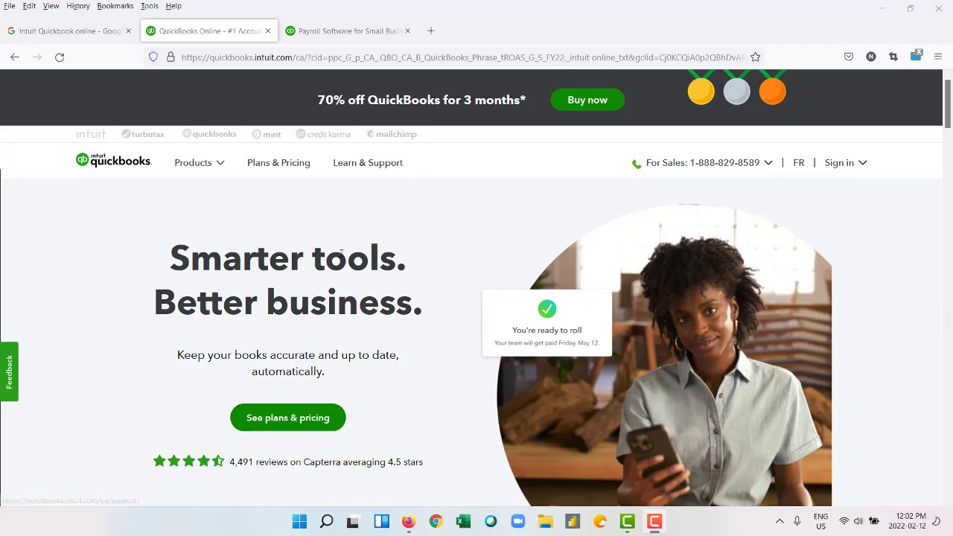
# Scroll the homepage to view the EasyStart, Essentials, Plus and Self-Employed pricing cards.
pyautogui.scroll(-3, 341, 251)
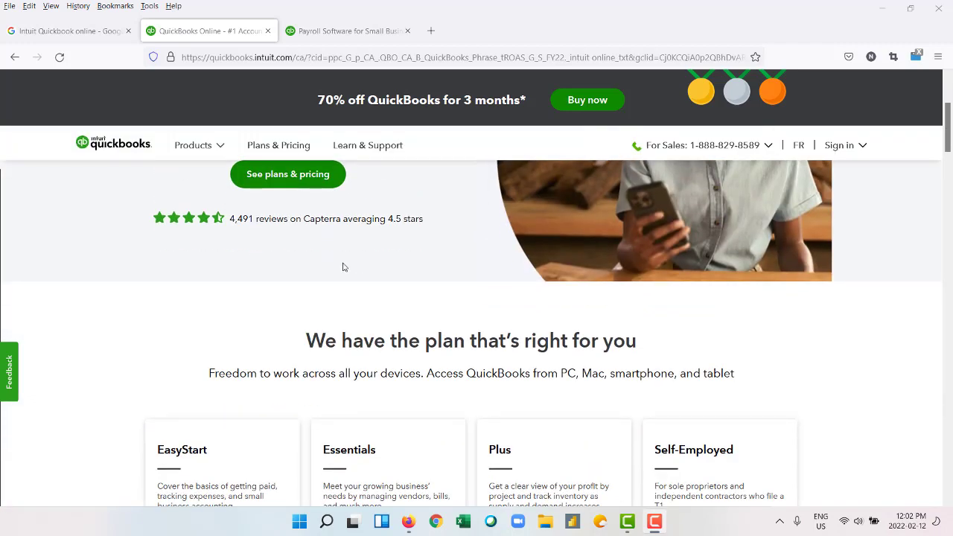
pyautogui.scroll(-3, 344, 269)
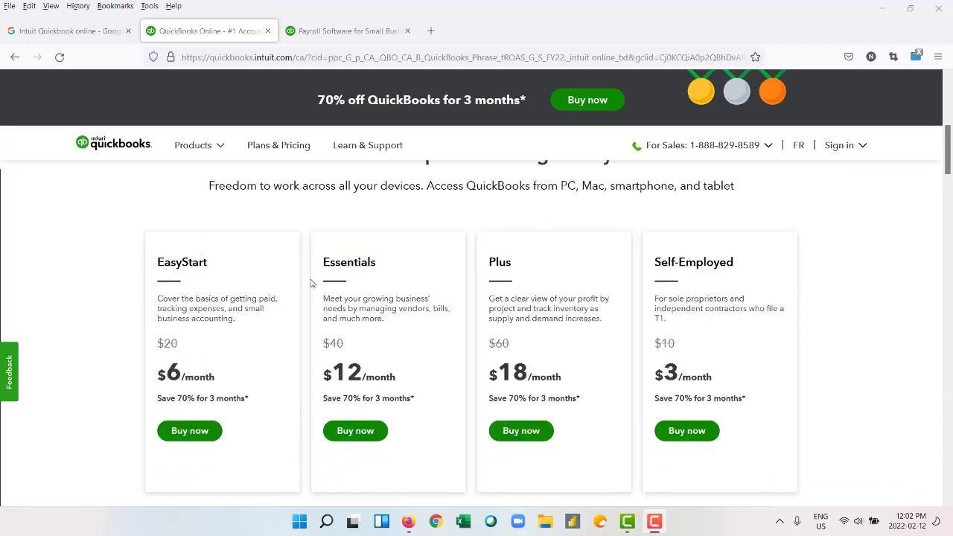
pyautogui.scroll(-1, 491, 262)
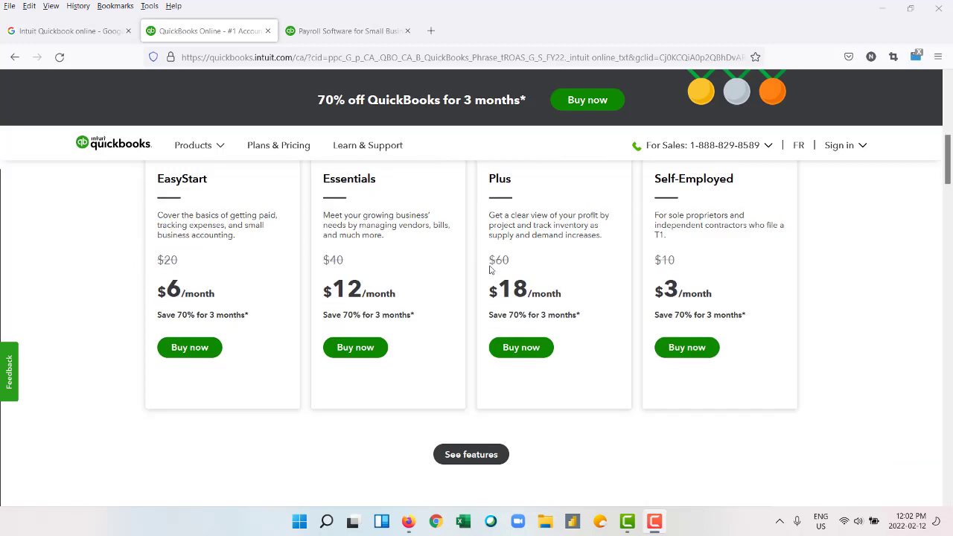
pyautogui.scroll(2, 484, 417)
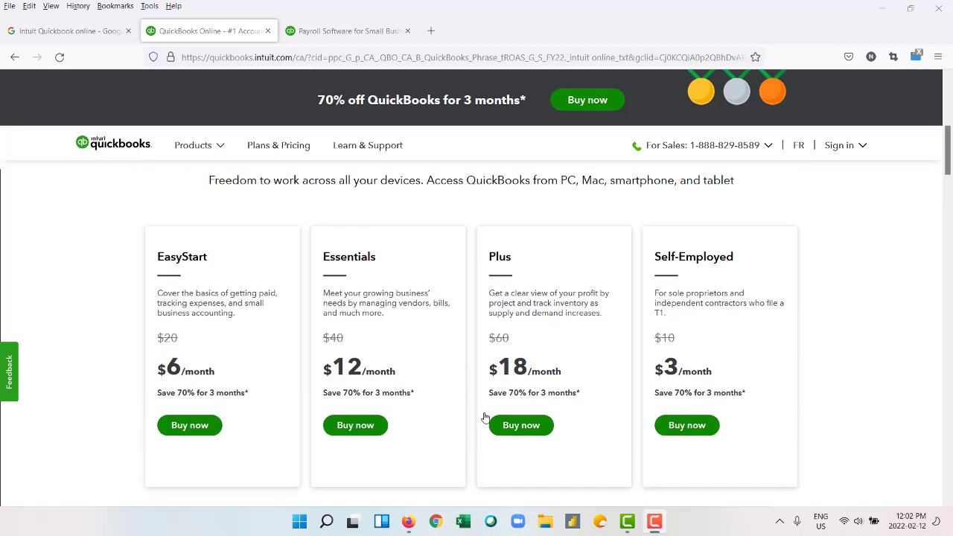
pyautogui.scroll(-2, 527, 330)
pyautogui.scroll(1, 525, 329)
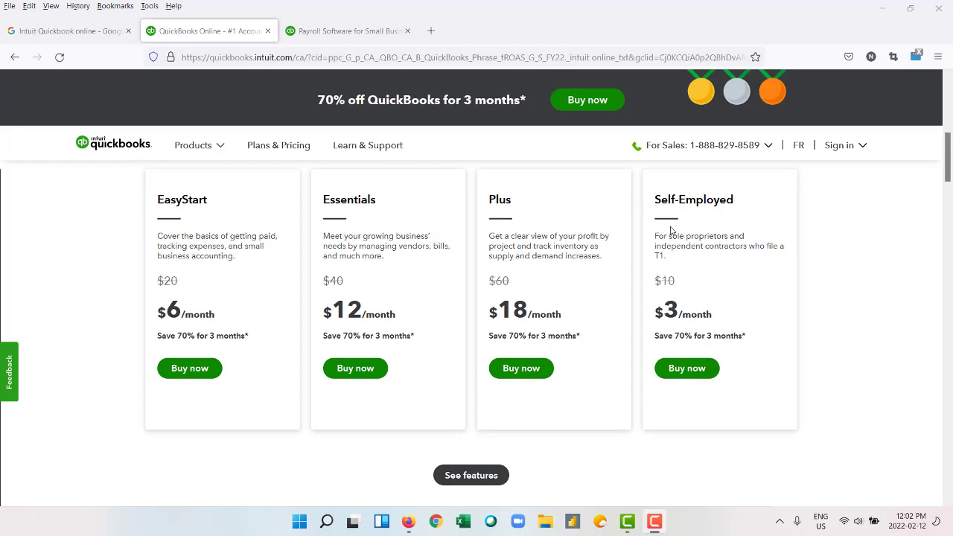
pyautogui.scroll(-1, 470, 330)
# Open the full plan comparison and browse the small business accounting plans' Includes lists.
pyautogui.click(466, 411)
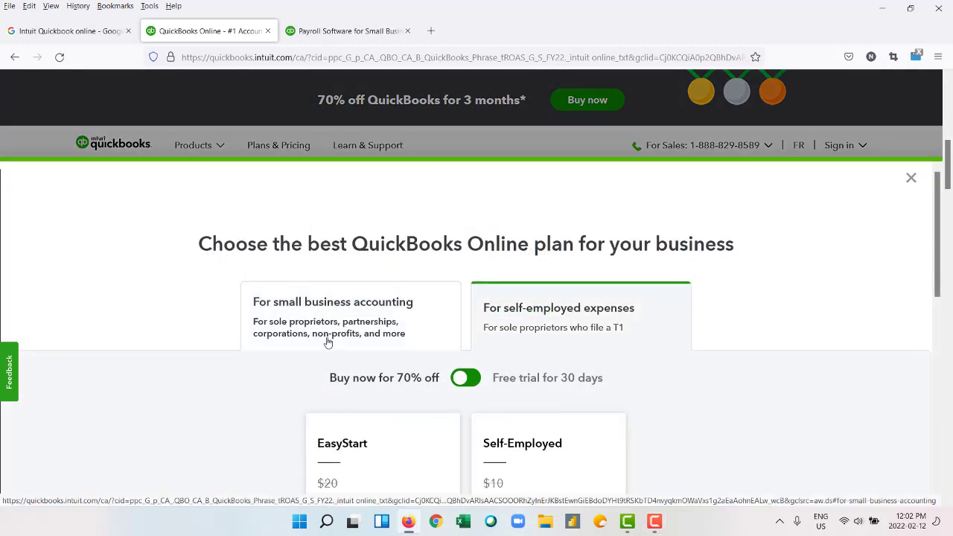
pyautogui.scroll(-3, 328, 341)
pyautogui.scroll(3, 330, 336)
pyautogui.click(371, 314)
pyautogui.scroll(-1, 82, 334)
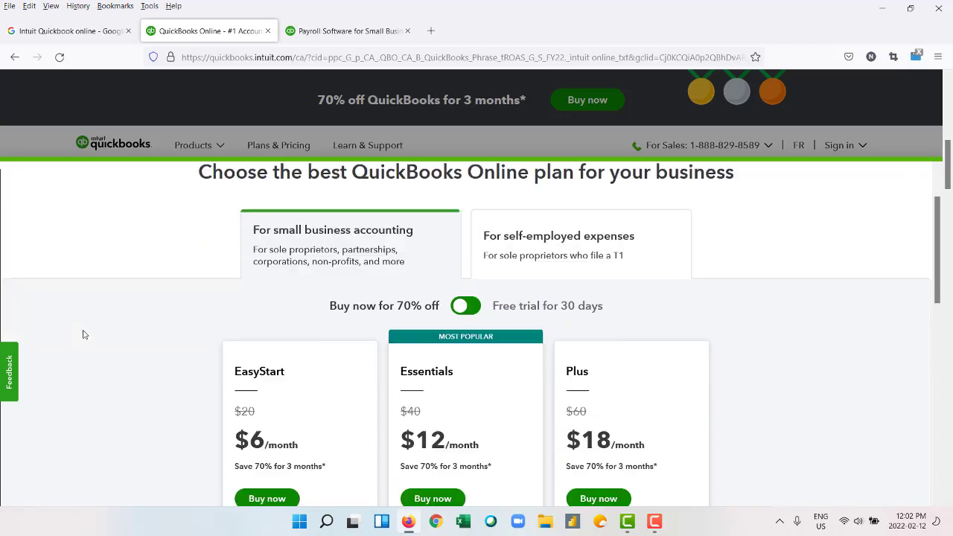
pyautogui.scroll(-1, 83, 334)
pyautogui.scroll(-2, 82, 334)
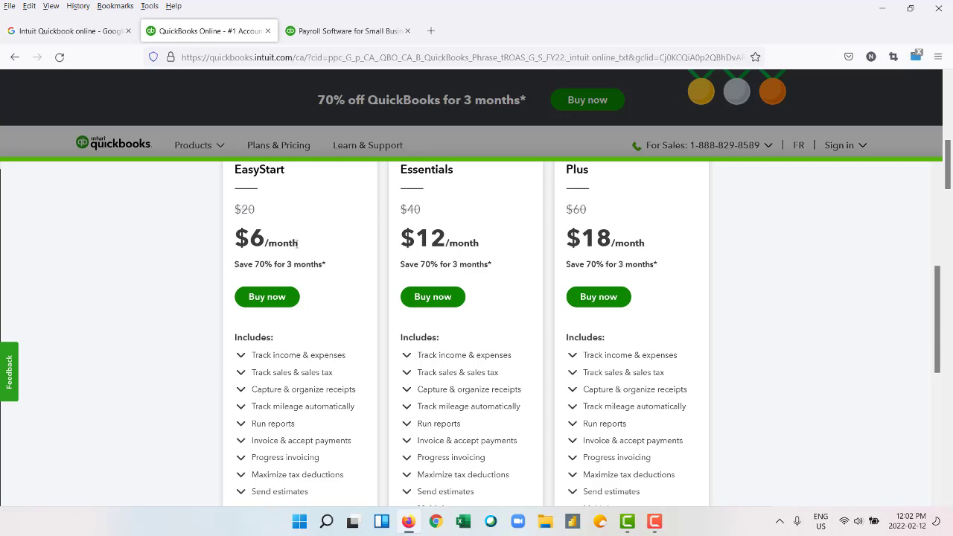
pyautogui.scroll(-2, 298, 242)
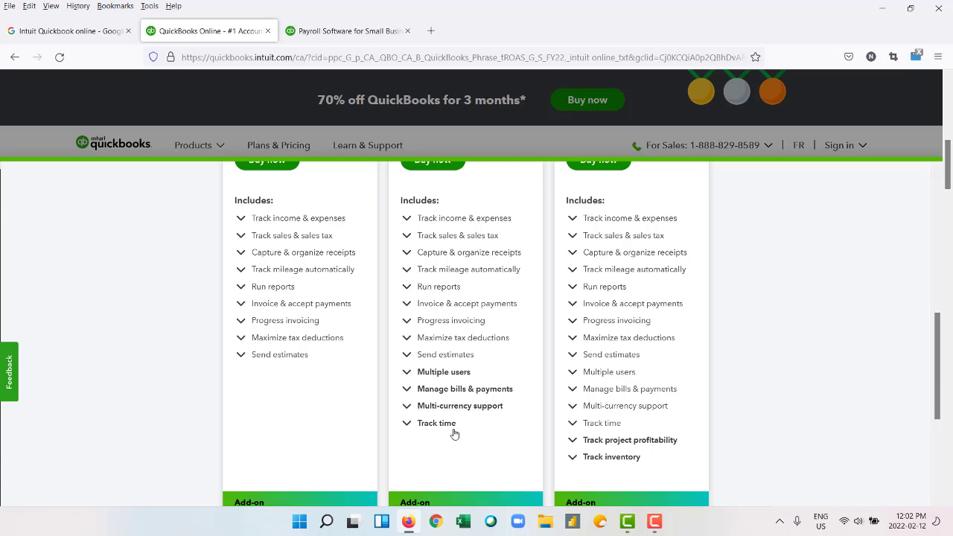
pyautogui.scroll(2, 452, 430)
pyautogui.scroll(2, 462, 372)
pyautogui.scroll(-4, 477, 314)
# Read the Multiple users feature details, then continue reviewing the plan features.
pyautogui.click(408, 378)
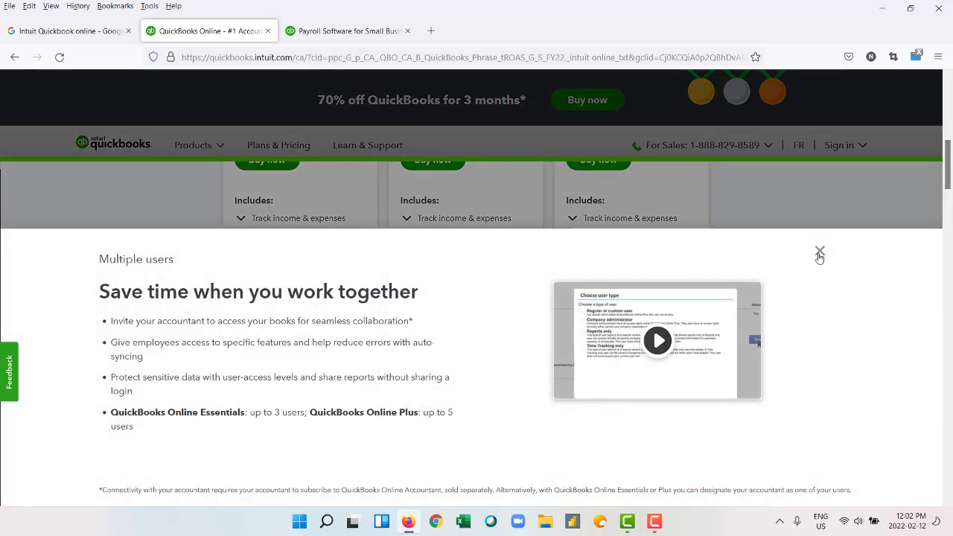
pyautogui.click(819, 253)
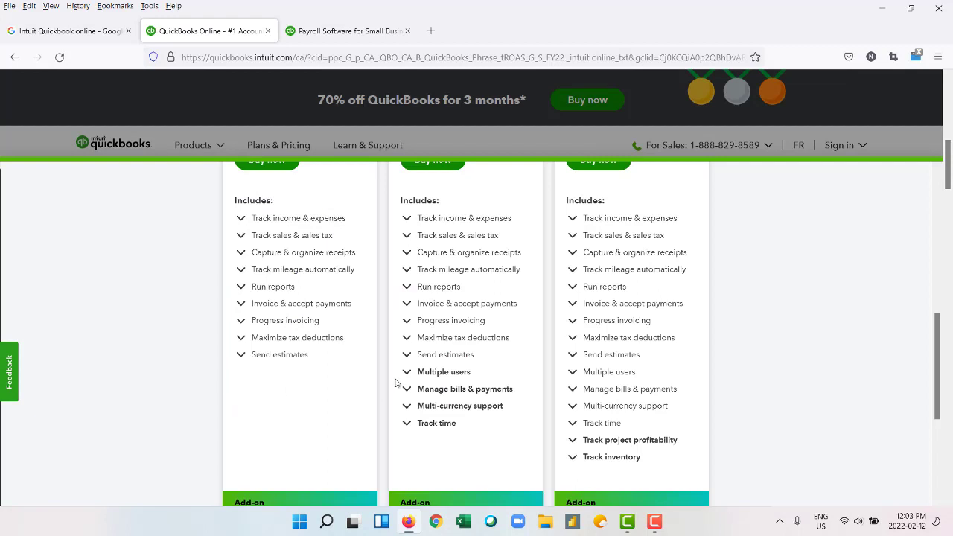
pyautogui.scroll(2, 397, 382)
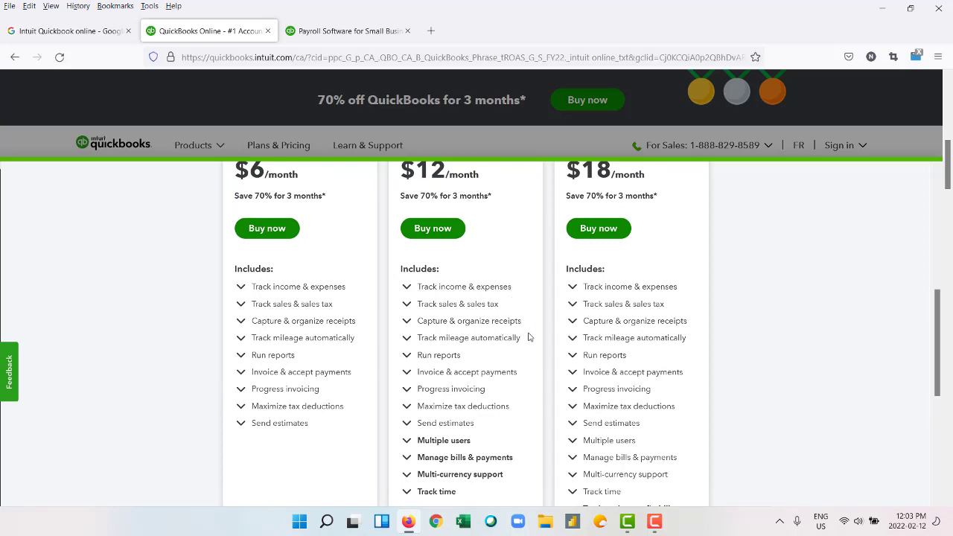
pyautogui.scroll(-4, 528, 337)
pyautogui.scroll(6, 529, 360)
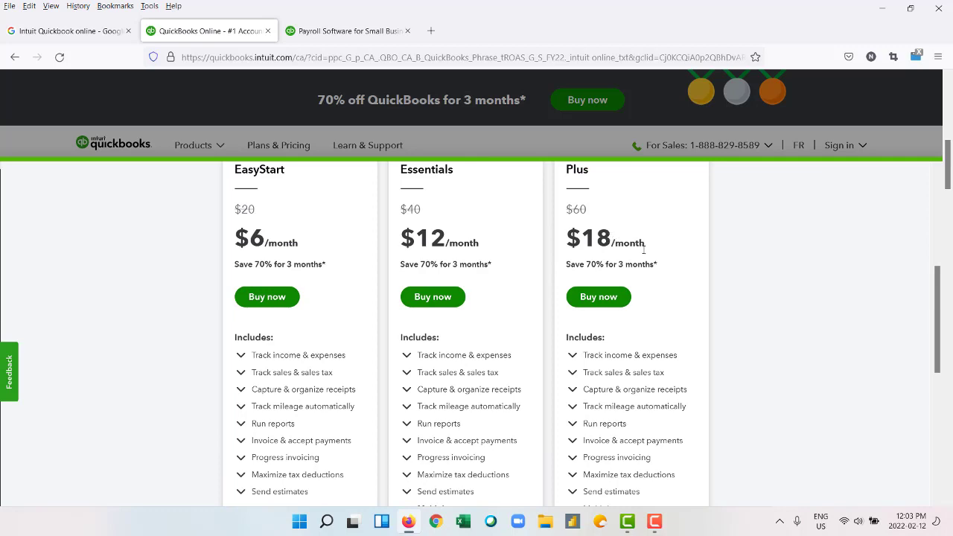
pyautogui.scroll(-1, 676, 294)
pyautogui.scroll(-5, 674, 296)
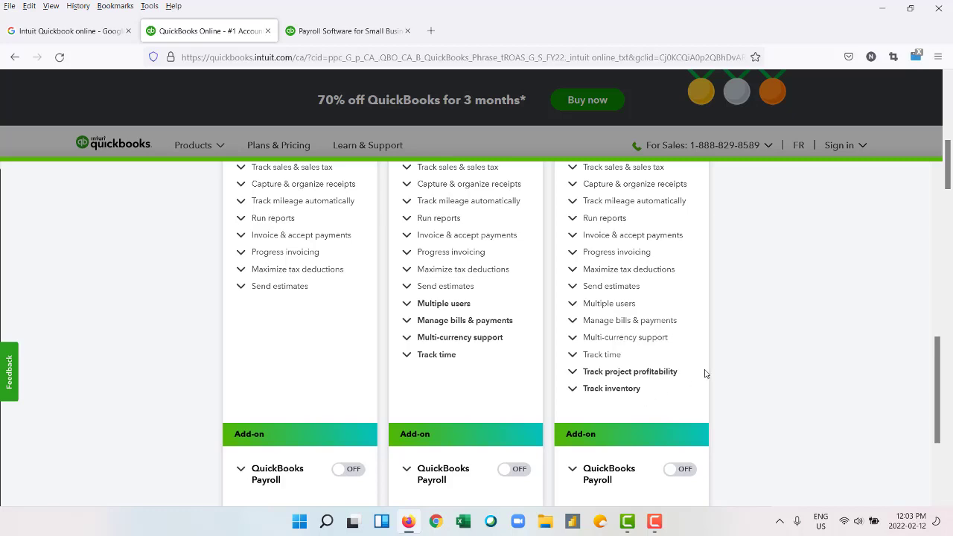
pyautogui.scroll(-3, 705, 373)
pyautogui.scroll(10, 704, 374)
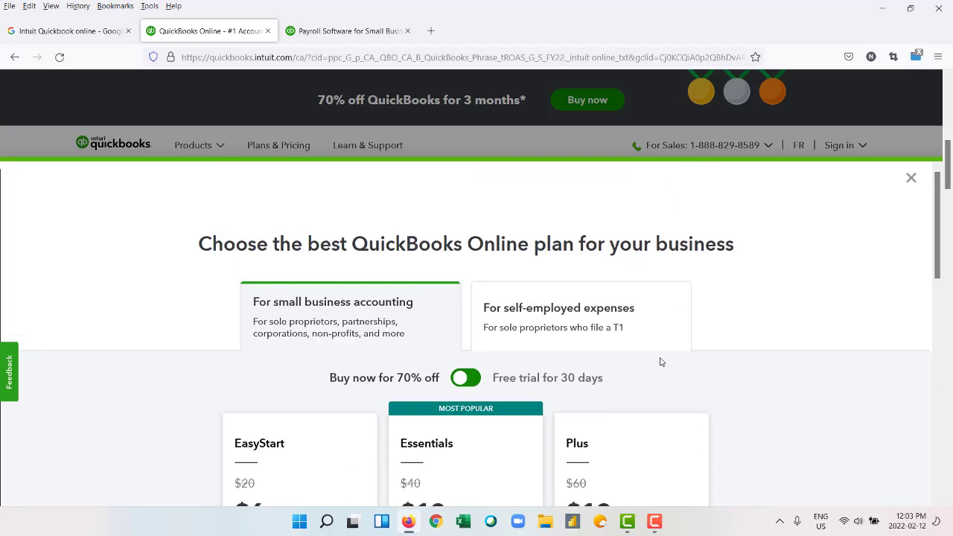
pyautogui.click(539, 321)
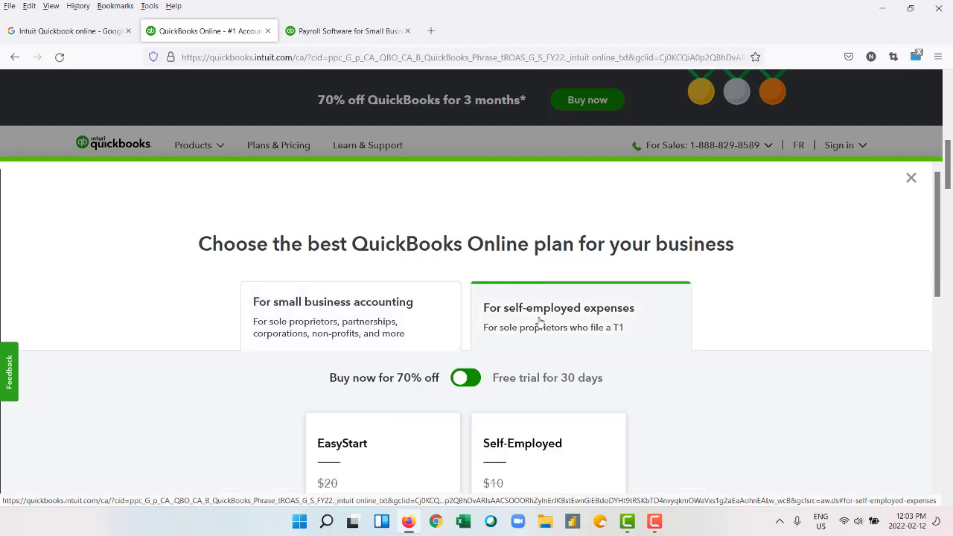
pyautogui.scroll(-2, 778, 370)
pyautogui.scroll(-1, 779, 370)
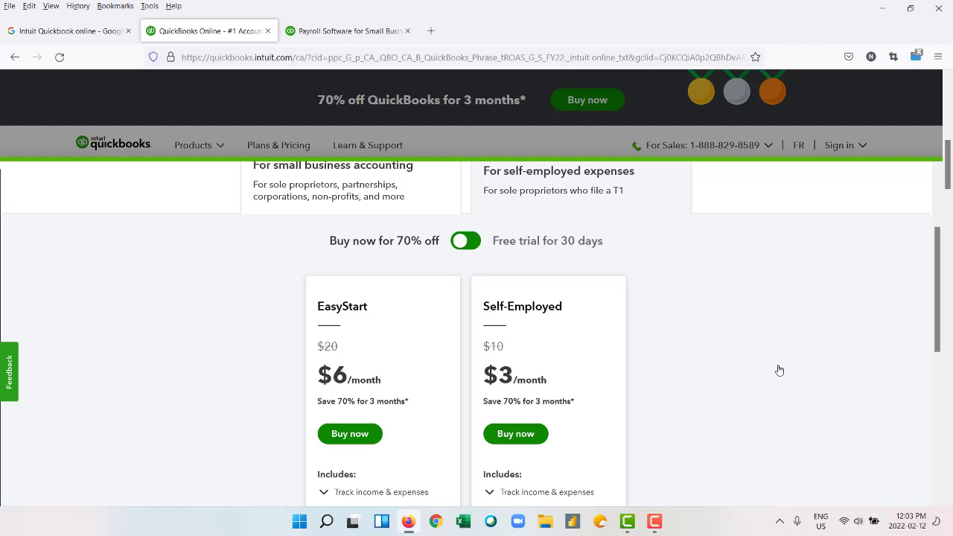
pyautogui.scroll(-2, 778, 370)
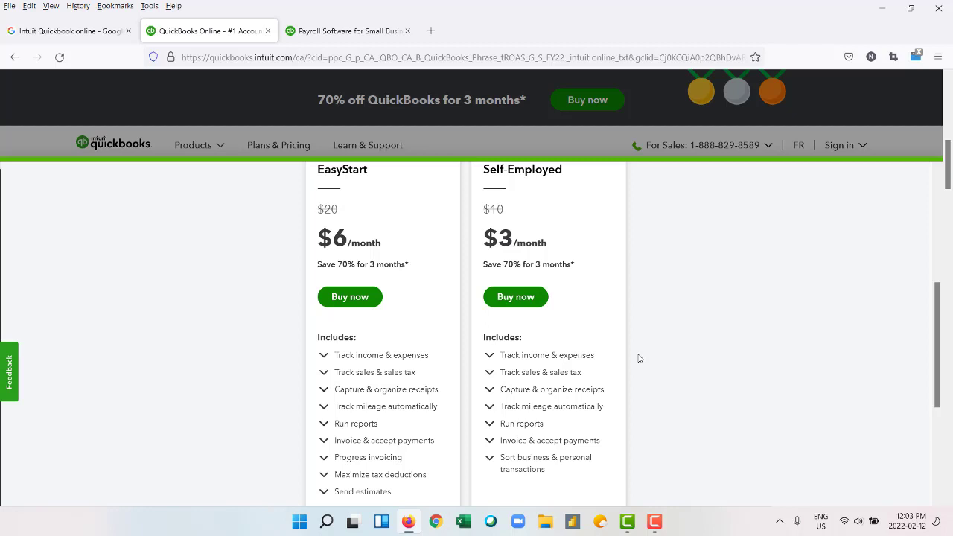
pyautogui.scroll(2, 638, 358)
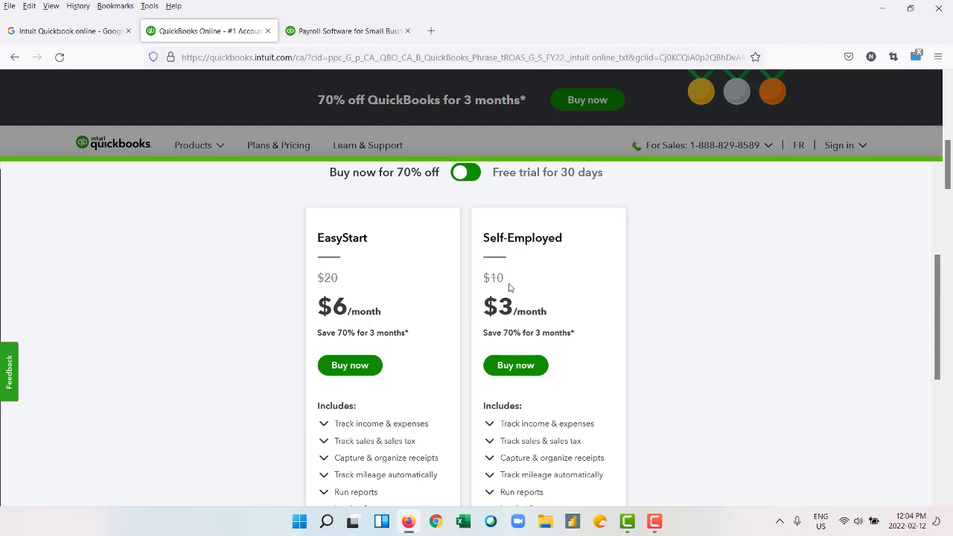
pyautogui.scroll(-3, 510, 287)
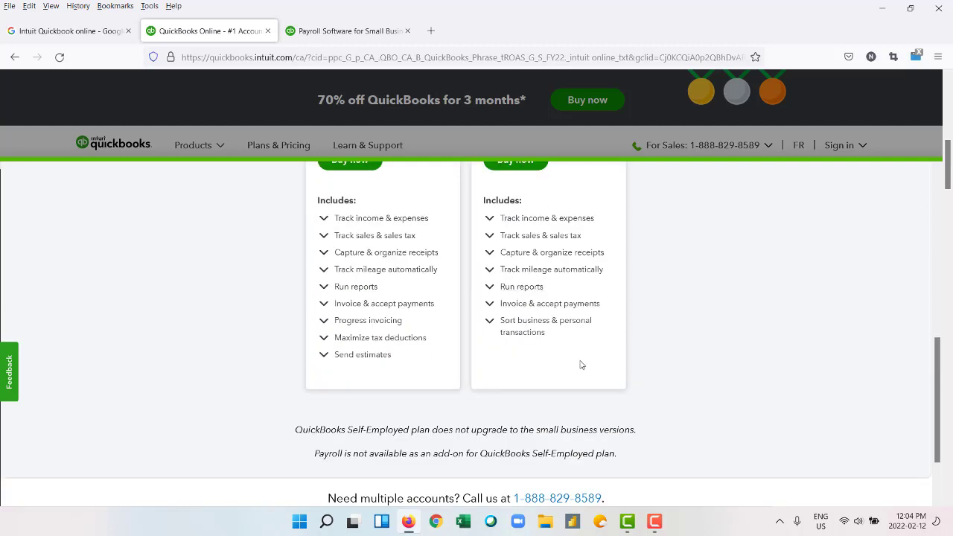
pyautogui.scroll(5, 590, 372)
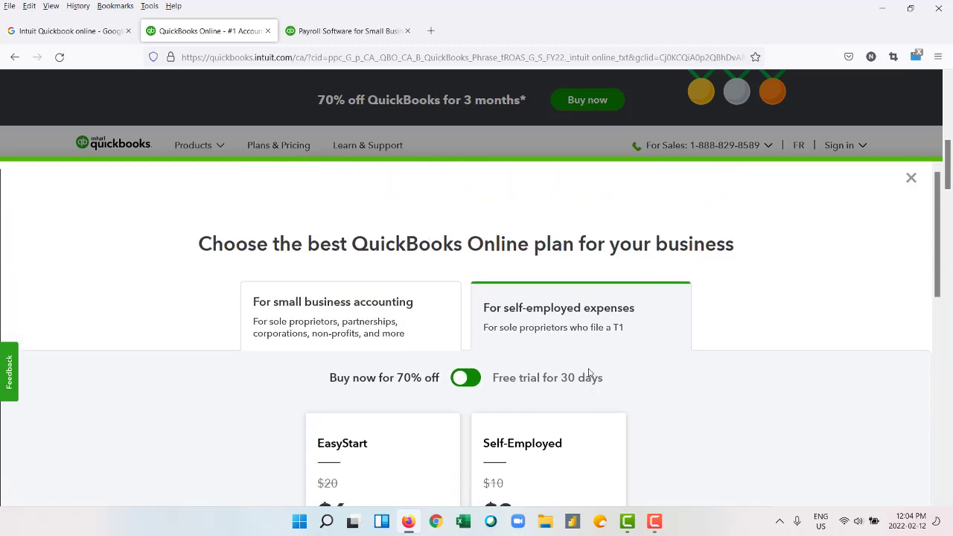
pyautogui.click(342, 322)
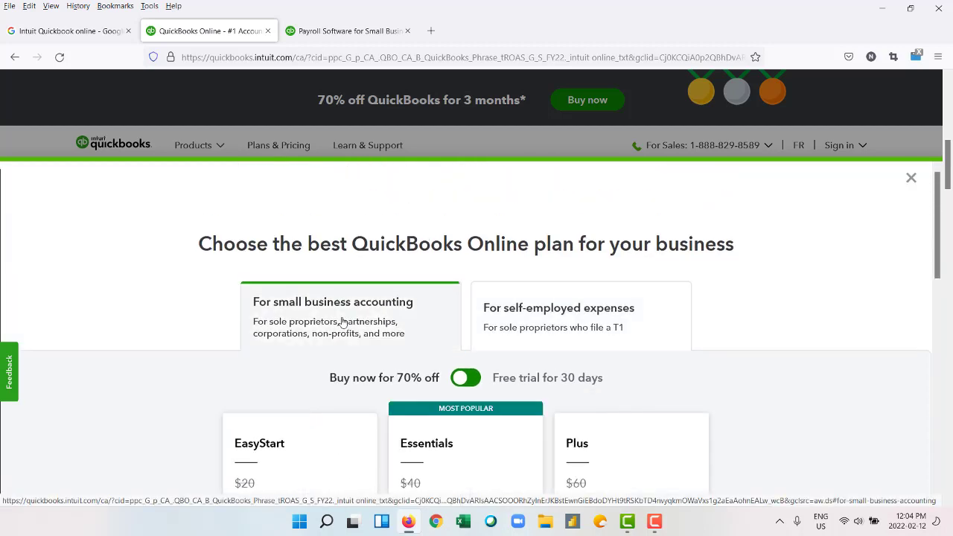
# Turn on the QuickBooks Payroll add-on for the plans.
pyautogui.scroll(-5, 518, 300)
pyautogui.scroll(2, 521, 299)
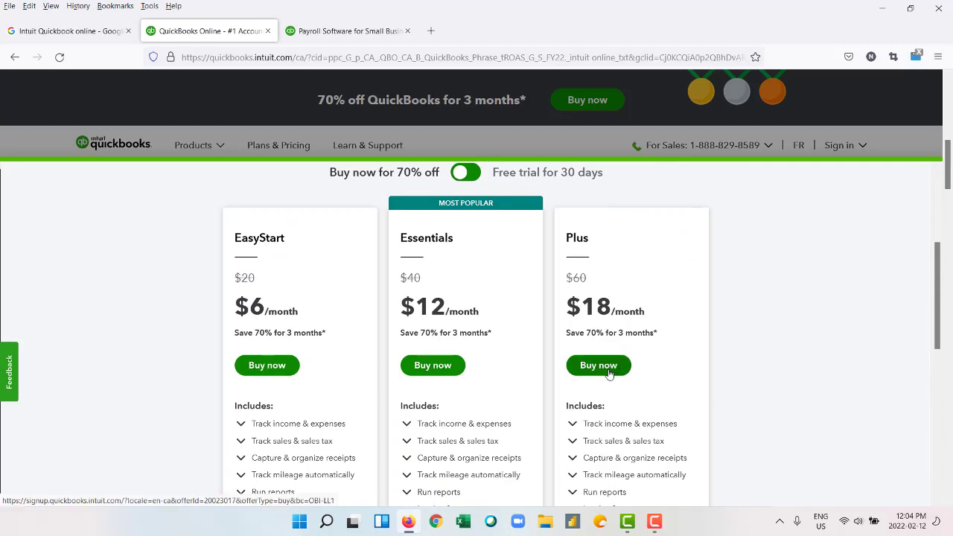
pyautogui.scroll(-4, 608, 374)
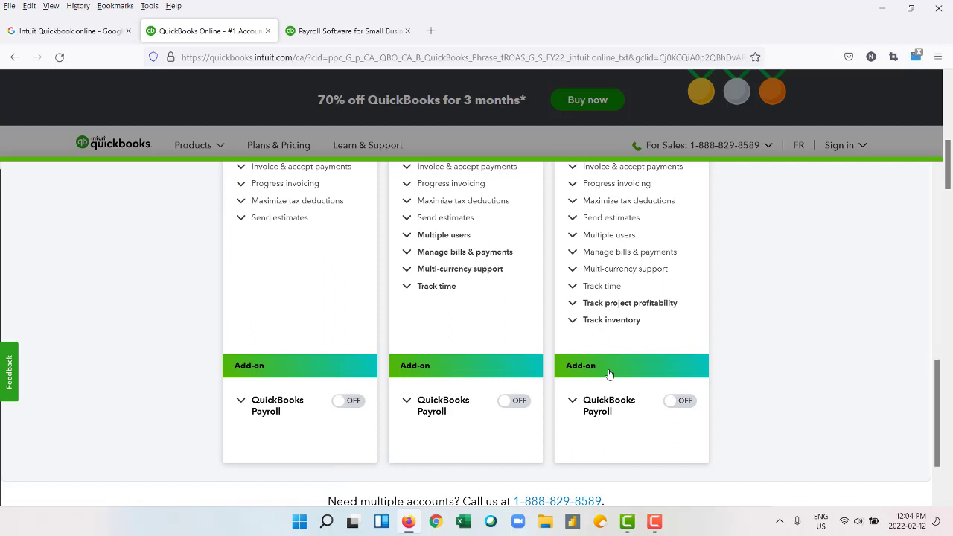
pyautogui.click(683, 401)
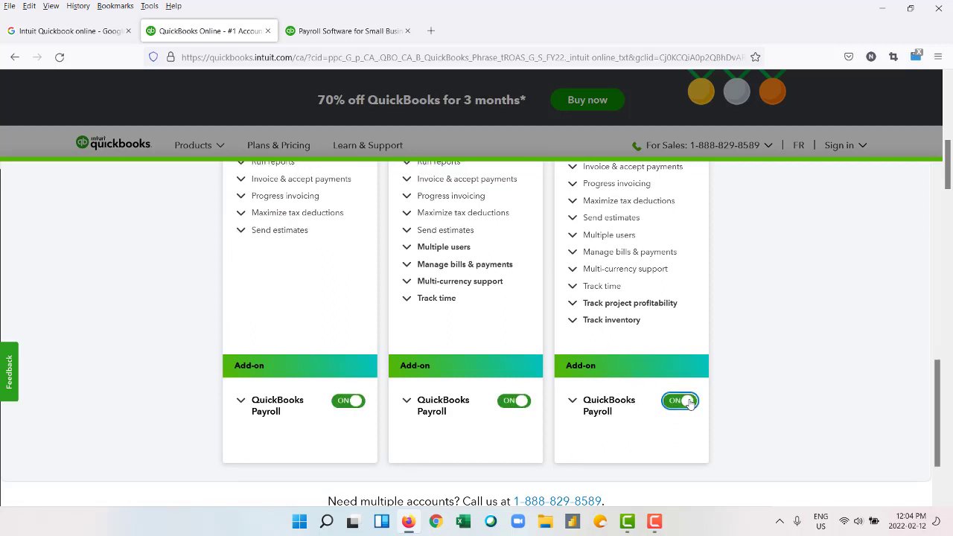
# Buy the Plus + Payroll plan at $18.00 a month.
pyautogui.scroll(2, 757, 323)
pyautogui.scroll(3, 757, 323)
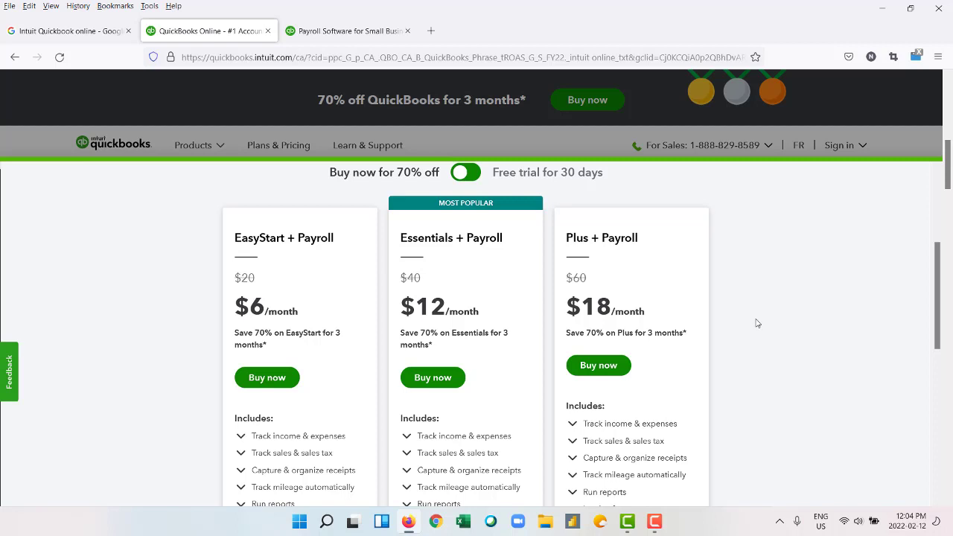
pyautogui.click(608, 367)
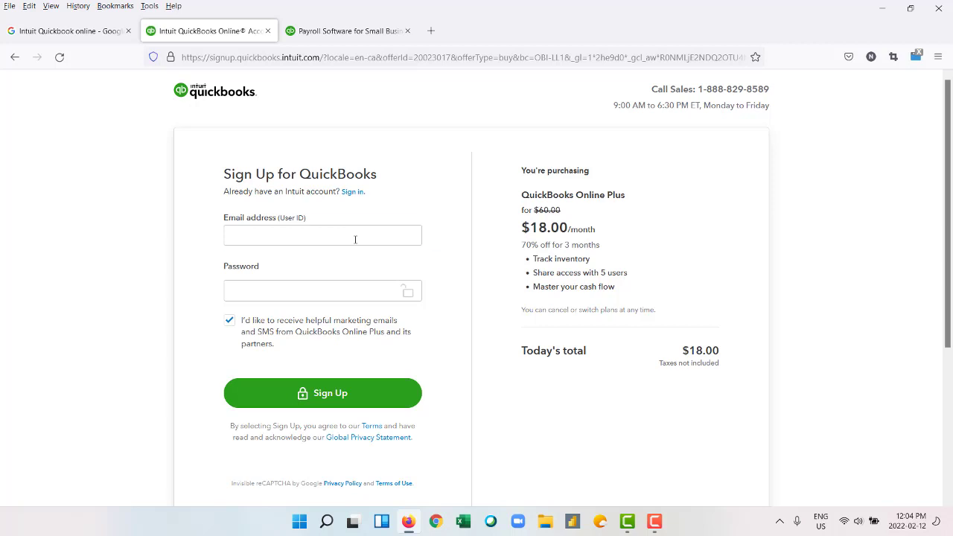
# Sign up with the account e-mail and a password, declining the browser's save-login offer.
pyautogui.click(355, 239)
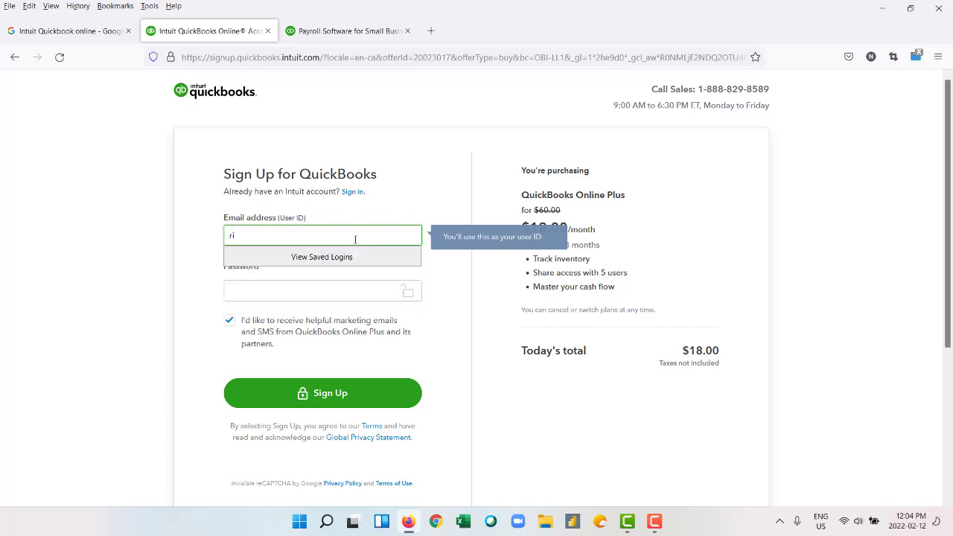
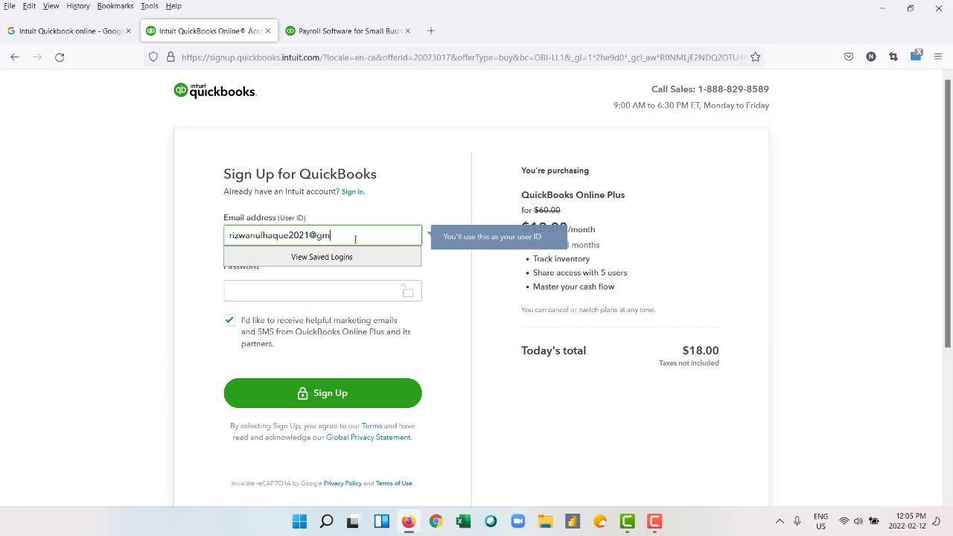
pyautogui.press('Tab')
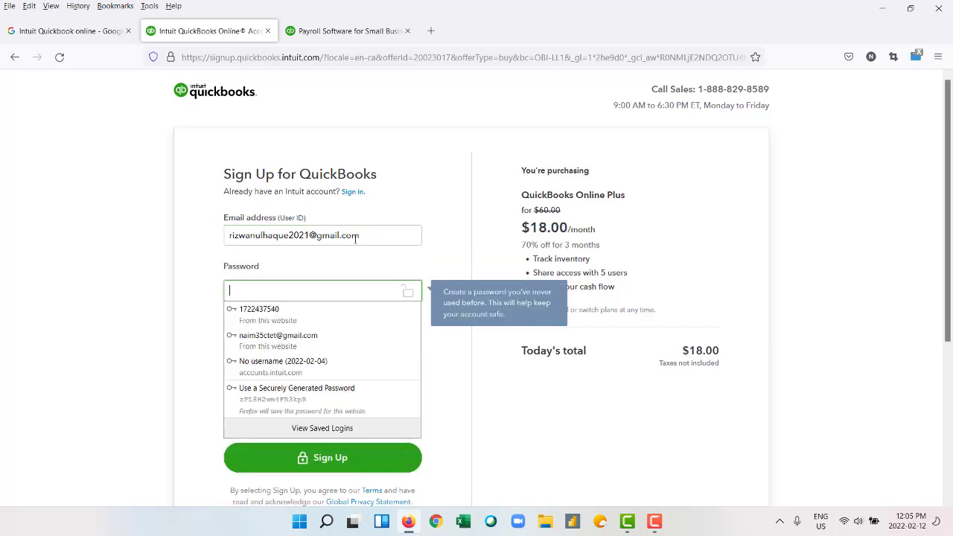
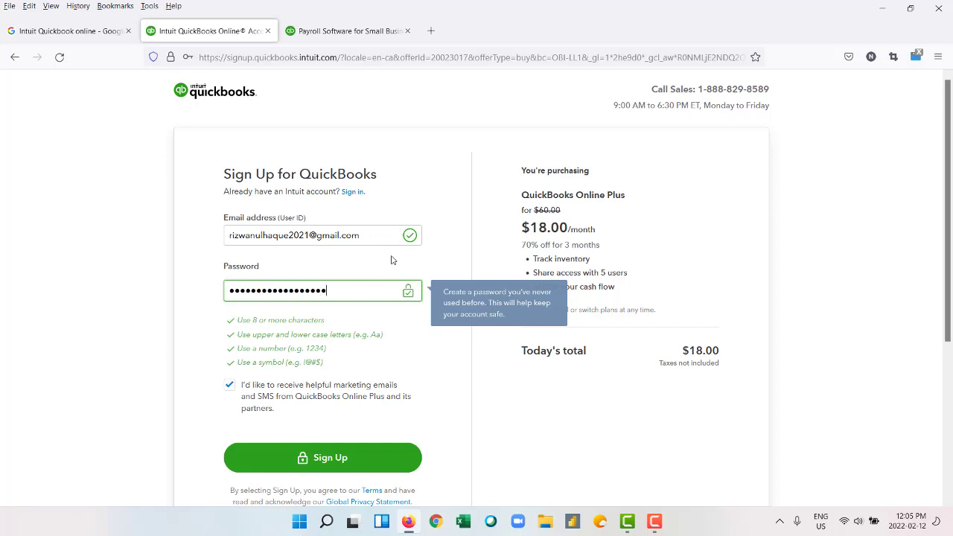
pyautogui.click(340, 462)
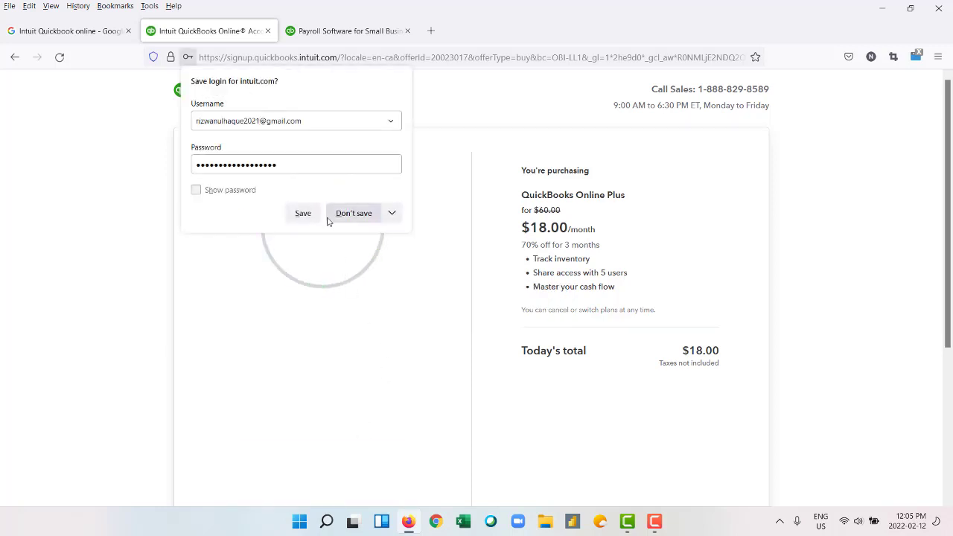
pyautogui.click(301, 216)
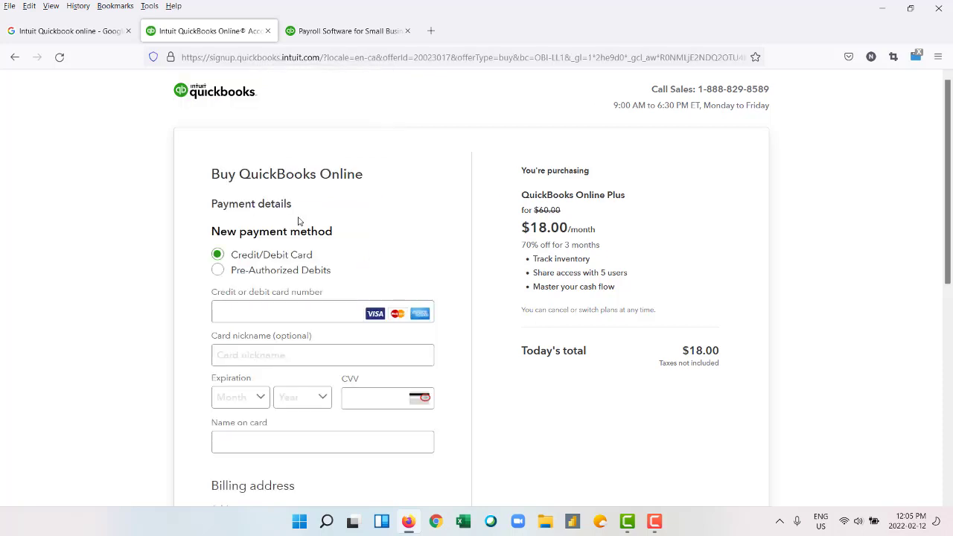
# Allow location access and agree to the subscription terms.
pyautogui.scroll(-2, 346, 241)
pyautogui.scroll(-3, 352, 243)
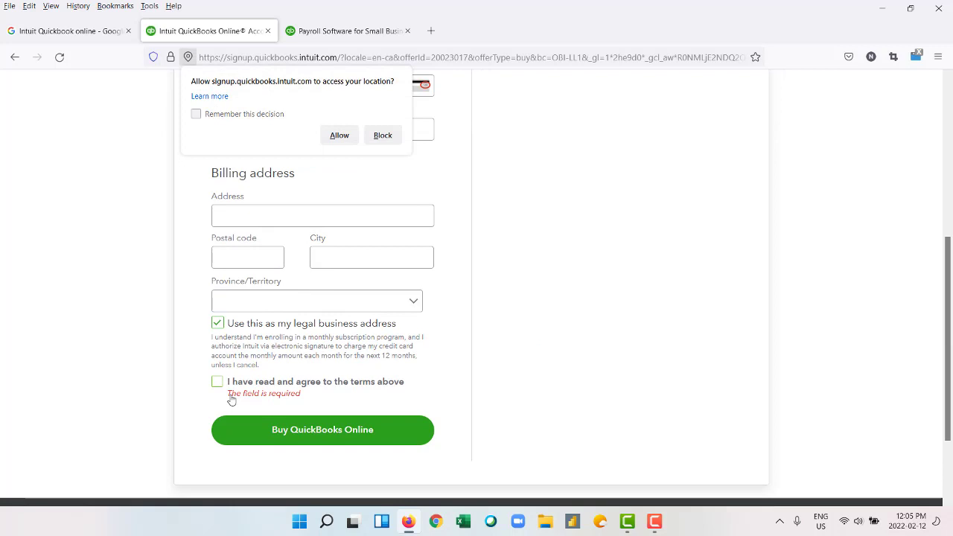
pyautogui.click(339, 135)
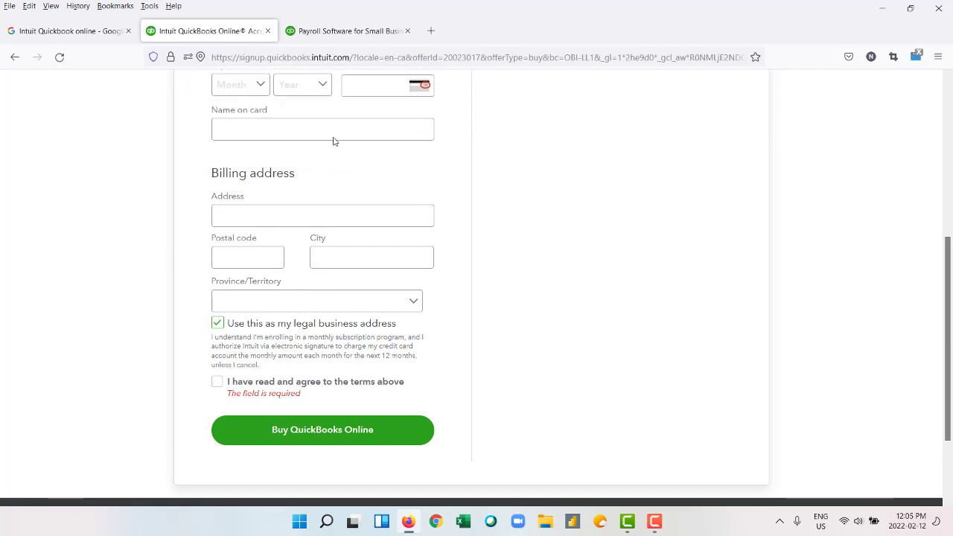
pyautogui.click(217, 382)
# Pay by Pre-Authorized Debits, complete the purchase and open the QuickBooks dashboard.
pyautogui.scroll(5, 398, 335)
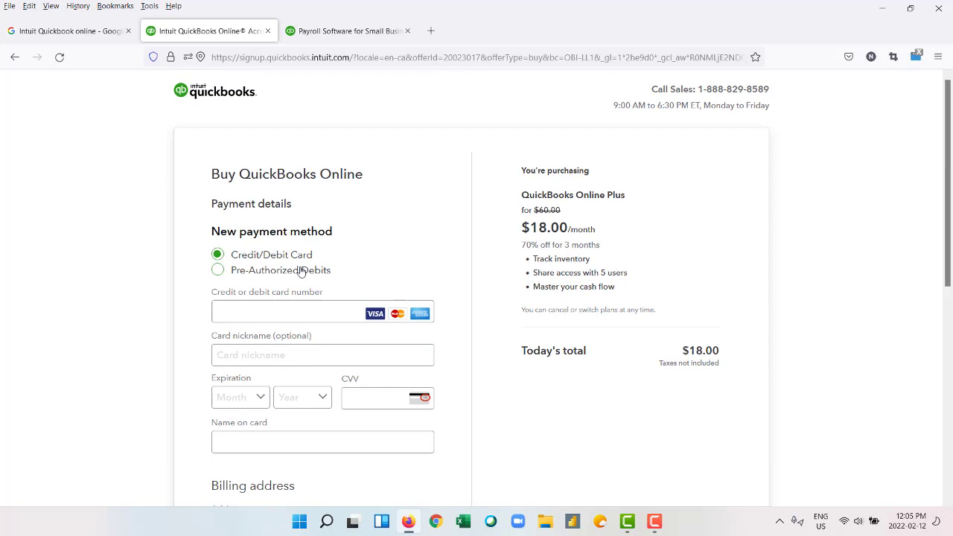
pyautogui.click(220, 273)
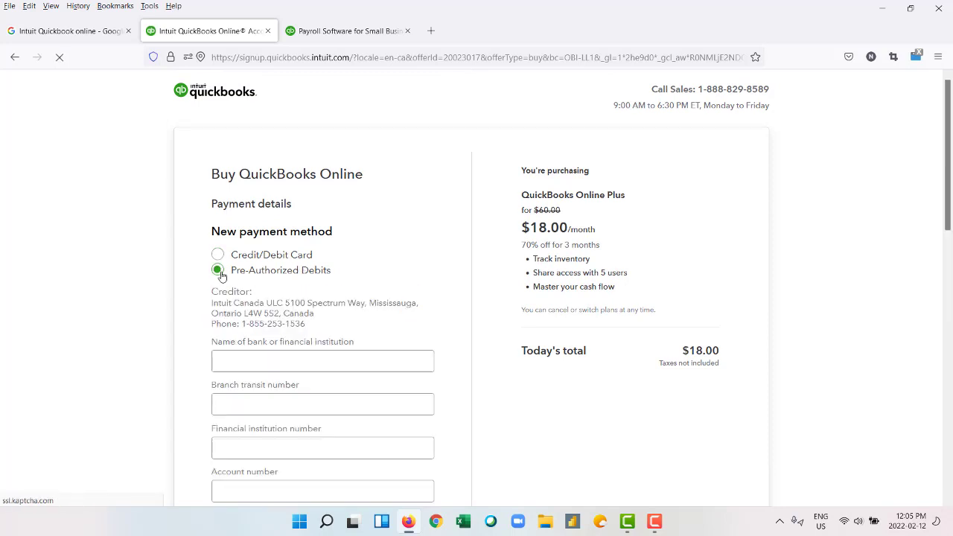
pyautogui.click(654, 521)
pyautogui.click(896, 466)
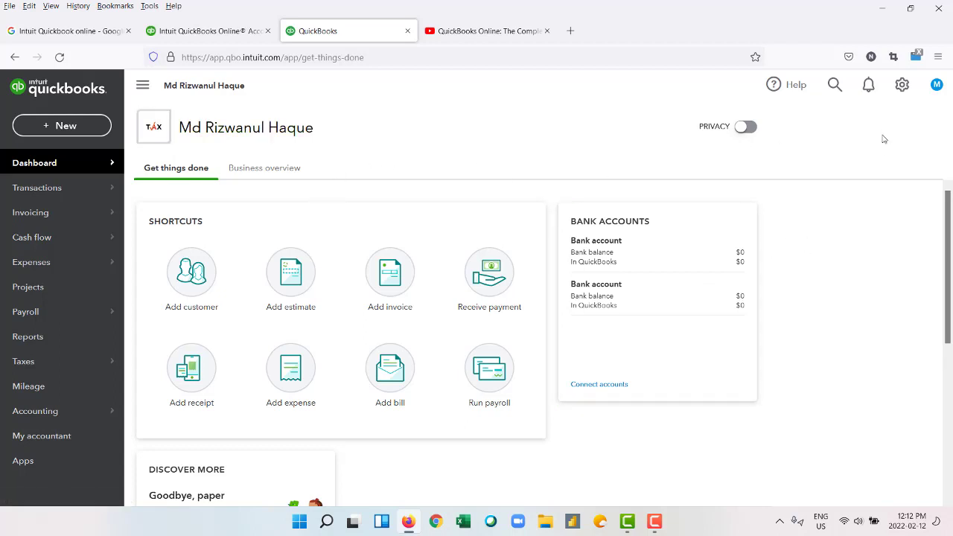
# Change the company name to 'Tax puzzle solution', keeping the legal name the same, and save.
pyautogui.click(903, 86)
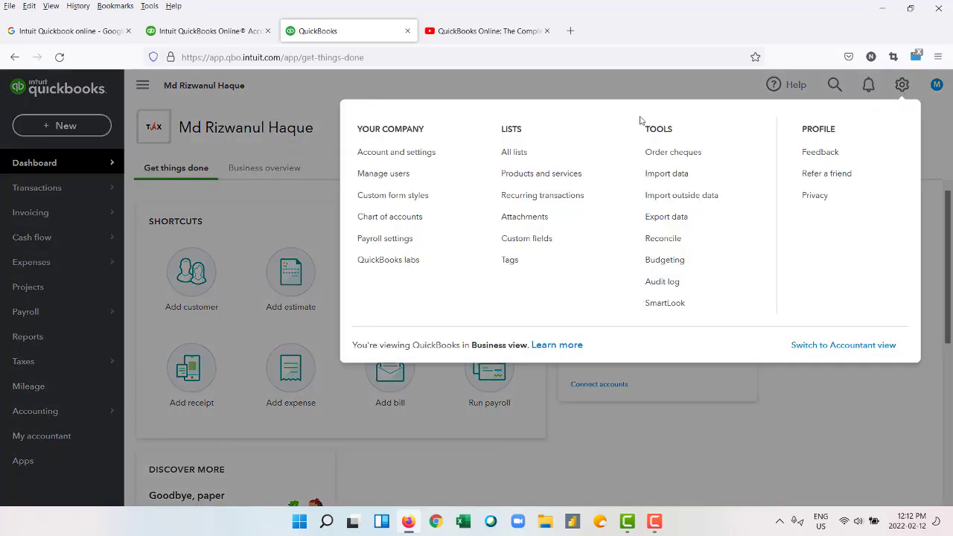
pyautogui.click(392, 152)
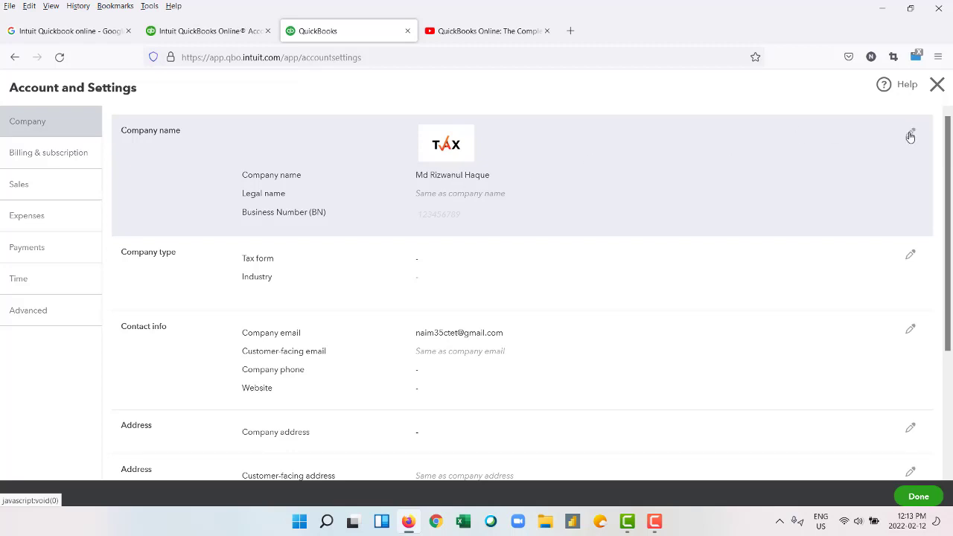
pyautogui.click(909, 137)
pyautogui.click(467, 204)
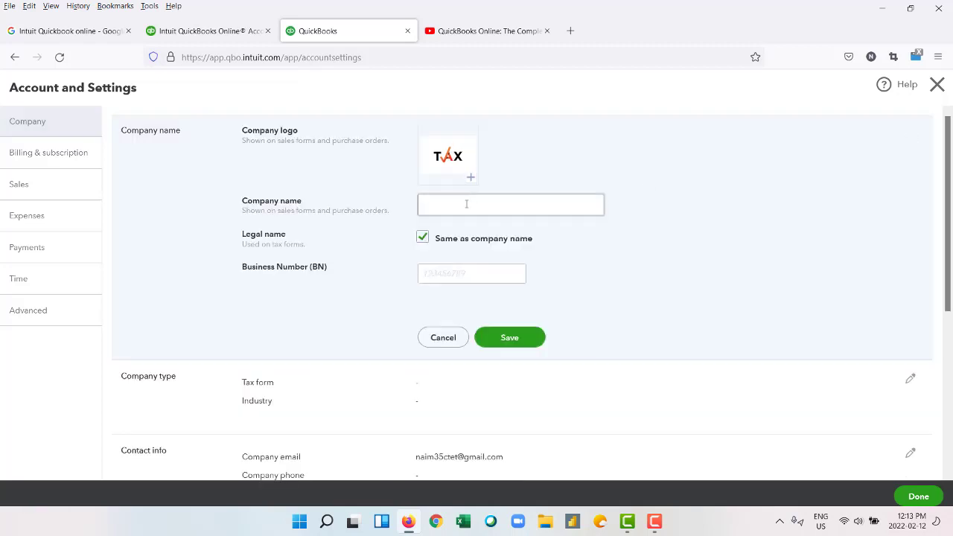
pyautogui.write('Tax puzz')
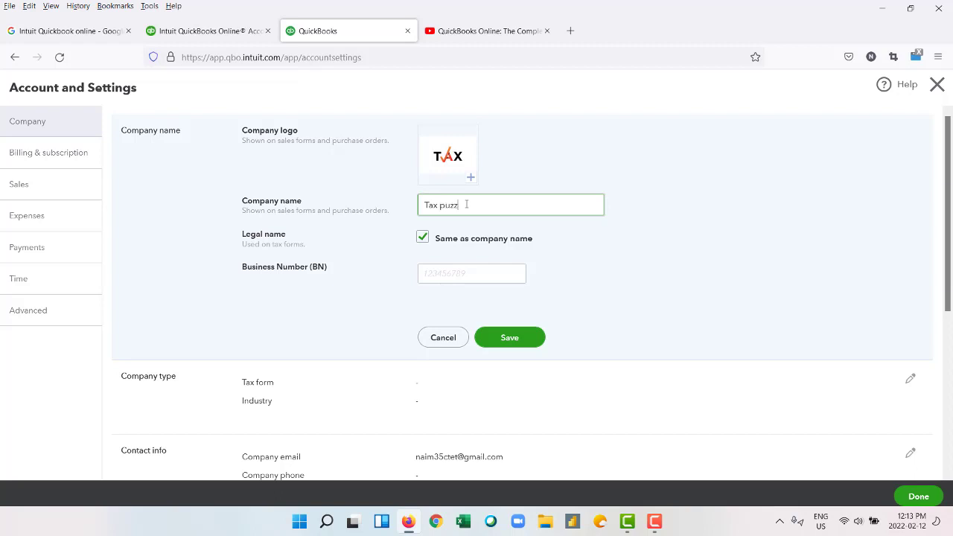
pyautogui.write('le solution')
pyautogui.click(422, 238)
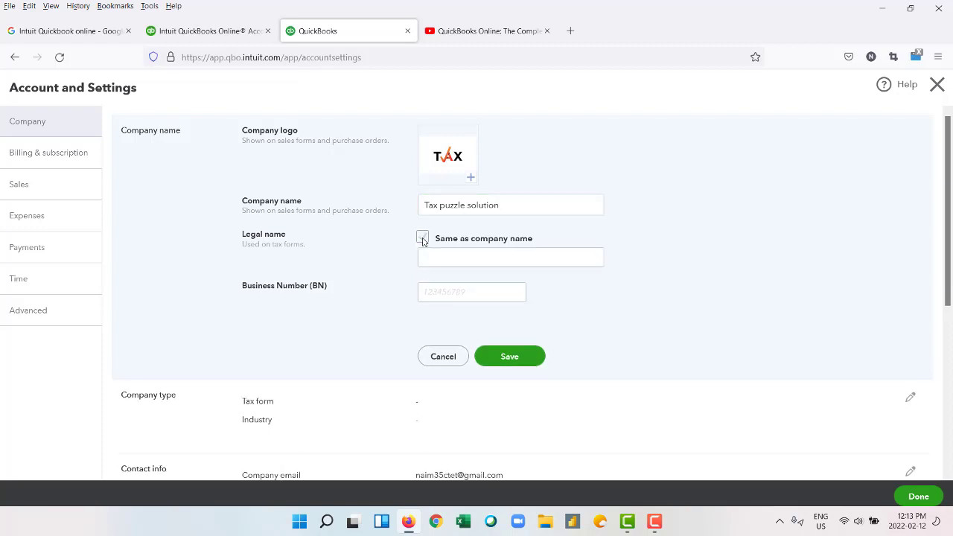
pyautogui.click(445, 260)
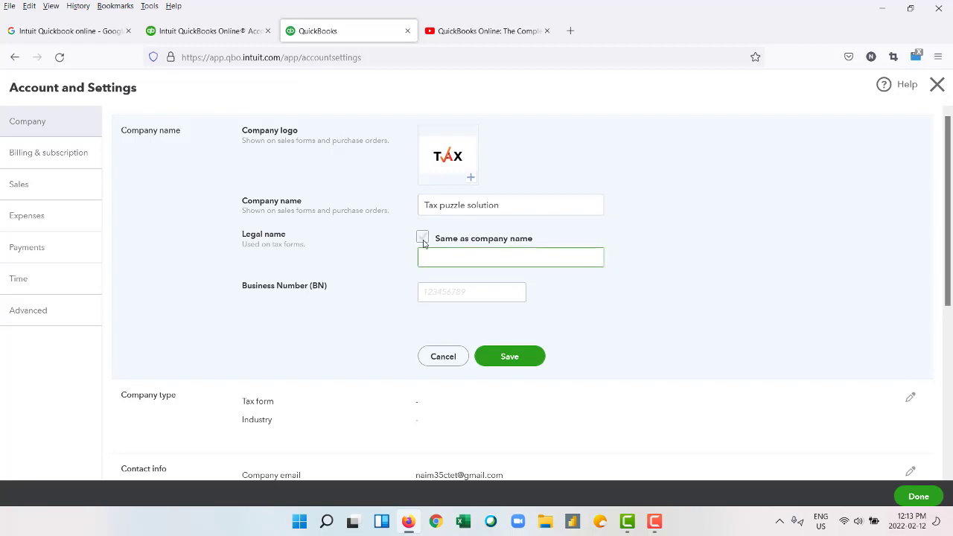
pyautogui.click(422, 238)
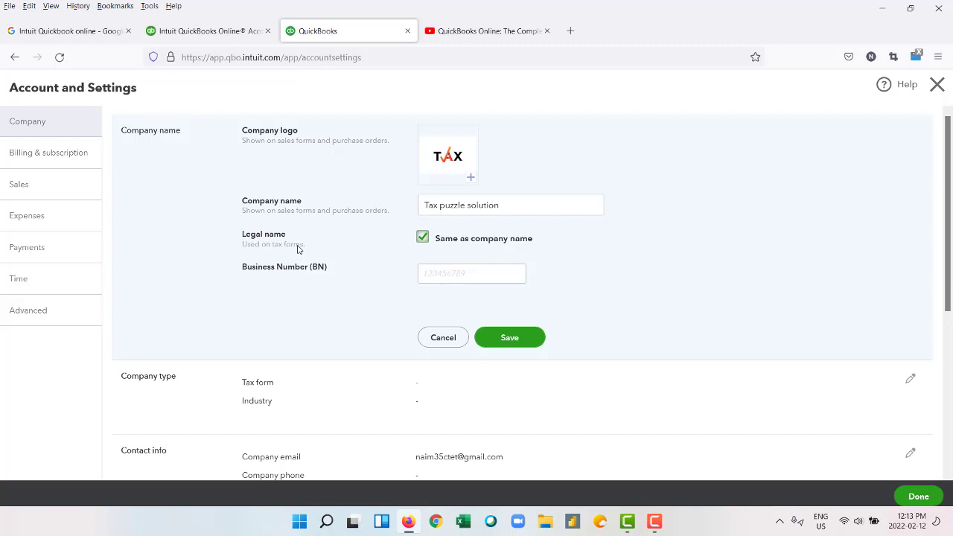
pyautogui.click(526, 346)
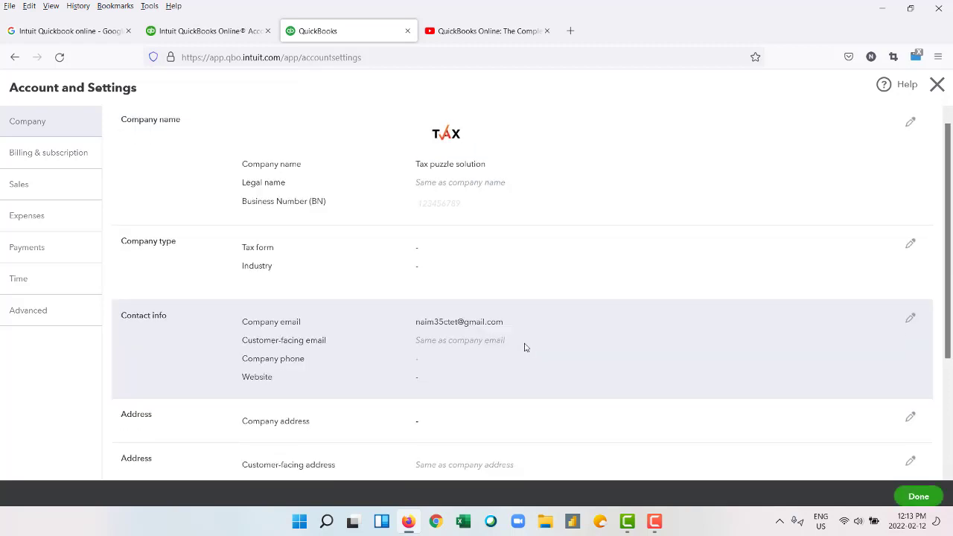
pyautogui.scroll(-2, 270, 198)
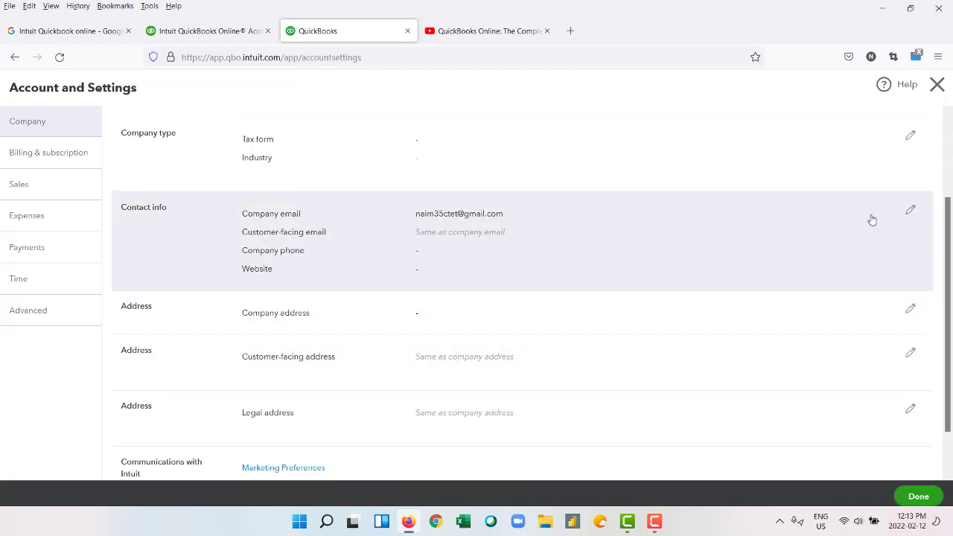
pyautogui.click(909, 210)
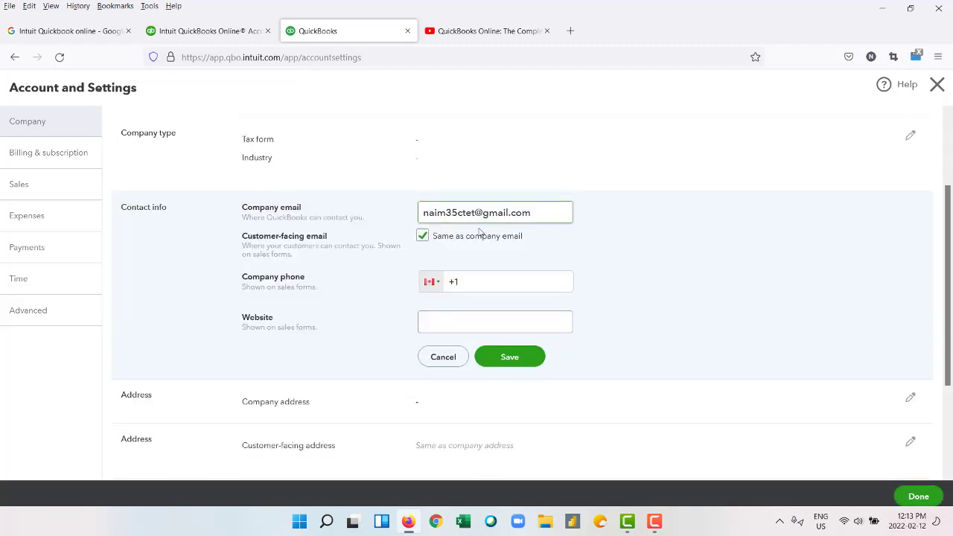
pyautogui.click(482, 286)
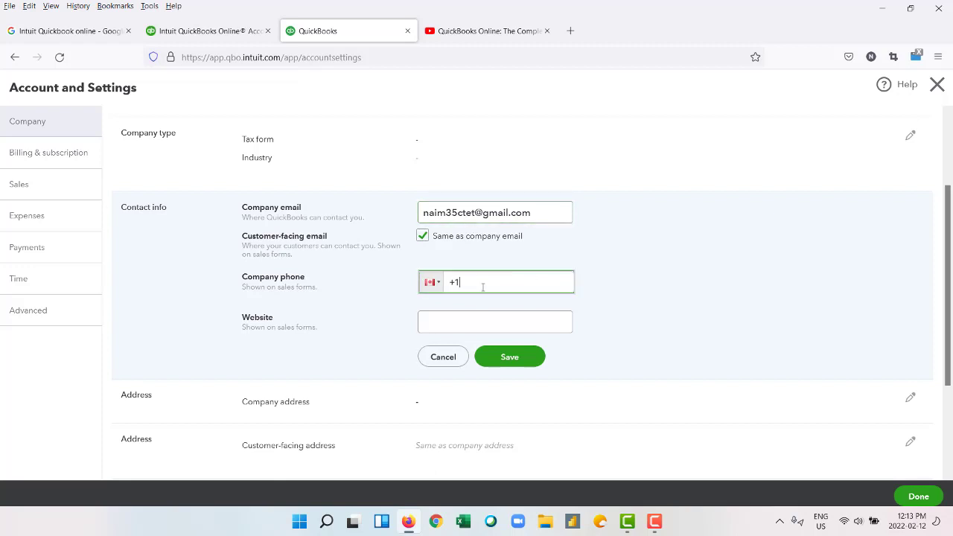
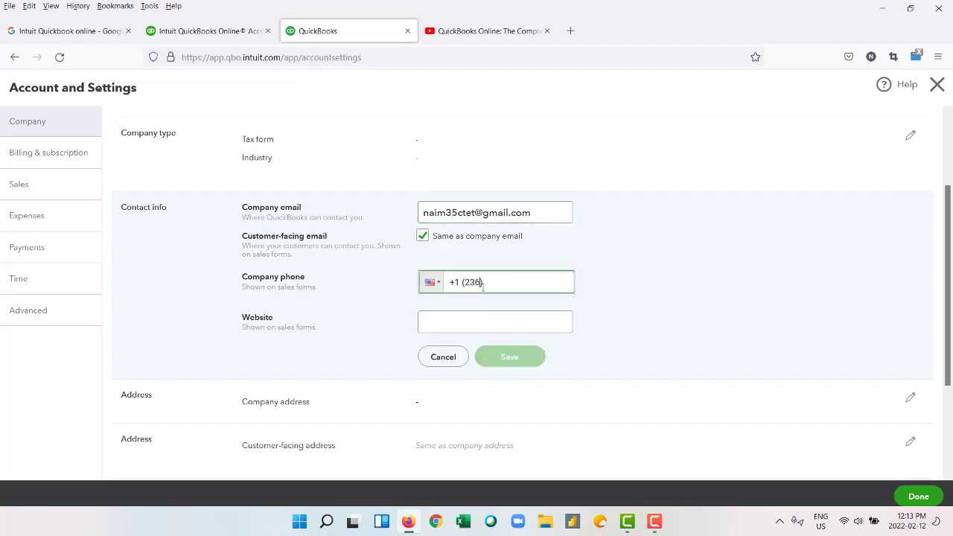
pyautogui.click(429, 314)
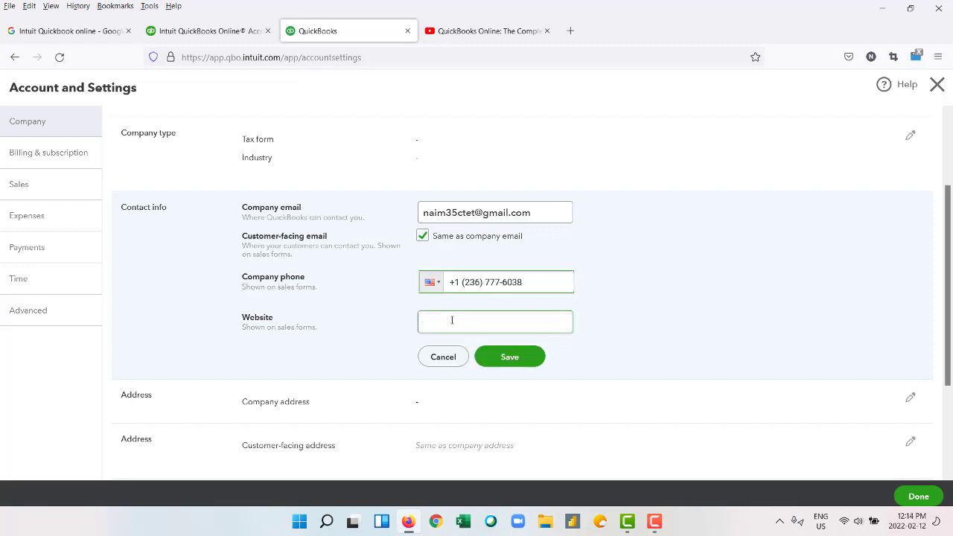
pyautogui.write('www')
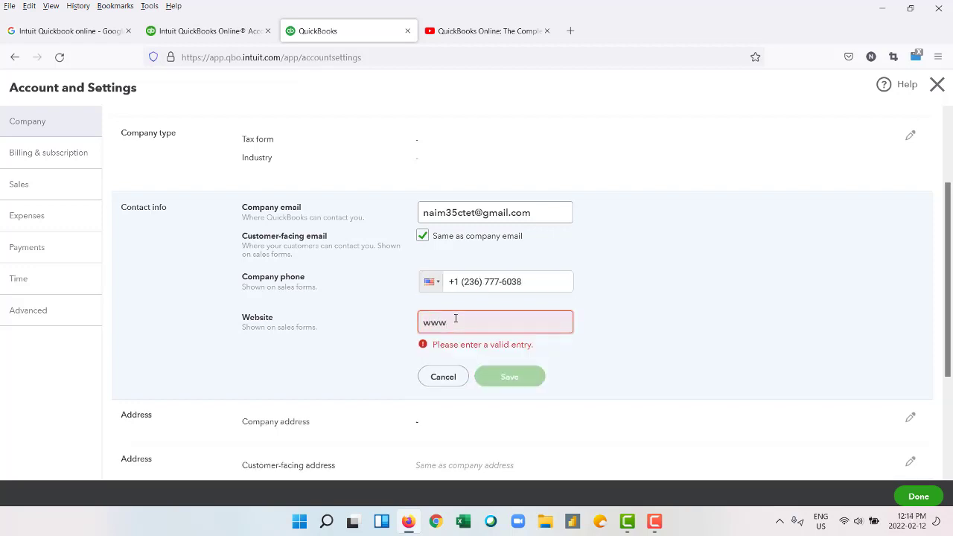
pyautogui.write('.taxp')
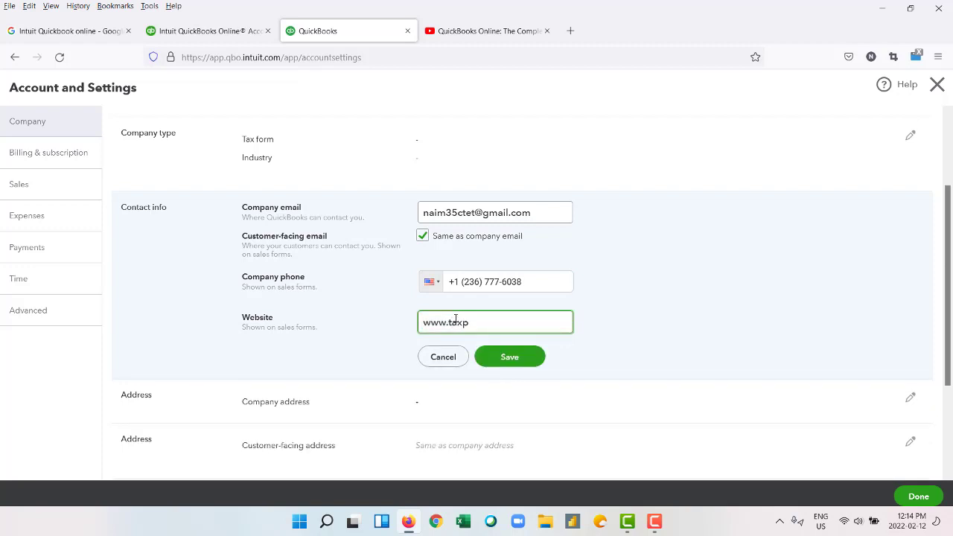
pyautogui.write('uzzlesolution.com')
pyautogui.click(511, 358)
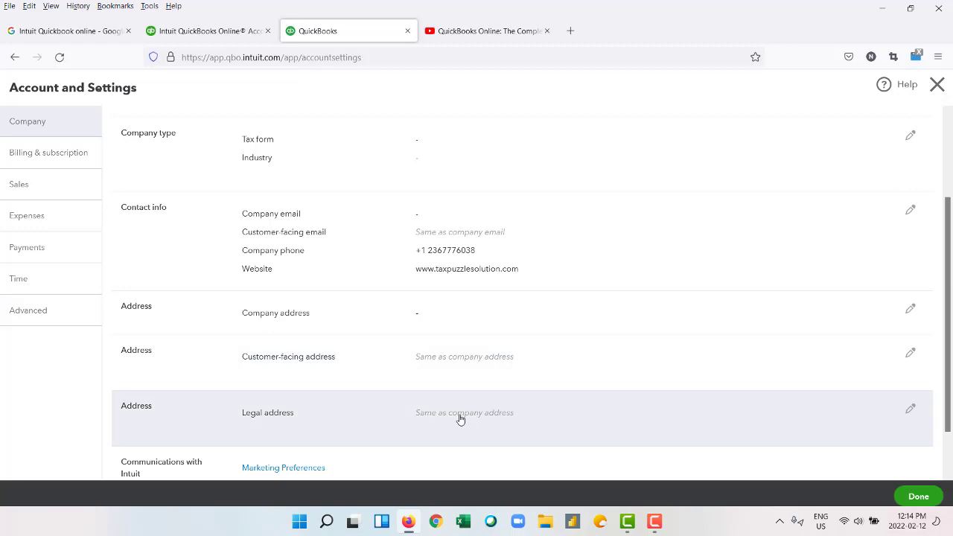
pyautogui.scroll(-1, 459, 384)
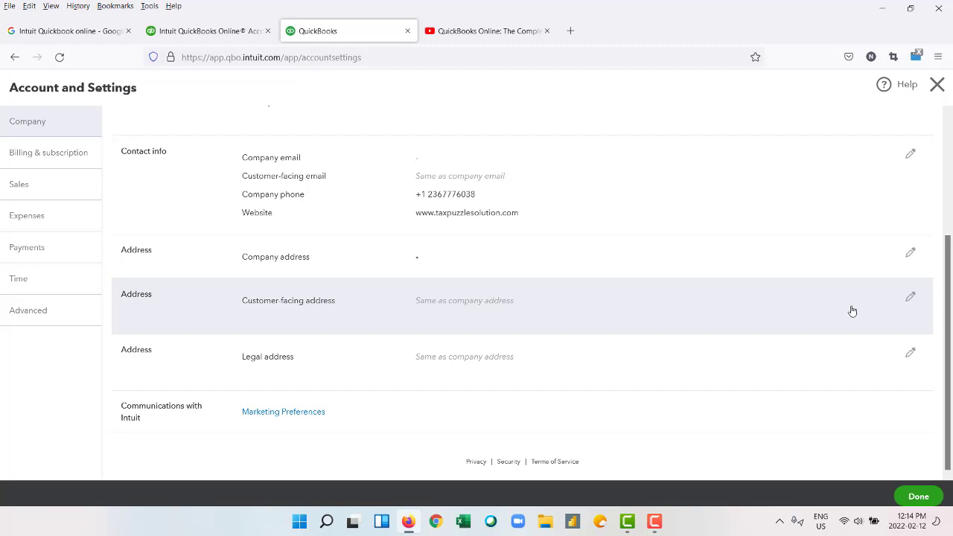
pyautogui.click(909, 296)
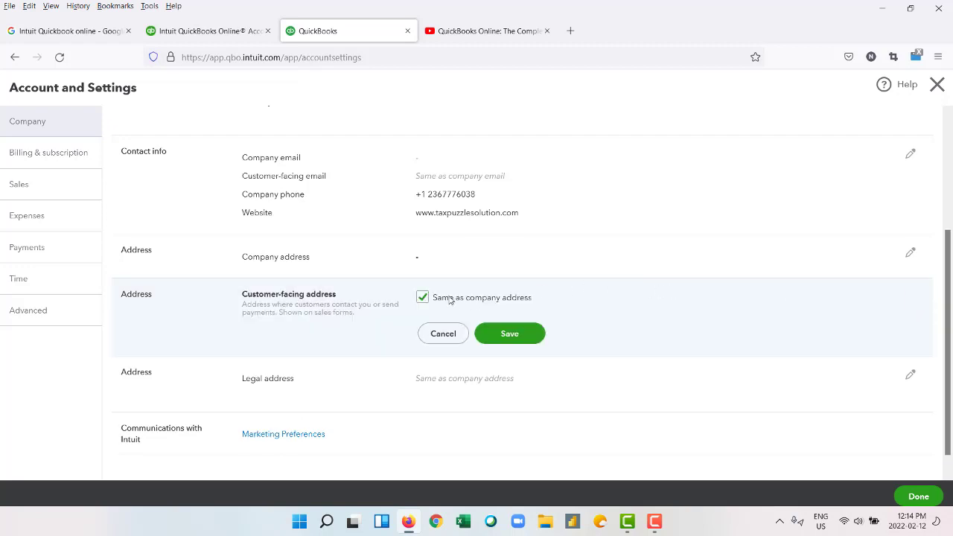
pyautogui.click(422, 297)
pyautogui.click(452, 335)
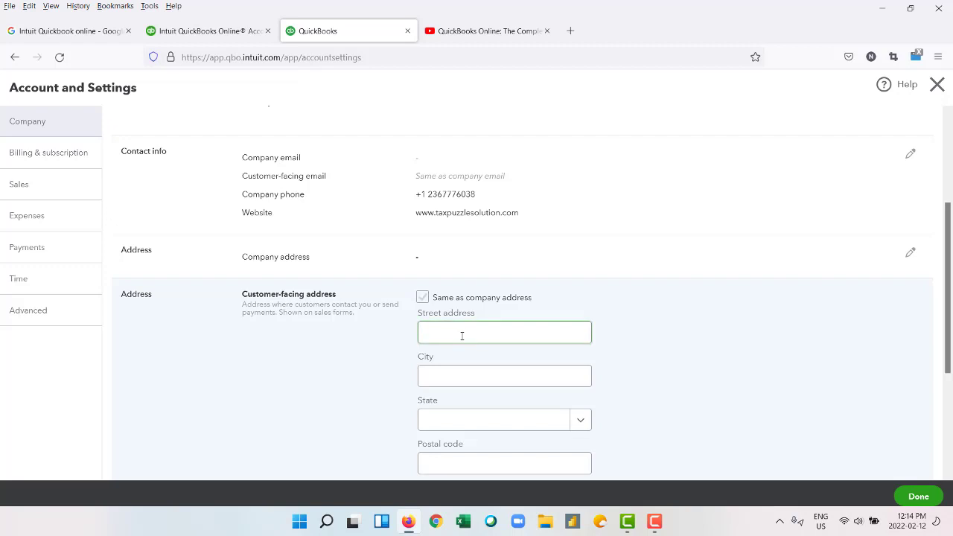
pyautogui.scroll(-2, 462, 336)
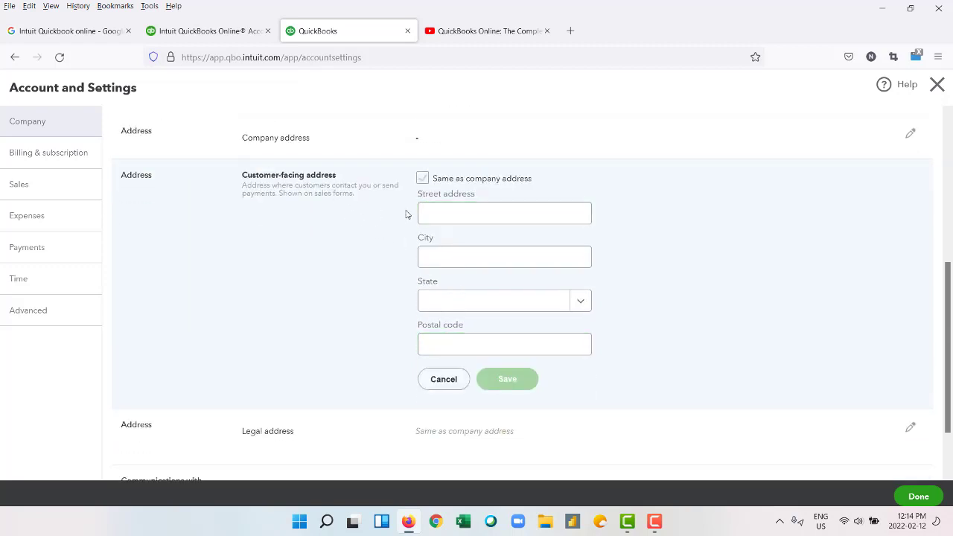
pyautogui.click(443, 379)
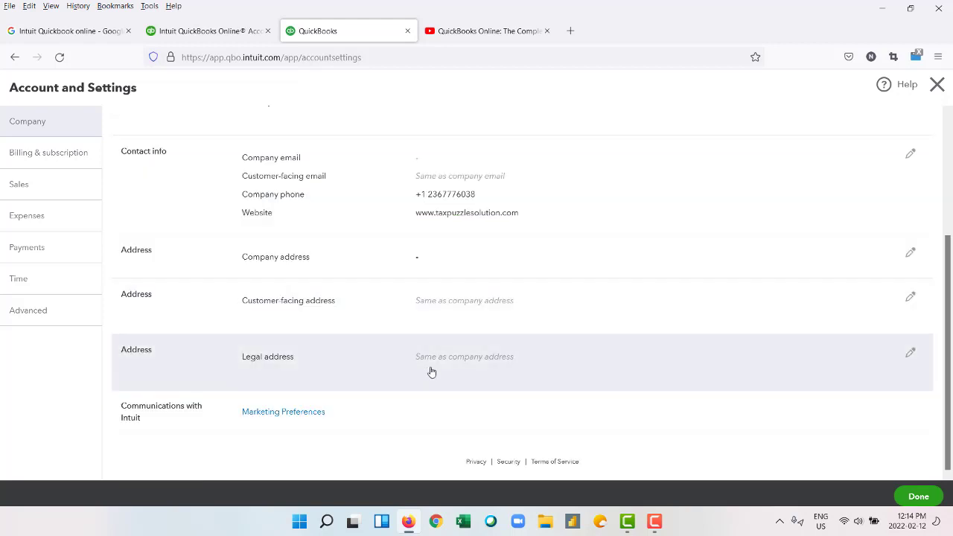
pyautogui.scroll(1, 396, 279)
pyautogui.scroll(1, 399, 281)
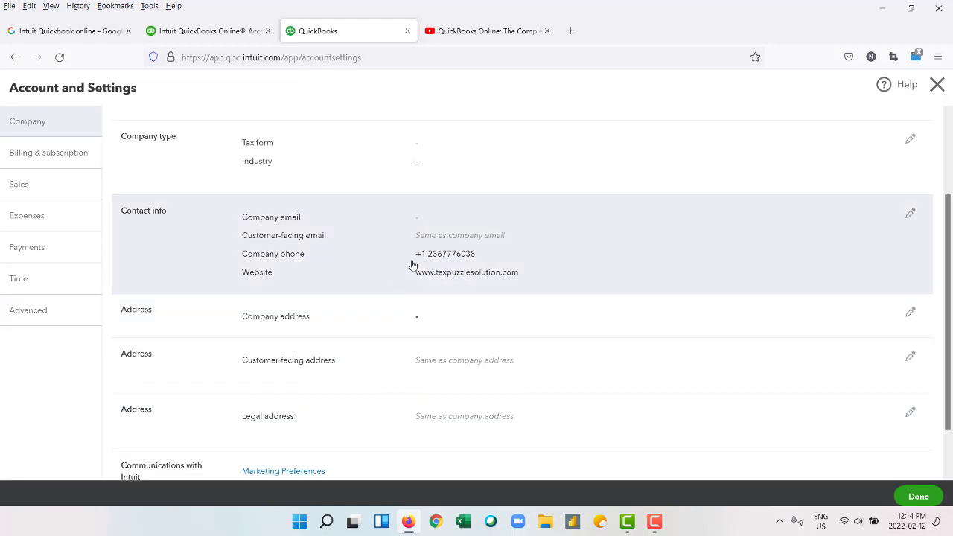
# Replace the customer-facing email with a separate address on the company domain and save.
pyautogui.click(910, 213)
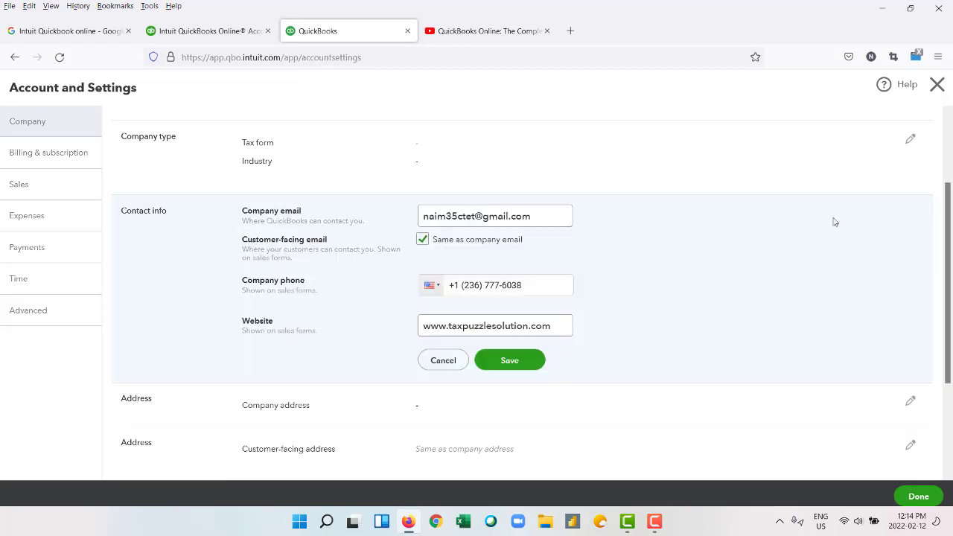
pyautogui.click(423, 238)
pyautogui.tripleClick(541, 260)
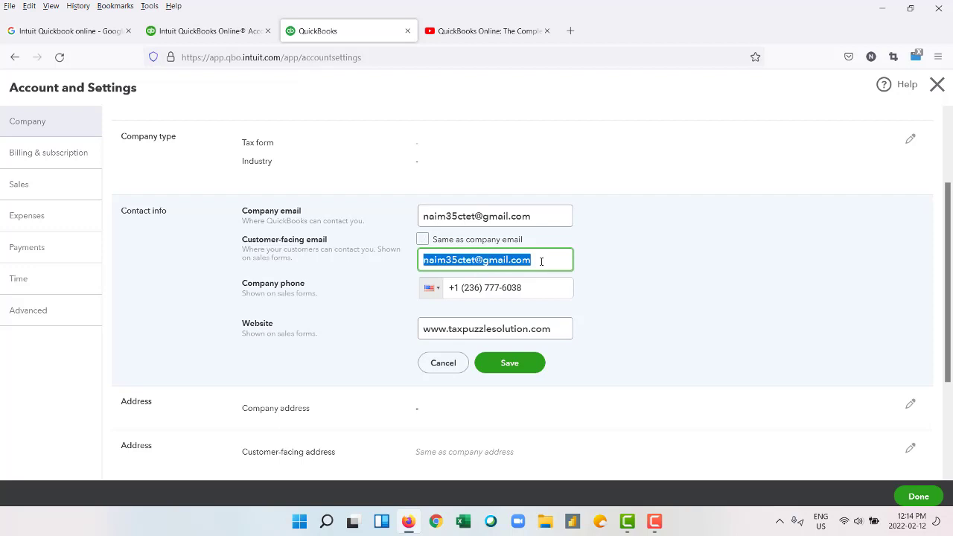
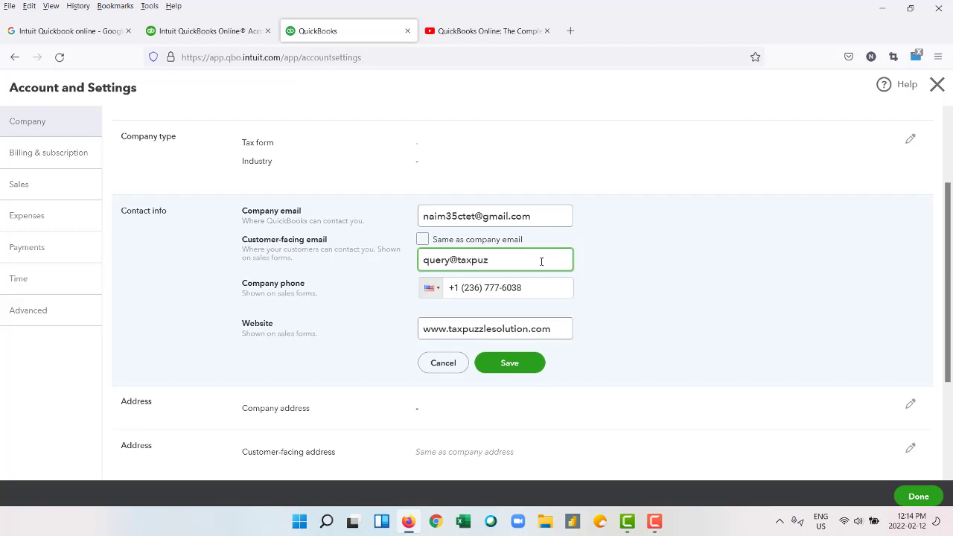
pyautogui.click(510, 364)
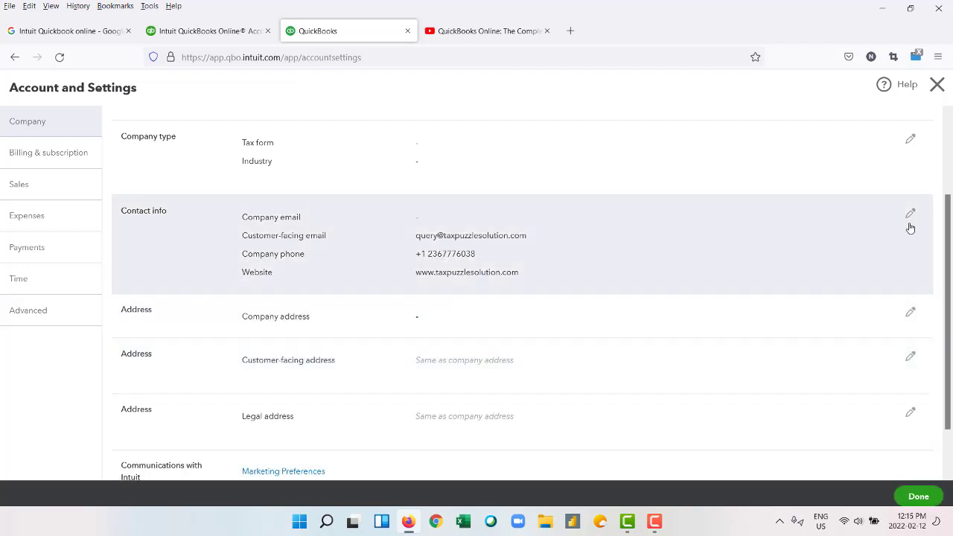
# Set the company phone number's country to Canada and save the contact info.
pyautogui.click(908, 218)
pyautogui.click(432, 288)
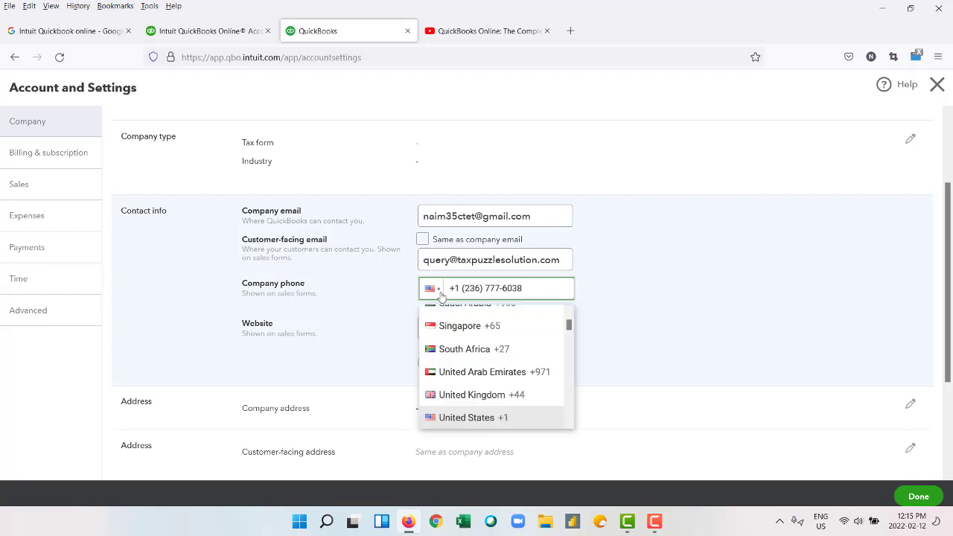
pyautogui.scroll(5, 498, 345)
pyautogui.click(499, 345)
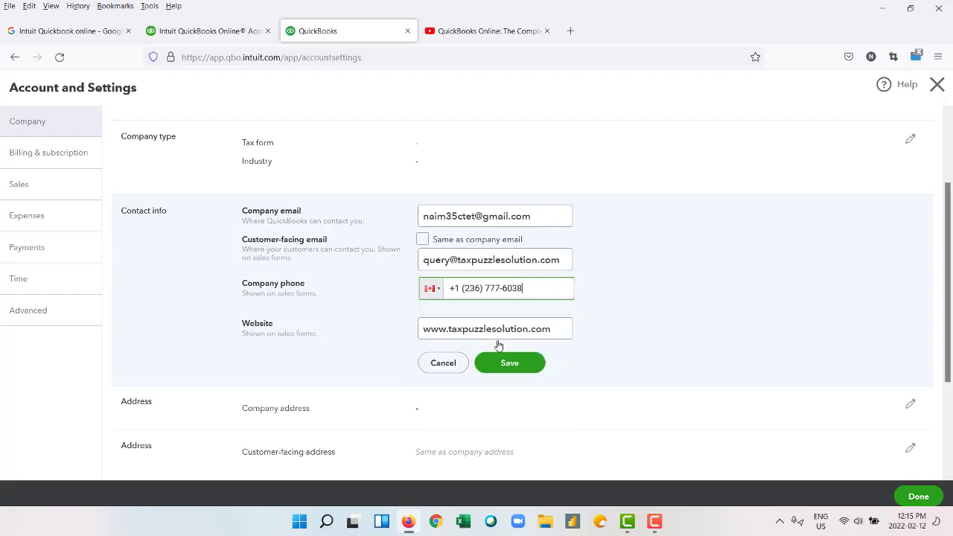
pyautogui.click(510, 362)
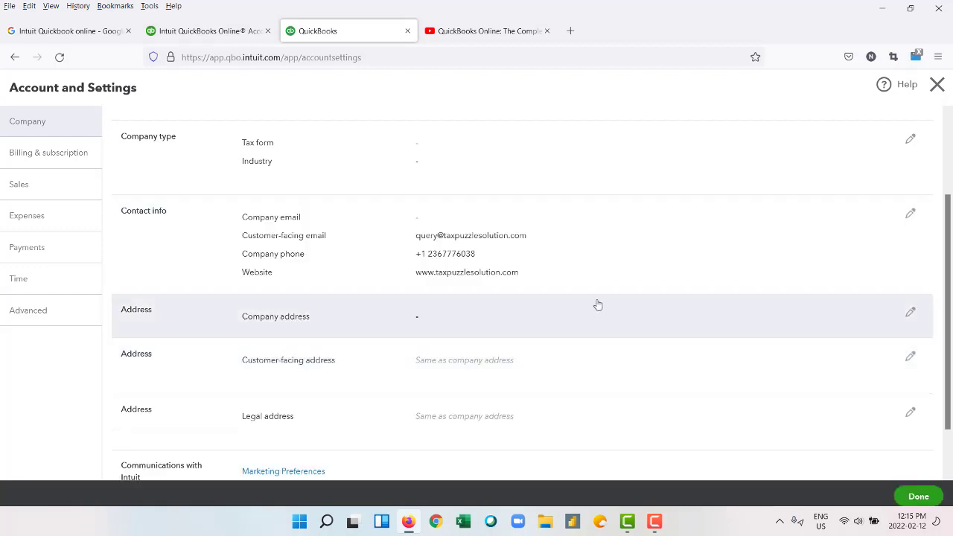
pyautogui.scroll(-2, 592, 304)
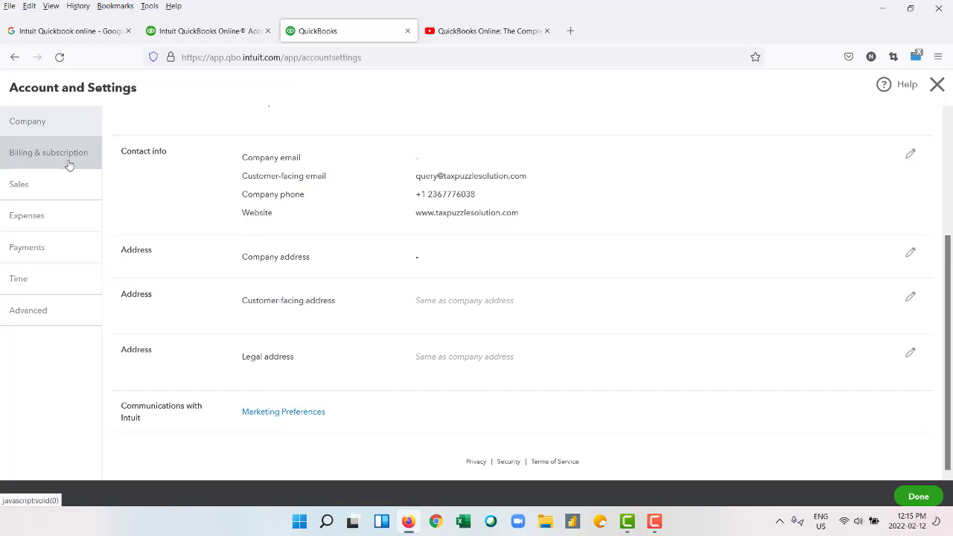
# View the Billing & subscription plans, then go to the Sales settings.
pyautogui.click(68, 164)
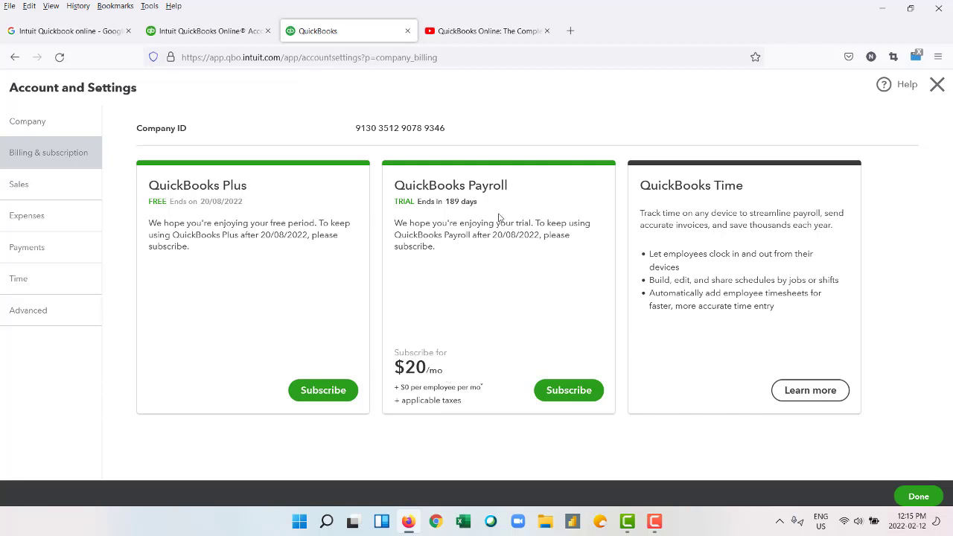
pyautogui.click(14, 190)
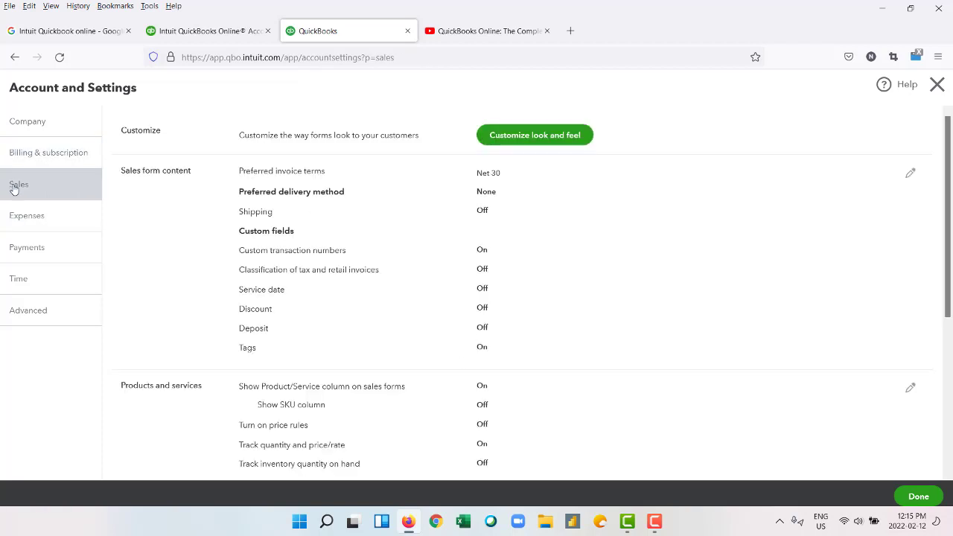
pyautogui.scroll(-3, 516, 320)
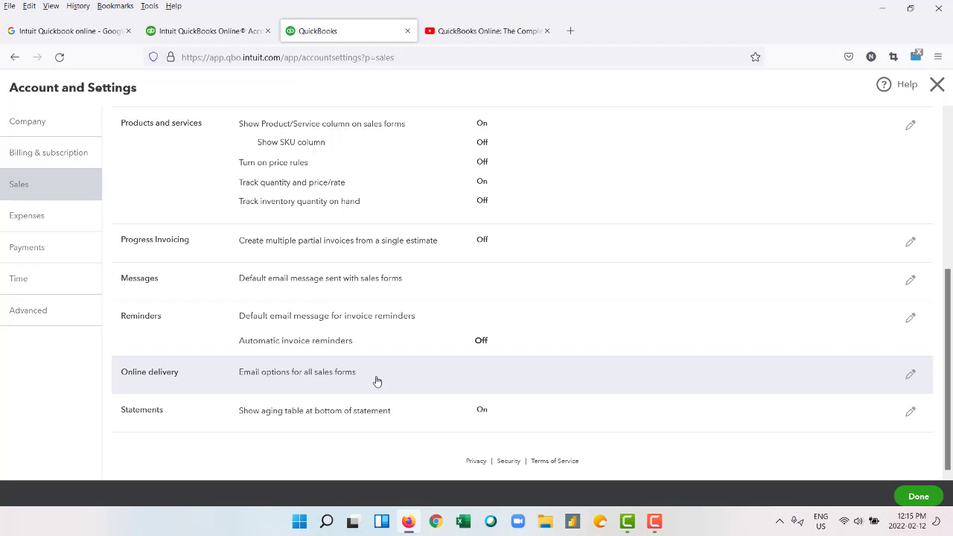
pyautogui.scroll(1, 376, 380)
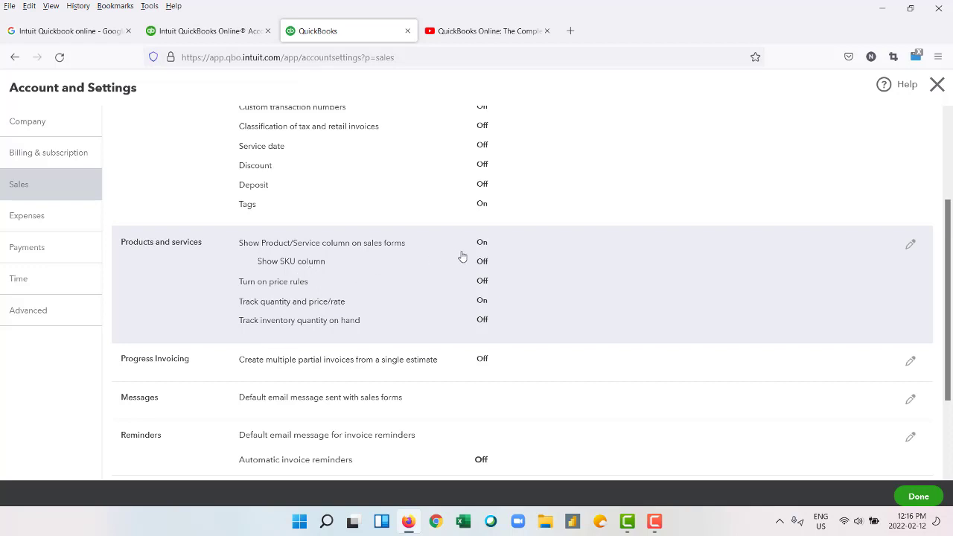
# Edit Products and services settings and read the Show SKU column help article.
pyautogui.click(915, 243)
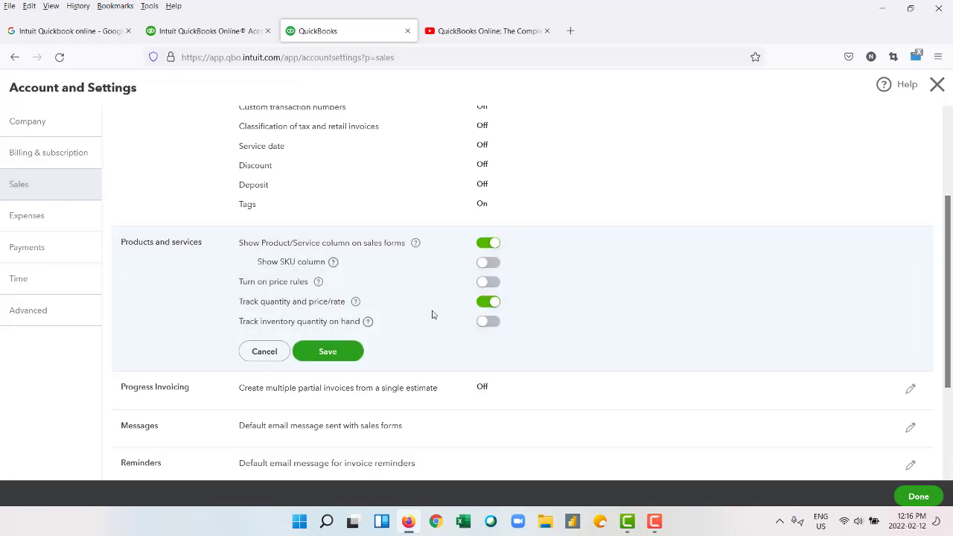
pyautogui.click(334, 265)
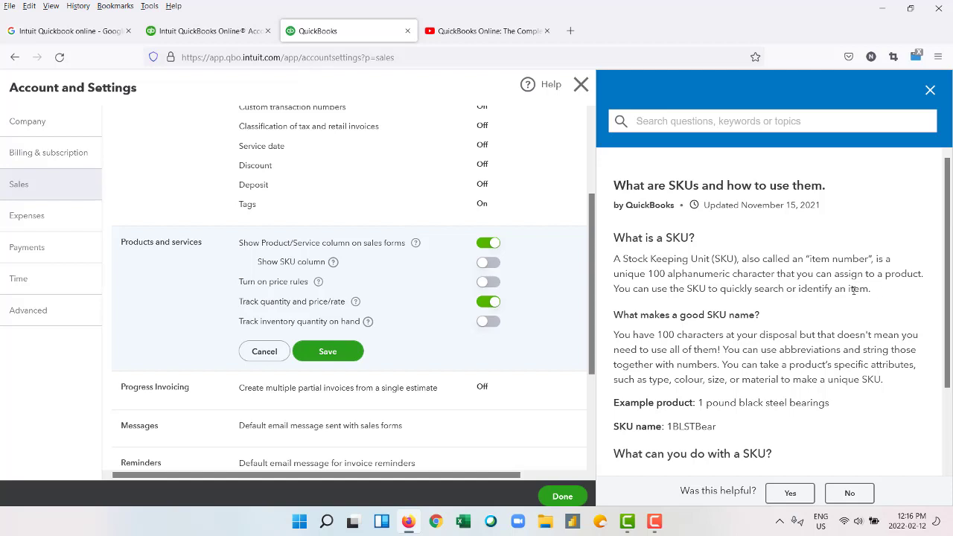
pyautogui.scroll(-1, 854, 289)
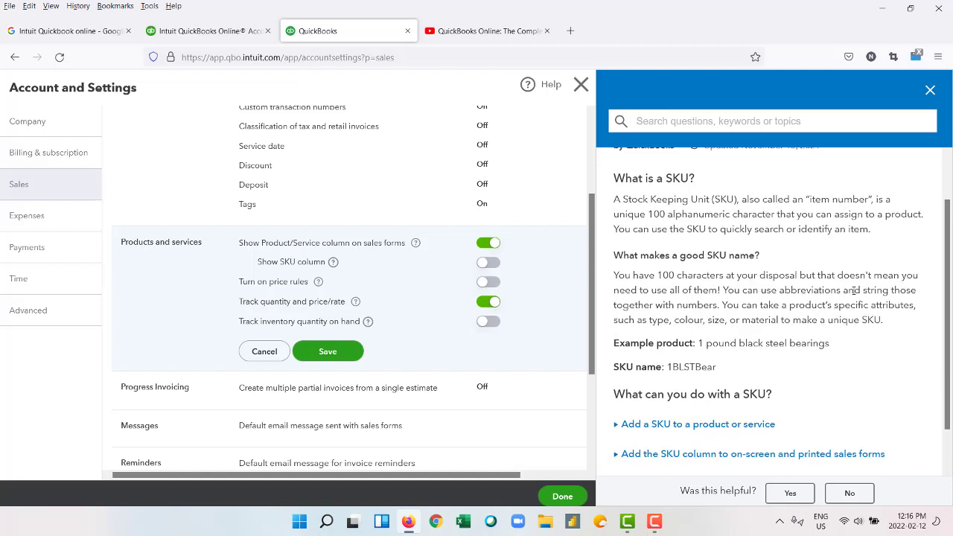
pyautogui.scroll(1, 854, 289)
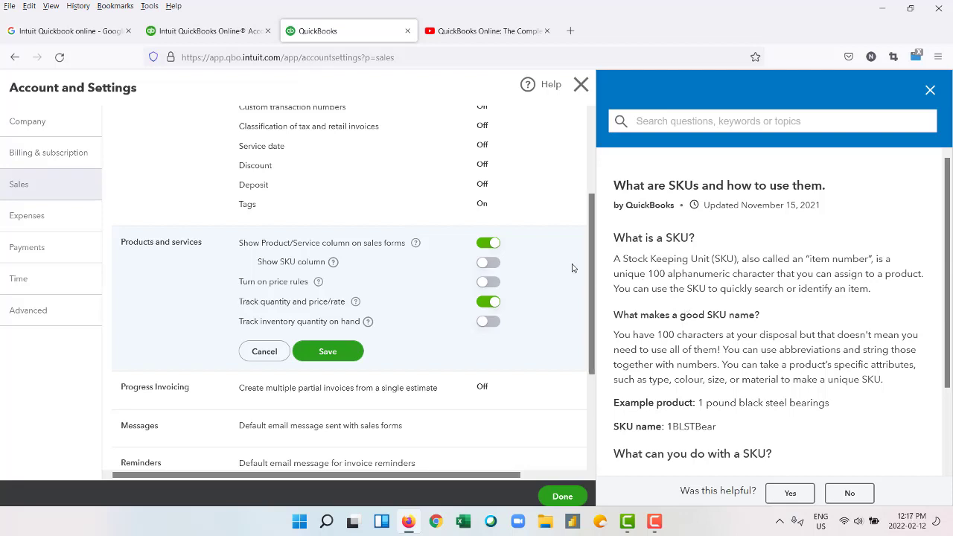
pyautogui.click(930, 90)
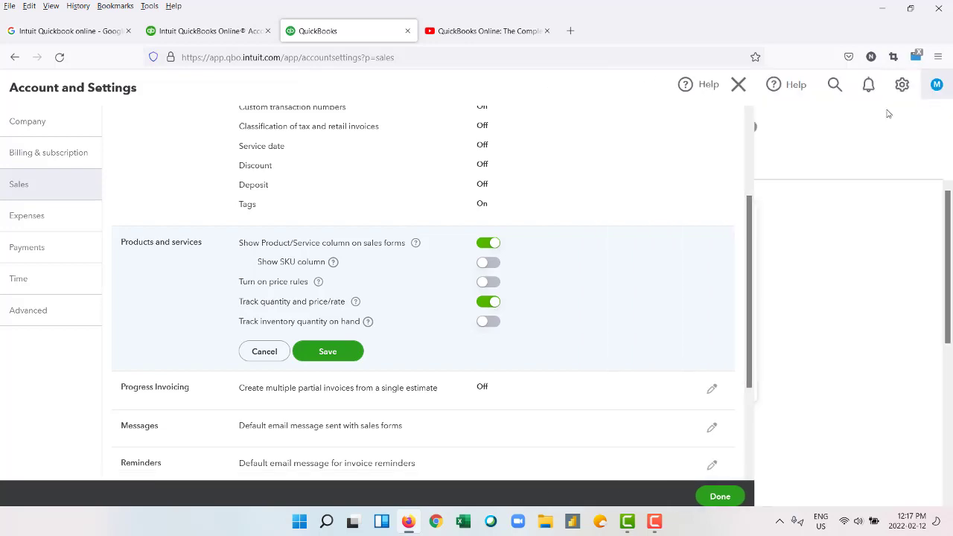
# Go to the Expenses settings.
pyautogui.scroll(2, 409, 179)
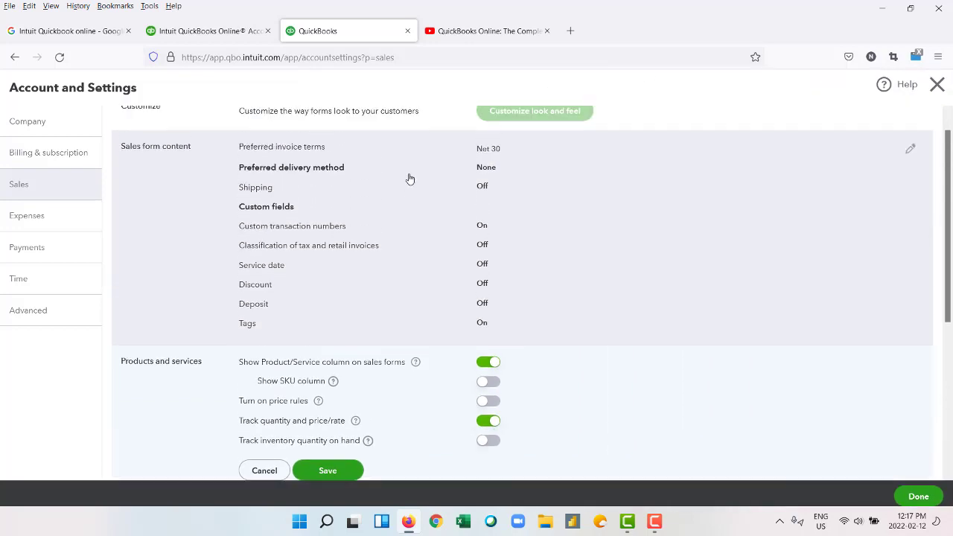
pyautogui.scroll(-5, 411, 179)
pyautogui.click(43, 229)
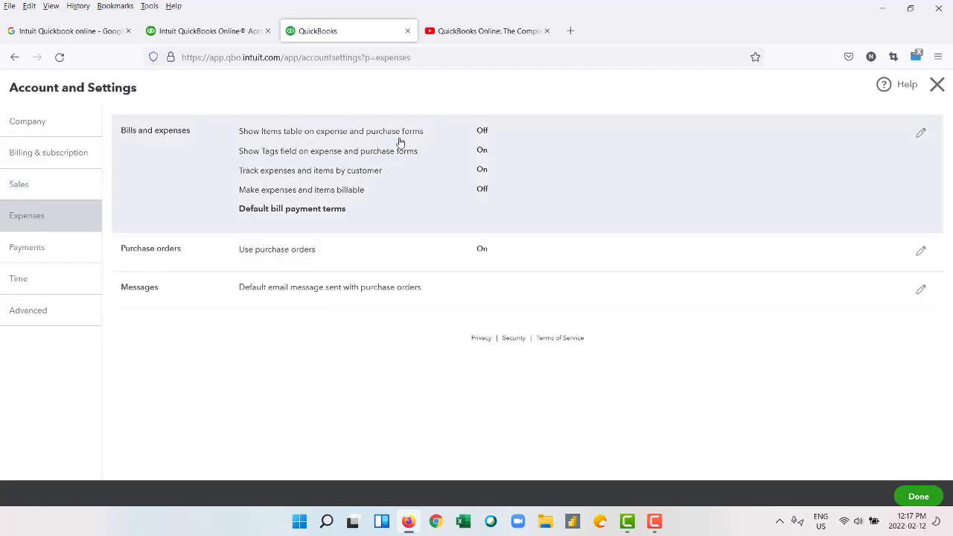
# Show the Items table on expense and purchase forms and make Net 30 the default bill terms, then open Payments.
pyautogui.click(480, 131)
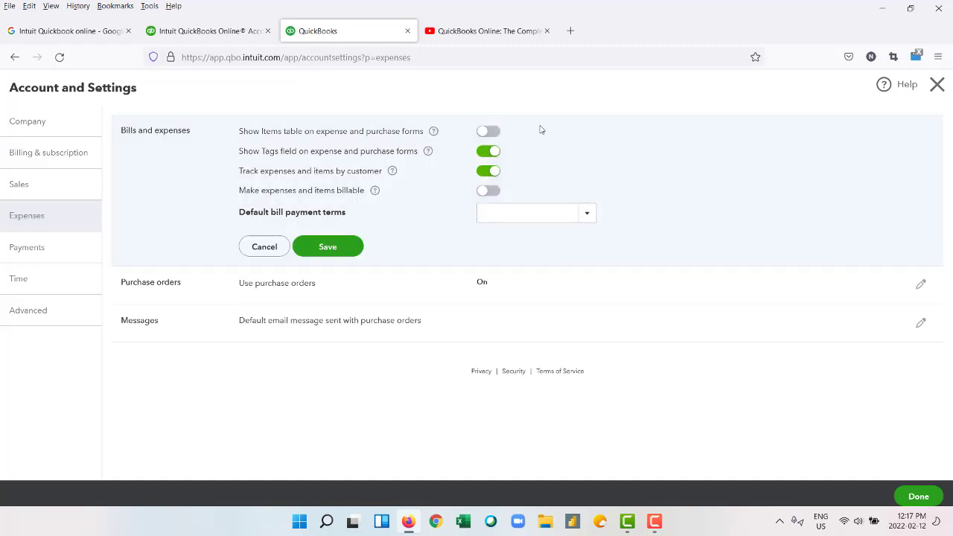
pyautogui.click(490, 133)
pyautogui.click(588, 214)
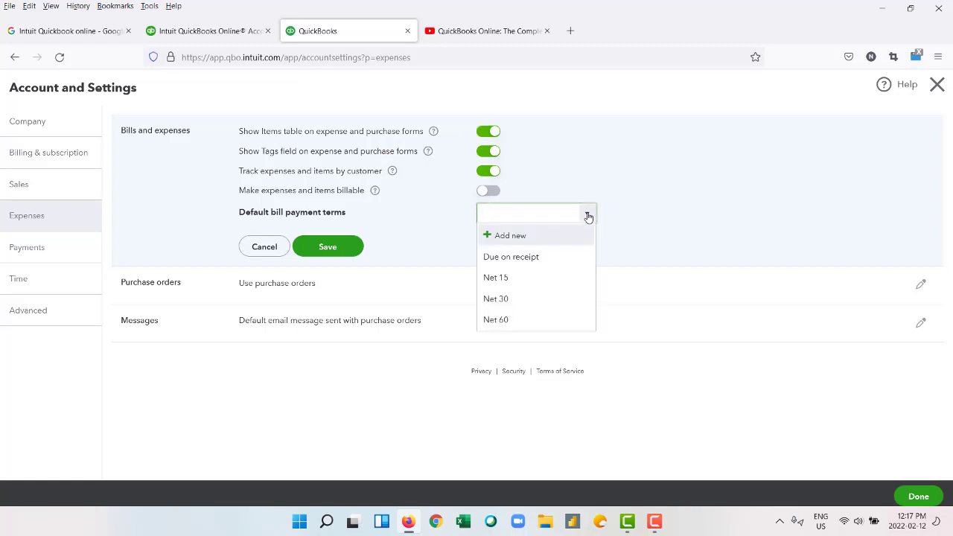
pyautogui.click(535, 301)
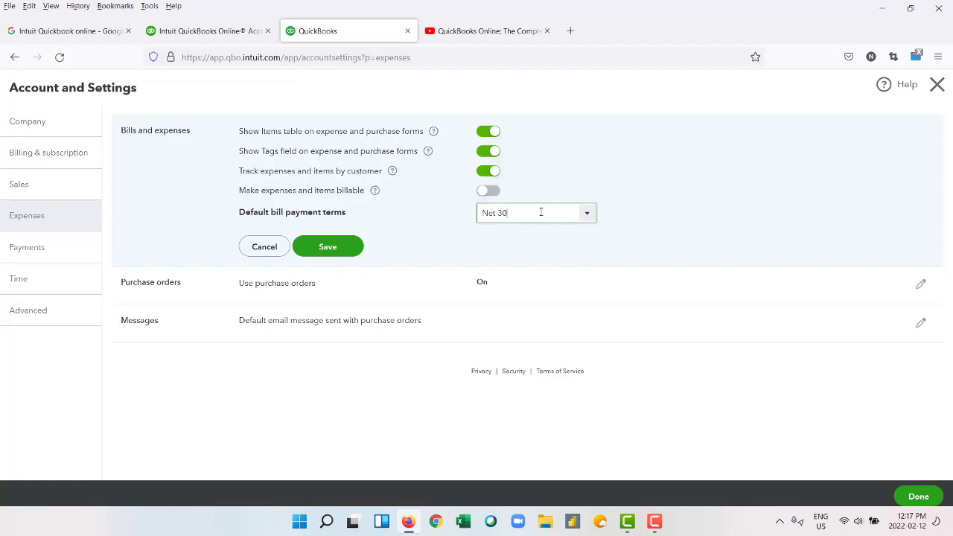
pyautogui.click(586, 217)
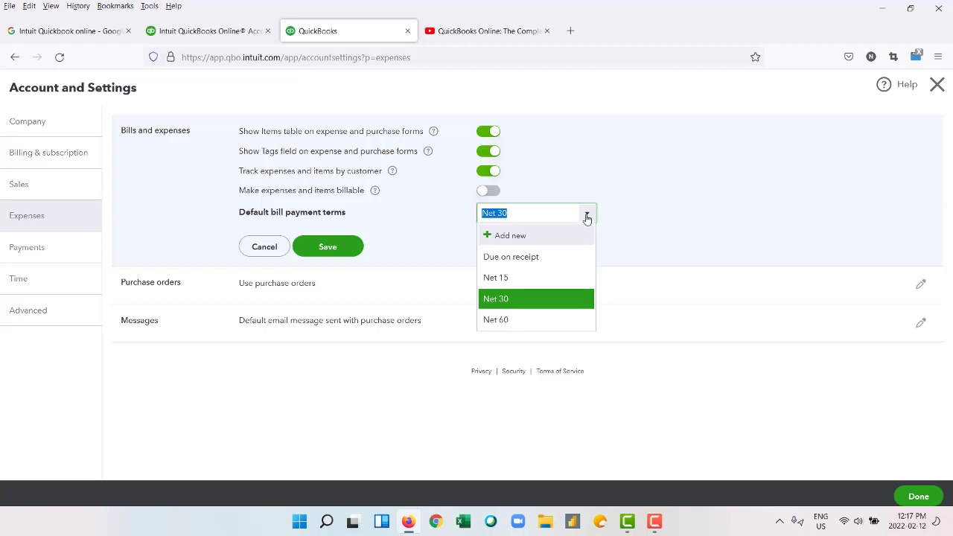
pyautogui.click(536, 299)
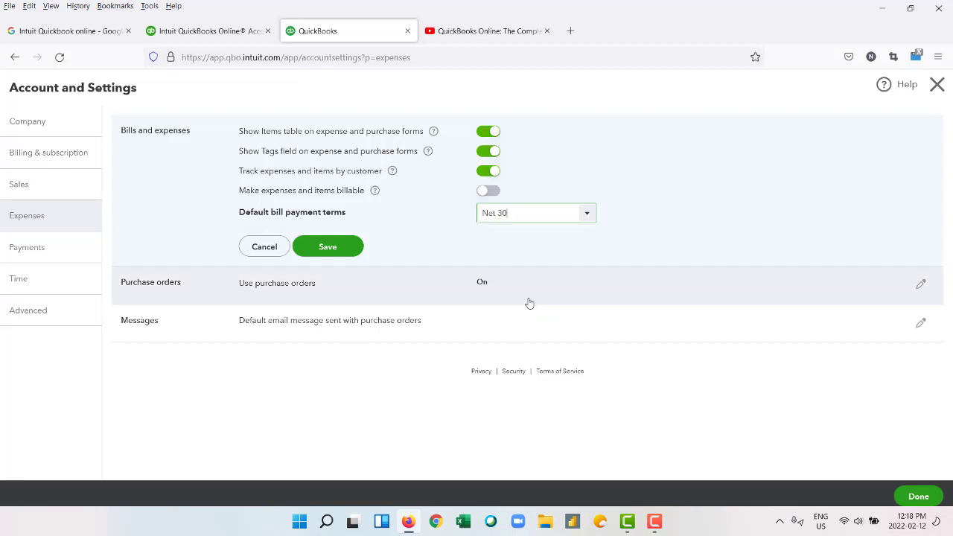
pyautogui.click(320, 248)
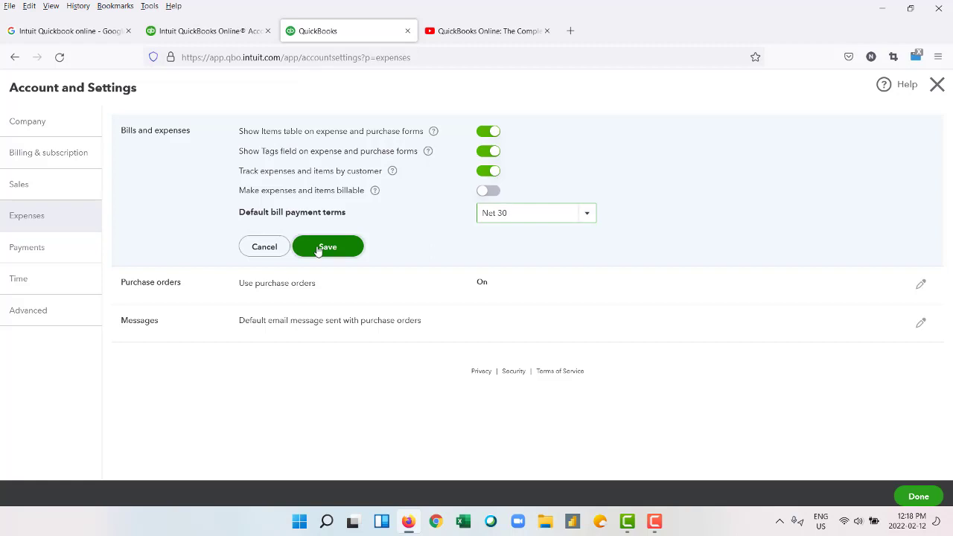
pyautogui.click(30, 256)
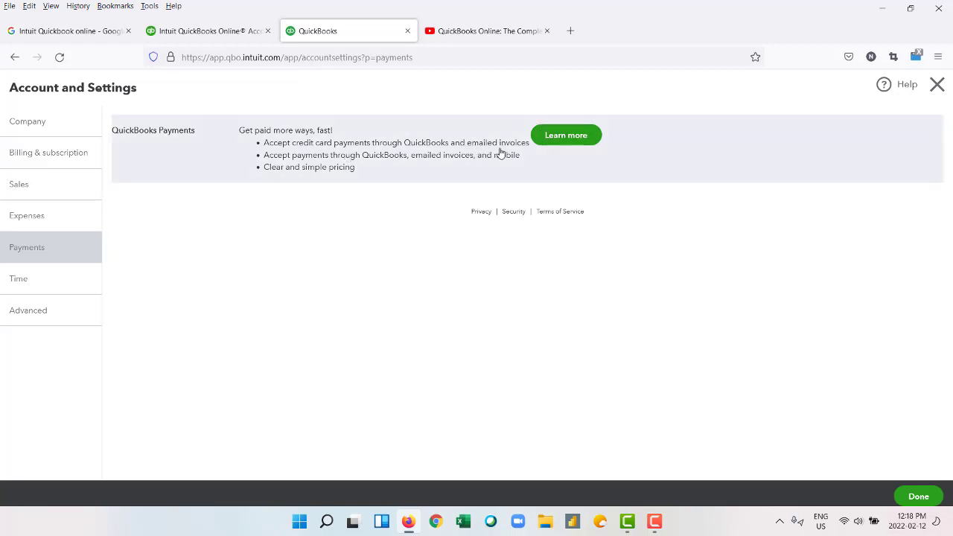
pyautogui.click(549, 138)
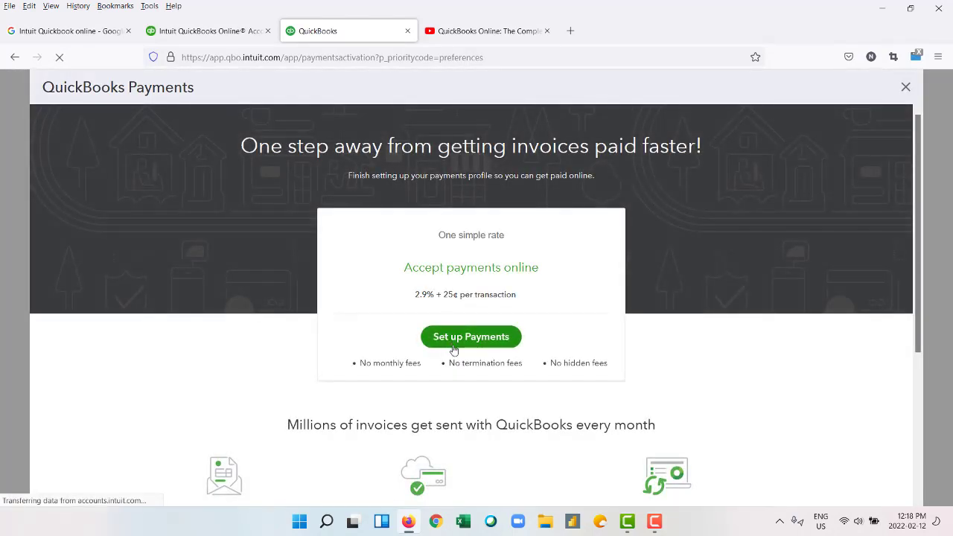
# Start Payments setup with industry Accounting, Auditing, and Bookkeeping Services and business type Sole Proprietor.
pyautogui.click(462, 339)
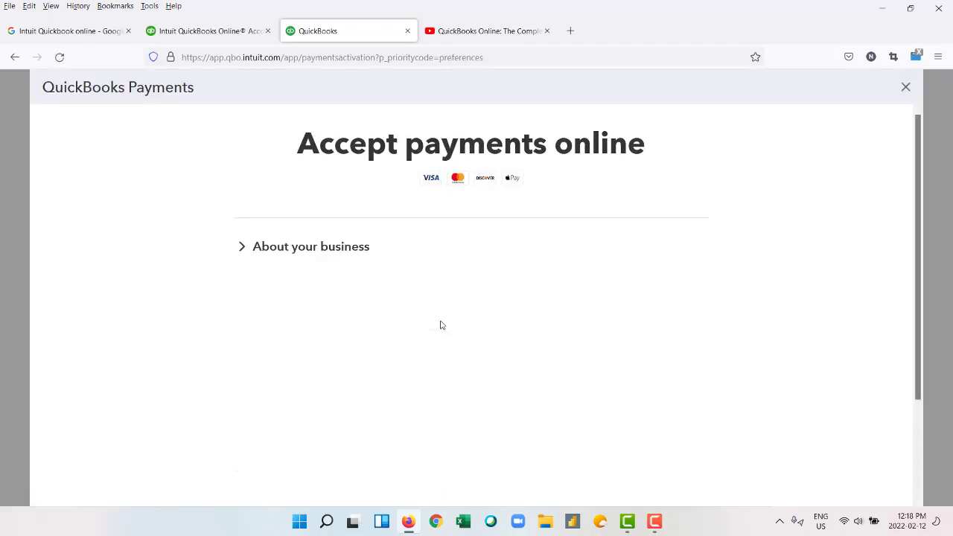
pyautogui.scroll(-2, 350, 275)
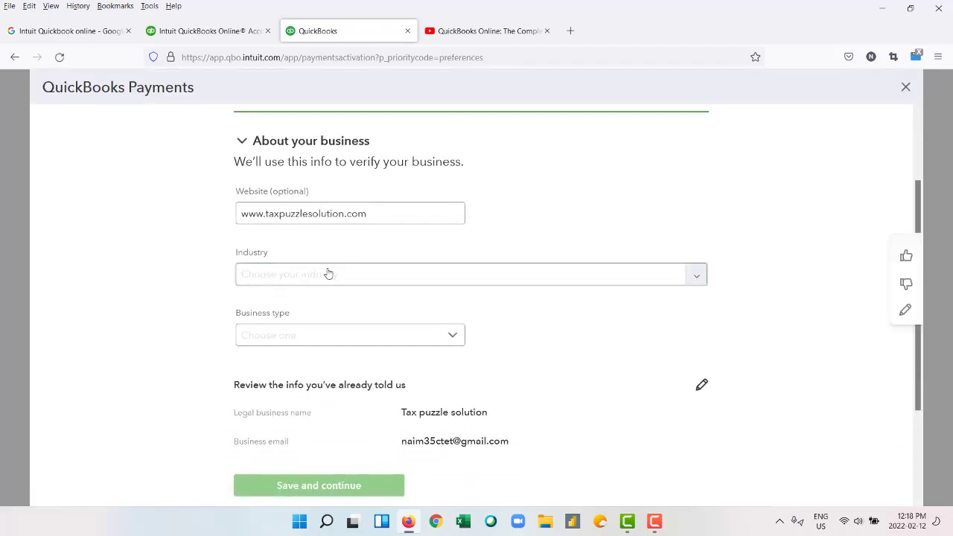
pyautogui.click(329, 273)
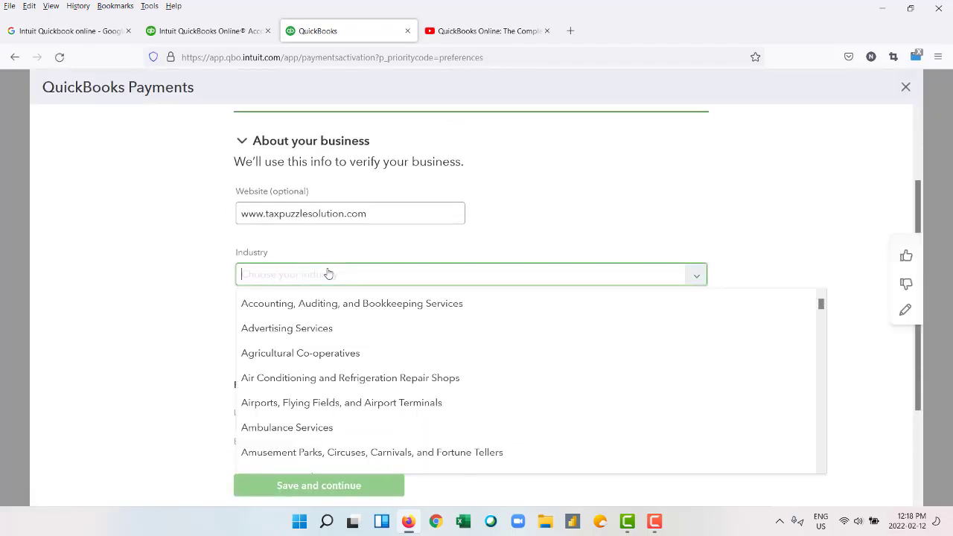
pyautogui.click(345, 308)
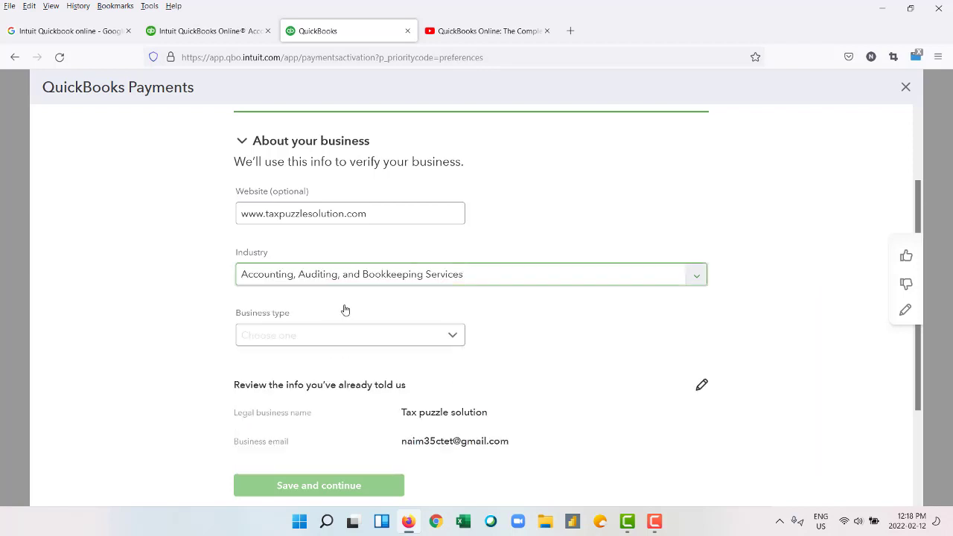
pyautogui.click(344, 347)
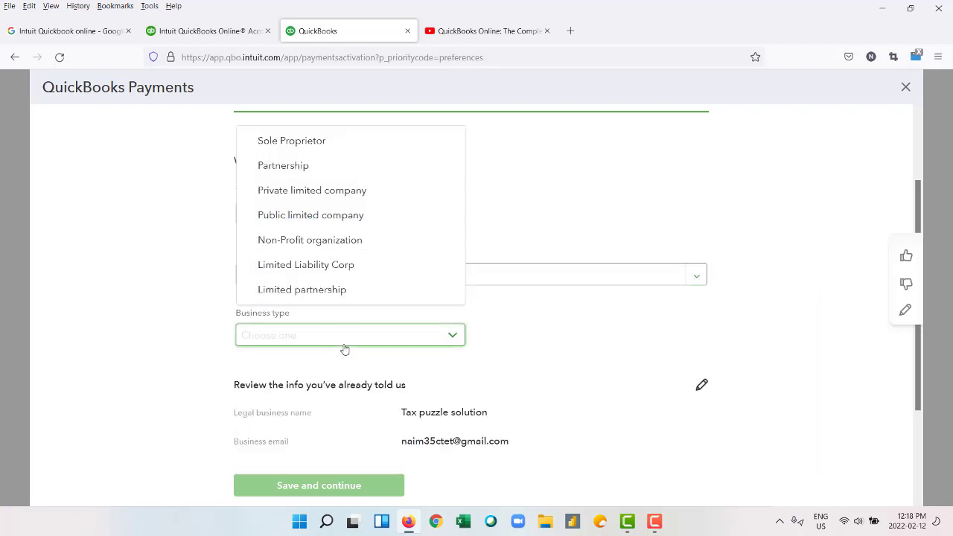
pyautogui.click(353, 148)
pyautogui.scroll(-1, 393, 276)
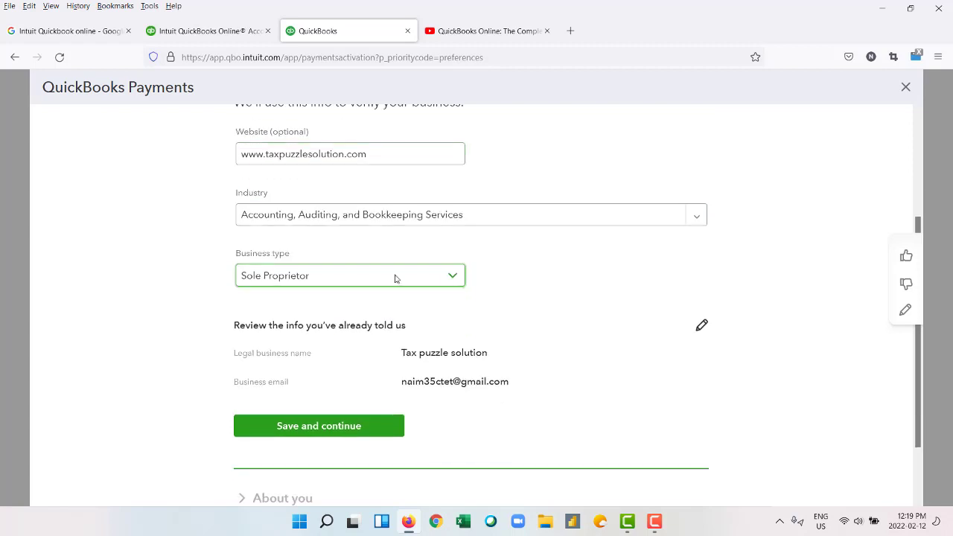
pyautogui.scroll(-1, 433, 360)
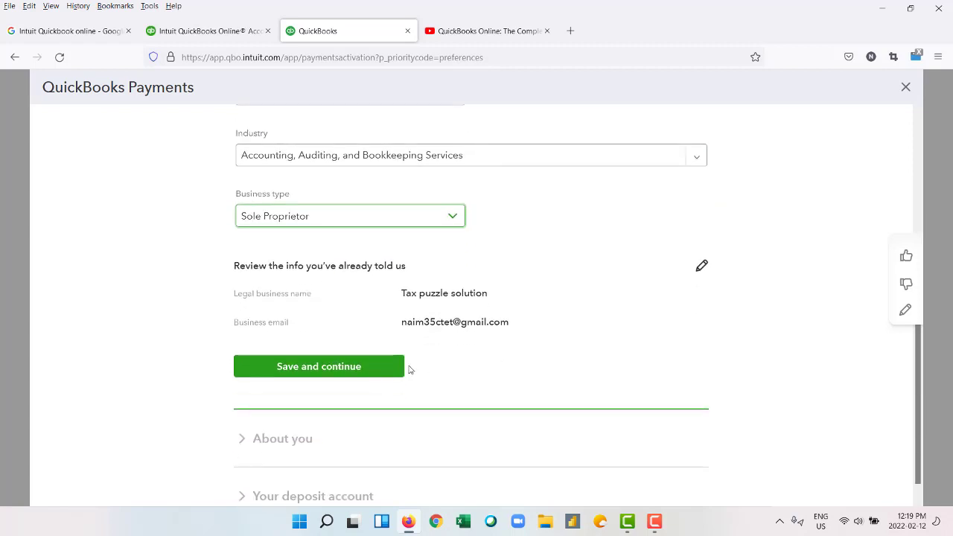
pyautogui.click(372, 372)
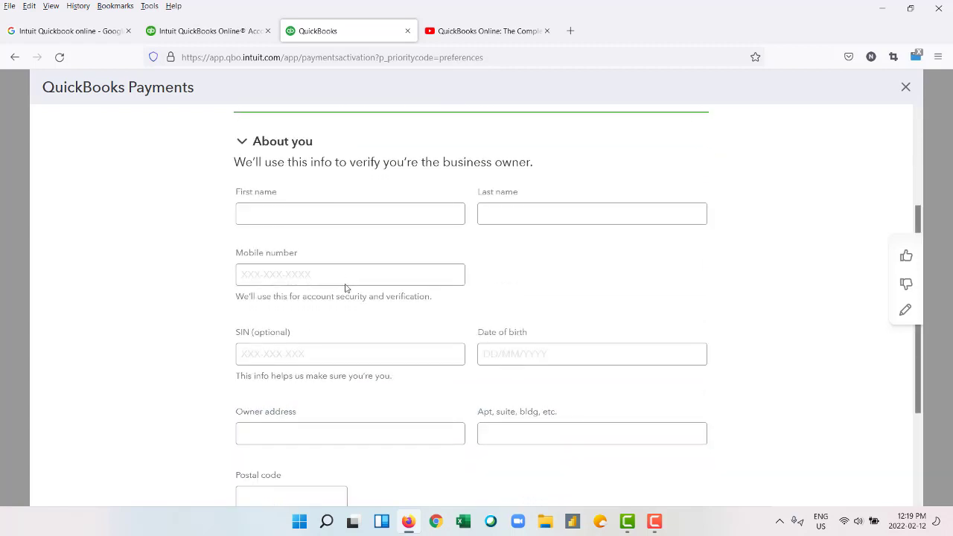
# Look over the About you owner-details form, collapse it, and bring up the Add a new bank dialog.
pyautogui.click(323, 210)
pyautogui.scroll(-2, 390, 319)
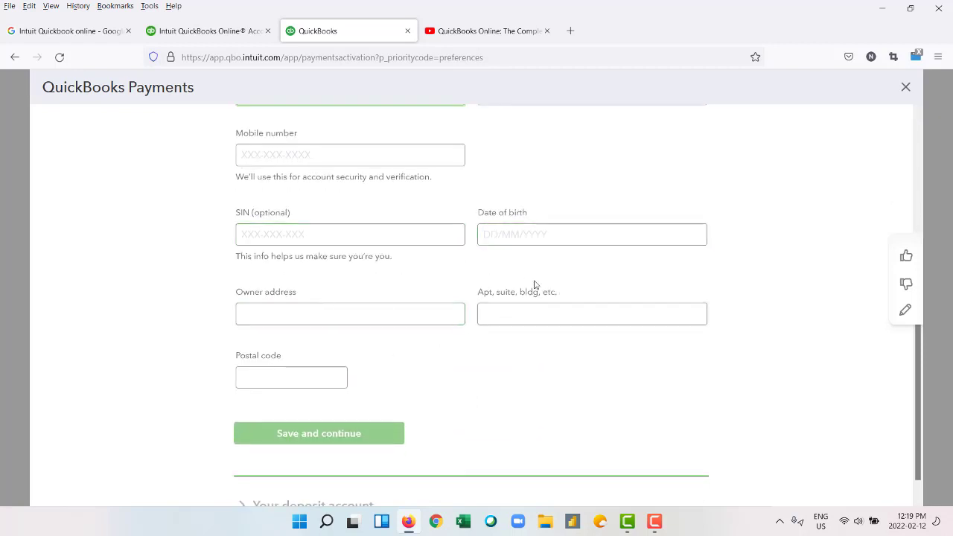
pyautogui.scroll(-1, 365, 315)
pyautogui.scroll(3, 365, 318)
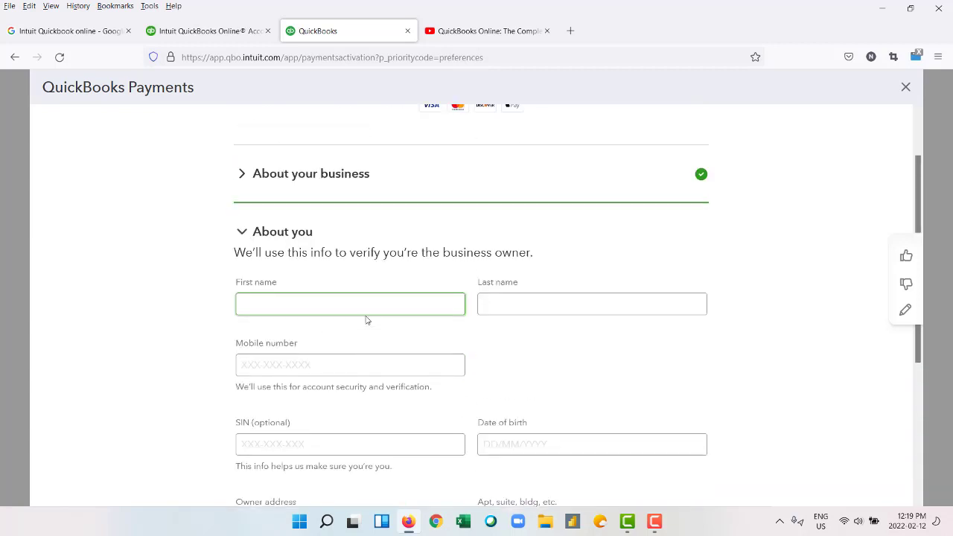
pyautogui.scroll(-3, 365, 318)
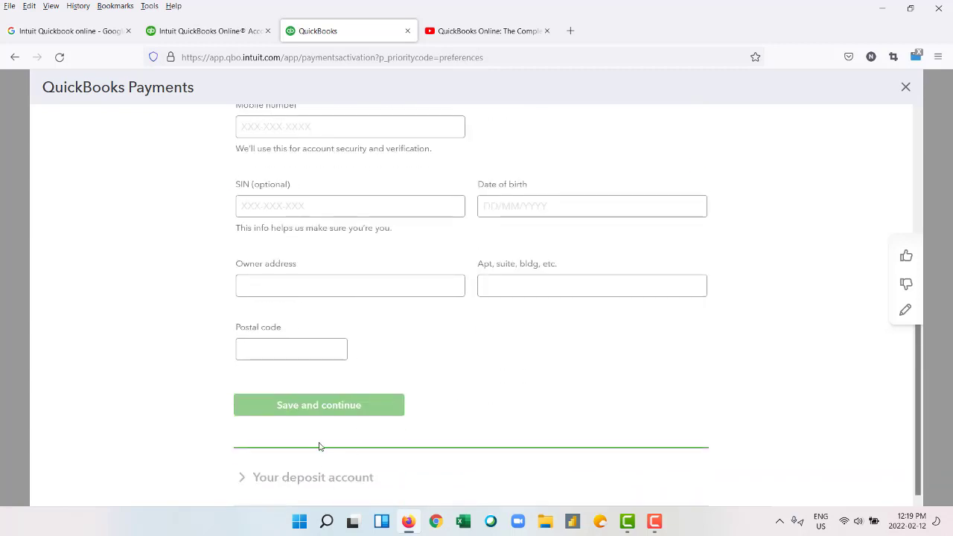
pyautogui.scroll(3, 320, 448)
pyautogui.scroll(1, 359, 291)
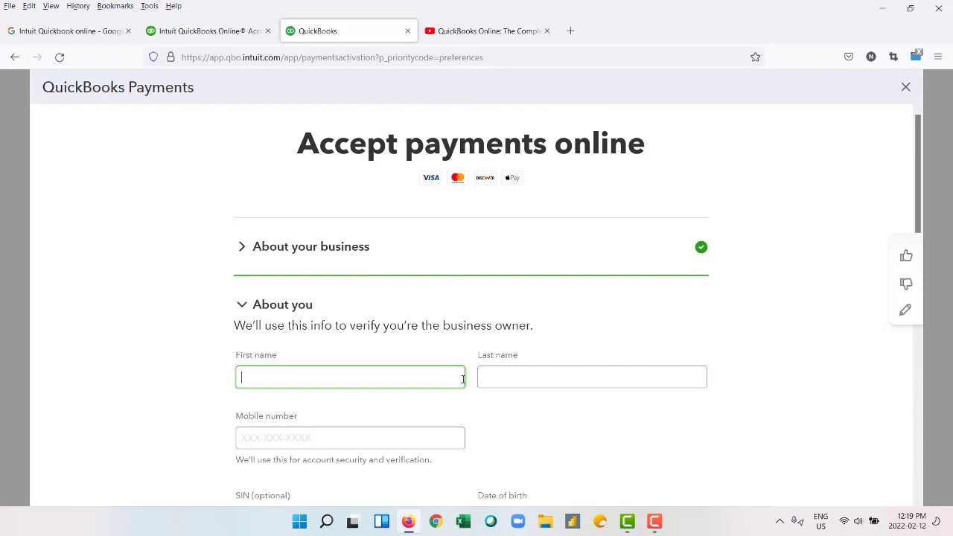
pyautogui.scroll(-4, 434, 386)
pyautogui.scroll(3, 435, 389)
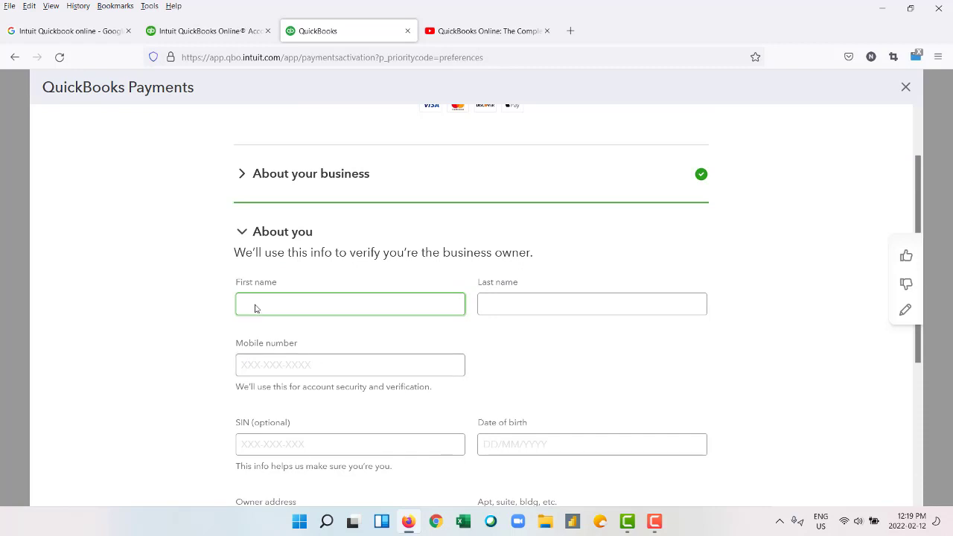
pyautogui.click(243, 233)
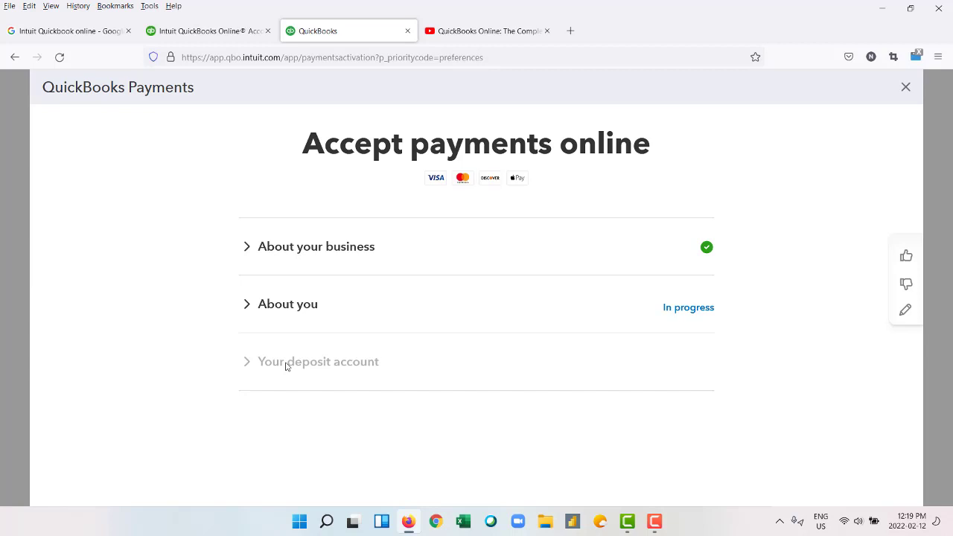
pyautogui.click(654, 521)
# Add the Toronto-Dominion Bank deposit account with transit number 94620 and institution number 004.
pyautogui.click(902, 456)
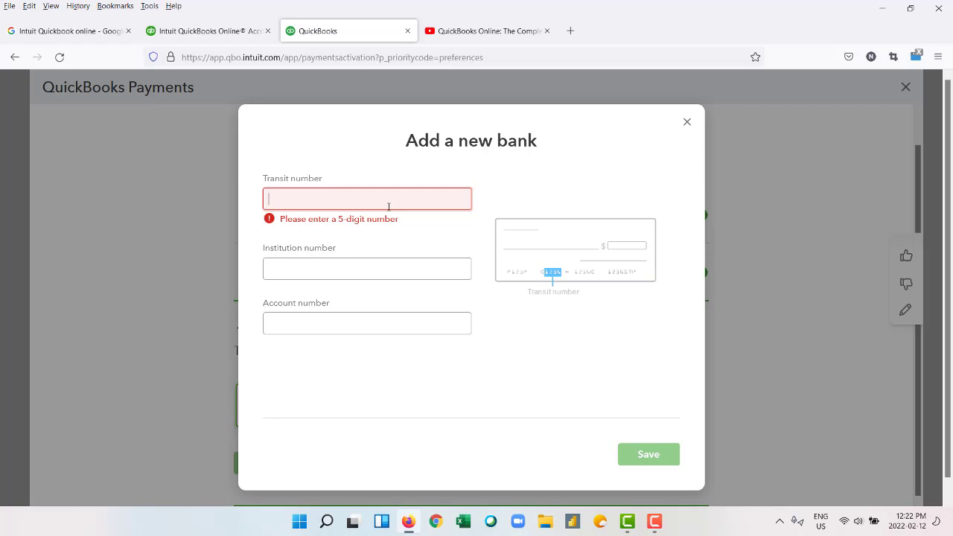
pyautogui.write('94620')
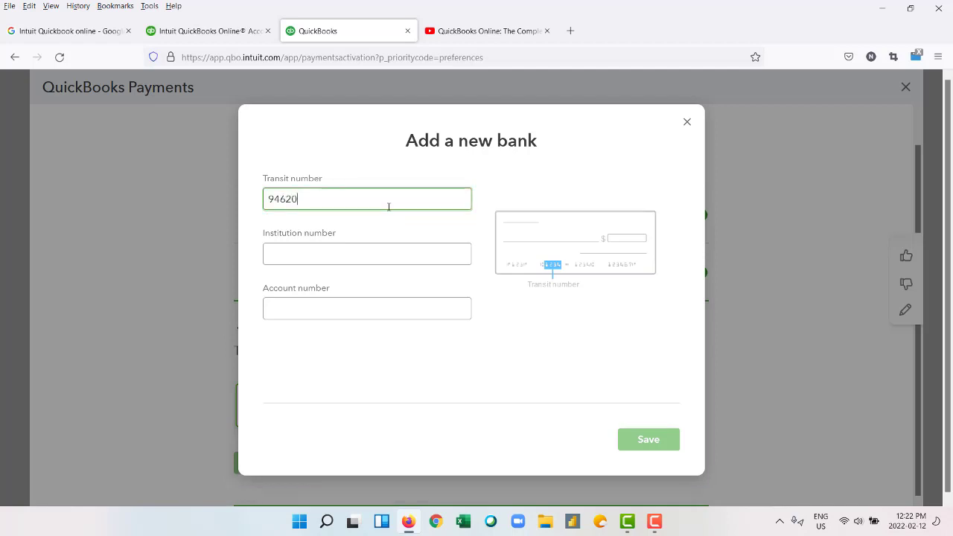
pyautogui.click(322, 260)
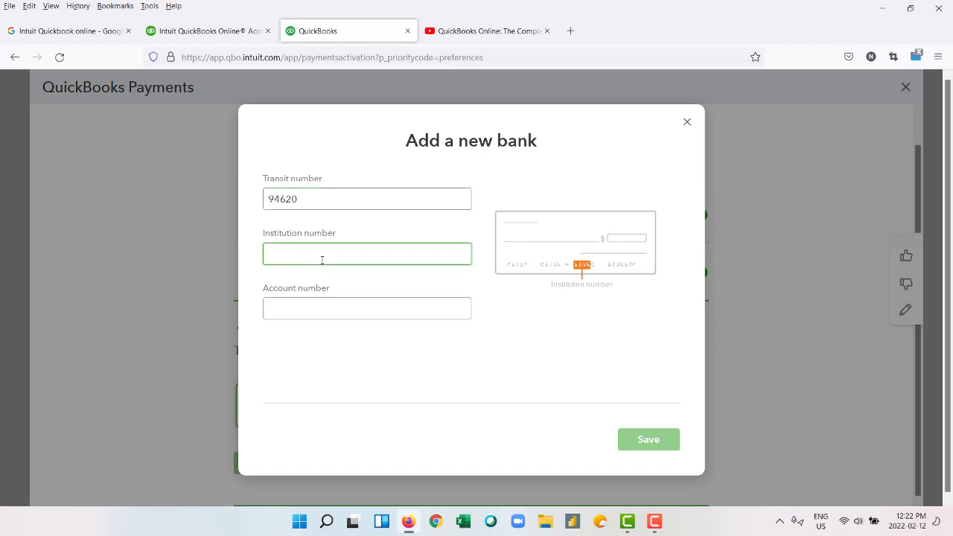
pyautogui.write('004')
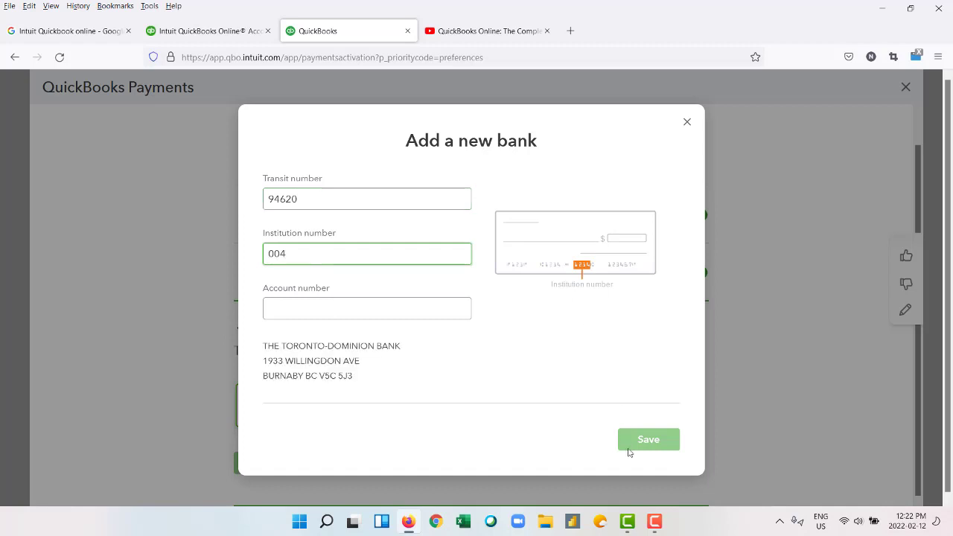
pyautogui.click(655, 524)
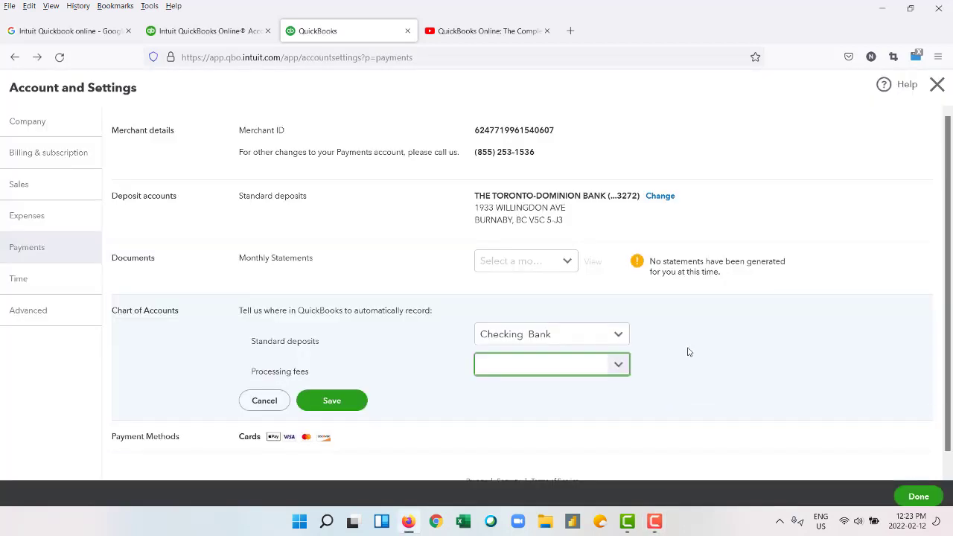
# Check the monthly statements list and keep Checking as the standard deposit account.
pyautogui.click(565, 262)
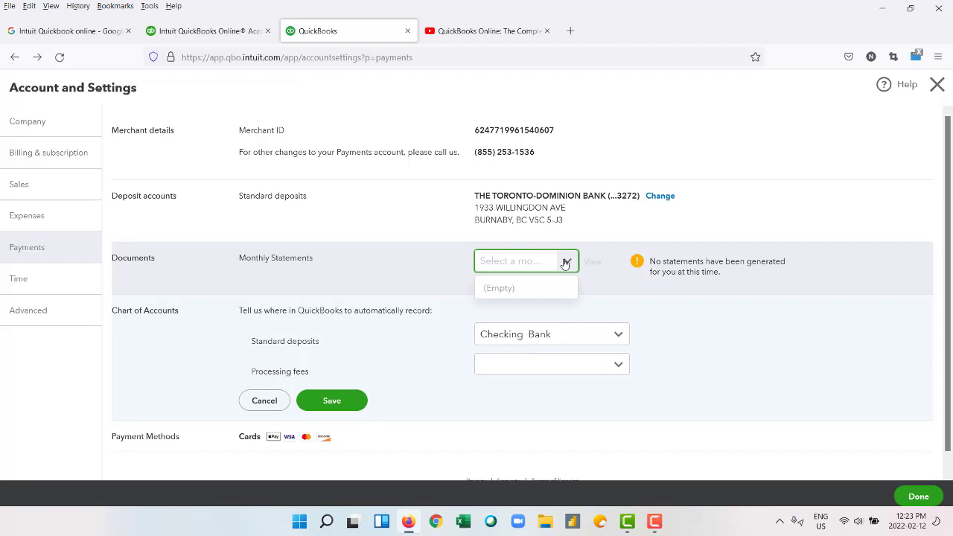
pyautogui.click(565, 262)
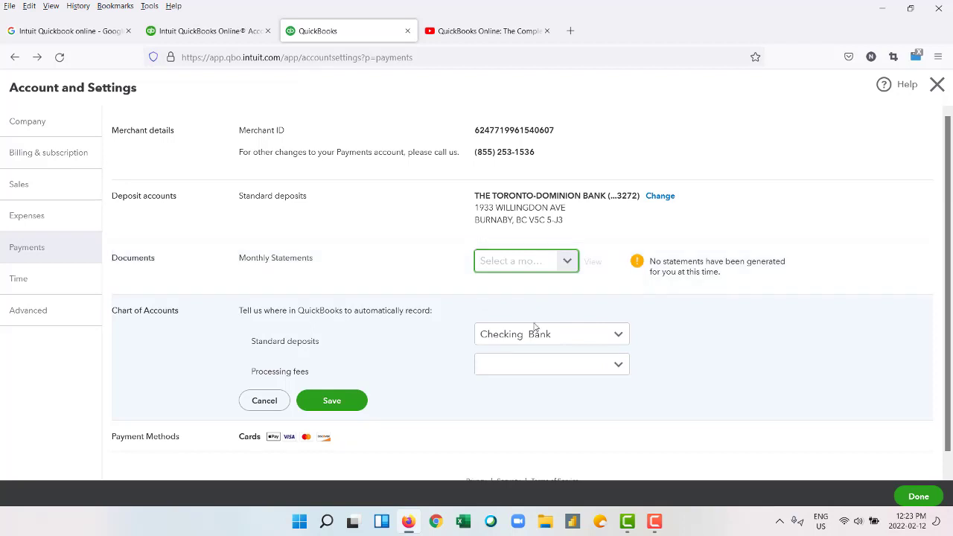
pyautogui.click(584, 341)
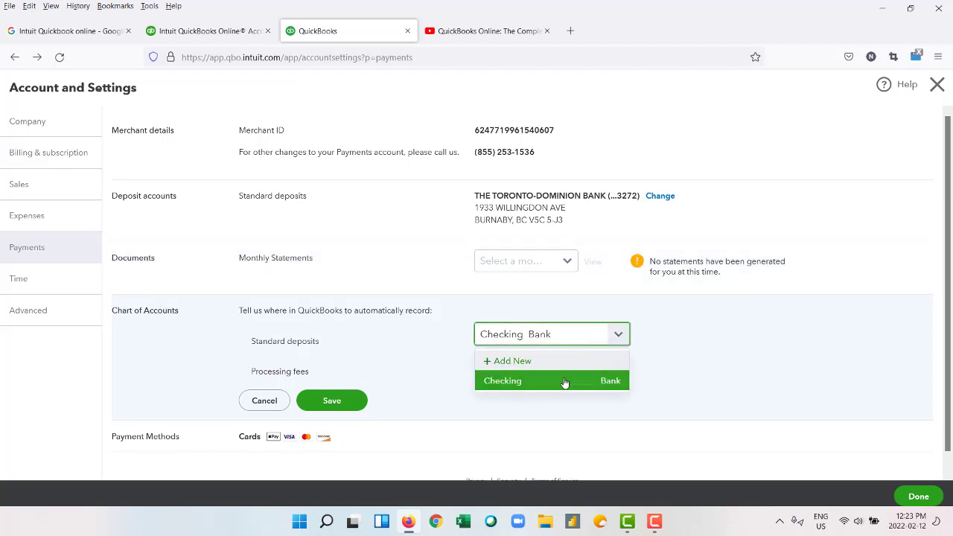
pyautogui.click(565, 383)
# Record payment processing fees to the Travel account, save, and open the Time settings.
pyautogui.click(591, 365)
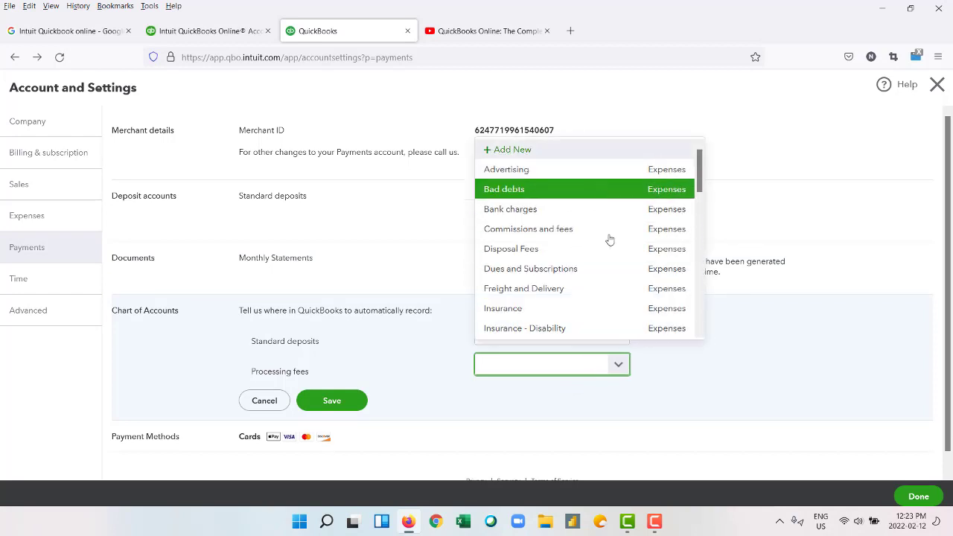
pyautogui.scroll(-3, 612, 250)
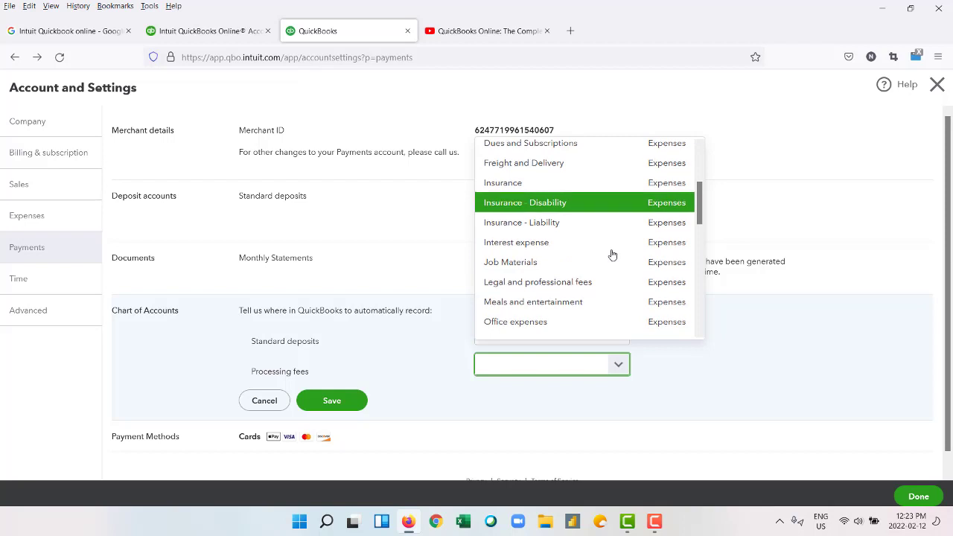
pyautogui.scroll(-2, 611, 254)
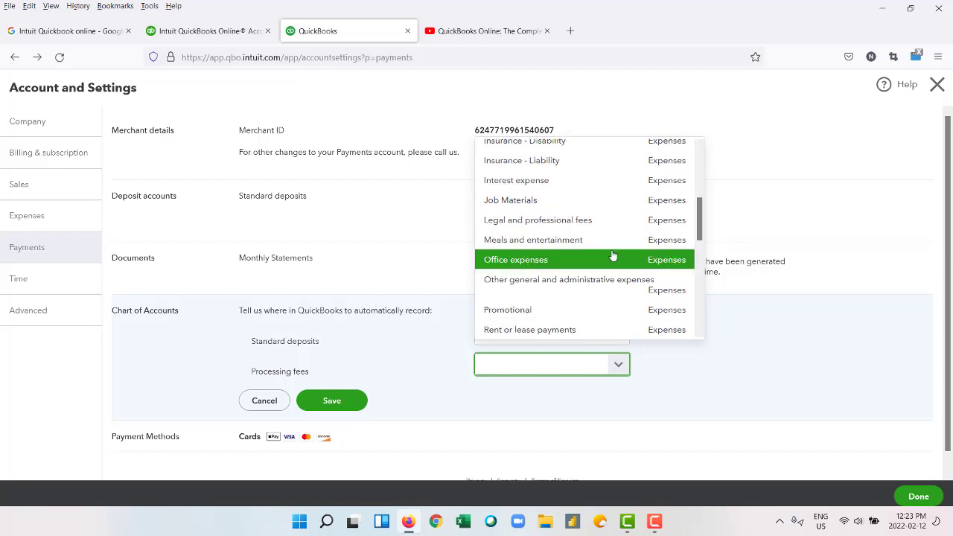
pyautogui.scroll(-2, 610, 259)
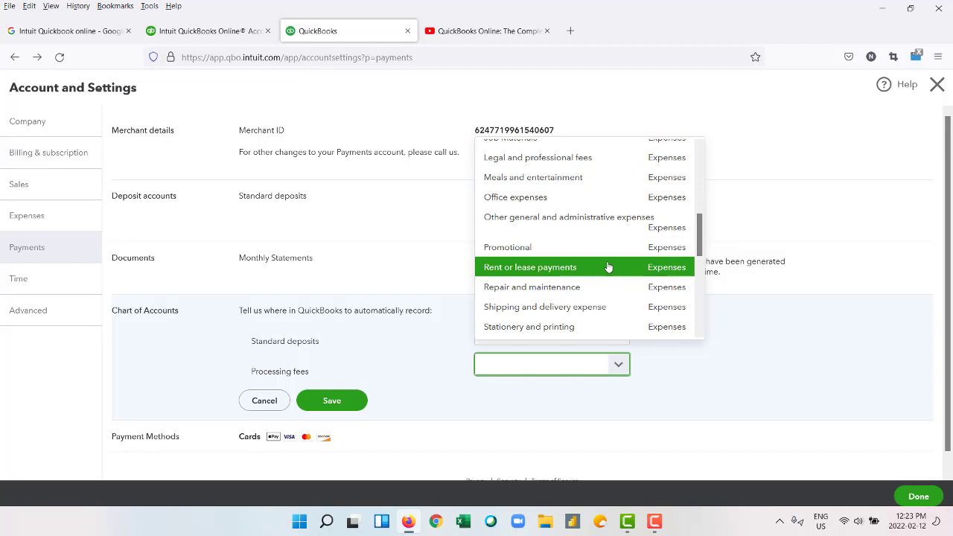
pyautogui.scroll(-4, 618, 311)
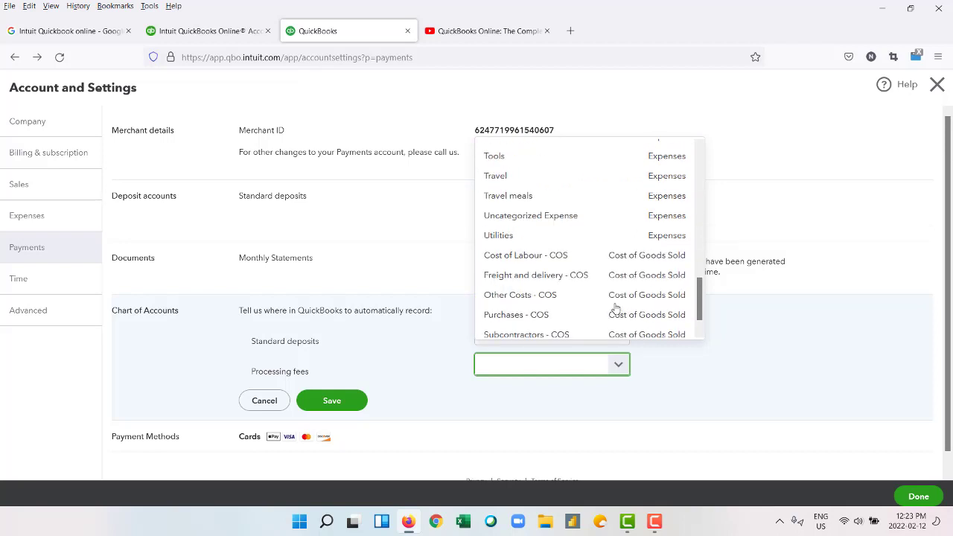
pyautogui.click(608, 182)
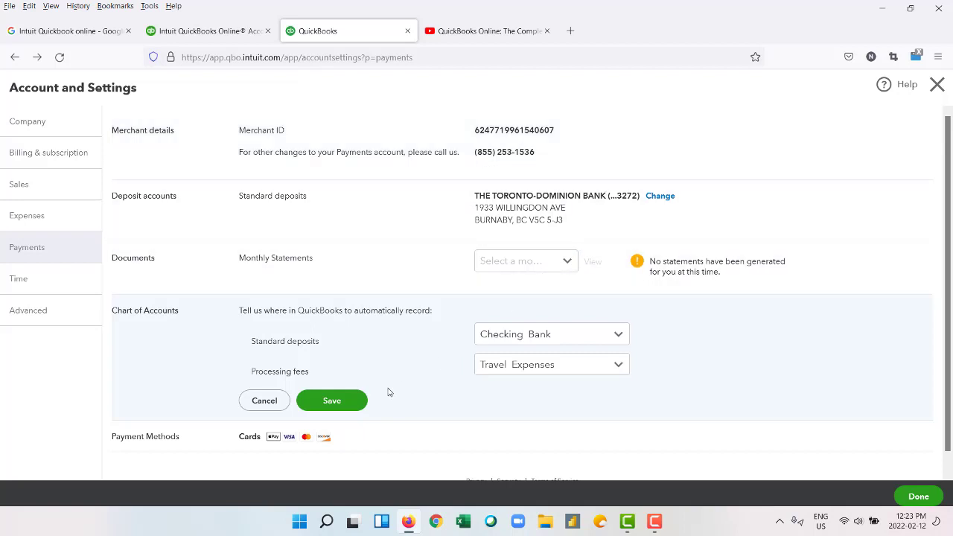
pyautogui.click(341, 406)
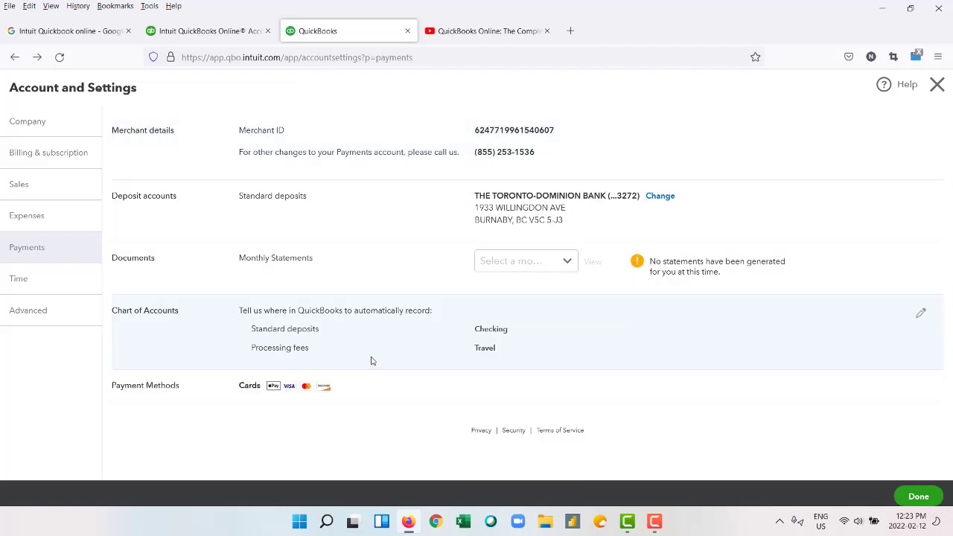
pyautogui.click(40, 279)
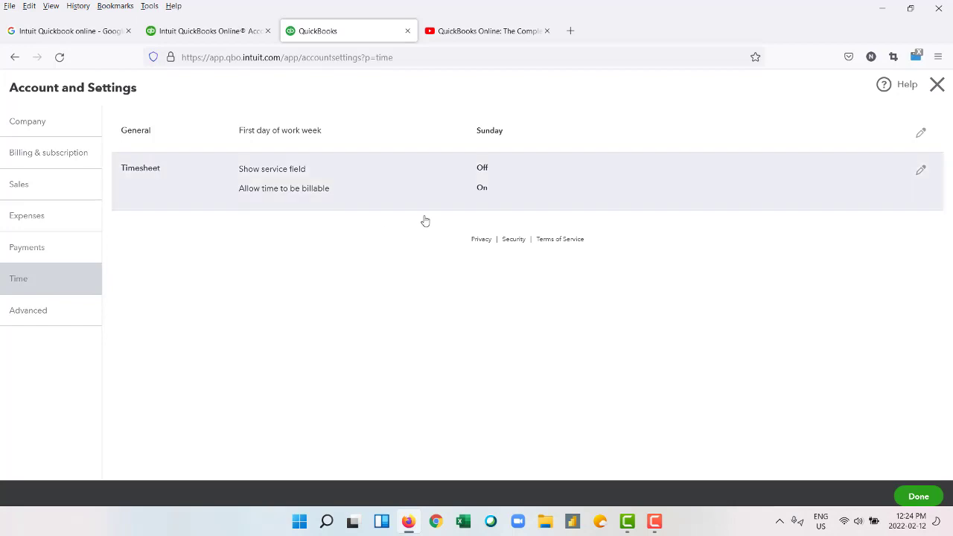
# Look over the Advanced settings, then choose Done to return to the company dashboard.
pyautogui.click(65, 324)
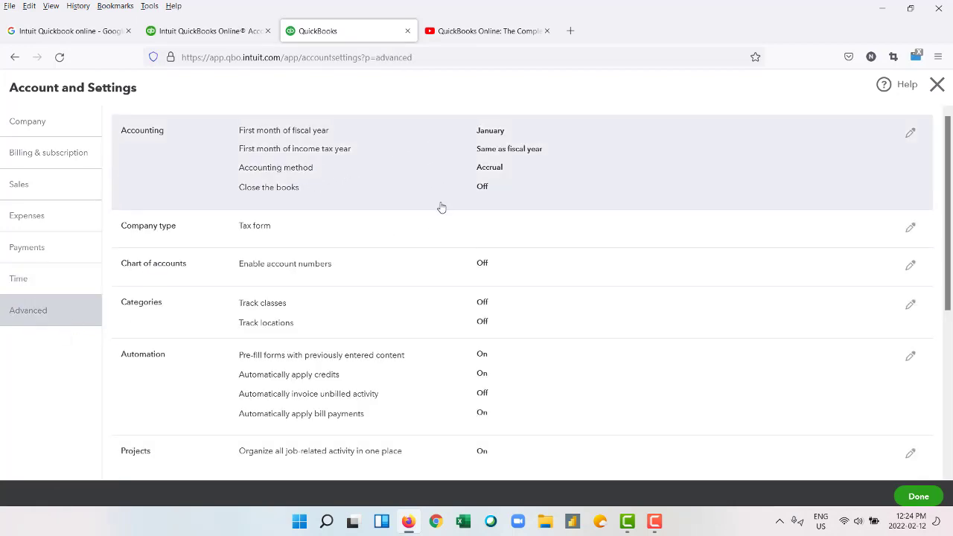
pyautogui.scroll(-5, 441, 209)
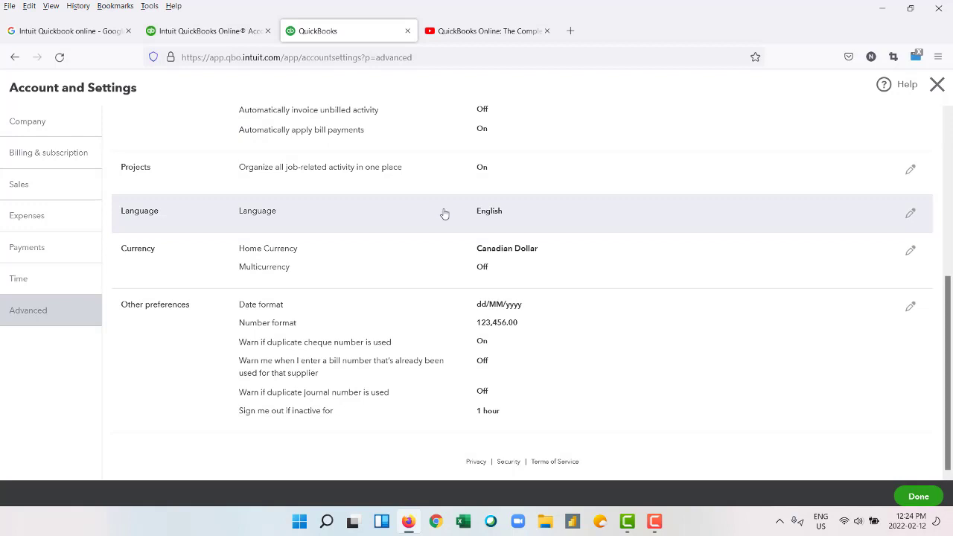
pyautogui.scroll(1, 442, 213)
pyautogui.scroll(-1, 442, 213)
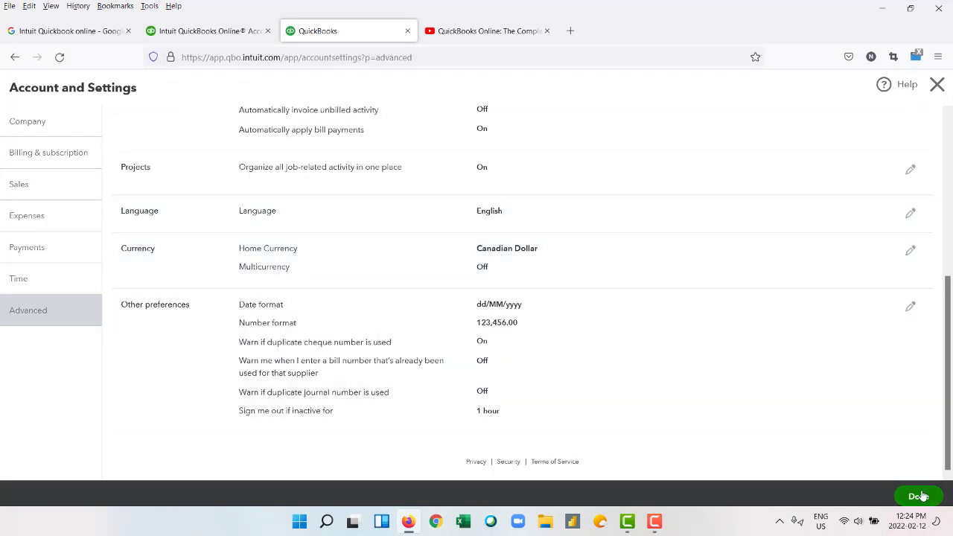
pyautogui.click(919, 495)
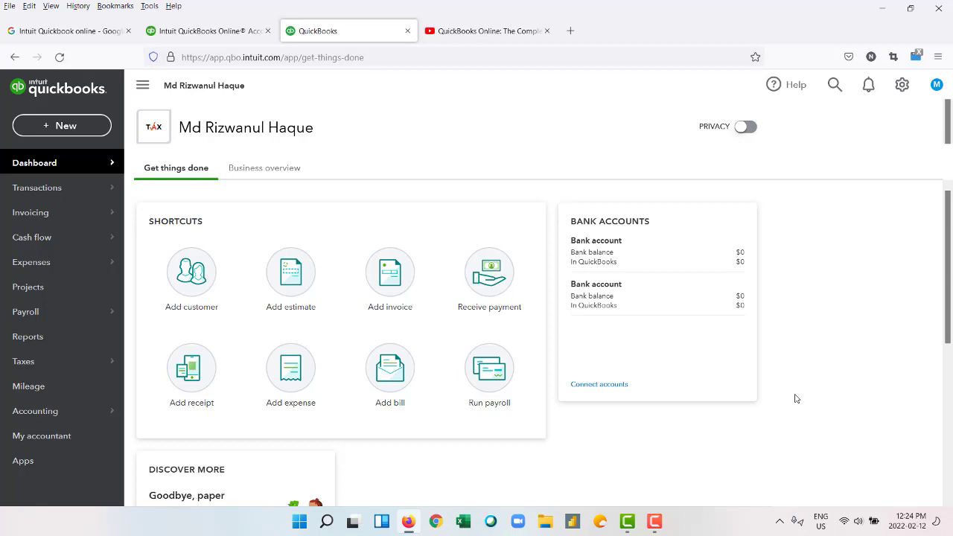
pyautogui.scroll(-3, 795, 398)
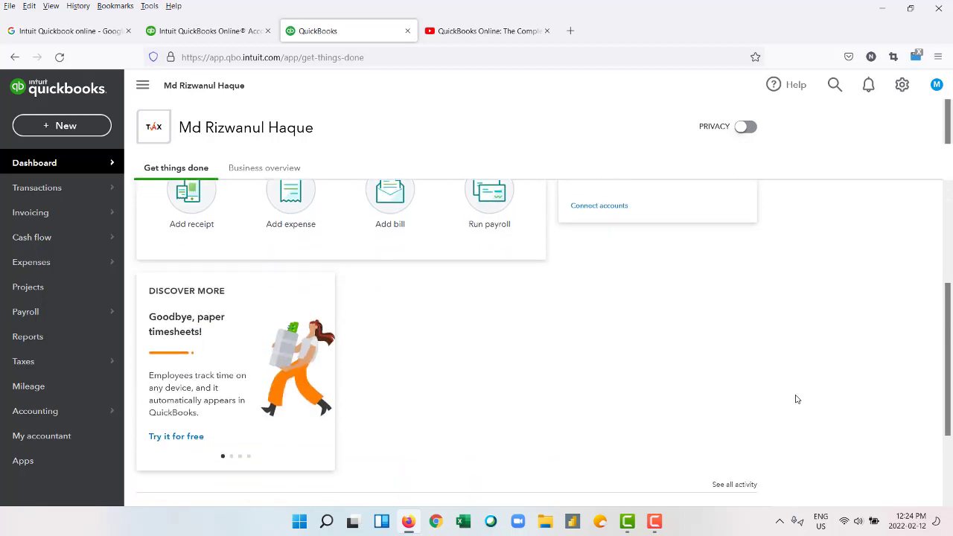
pyautogui.scroll(3, 794, 398)
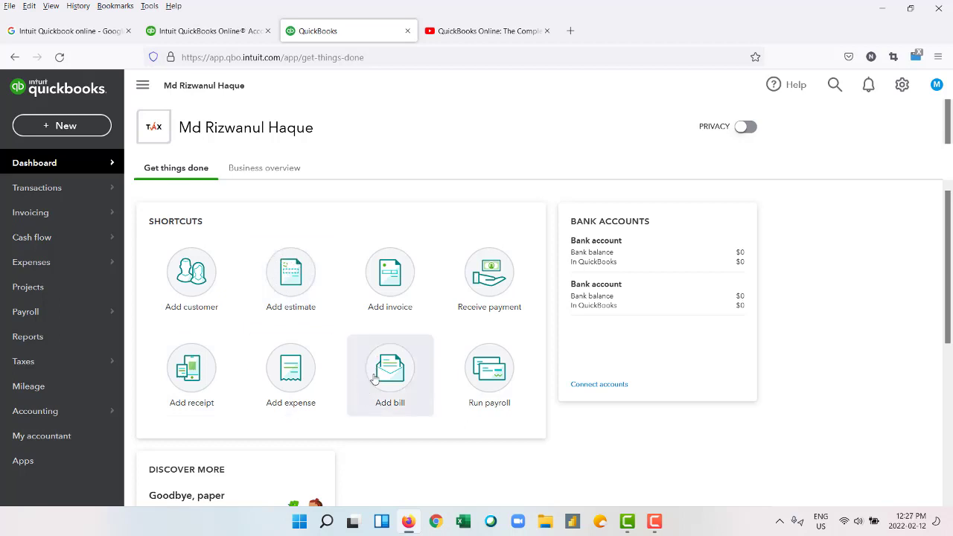
# Start a new customer and enter the customer's first and last name.
pyautogui.click(201, 285)
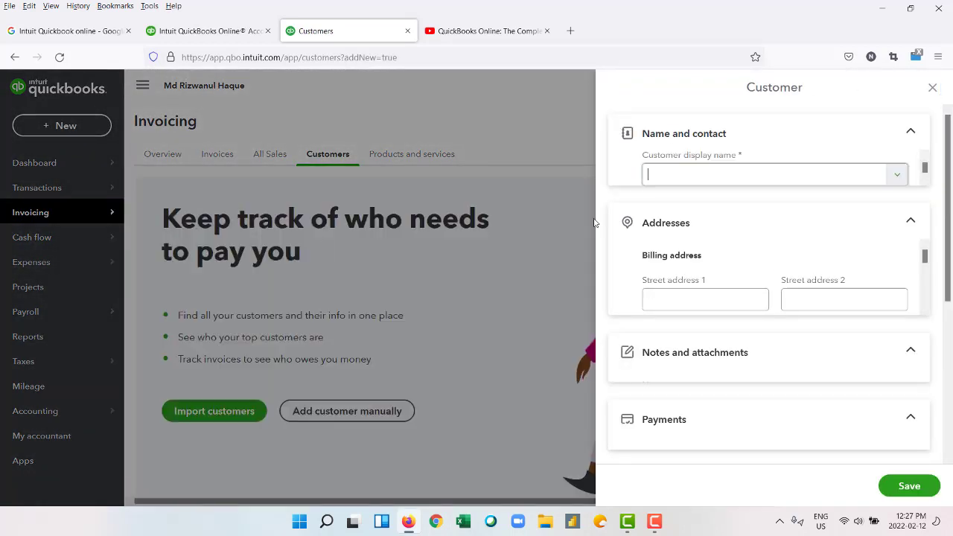
pyautogui.click(677, 187)
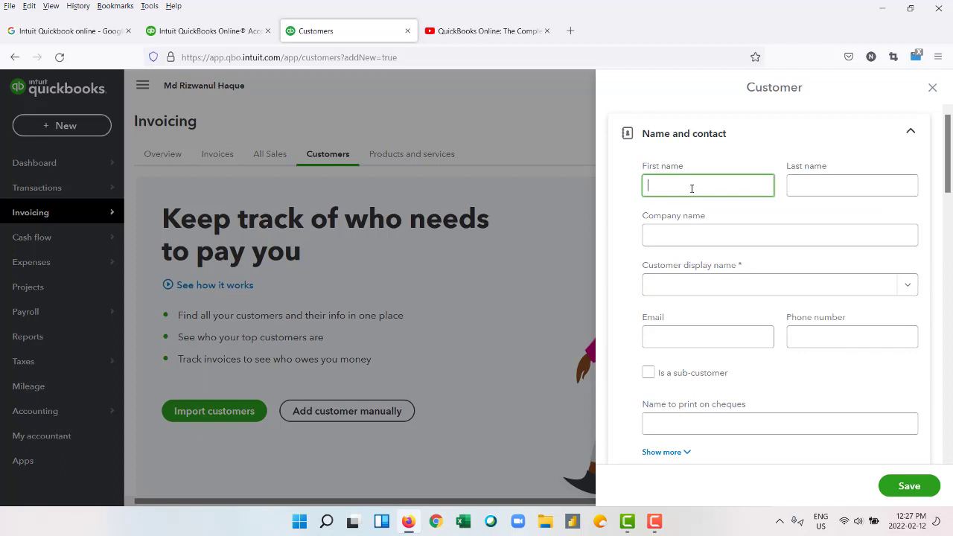
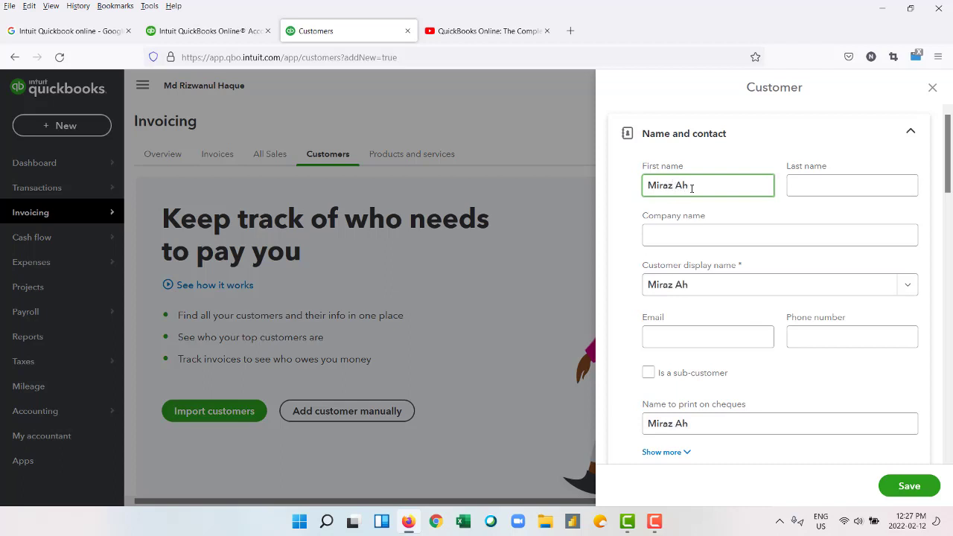
pyautogui.press('Tab')
pyautogui.write('Ahmed')
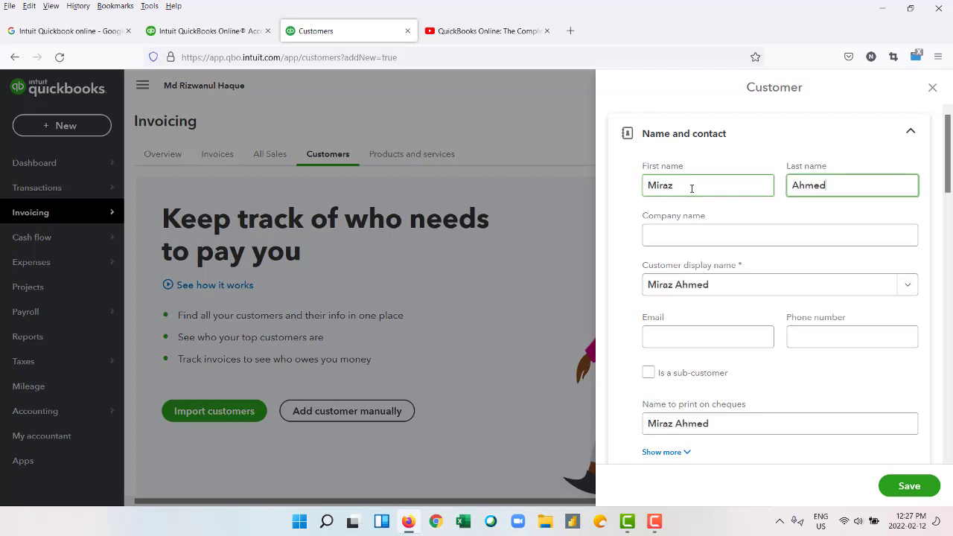
pyautogui.press('Tab')
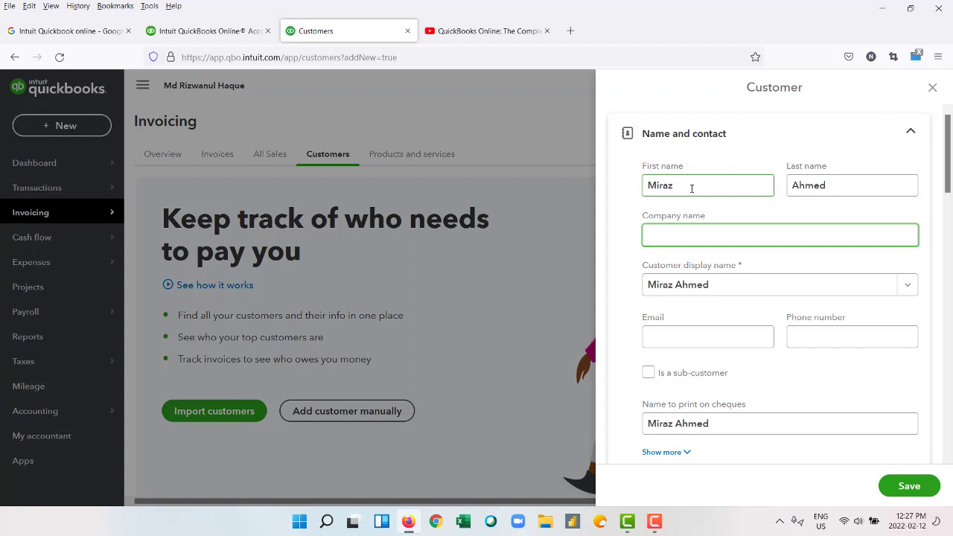
# Fill in the customer's e-mail address and phone number.
pyautogui.click(729, 332)
pyautogui.write('xxxx')
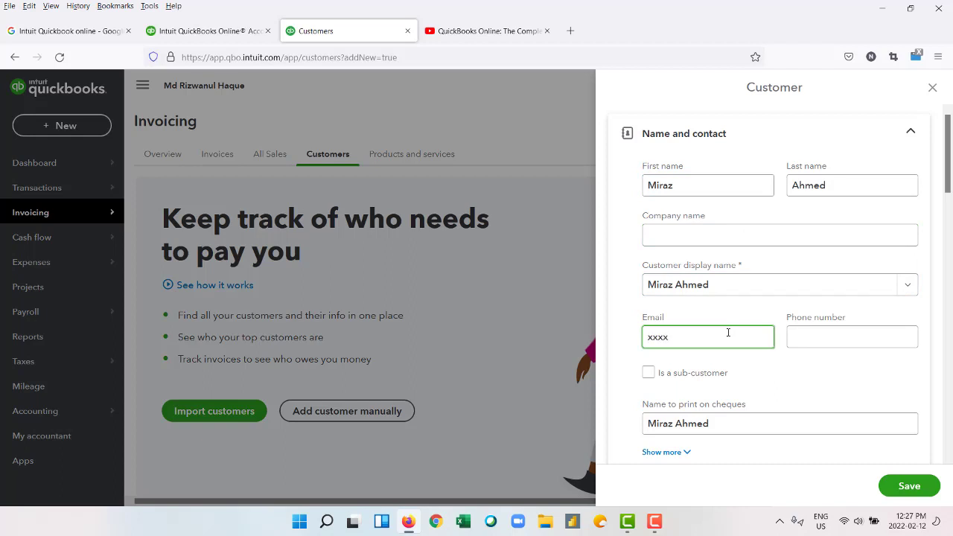
pyautogui.write('@gmail.com')
pyautogui.click(820, 337)
pyautogui.write('r543536')
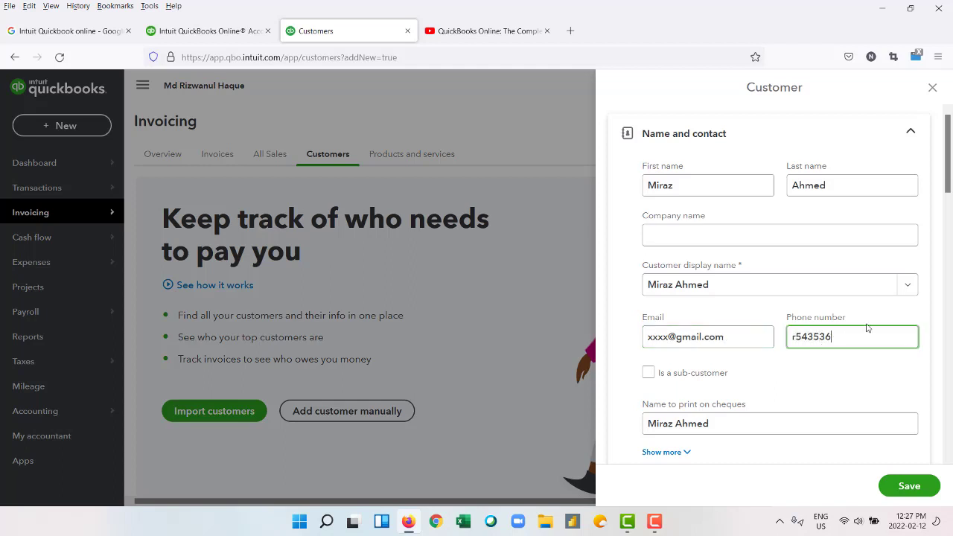
pyautogui.press('BackSpace')
pyautogui.press('BackSpace')
pyautogui.press('BackSpace')
pyautogui.press('BackSpace')
pyautogui.press('BackSpace')
pyautogui.press('BackSpace')
pyautogui.press('BackSpace')
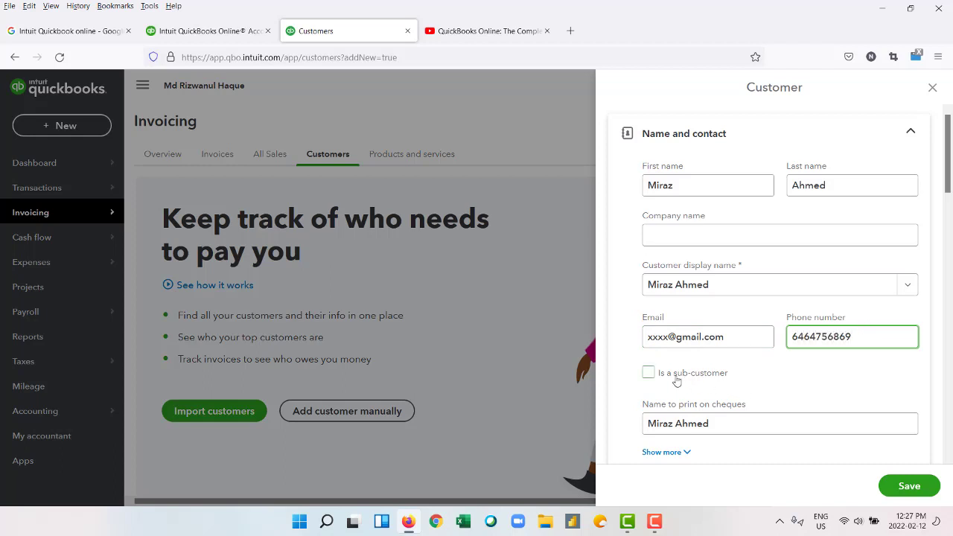
pyautogui.scroll(-3, 744, 374)
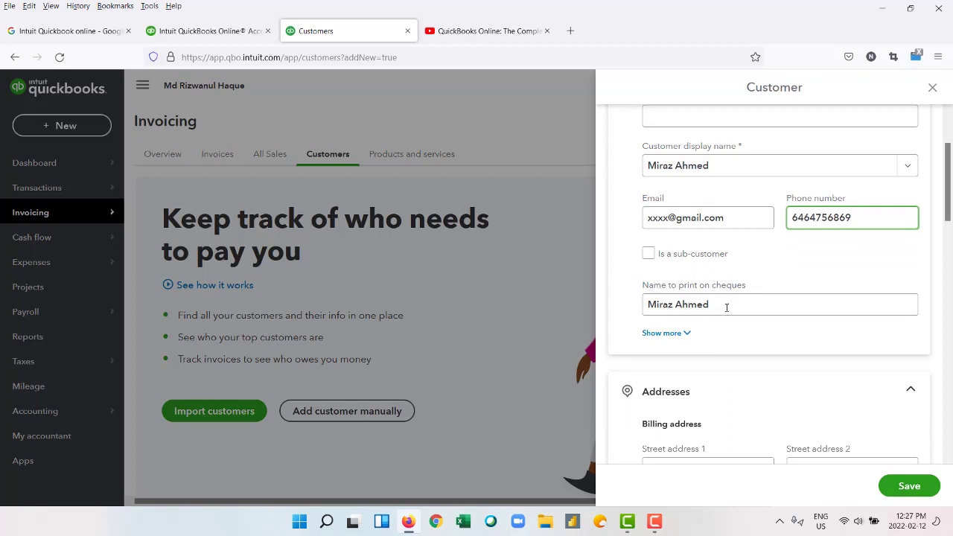
pyautogui.scroll(-3, 740, 329)
# Enter the customer's billing street address, with Vancouver as the city and Canada as the country.
pyautogui.click(717, 344)
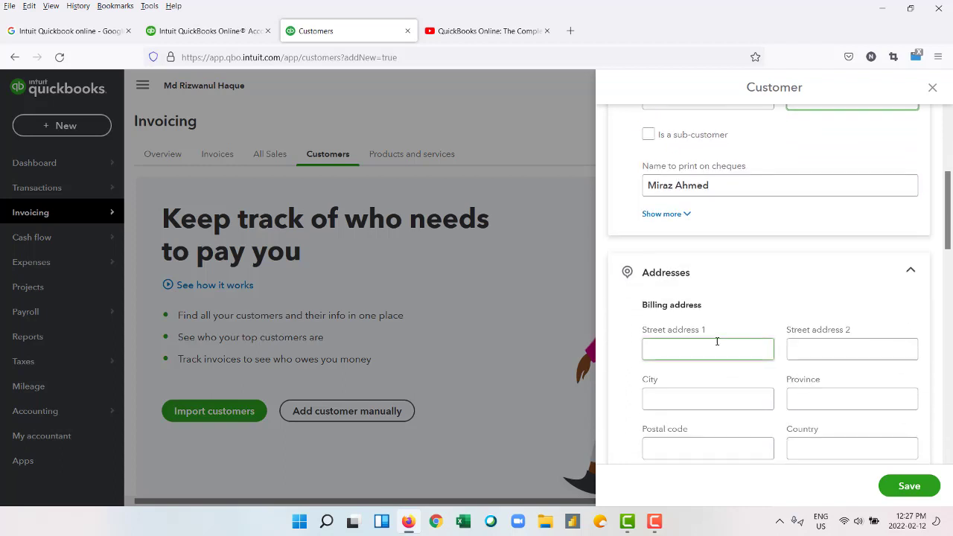
pyautogui.click(717, 343)
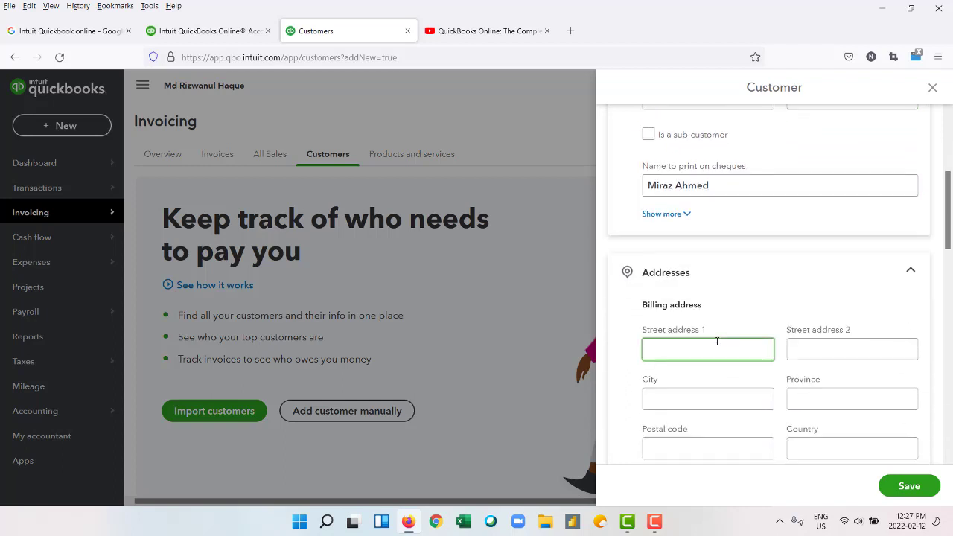
pyautogui.write('6788')
pyautogui.click(830, 348)
pyautogui.write('Va')
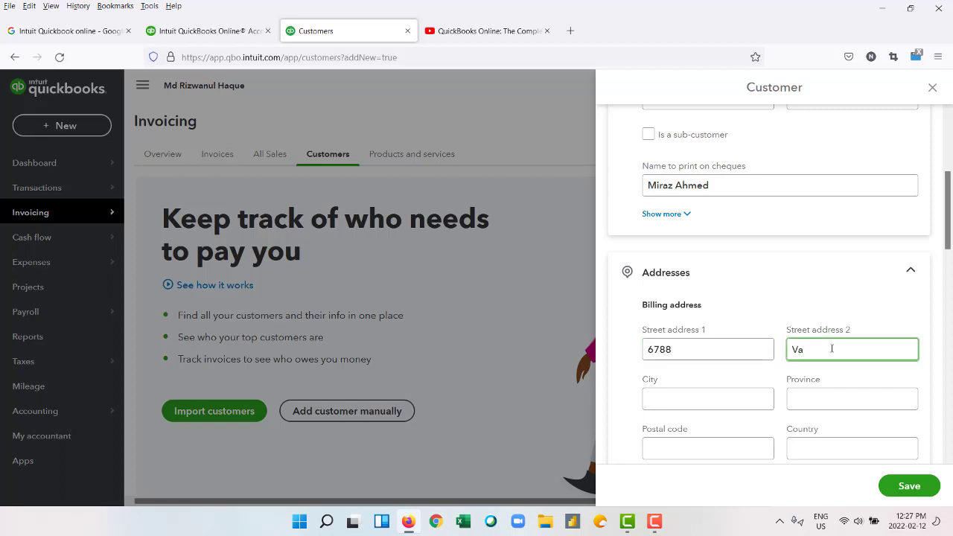
pyautogui.write('ncouver')
pyautogui.click(710, 403)
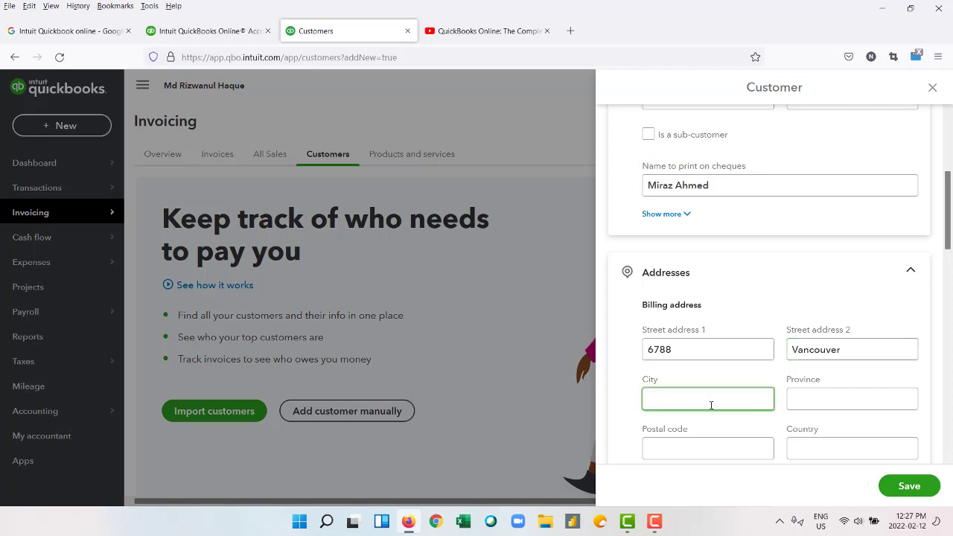
pyautogui.write('Vancouver')
pyautogui.scroll(-3, 761, 424)
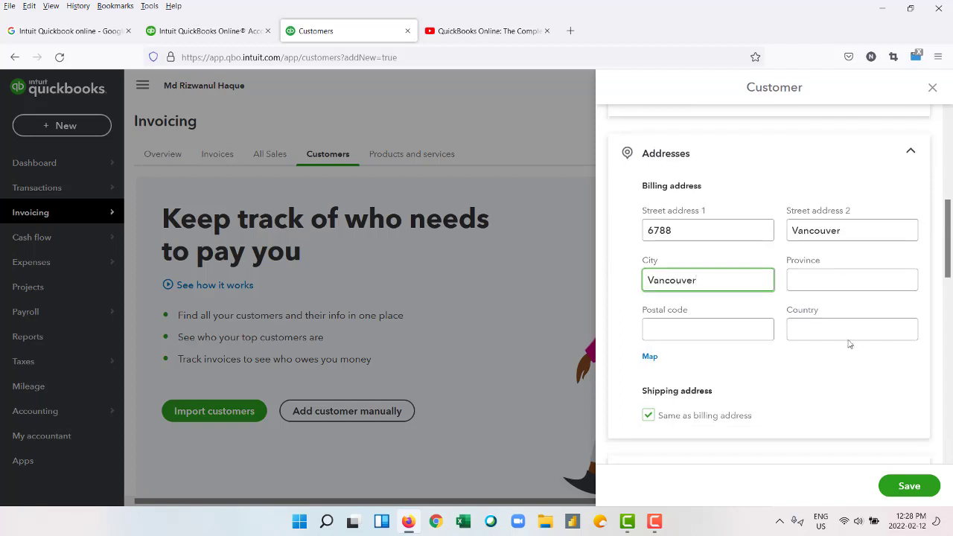
pyautogui.click(844, 330)
pyautogui.write('Canada')
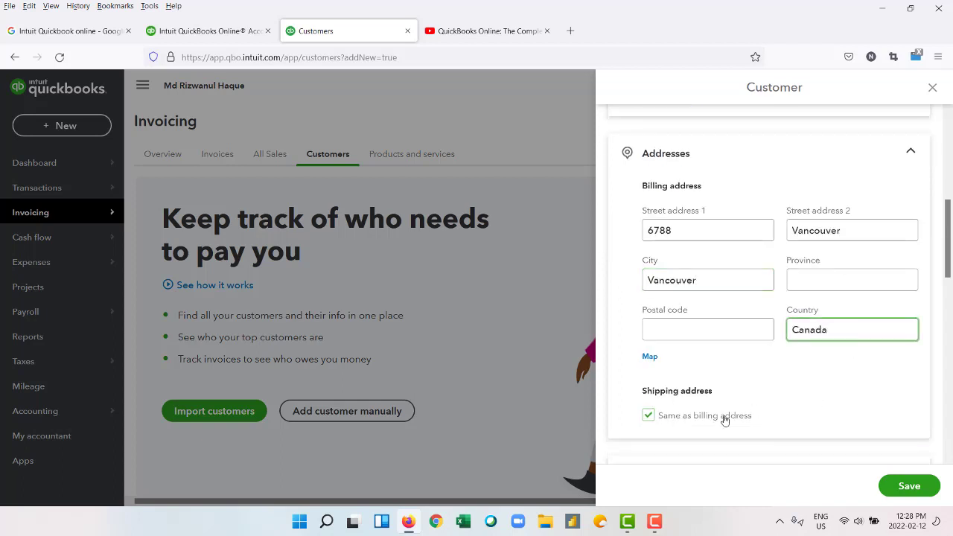
pyautogui.scroll(-3, 722, 420)
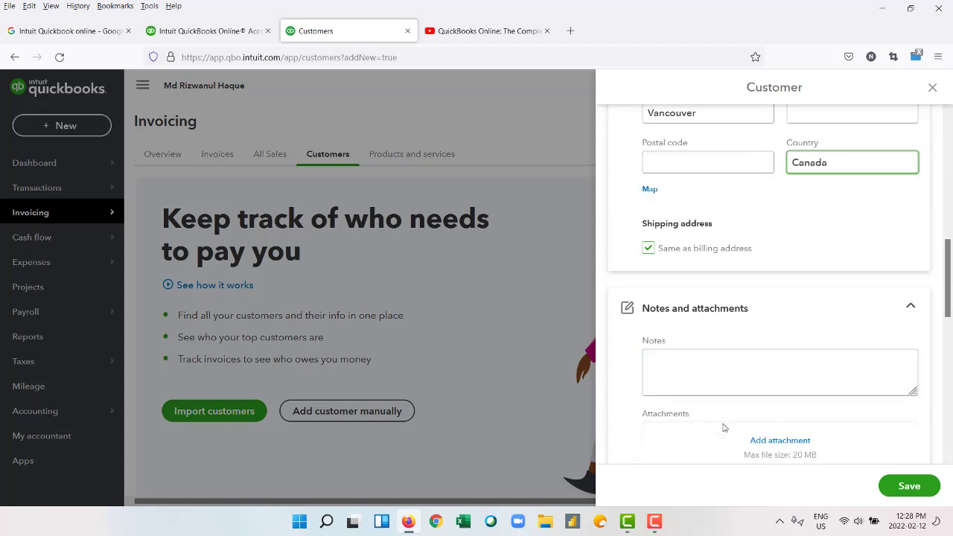
pyautogui.click(725, 347)
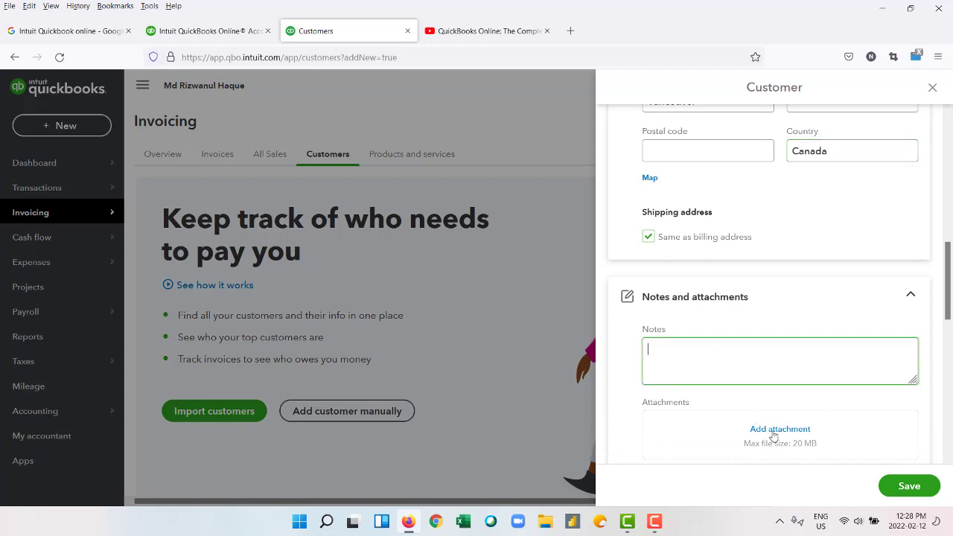
pyautogui.scroll(-3, 771, 437)
pyautogui.scroll(-1, 764, 364)
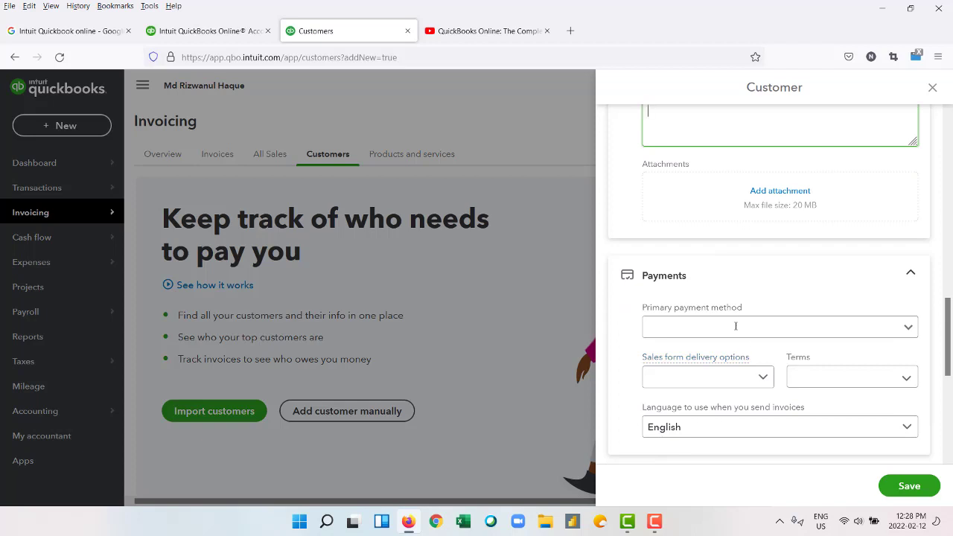
# Switch the customer's primary payment method from Cheque to Credit Card.
pyautogui.click(910, 328)
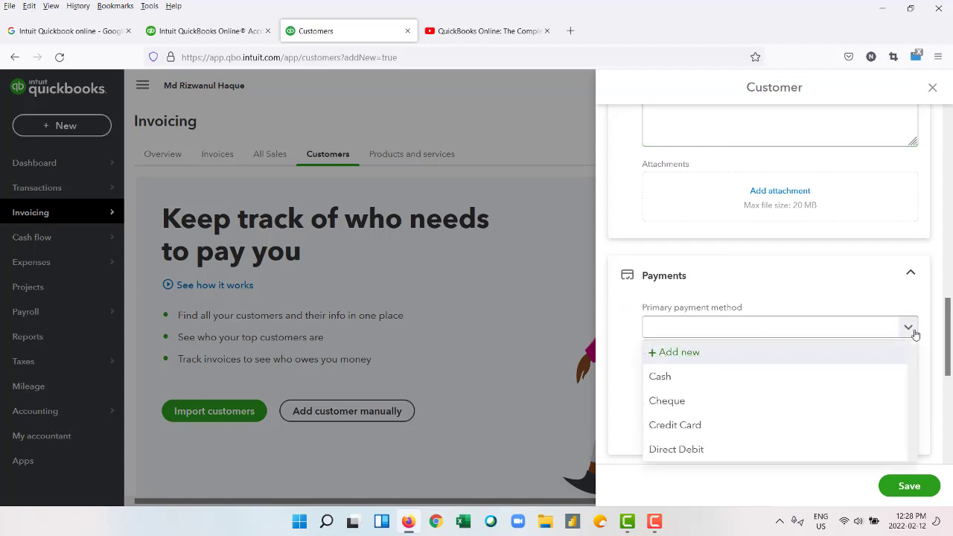
pyautogui.click(803, 395)
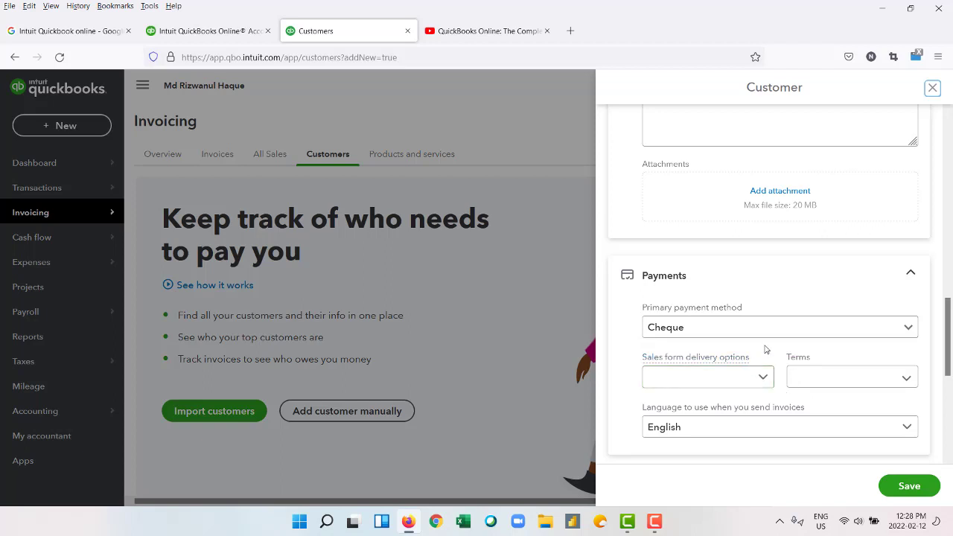
pyautogui.click(906, 327)
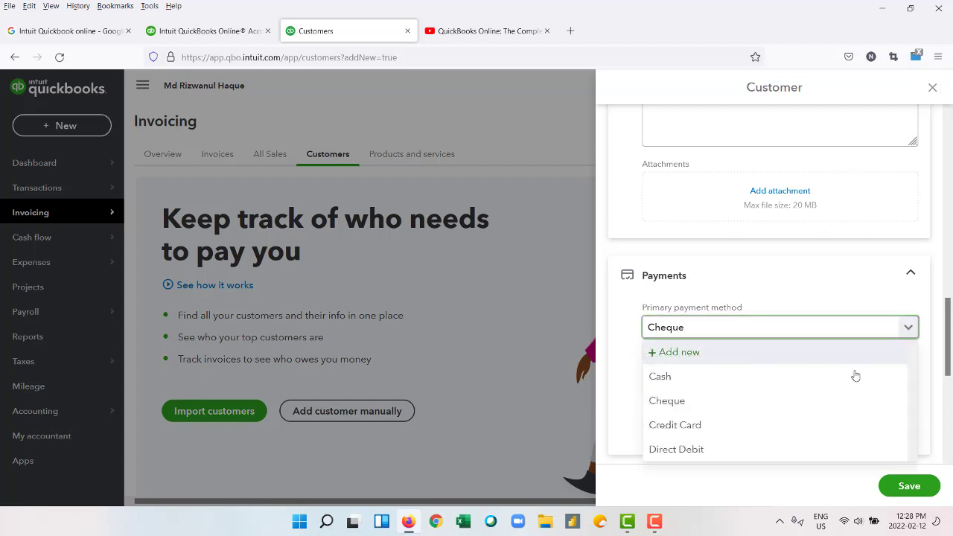
pyautogui.click(781, 425)
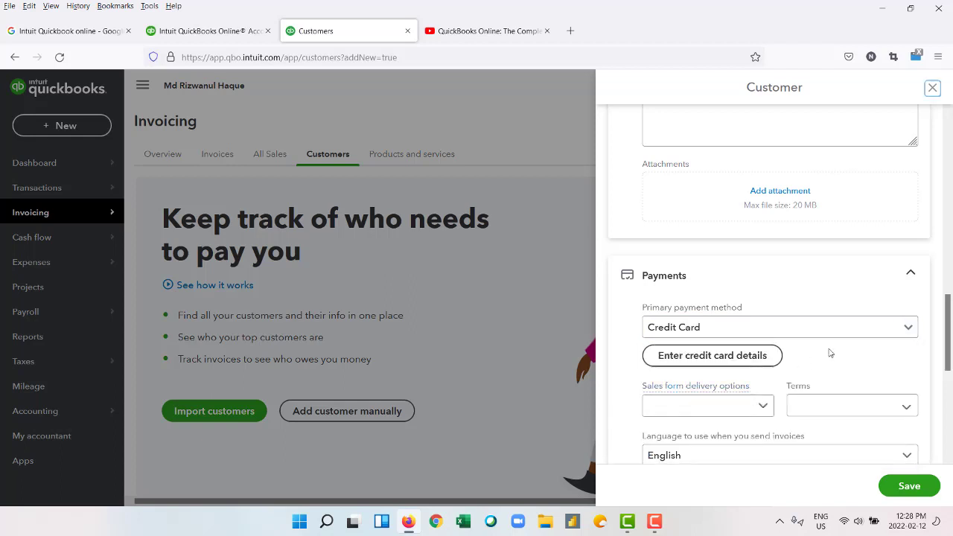
pyautogui.scroll(-3, 831, 352)
pyautogui.scroll(-2, 832, 352)
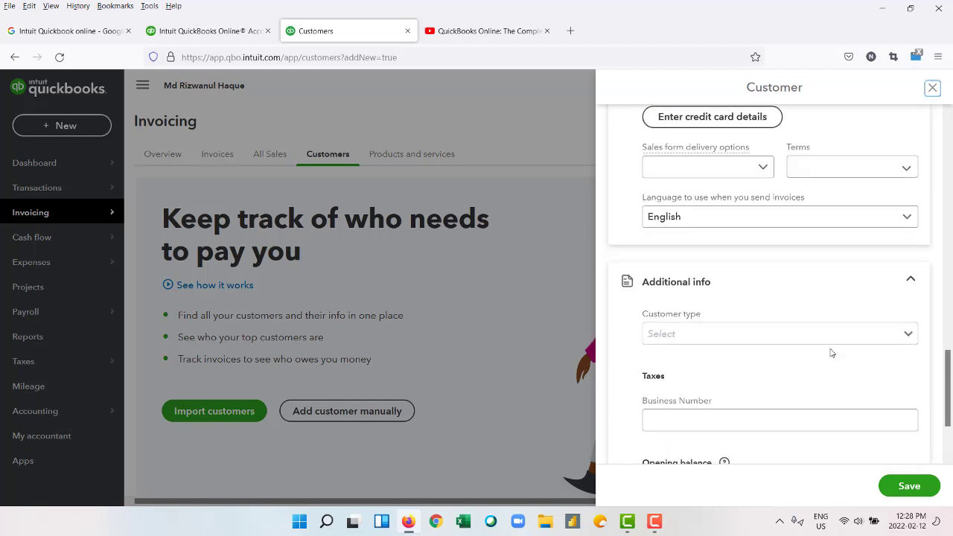
pyautogui.scroll(4, 831, 353)
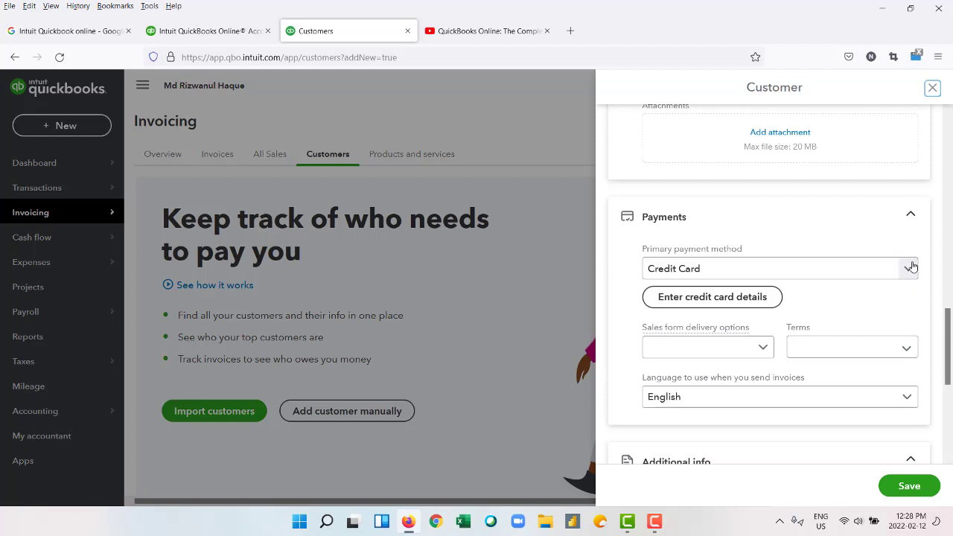
pyautogui.click(747, 299)
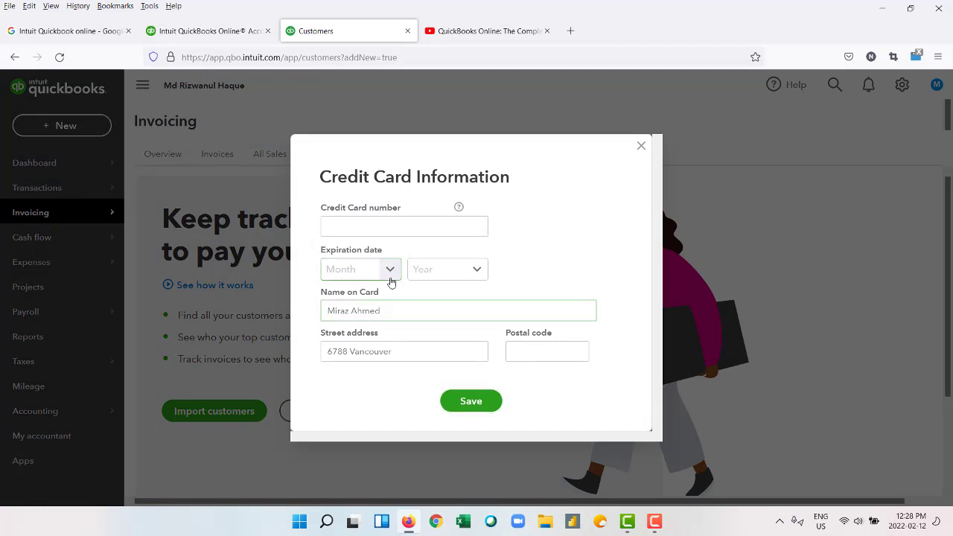
pyautogui.click(404, 231)
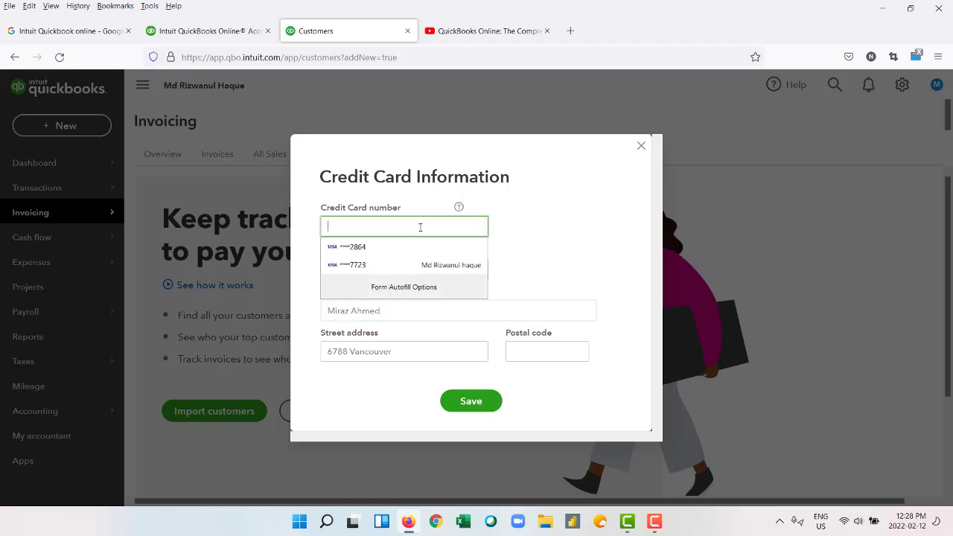
pyautogui.click(419, 228)
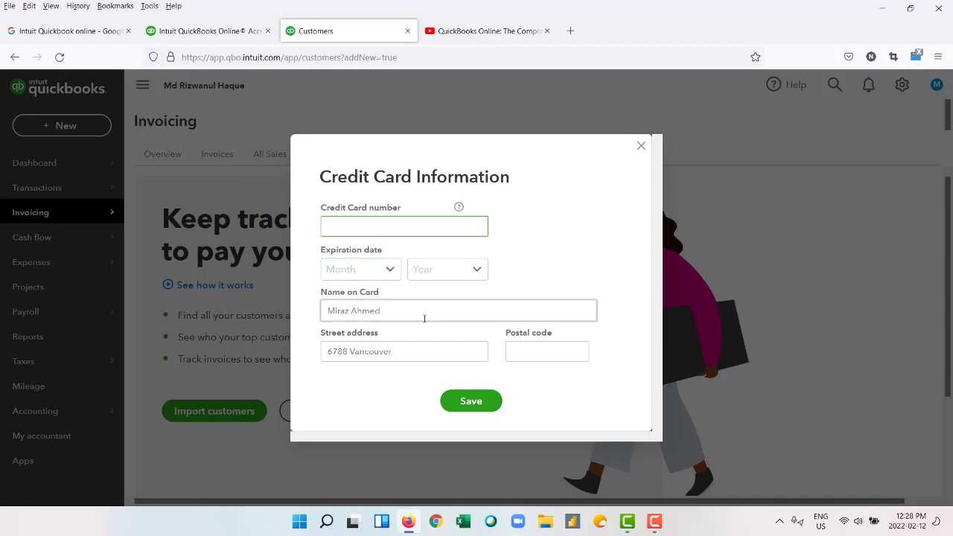
pyautogui.click(641, 145)
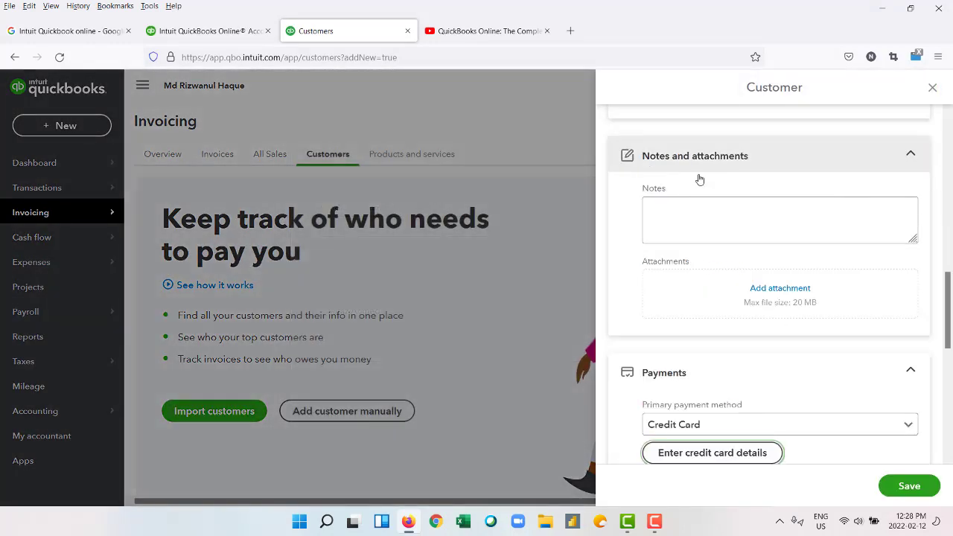
# Set payment method to Cheque, sales form delivery to Print later, and terms to Net 30.
pyautogui.scroll(1, 833, 308)
pyautogui.scroll(-4, 833, 308)
pyautogui.scroll(2, 833, 308)
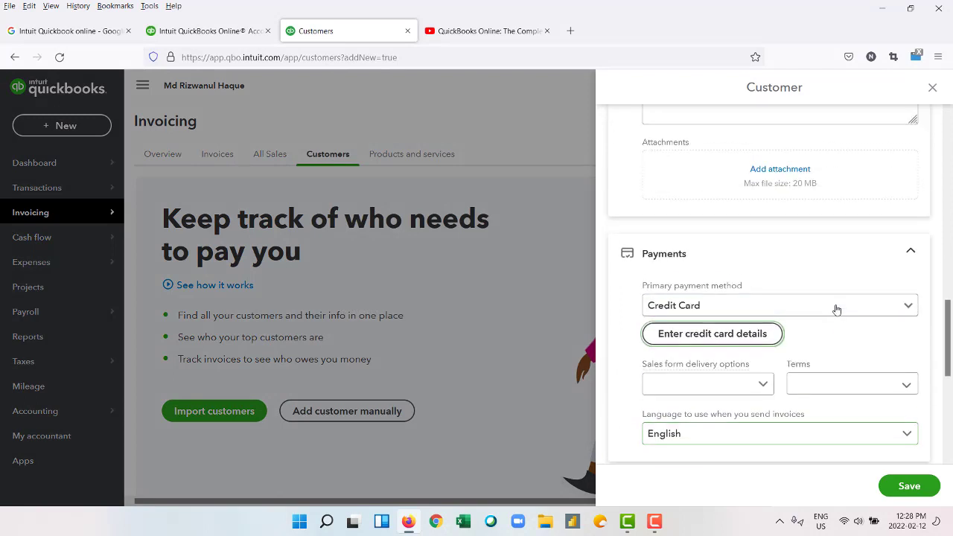
pyautogui.click(909, 304)
pyautogui.click(809, 373)
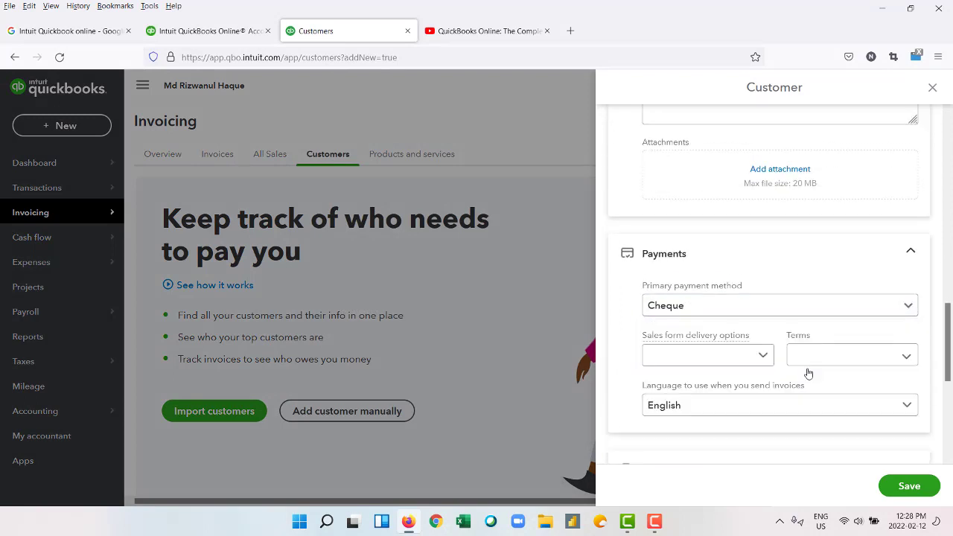
pyautogui.click(764, 358)
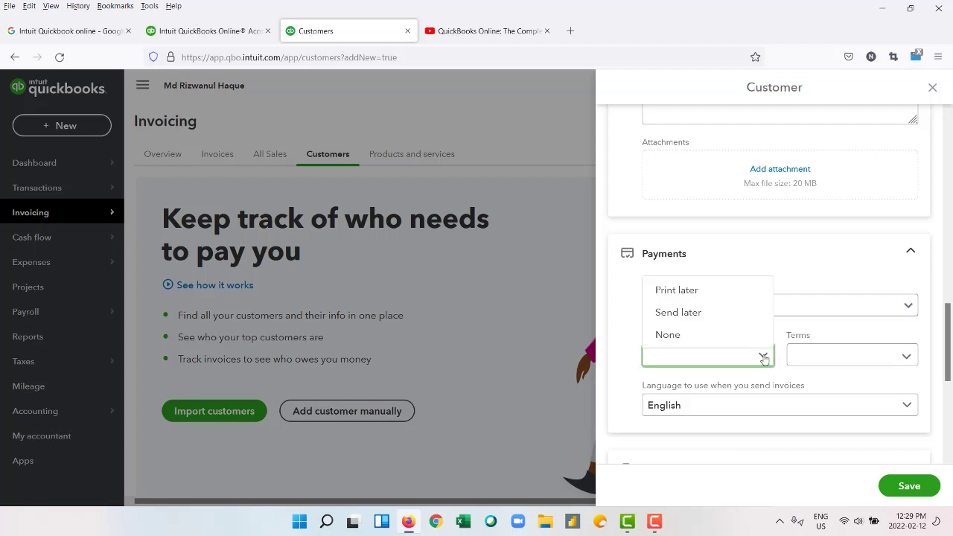
pyautogui.click(756, 294)
pyautogui.click(904, 357)
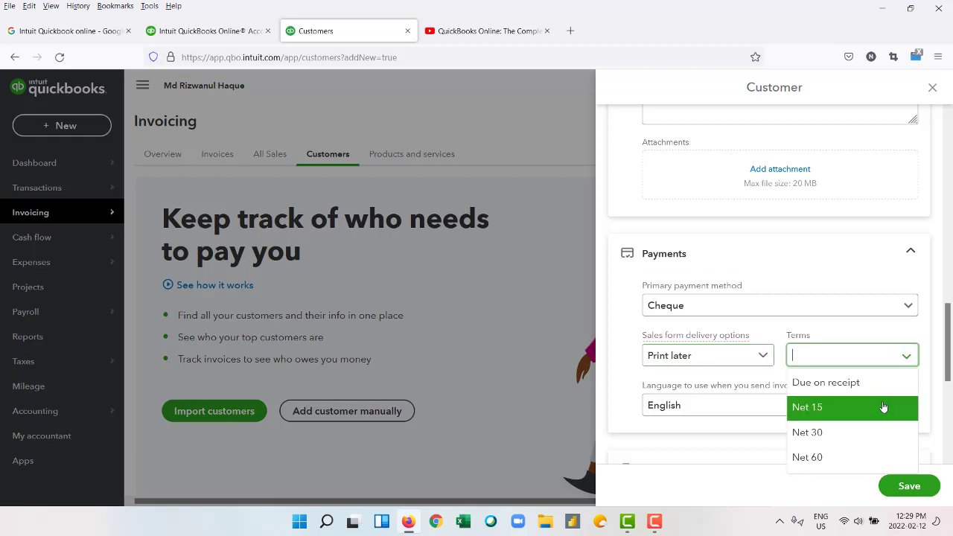
pyautogui.click(855, 432)
# Review the business number, opening balance and customer type fields, then save the customer.
pyautogui.scroll(-2, 718, 374)
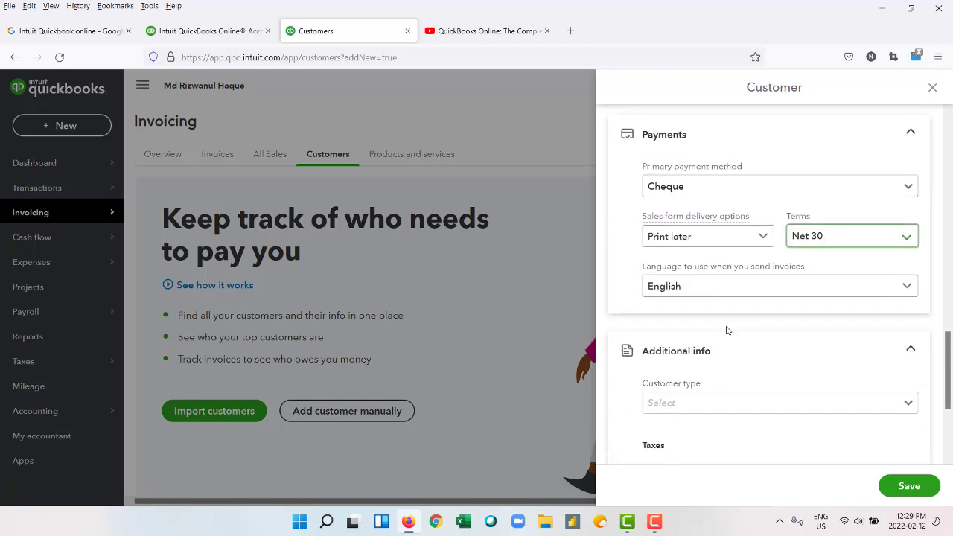
pyautogui.scroll(-2, 728, 333)
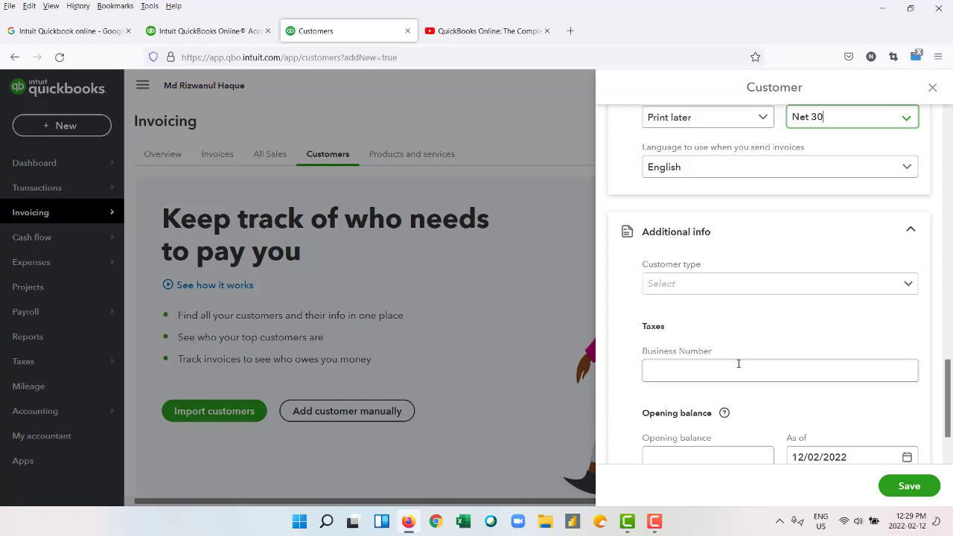
pyautogui.click(738, 366)
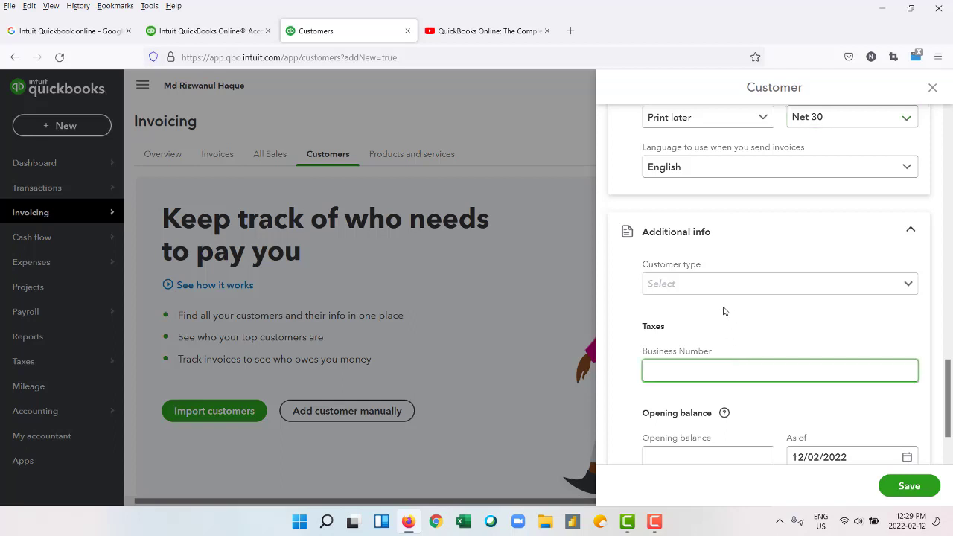
pyautogui.scroll(-1, 667, 336)
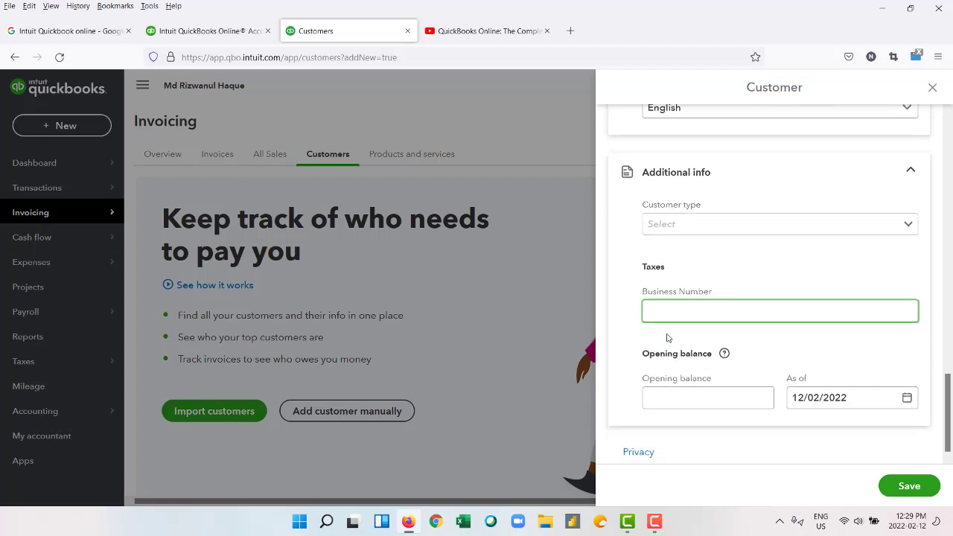
pyautogui.click(721, 388)
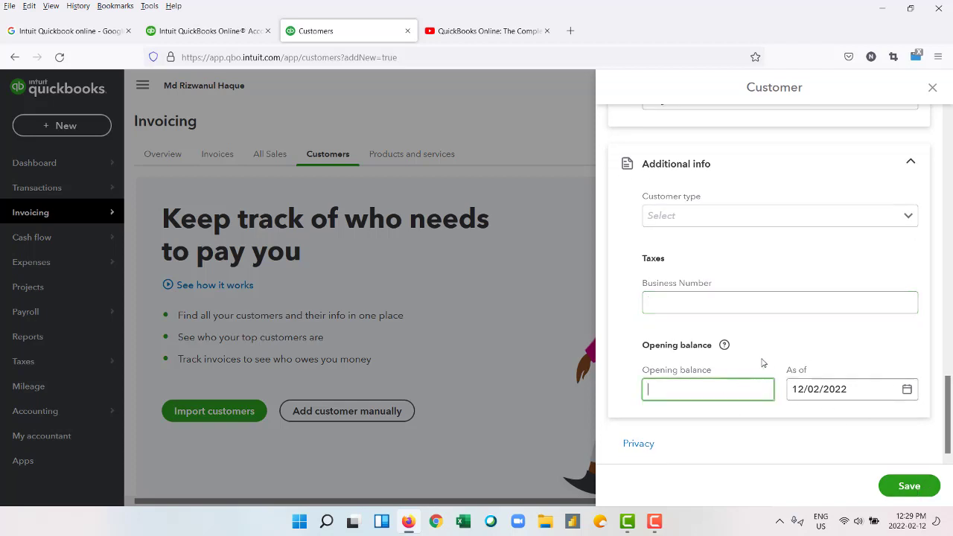
pyautogui.scroll(3, 759, 363)
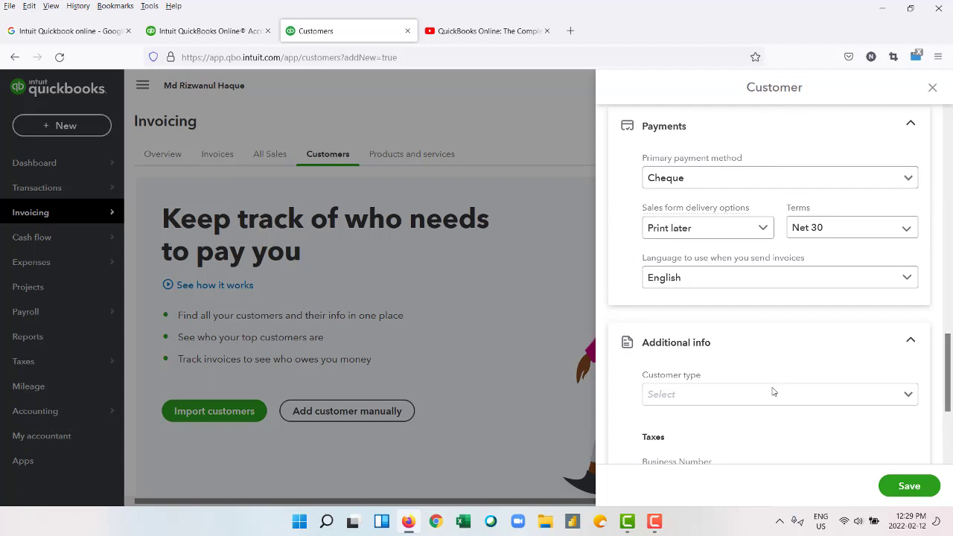
pyautogui.click(901, 397)
pyautogui.scroll(3, 783, 370)
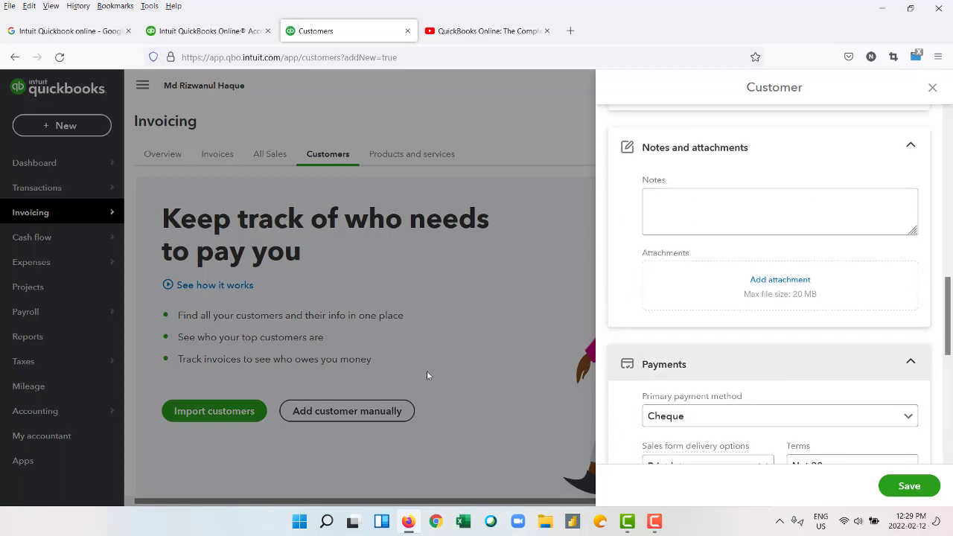
pyautogui.scroll(-5, 851, 398)
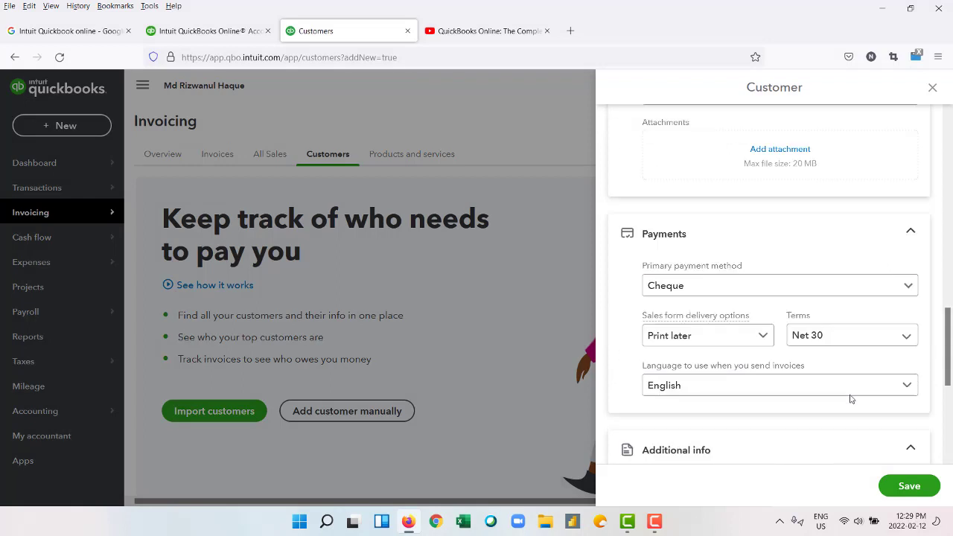
pyautogui.click(908, 485)
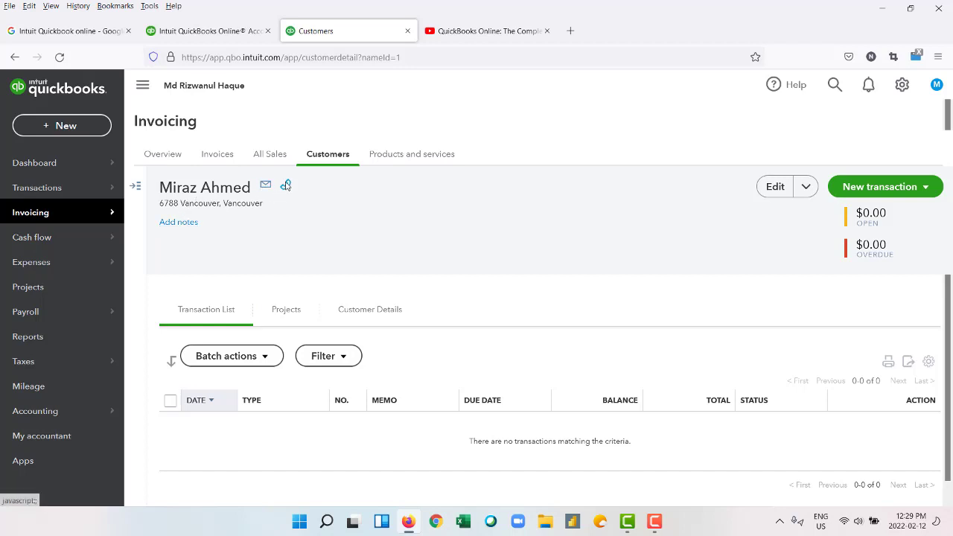
# Move from Products and services through the Overview back to the Dashboard's Get things done shortcuts.
pyautogui.moveTo(286, 186)
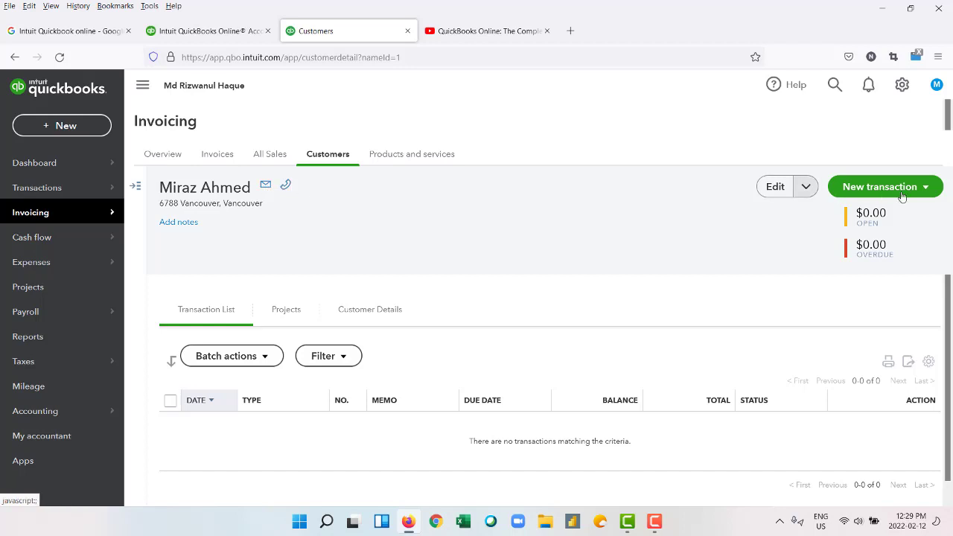
pyautogui.click(389, 154)
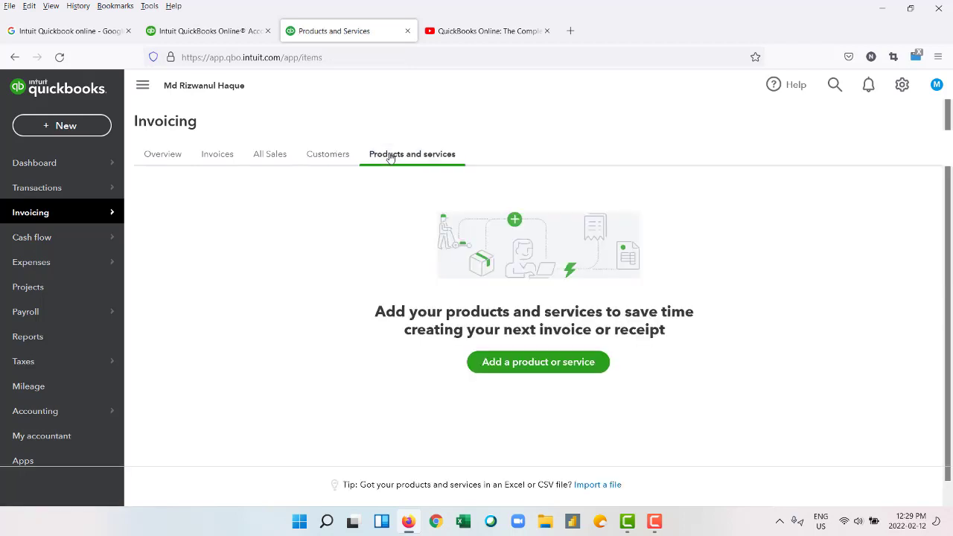
pyautogui.click(159, 161)
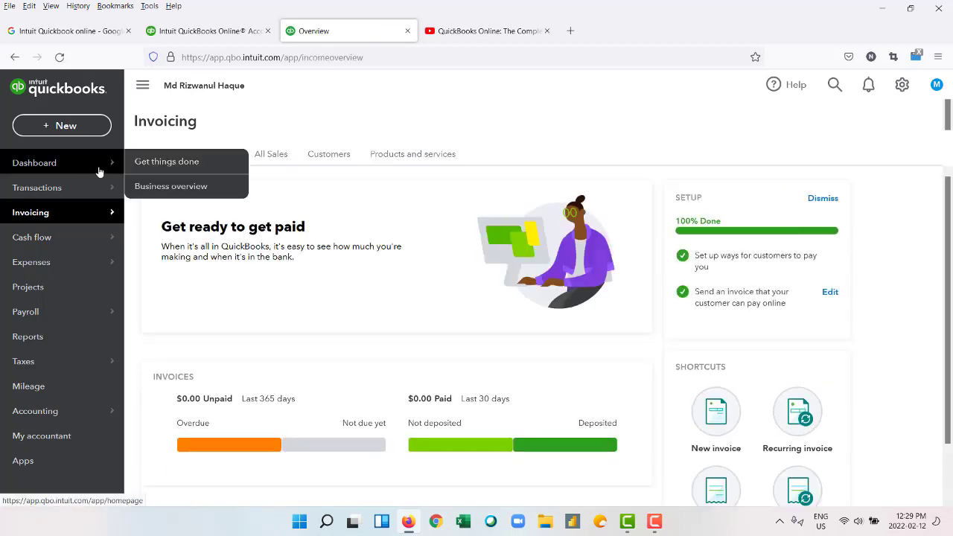
pyautogui.click(66, 169)
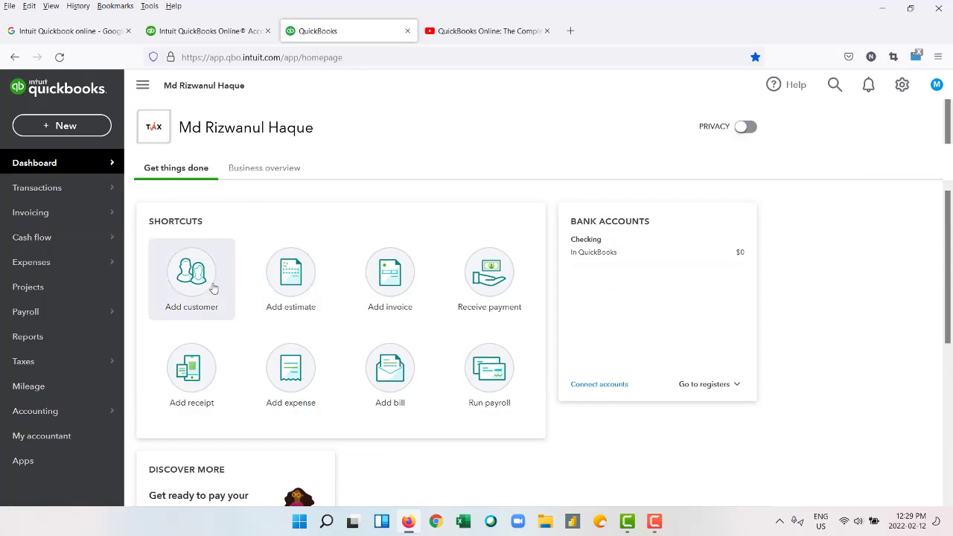
# Start another new customer form and browse its name and contact fields.
pyautogui.click(189, 285)
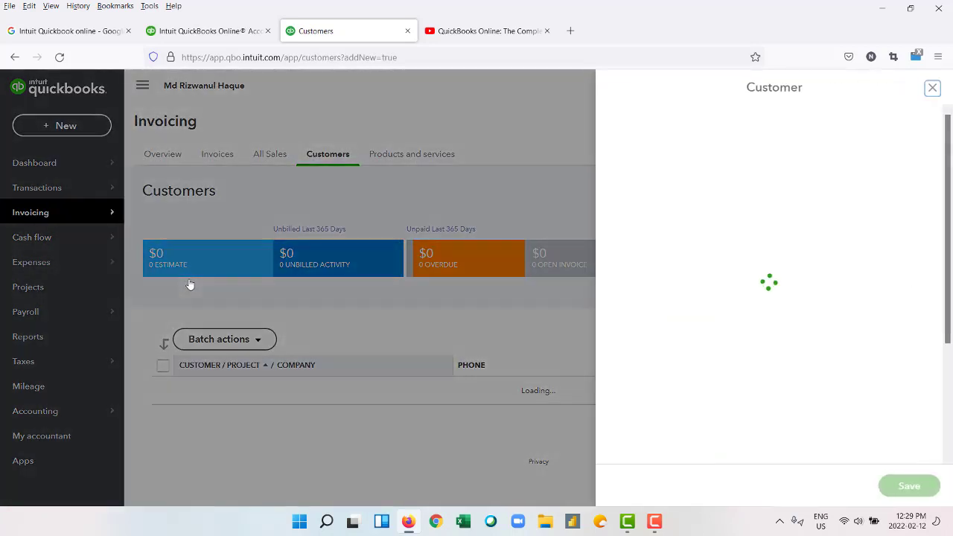
pyautogui.click(701, 182)
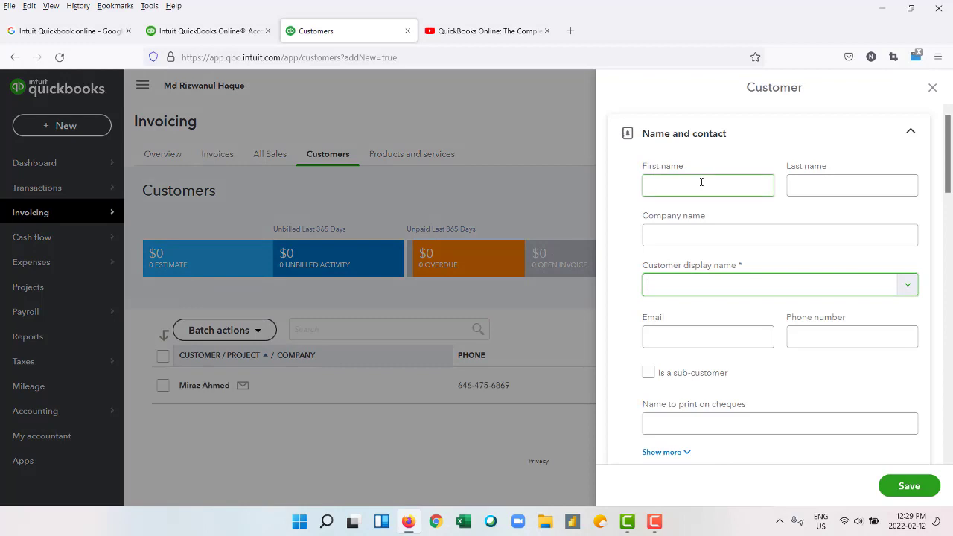
pyautogui.scroll(-2, 736, 253)
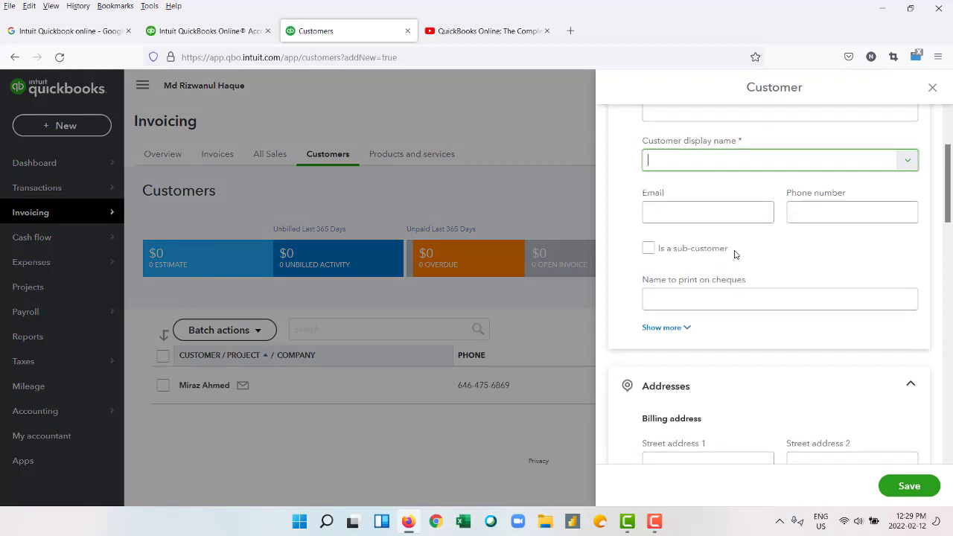
pyautogui.scroll(-2, 734, 253)
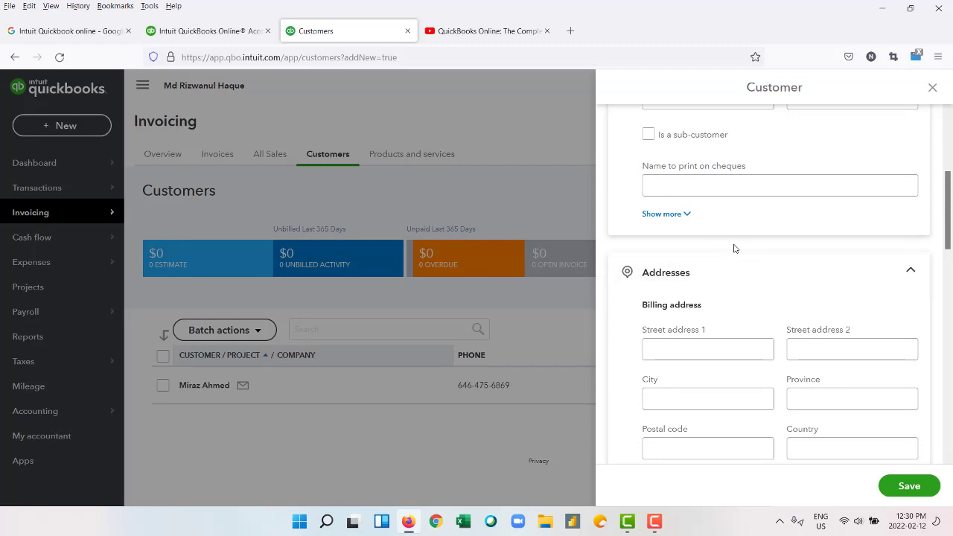
pyautogui.scroll(-3, 729, 247)
pyautogui.scroll(-5, 735, 244)
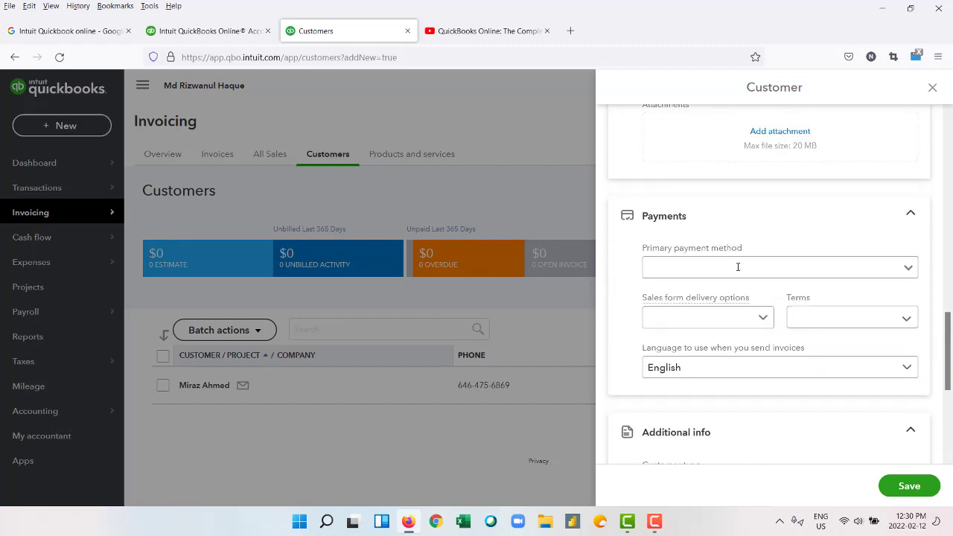
pyautogui.scroll(5, 737, 267)
pyautogui.scroll(-4, 736, 268)
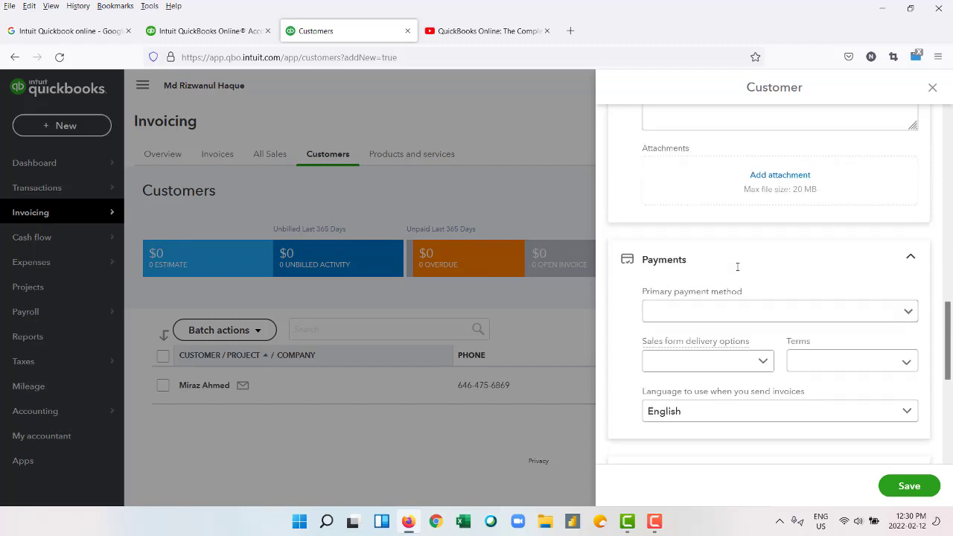
pyautogui.scroll(7, 736, 269)
pyautogui.scroll(5, 737, 269)
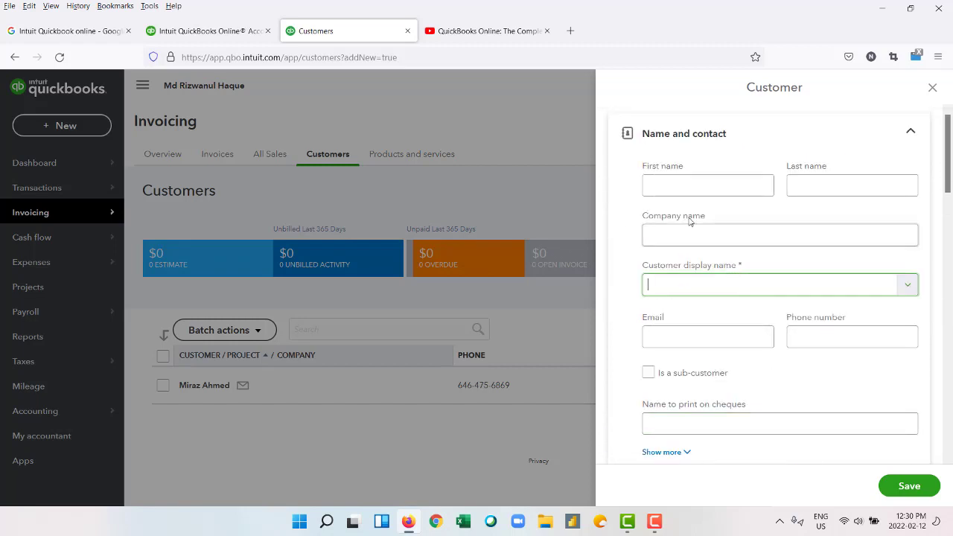
pyautogui.scroll(-2, 764, 224)
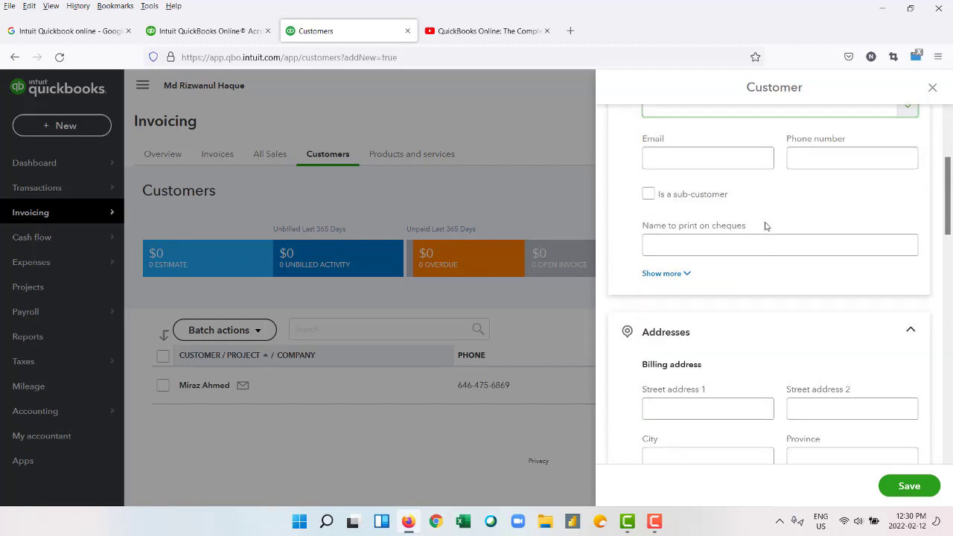
pyautogui.scroll(-1, 765, 225)
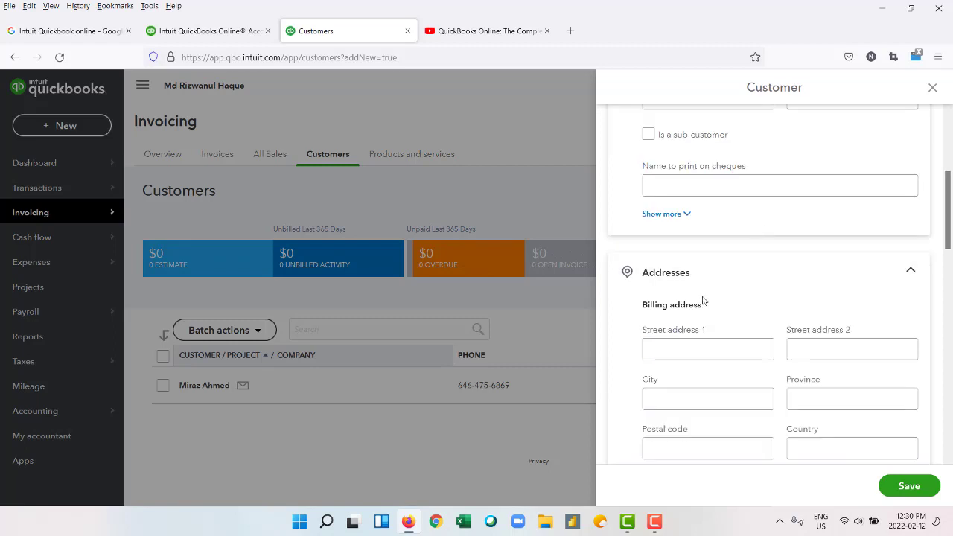
pyautogui.scroll(-1, 704, 302)
pyautogui.scroll(-1, 703, 300)
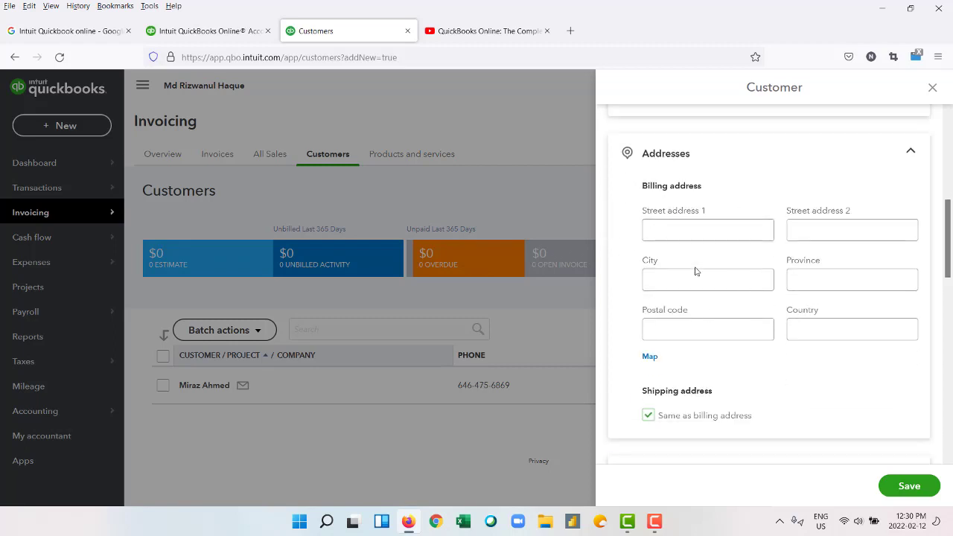
# Review the billing address, Payments and Additional info sections, then close the form unsaved.
pyautogui.click(698, 229)
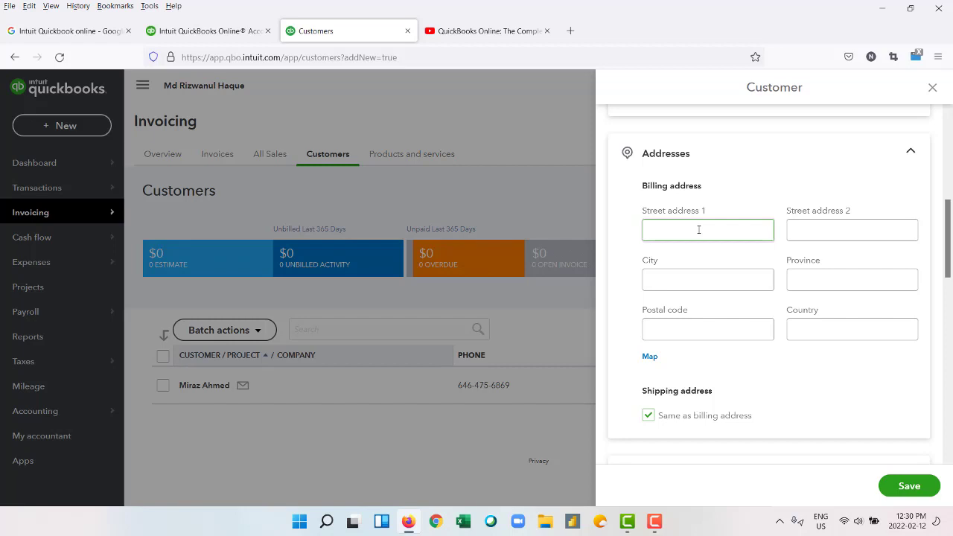
pyautogui.scroll(-3, 700, 235)
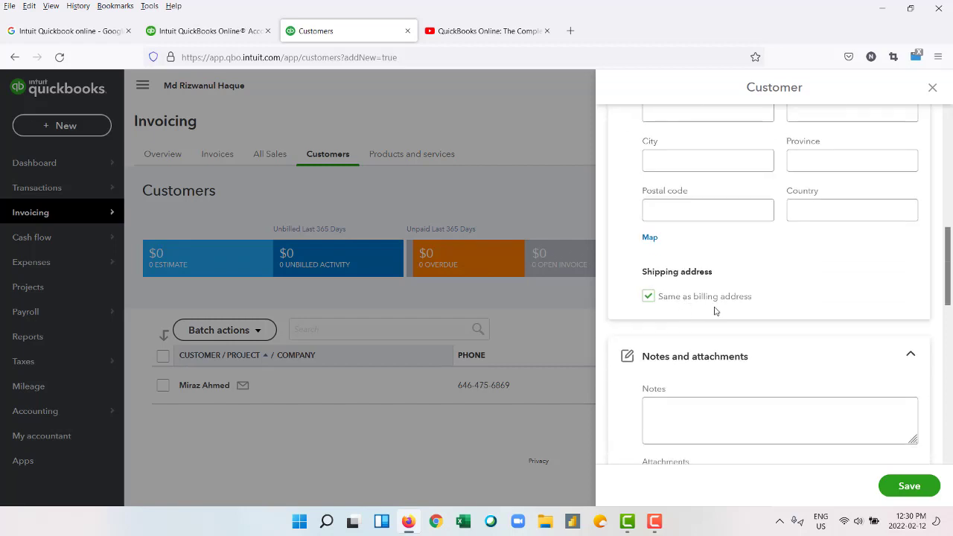
pyautogui.scroll(4, 713, 310)
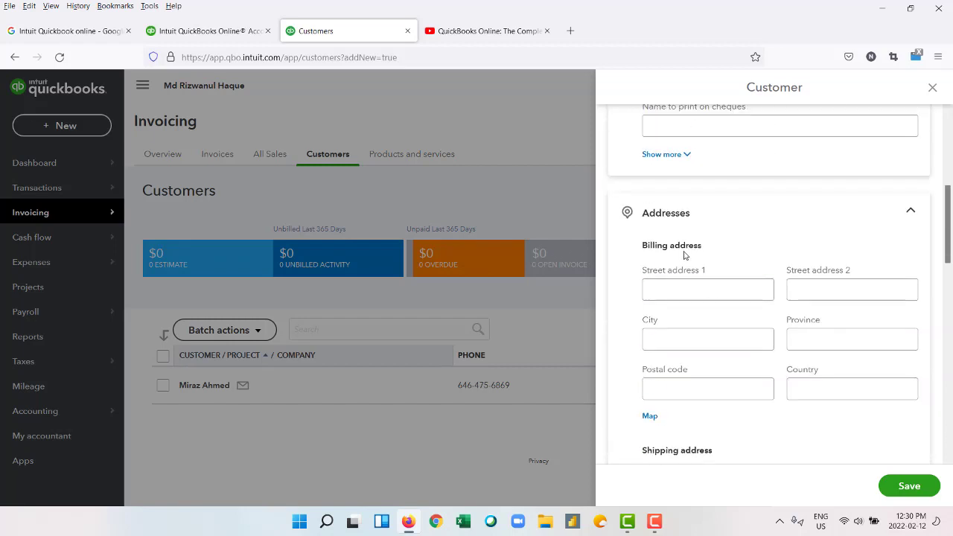
pyautogui.scroll(-5, 698, 293)
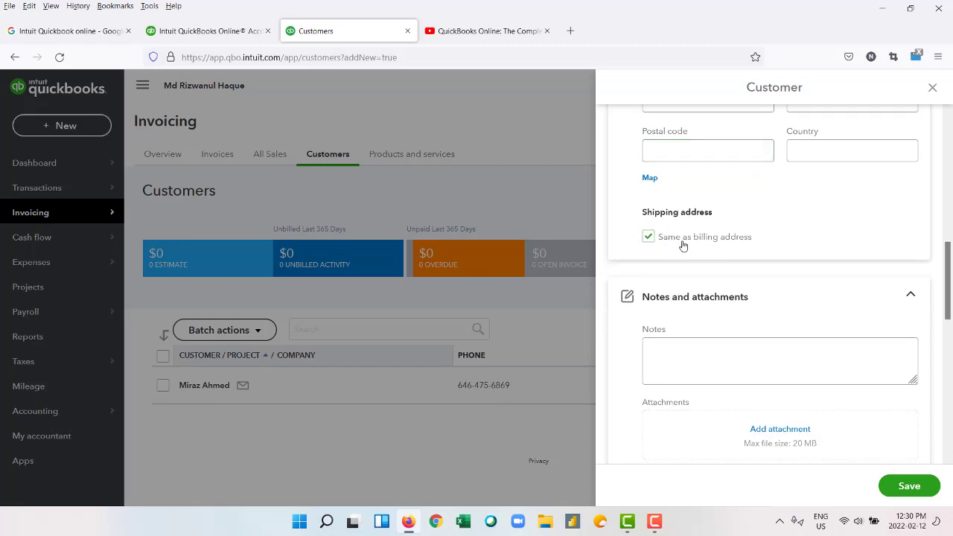
pyautogui.scroll(-6, 685, 251)
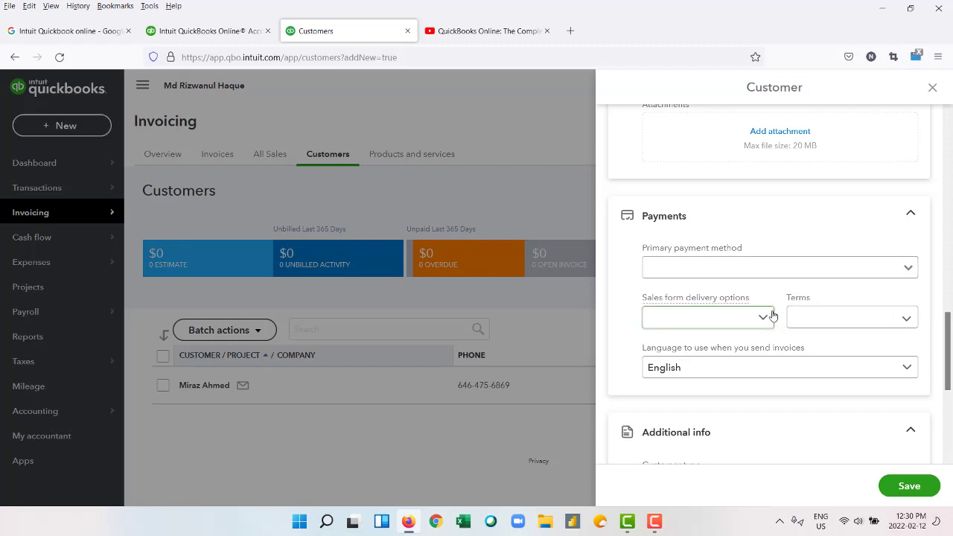
pyautogui.scroll(-2, 771, 314)
pyautogui.scroll(-1, 772, 316)
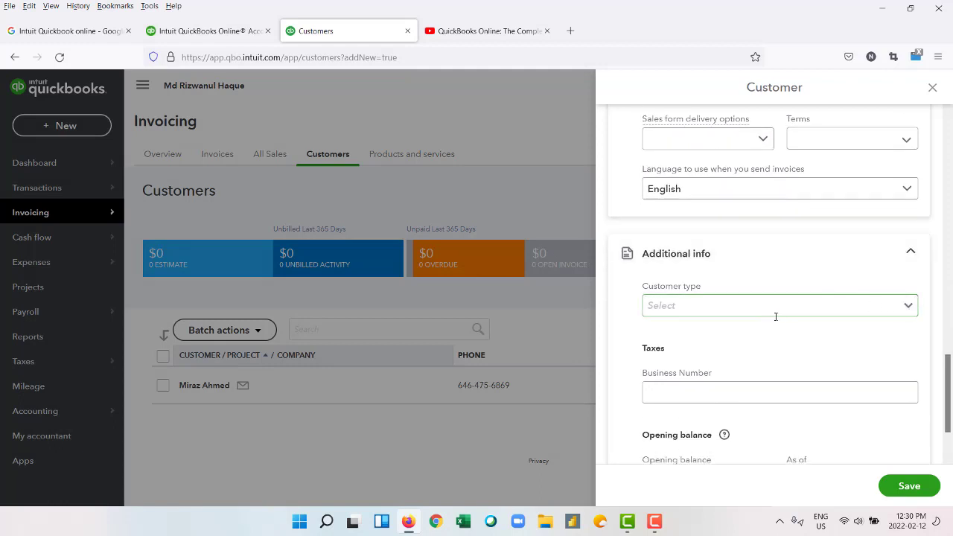
pyautogui.scroll(-1, 774, 315)
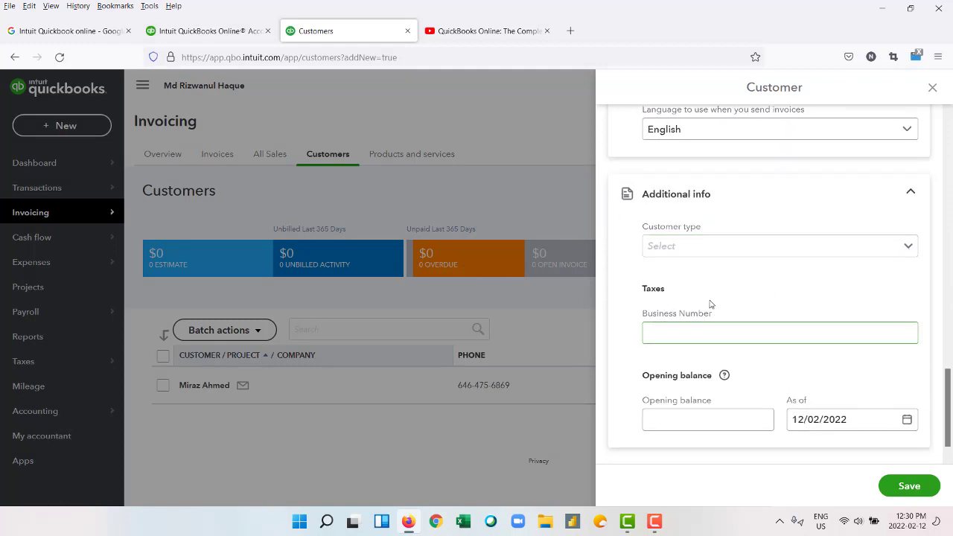
pyautogui.scroll(-1, 729, 328)
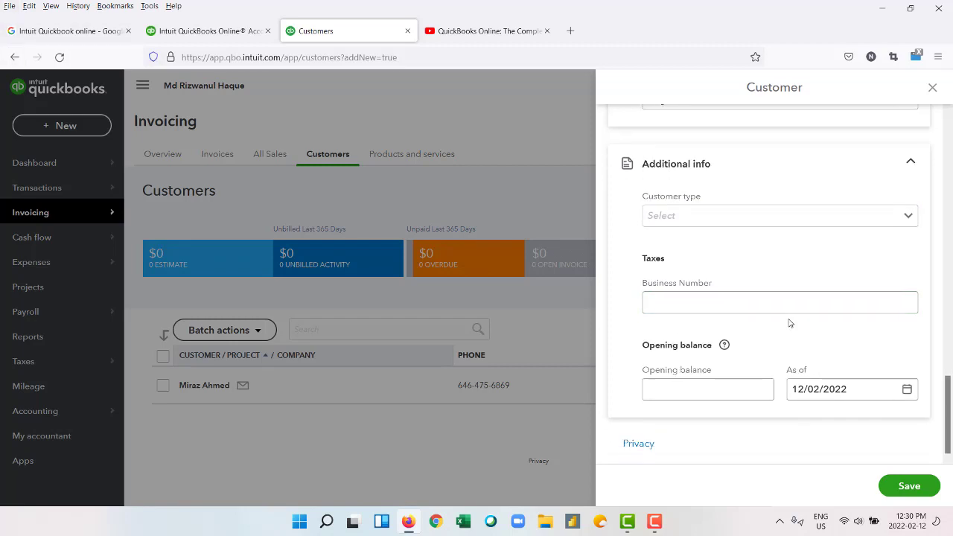
pyautogui.scroll(2, 789, 323)
pyautogui.scroll(-2, 755, 325)
pyautogui.scroll(2, 904, 342)
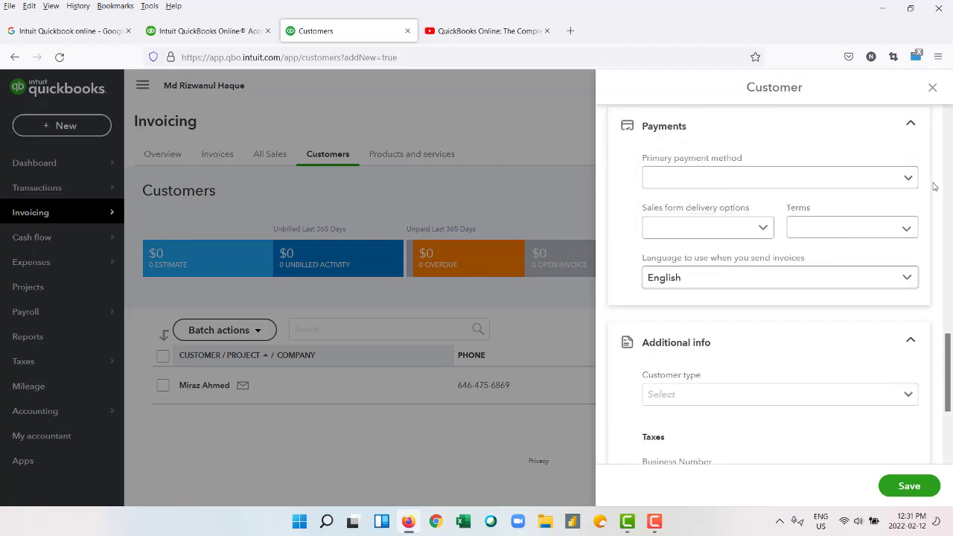
pyautogui.click(931, 87)
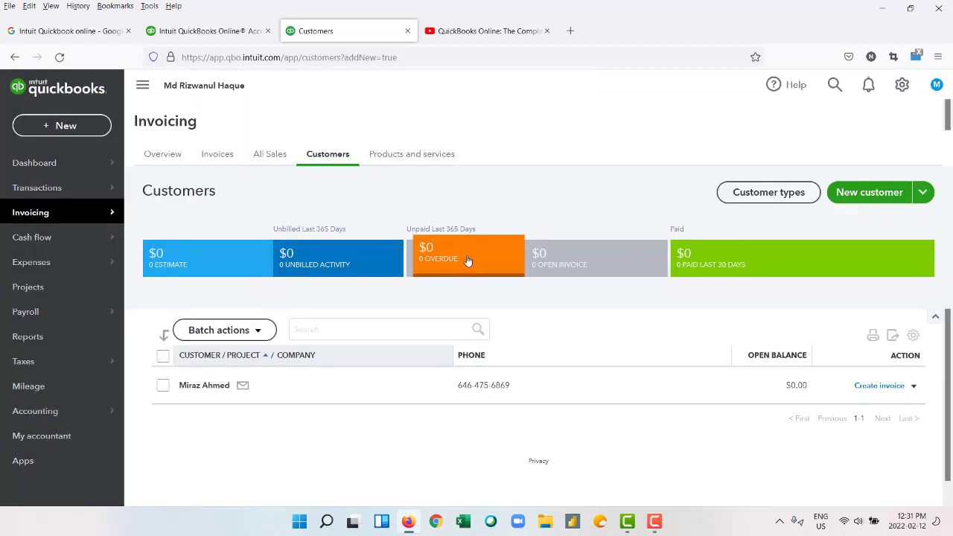
# Start a new estimate from the home page shortcuts.
pyautogui.moveTo(82, 168)
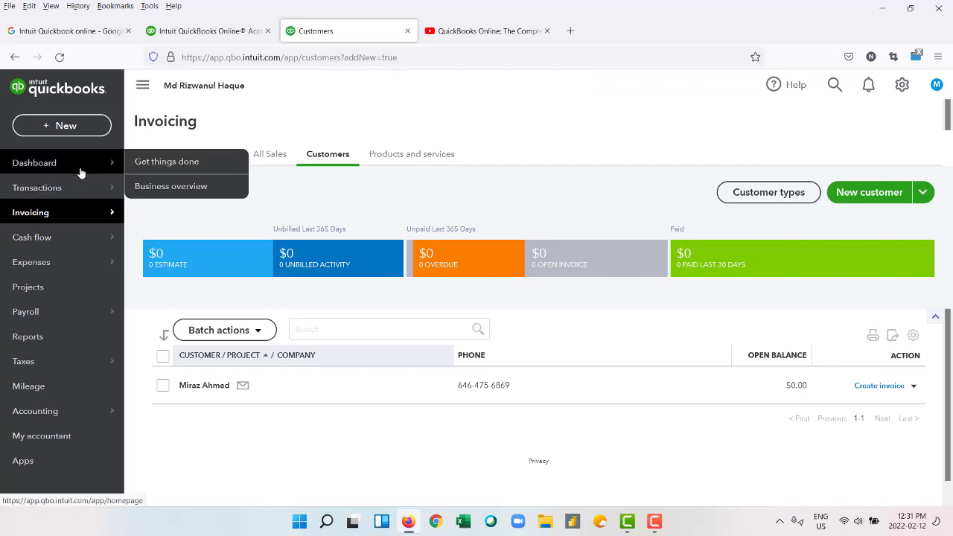
pyautogui.click(139, 163)
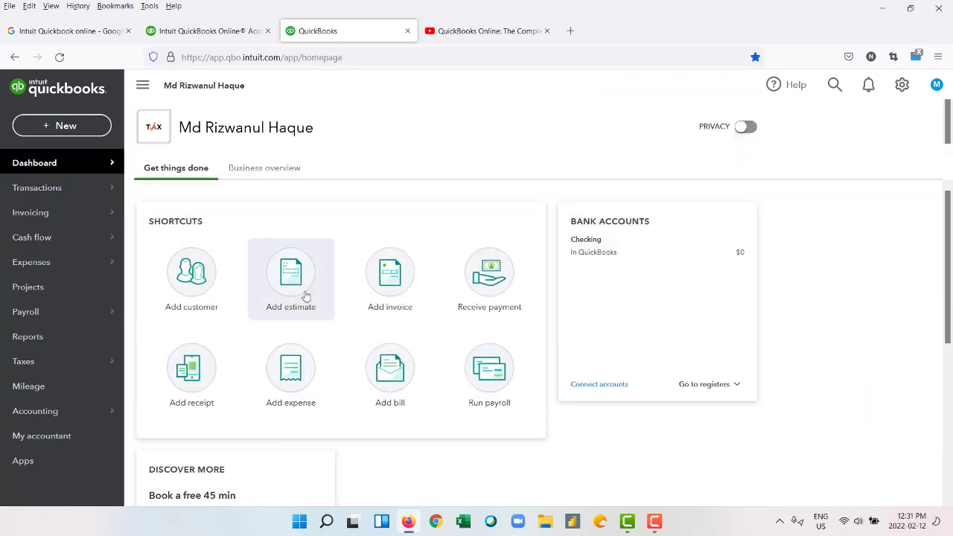
pyautogui.click(305, 296)
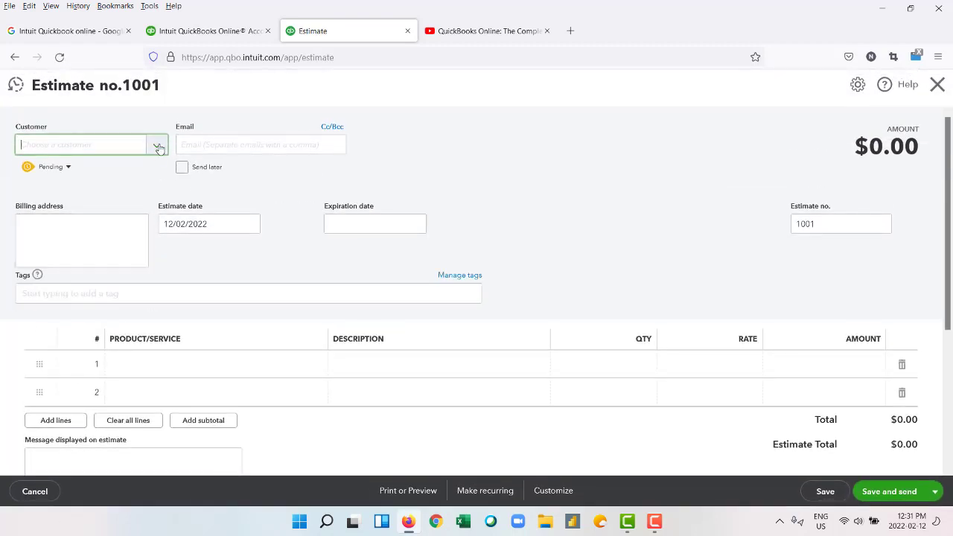
# Choose the existing customer for estimate 1001 and begin the first product line.
pyautogui.click(159, 148)
pyautogui.click(86, 196)
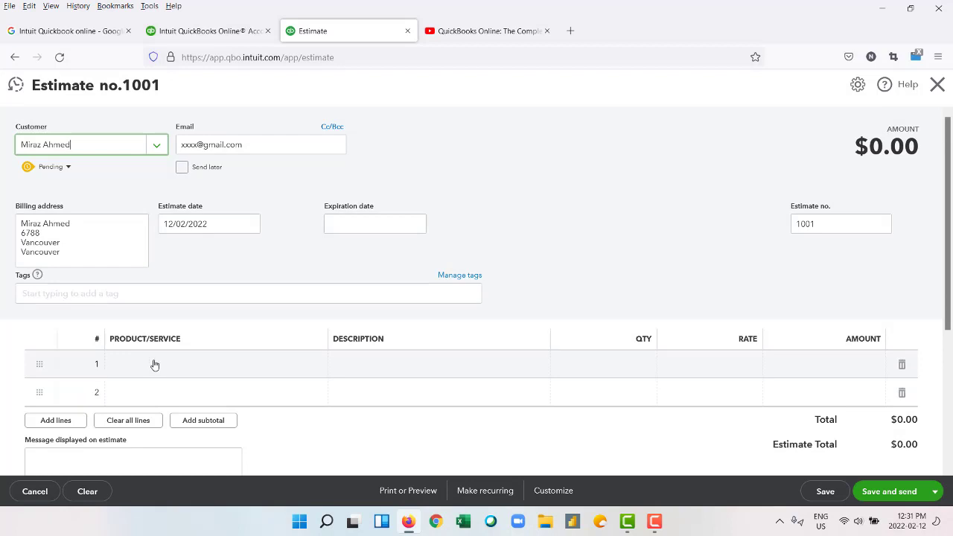
pyautogui.scroll(-3, 155, 364)
pyautogui.scroll(2, 154, 360)
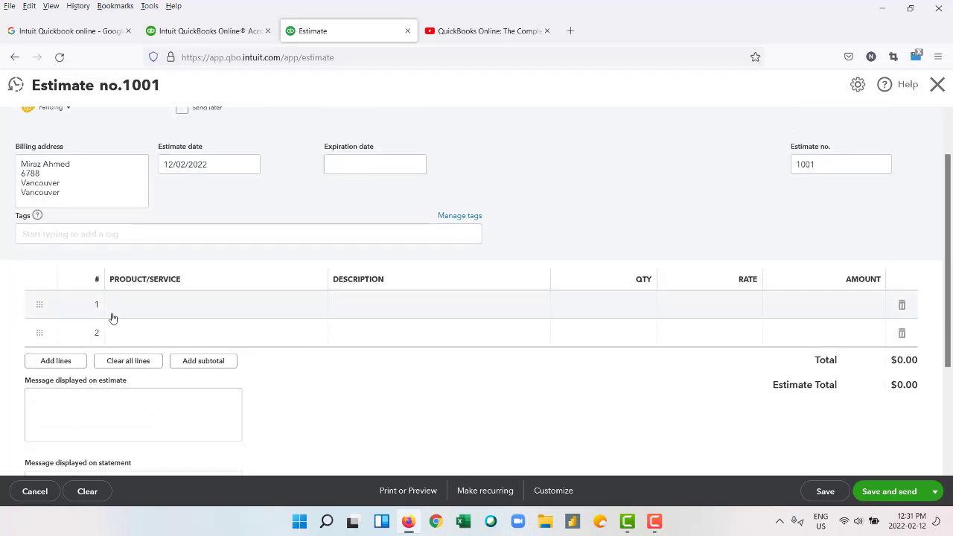
pyautogui.click(138, 309)
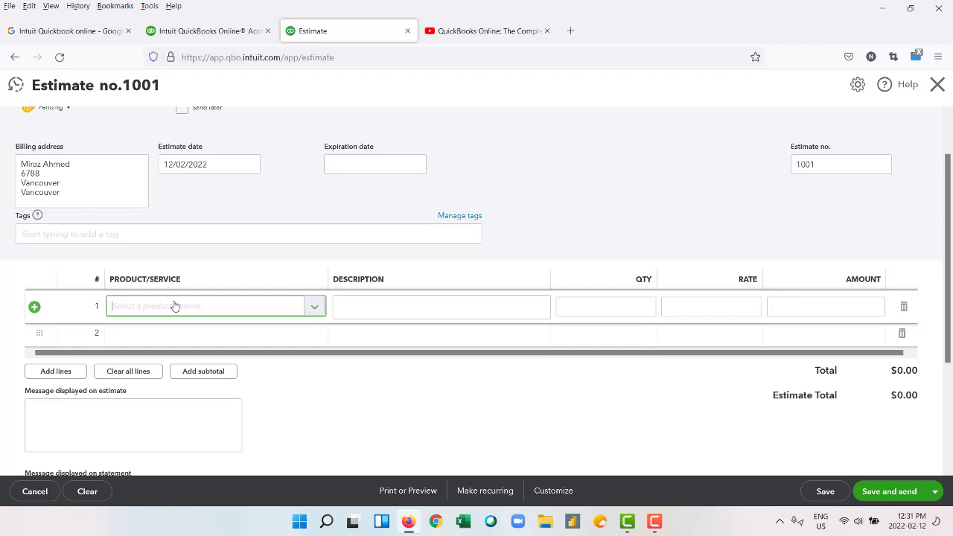
# Add Laptop as a new product and turn on inventory tracking.
pyautogui.write('Lap')
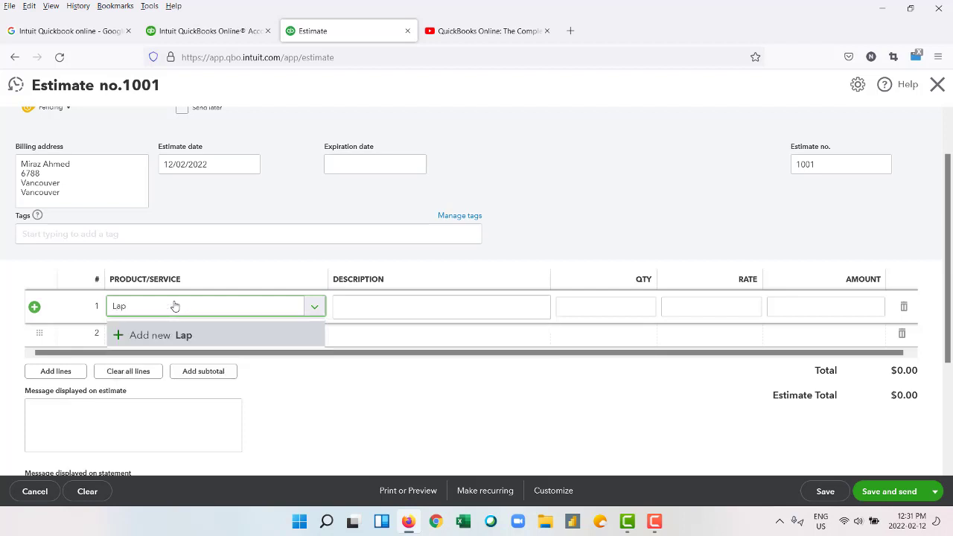
pyautogui.write('top')
pyautogui.press('Return')
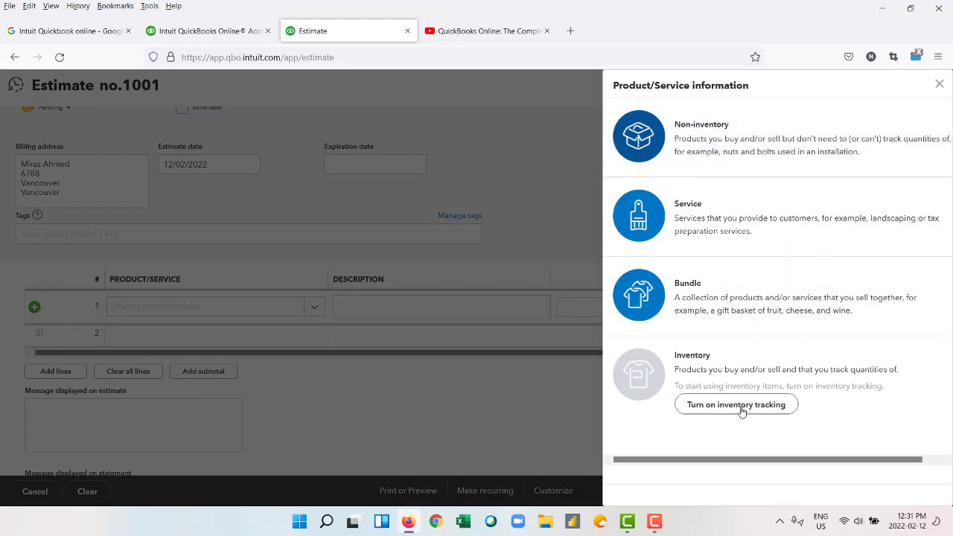
pyautogui.click(740, 406)
pyautogui.click(621, 375)
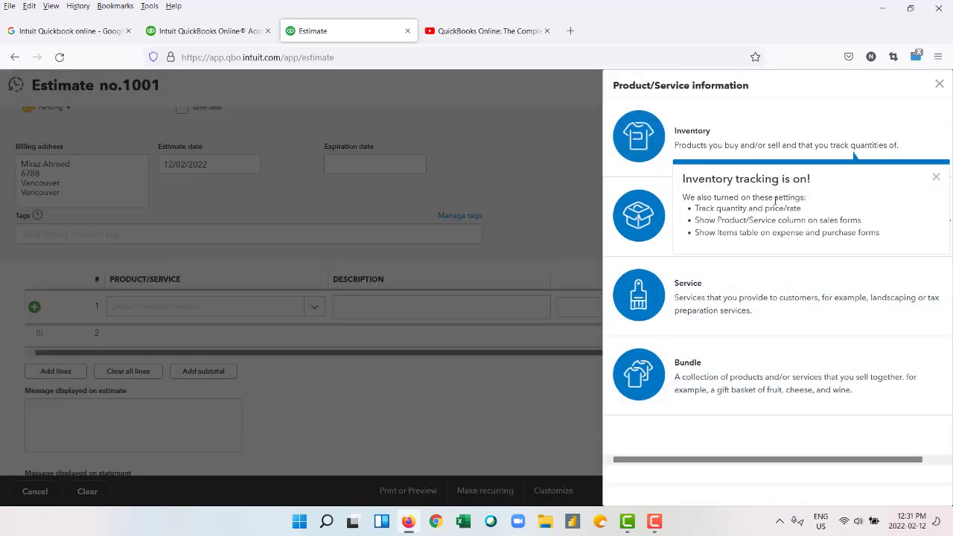
# Make Laptop an inventory item with SKU 675454.
pyautogui.click(747, 153)
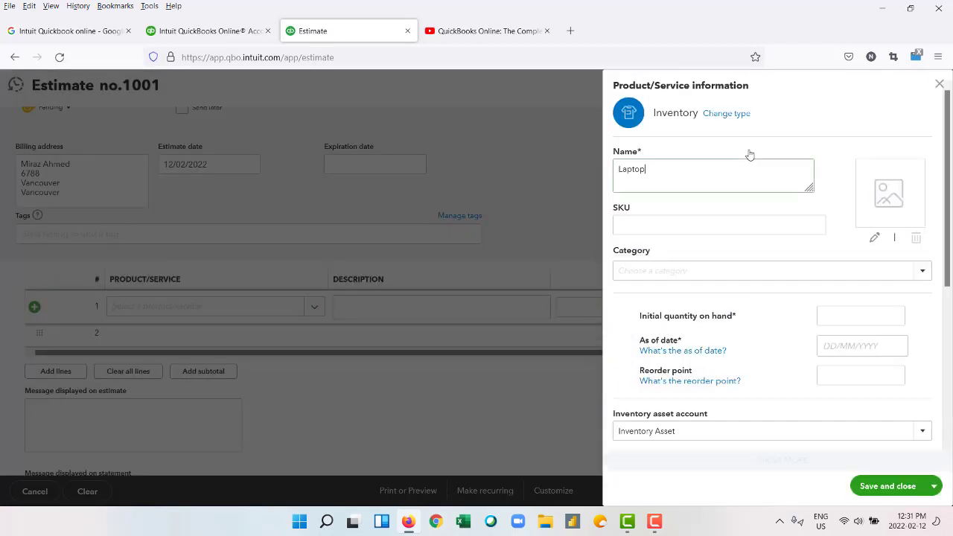
pyautogui.click(686, 224)
pyautogui.write('r2r2r')
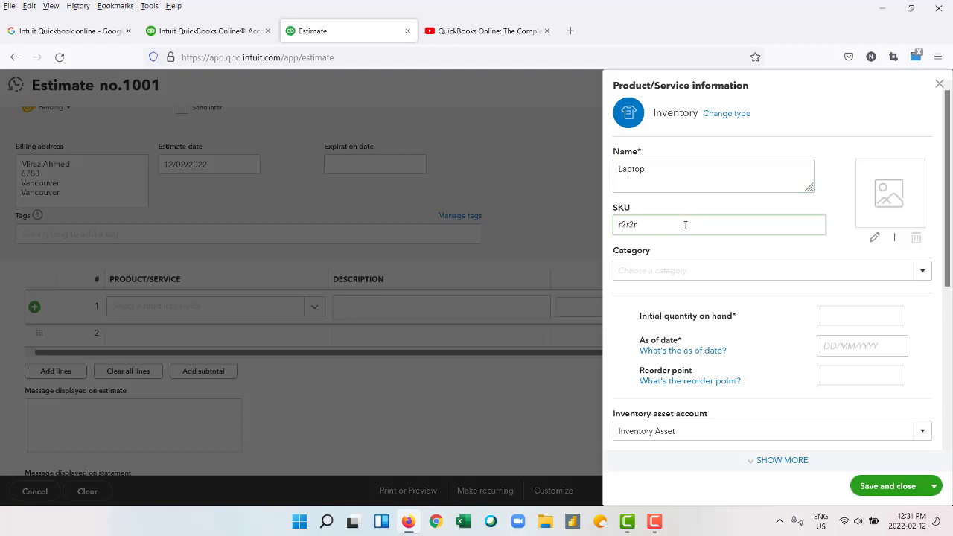
pyautogui.write('675454')
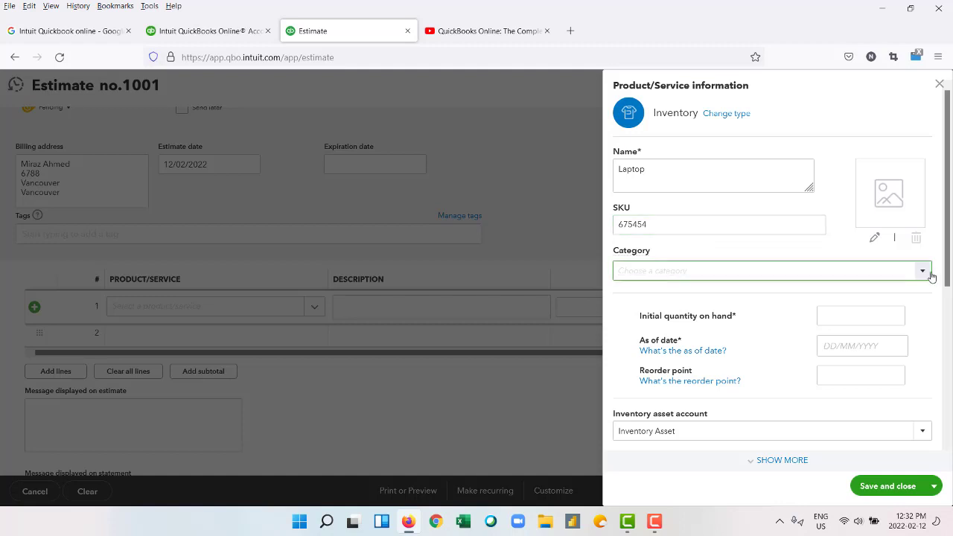
pyautogui.click(928, 273)
# Create a new item category named Electronics for the Laptop.
pyautogui.click(885, 289)
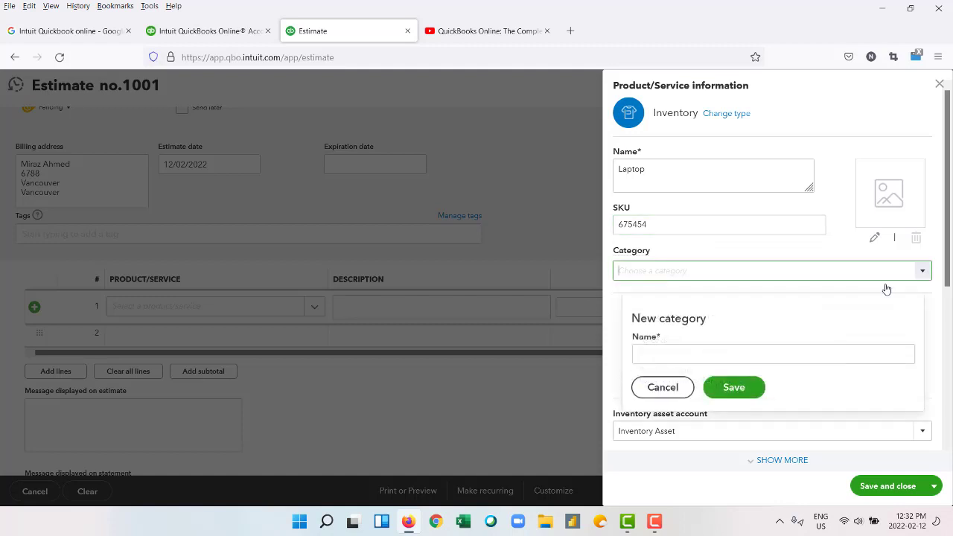
pyautogui.click(736, 348)
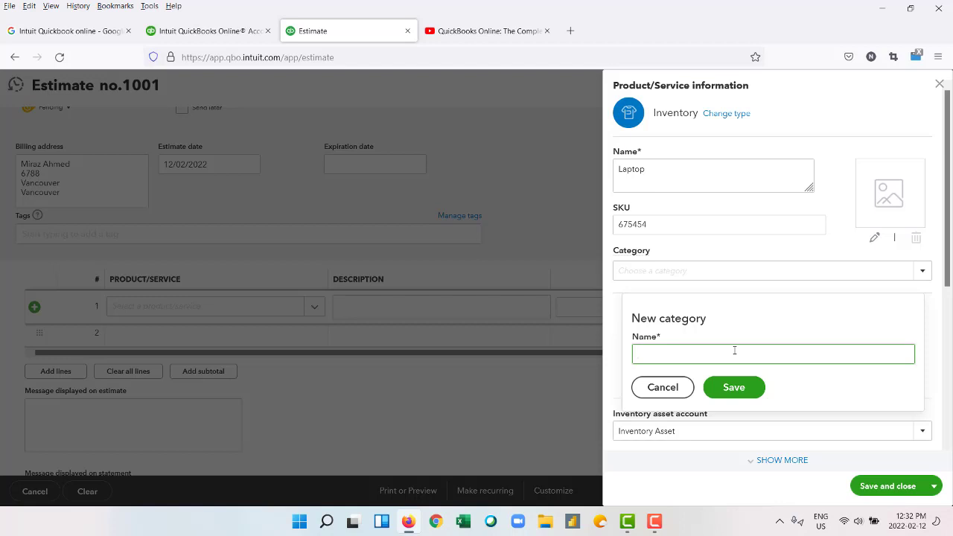
pyautogui.write('Electronics')
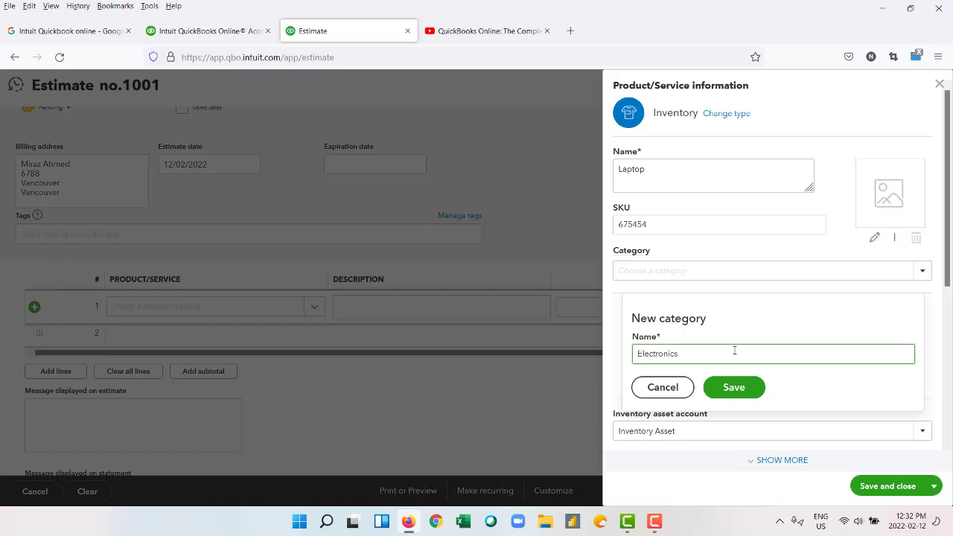
pyautogui.click(737, 391)
# Set sales price 1000 and cost 800, keeping Sales of Product Income and Cost of Goods Sold.
pyautogui.scroll(-3, 774, 307)
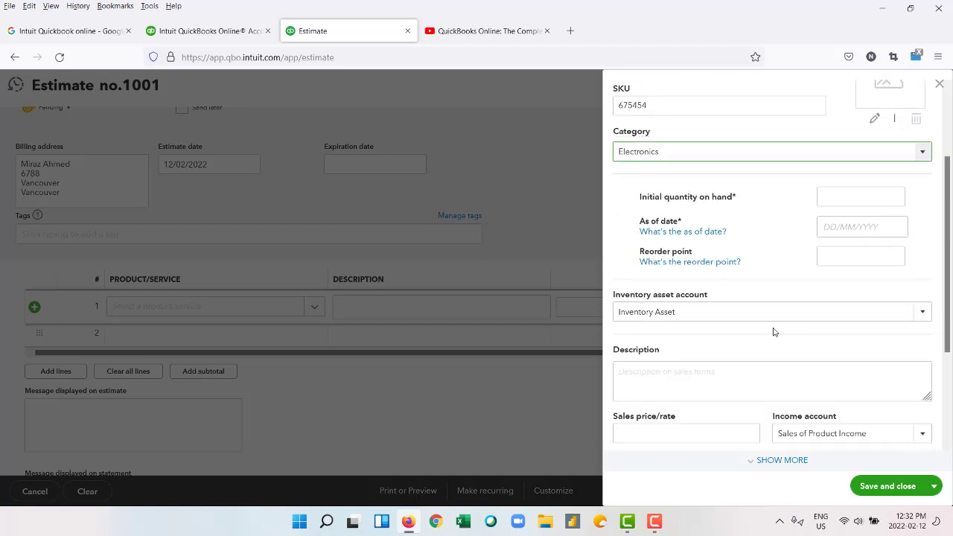
pyautogui.scroll(-3, 772, 330)
pyautogui.click(698, 318)
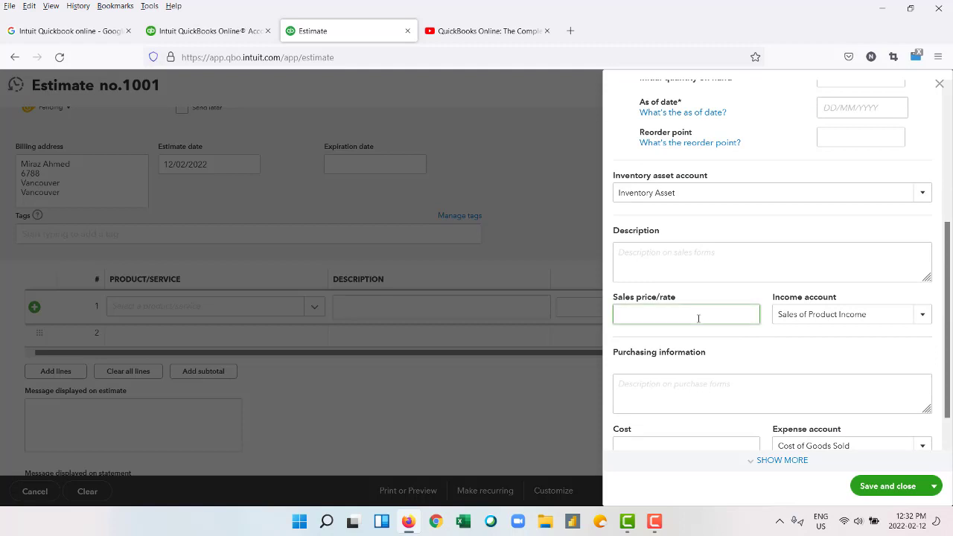
pyautogui.write('1000')
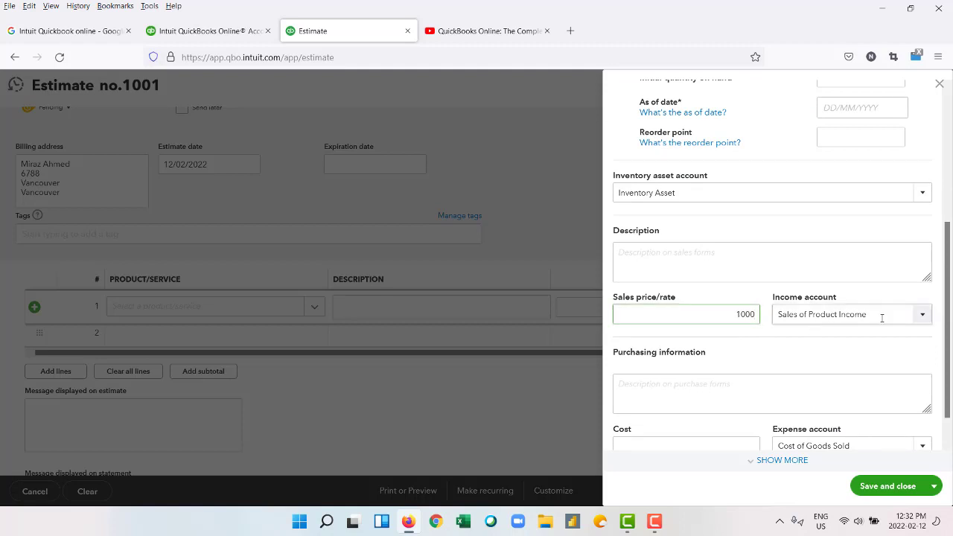
pyautogui.click(919, 319)
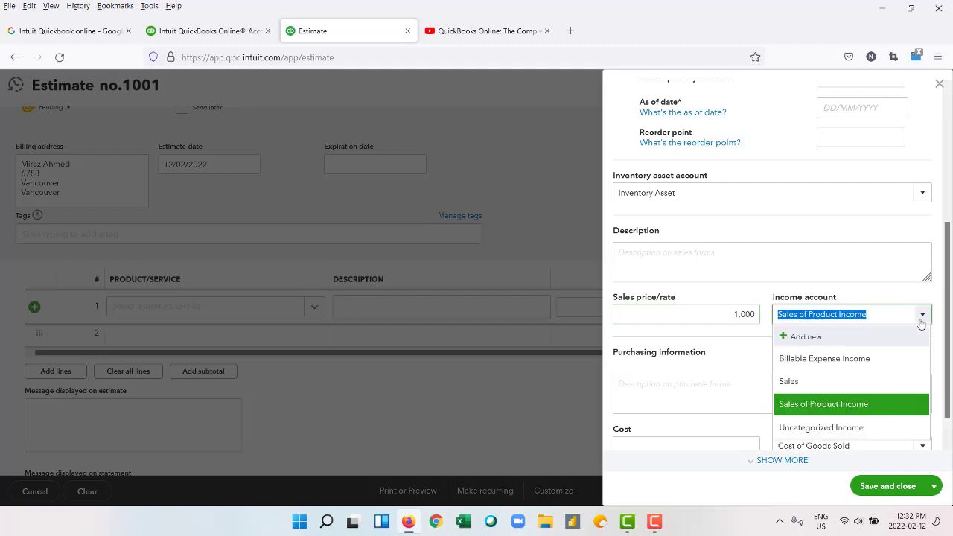
pyautogui.click(921, 320)
pyautogui.scroll(-2, 744, 380)
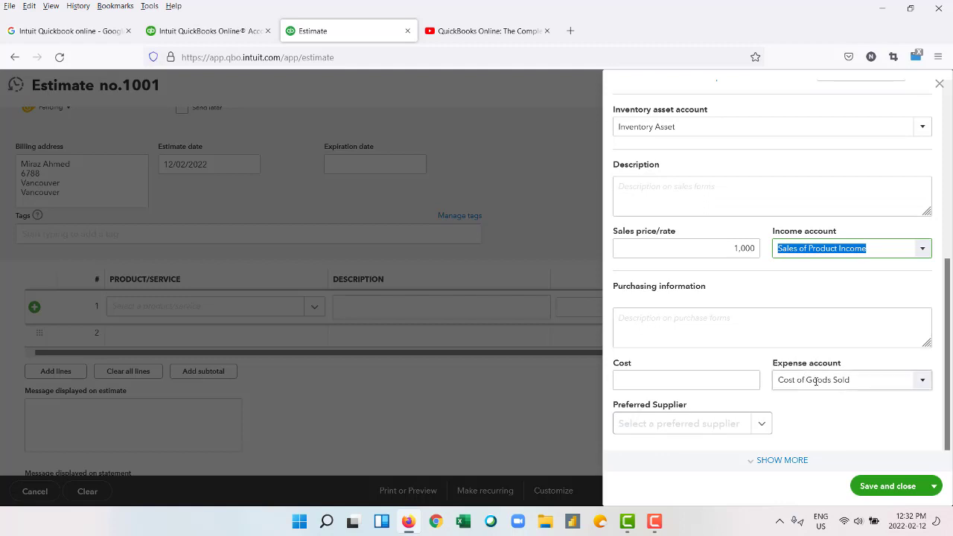
pyautogui.click(921, 381)
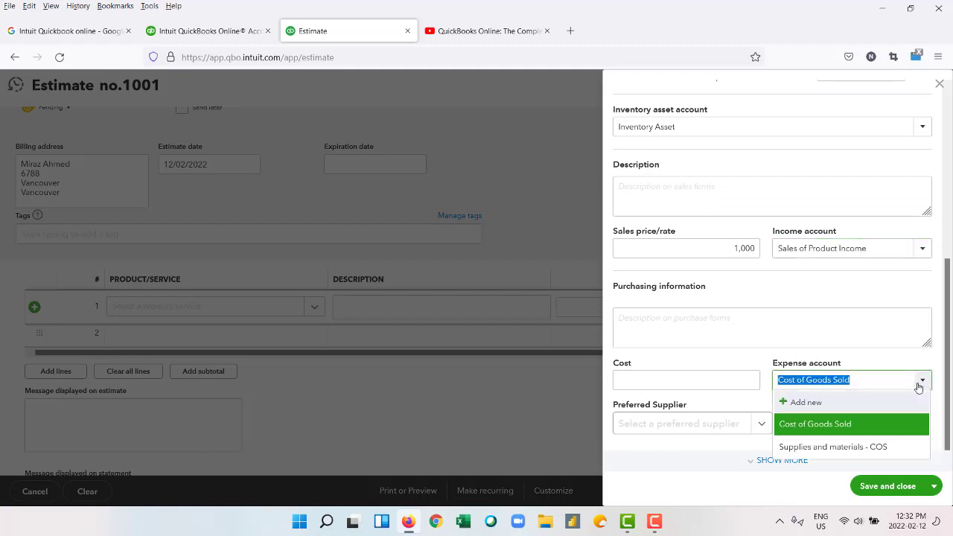
pyautogui.click(920, 382)
pyautogui.click(714, 376)
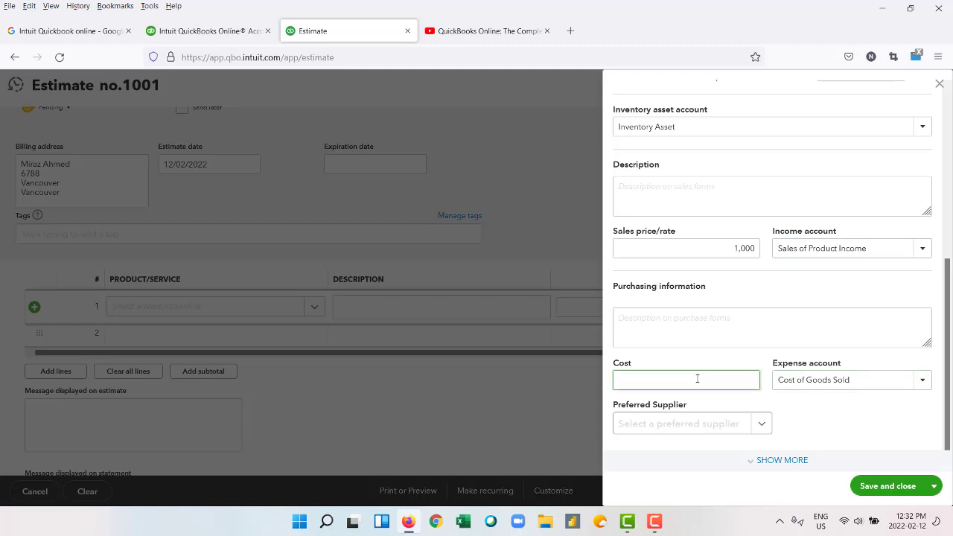
pyautogui.write('8000')
pyautogui.press('BackSpace')
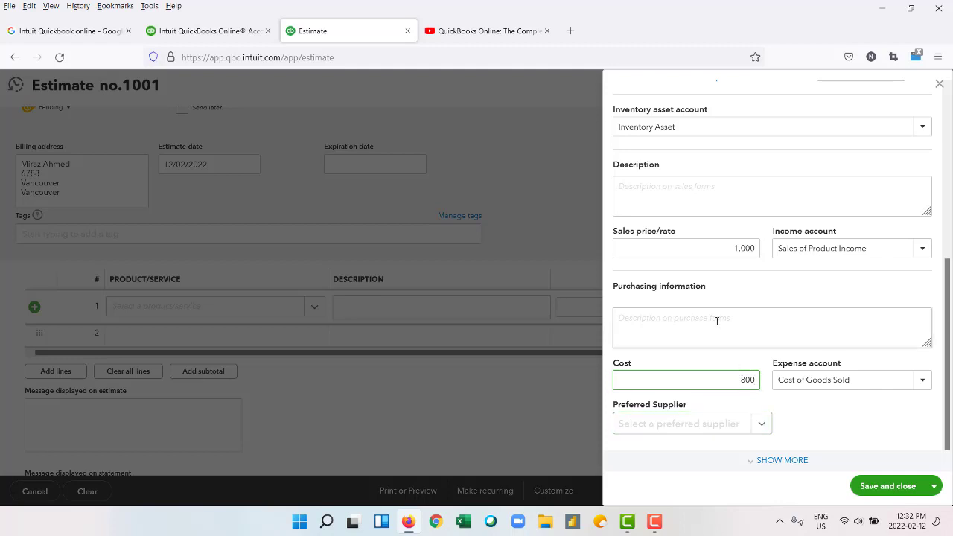
pyautogui.scroll(2, 716, 276)
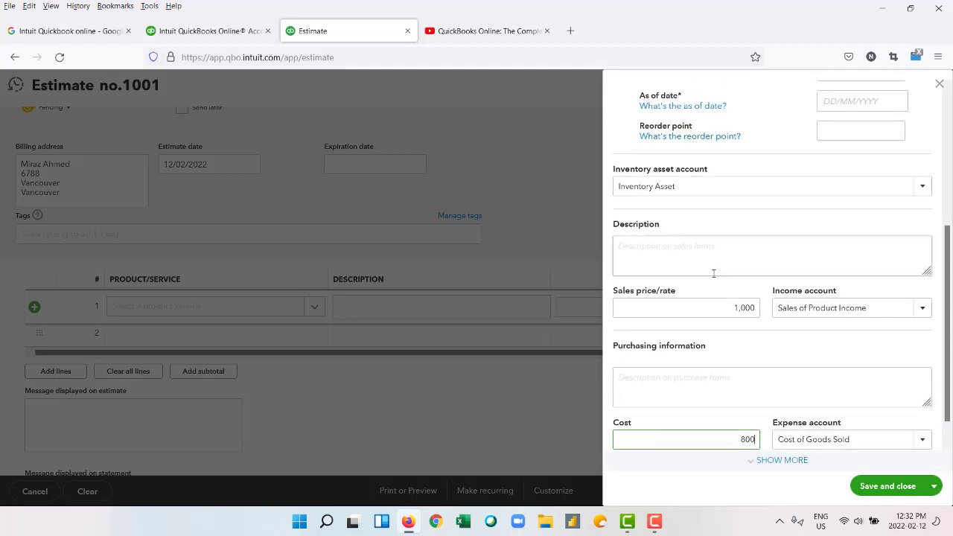
# Give the Laptop item the sales description 'laptop sell'.
pyautogui.click(696, 255)
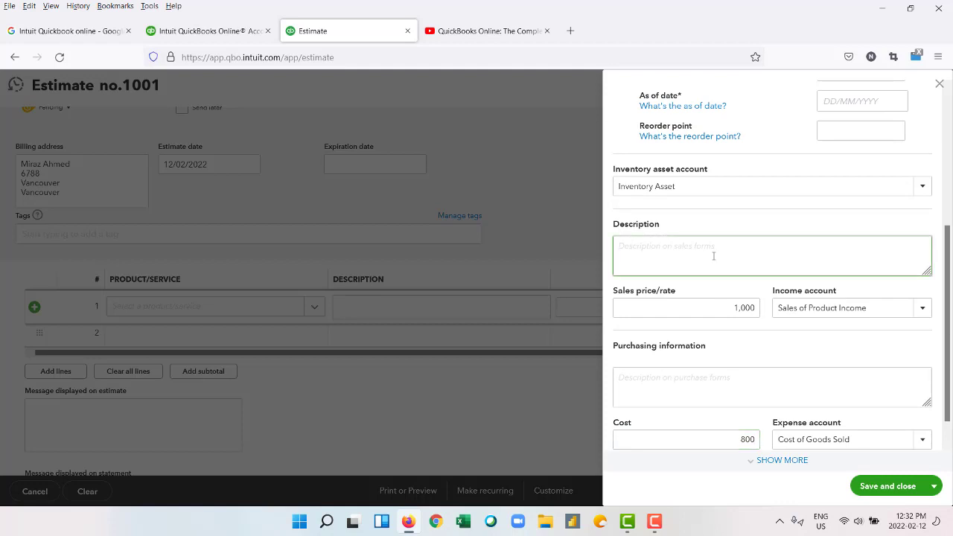
pyautogui.write('laptop sell')
pyautogui.scroll(2, 713, 255)
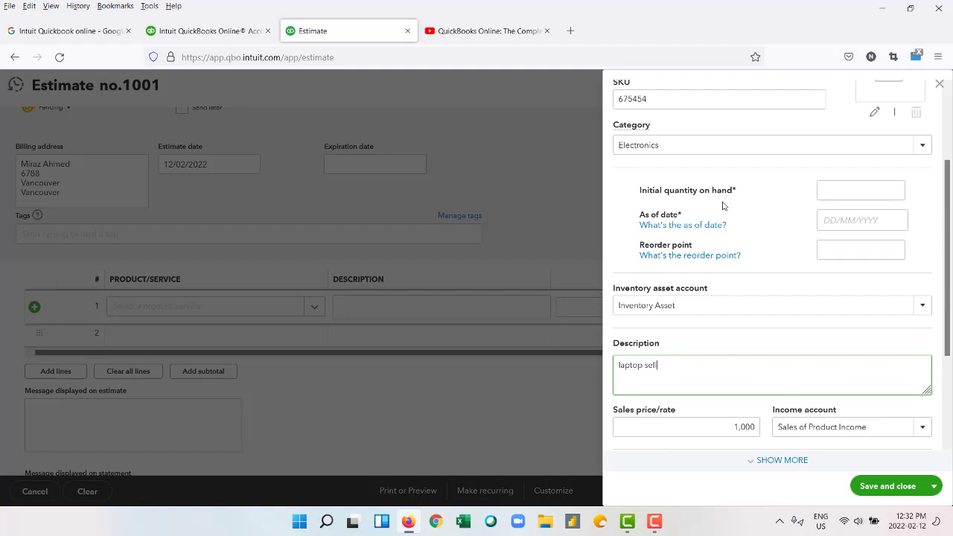
pyautogui.scroll(1, 723, 198)
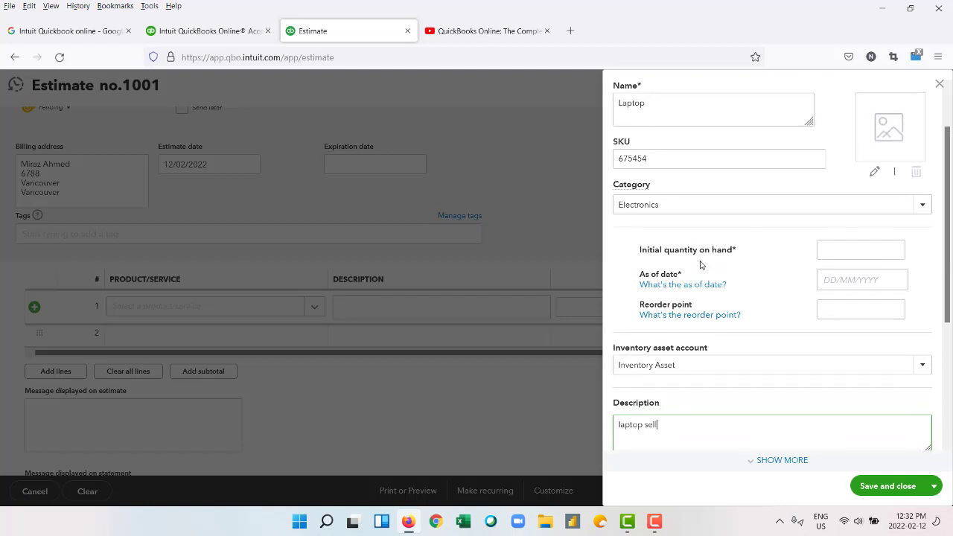
# Set 10 on hand as of 12/02/2022 and view the reorder-point help.
pyautogui.click(851, 250)
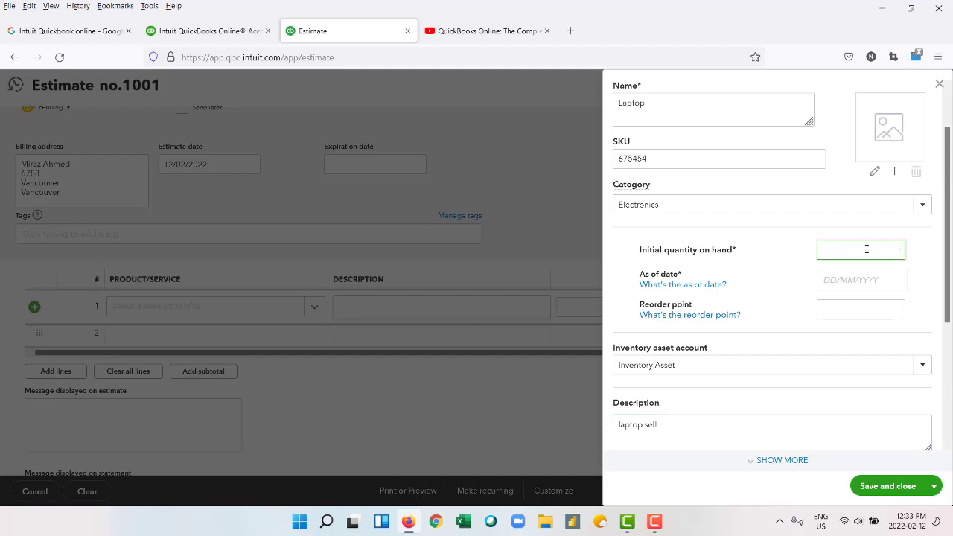
pyautogui.write('10')
pyautogui.click(833, 280)
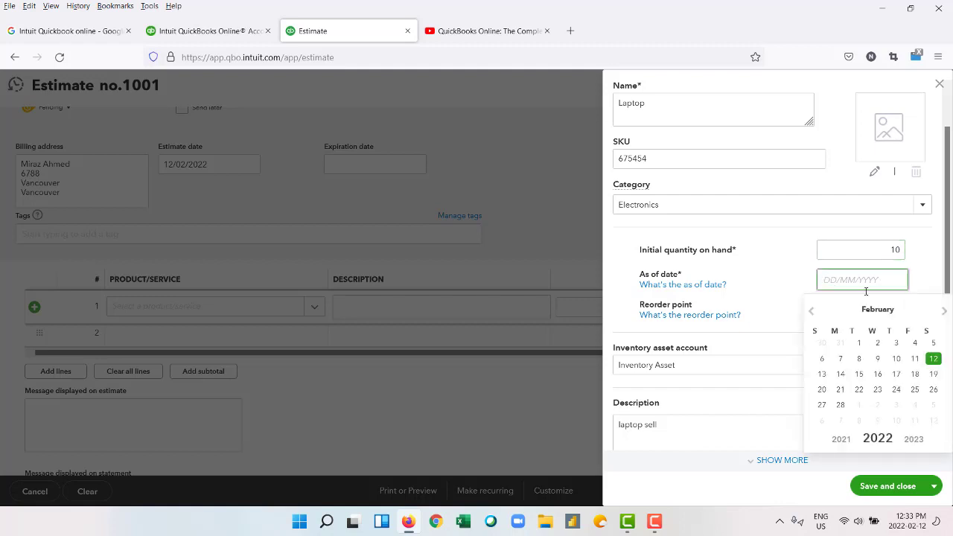
pyautogui.click(933, 360)
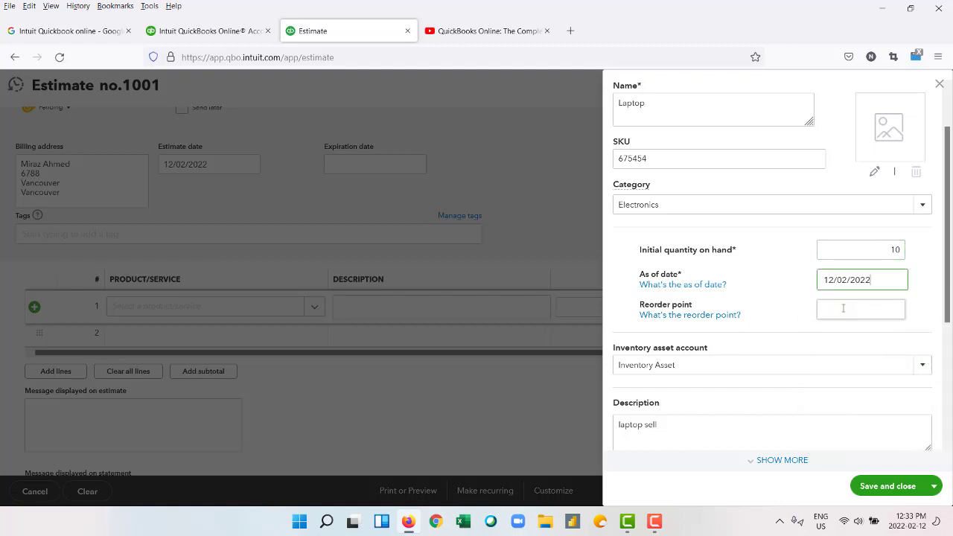
pyautogui.click(722, 316)
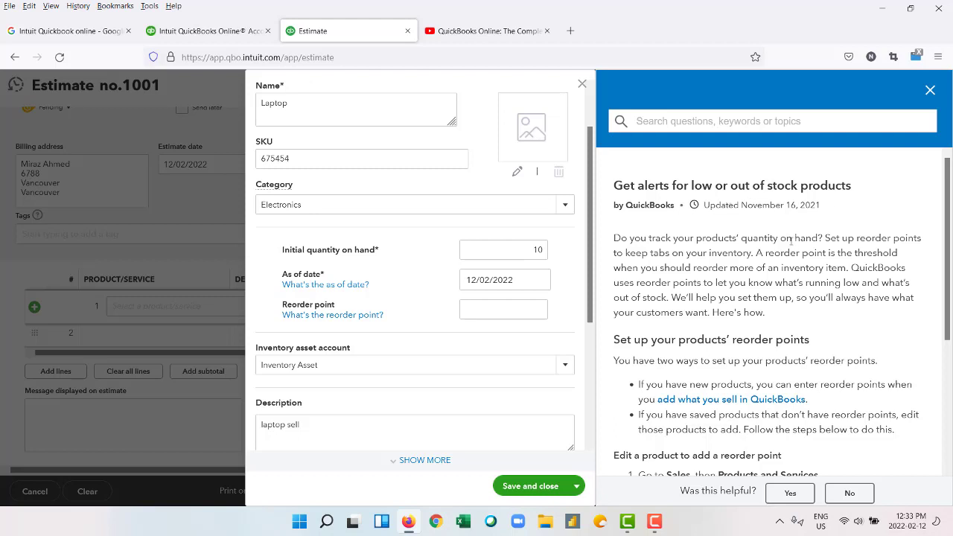
# Enter Alibaba.com as the purchasing description, leave supplier empty, and save the Laptop item.
pyautogui.click(928, 93)
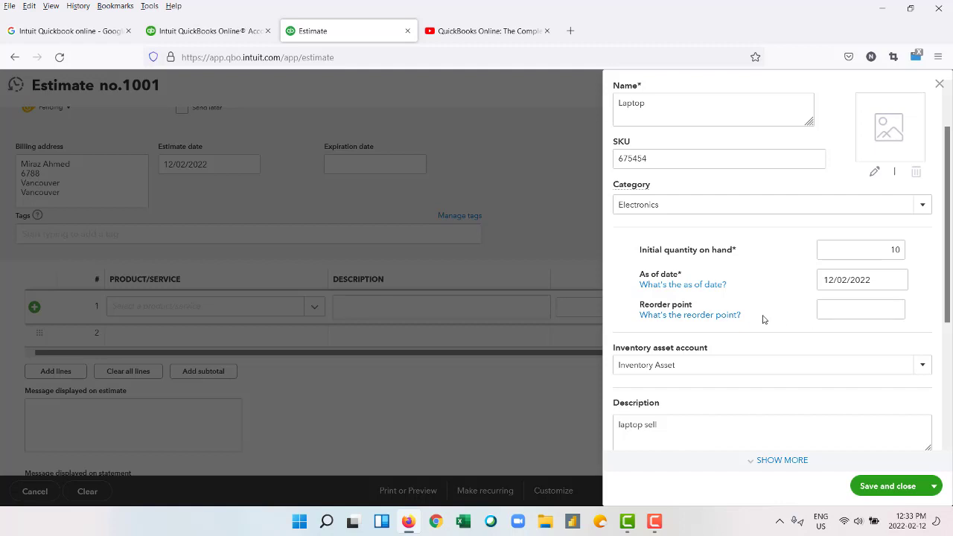
pyautogui.scroll(-3, 762, 319)
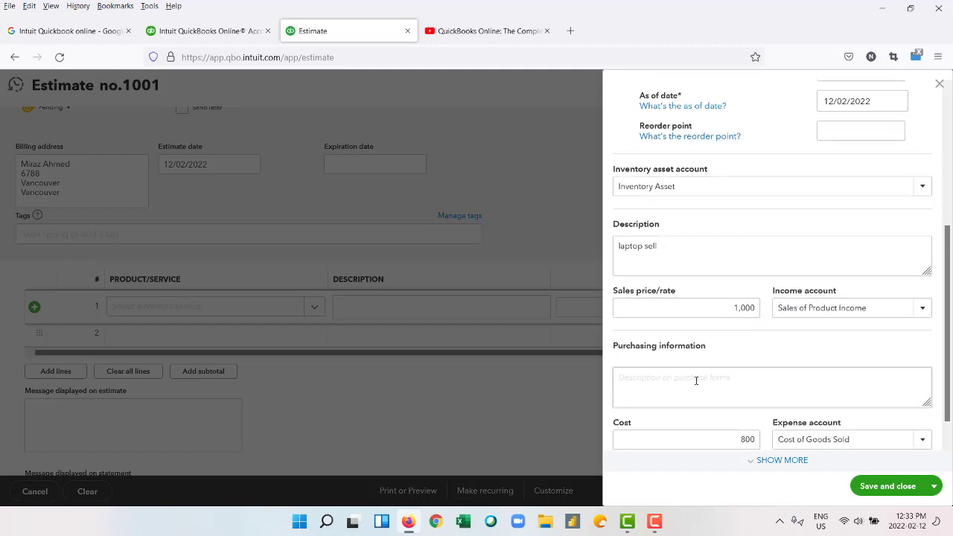
pyautogui.scroll(-1, 700, 372)
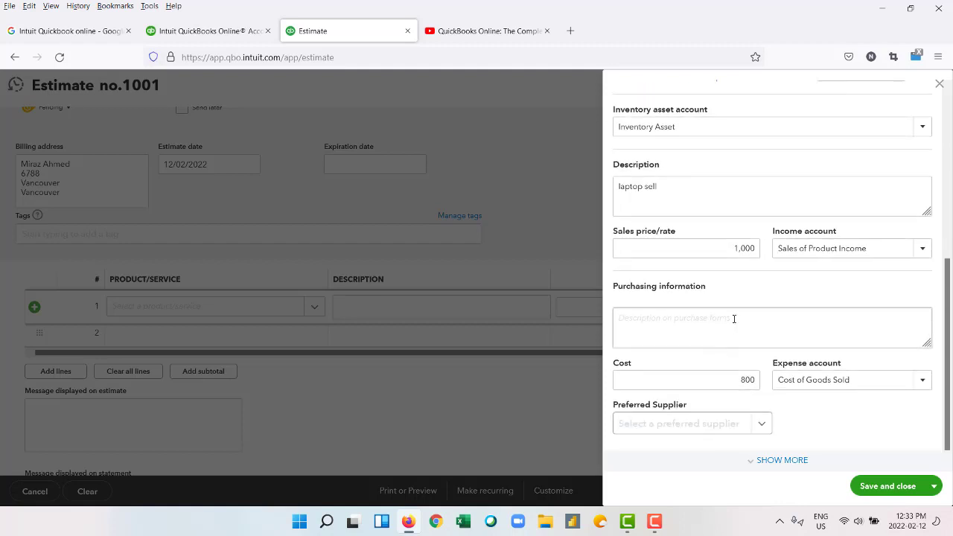
pyautogui.click(763, 424)
pyautogui.click(764, 425)
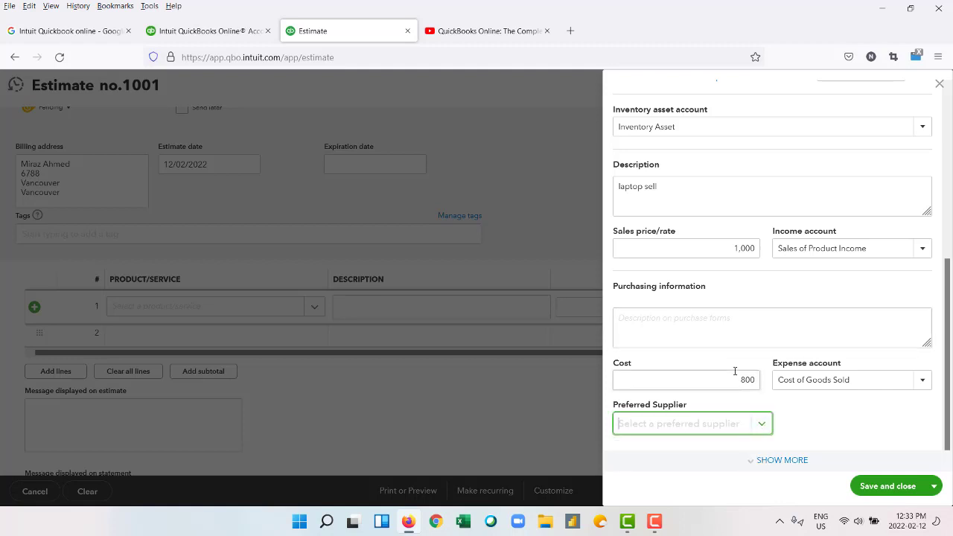
pyautogui.click(734, 329)
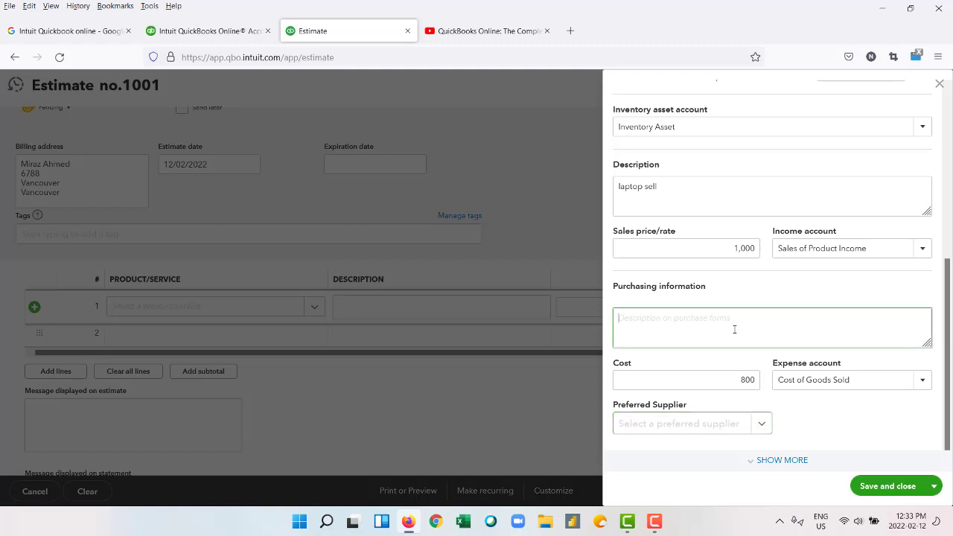
pyautogui.write('Alibaba.com')
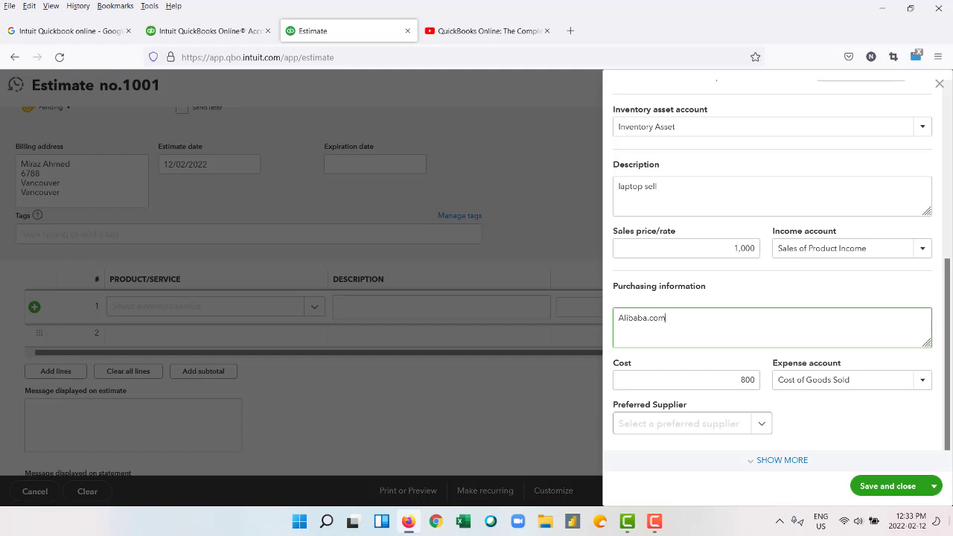
pyautogui.click(883, 488)
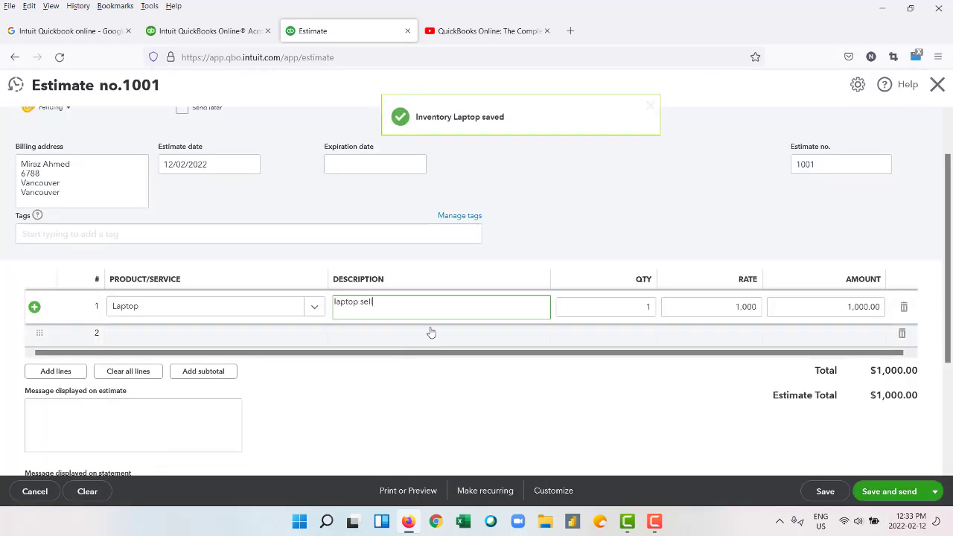
# Save estimate 1001 with its Laptop line using the save-and-new option.
pyautogui.click(615, 387)
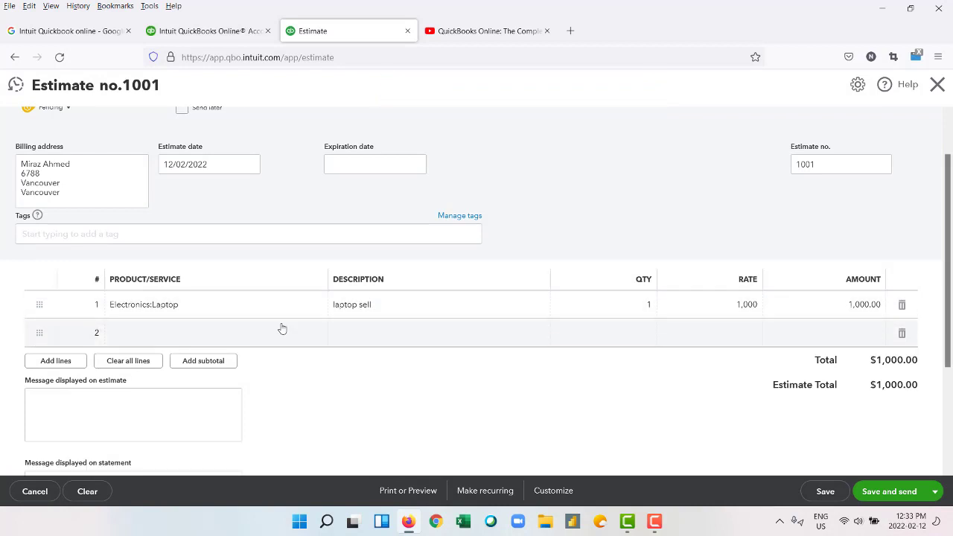
pyautogui.scroll(-2, 343, 318)
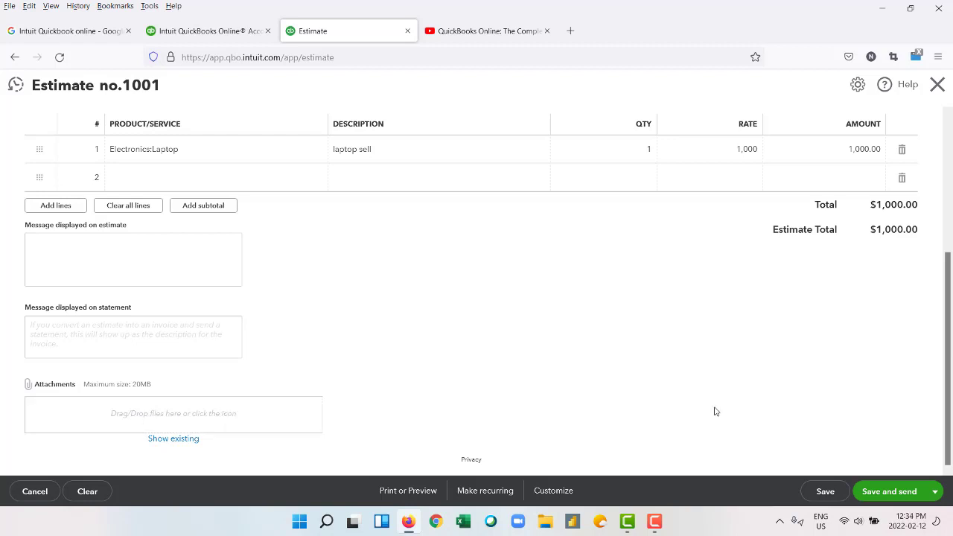
pyautogui.click(934, 491)
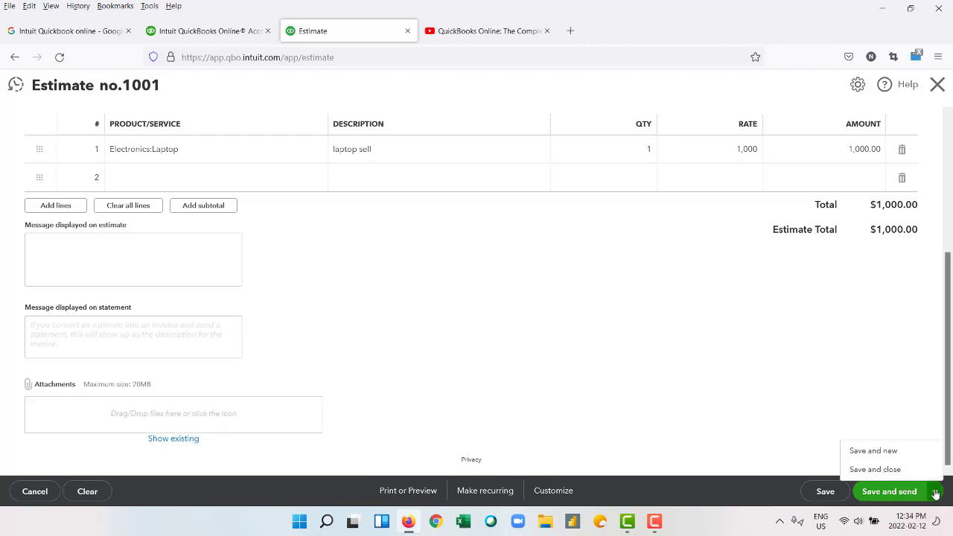
pyautogui.click(881, 454)
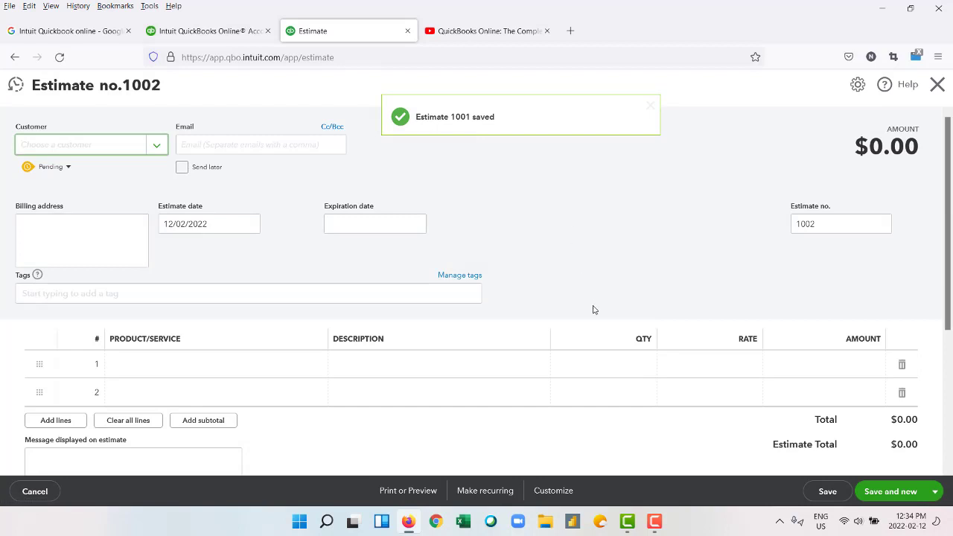
# Attempt to save the blank new estimate 1002.
pyautogui.scroll(-3, 593, 310)
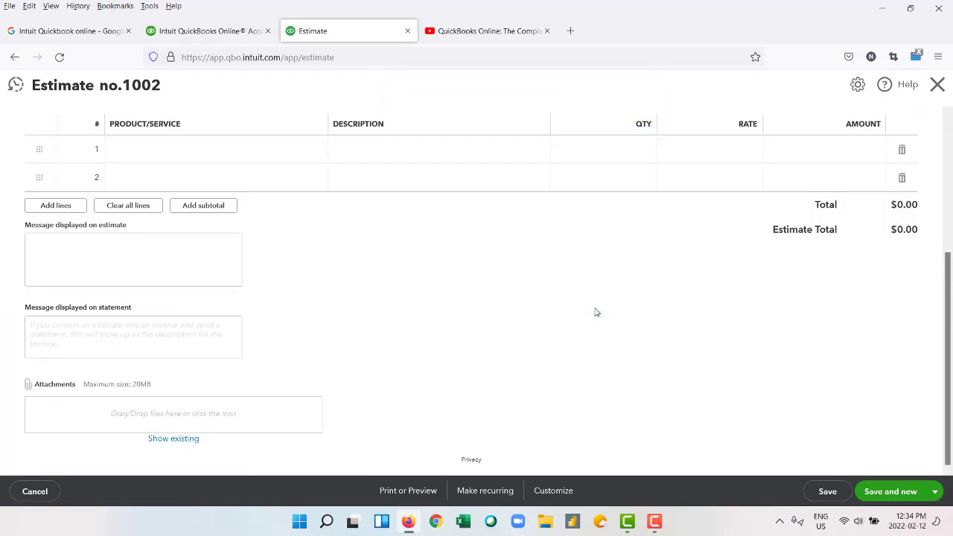
pyautogui.scroll(3, 595, 311)
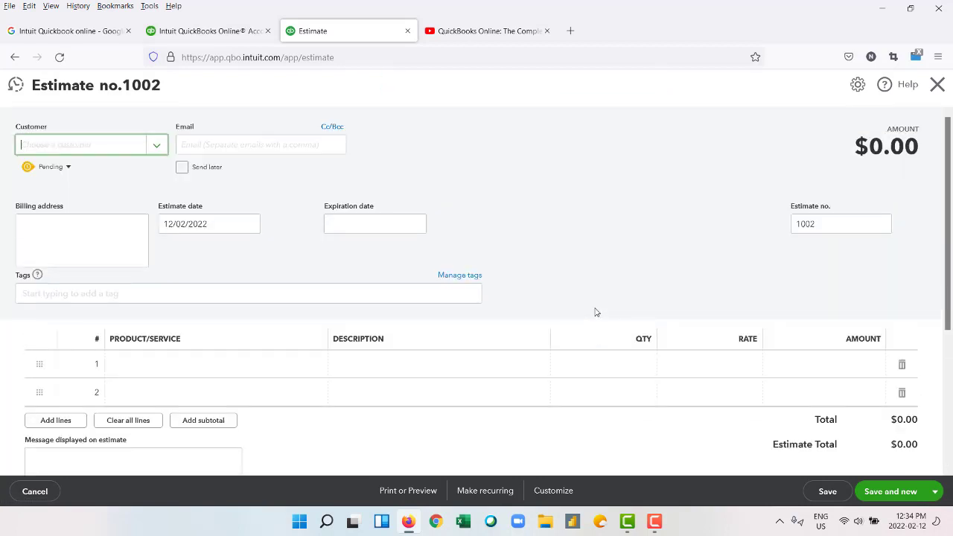
pyautogui.scroll(-3, 595, 312)
pyautogui.click(826, 491)
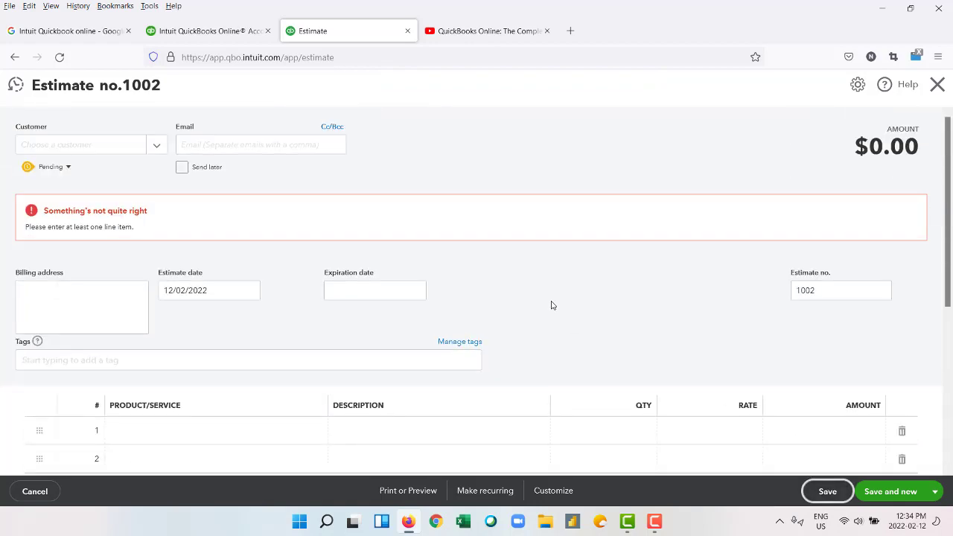
pyautogui.scroll(-3, 551, 305)
pyautogui.scroll(3, 427, 264)
# Discard the blank estimate and bill a new invoice 1001 to the estimate's customer.
pyautogui.click(34, 491)
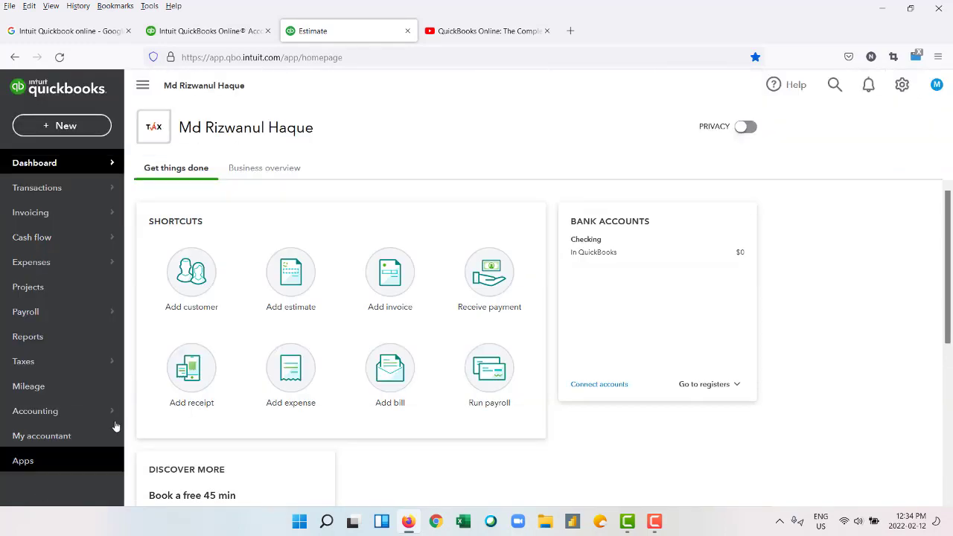
pyautogui.click(390, 275)
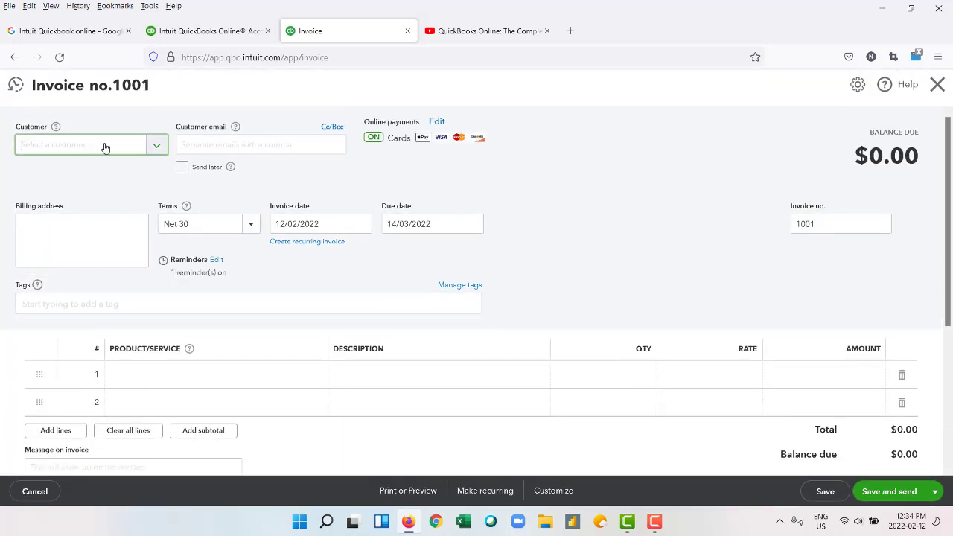
pyautogui.click(156, 146)
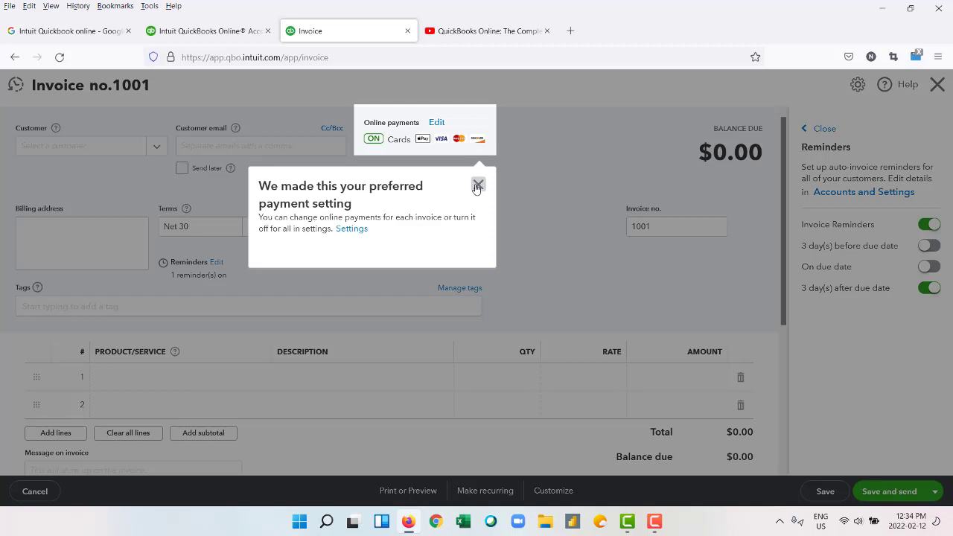
pyautogui.click(477, 186)
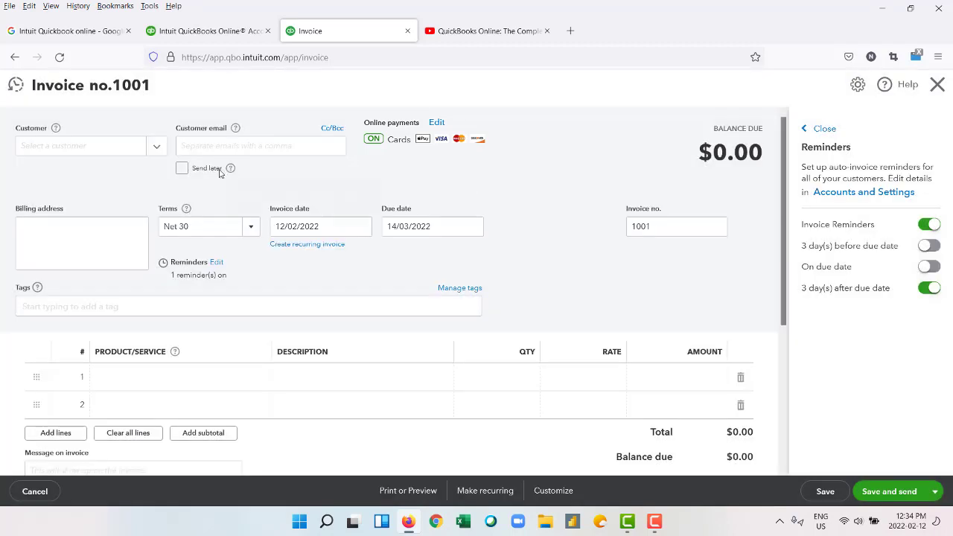
pyautogui.click(166, 145)
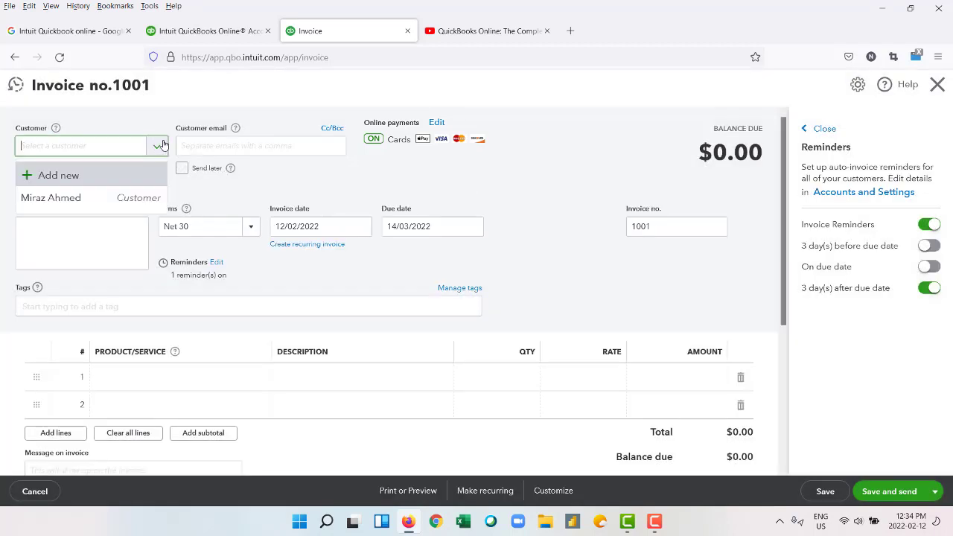
pyautogui.click(112, 199)
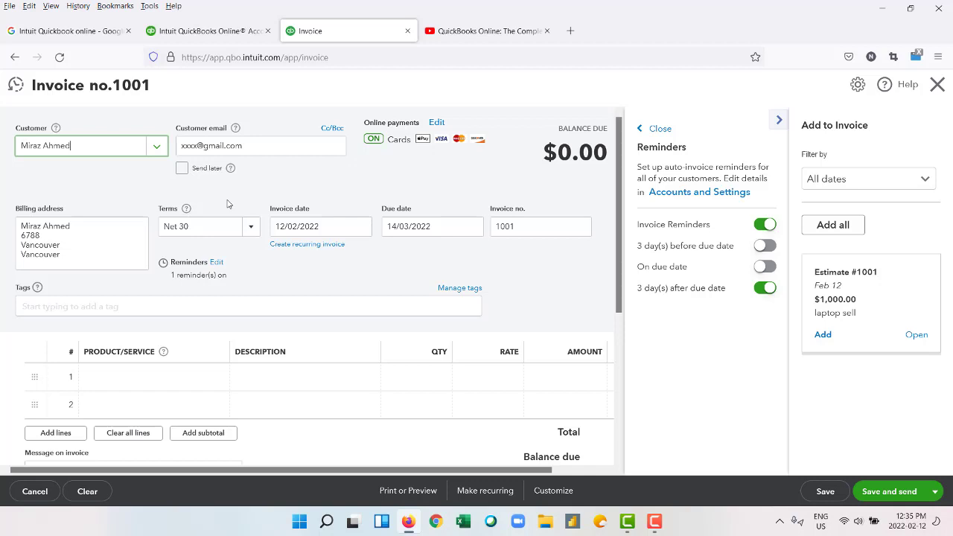
# Put the 1,000.00 Laptop product on invoice 1001's first line and save and close it.
pyautogui.scroll(-3, 206, 300)
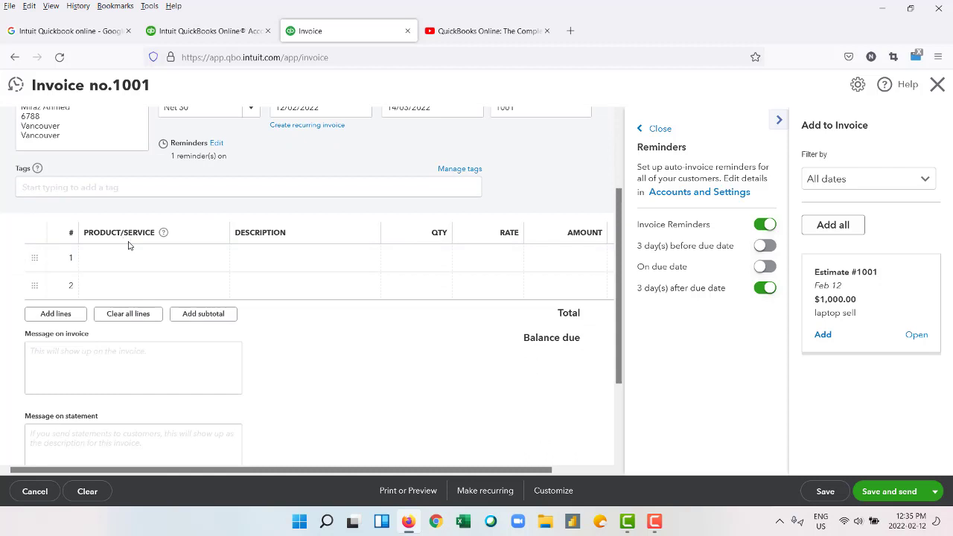
pyautogui.click(151, 254)
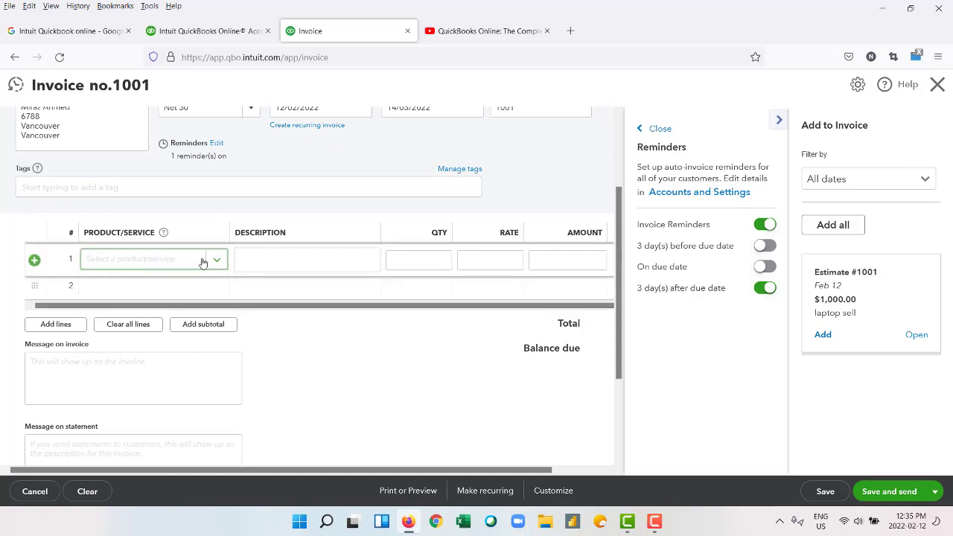
pyautogui.click(194, 260)
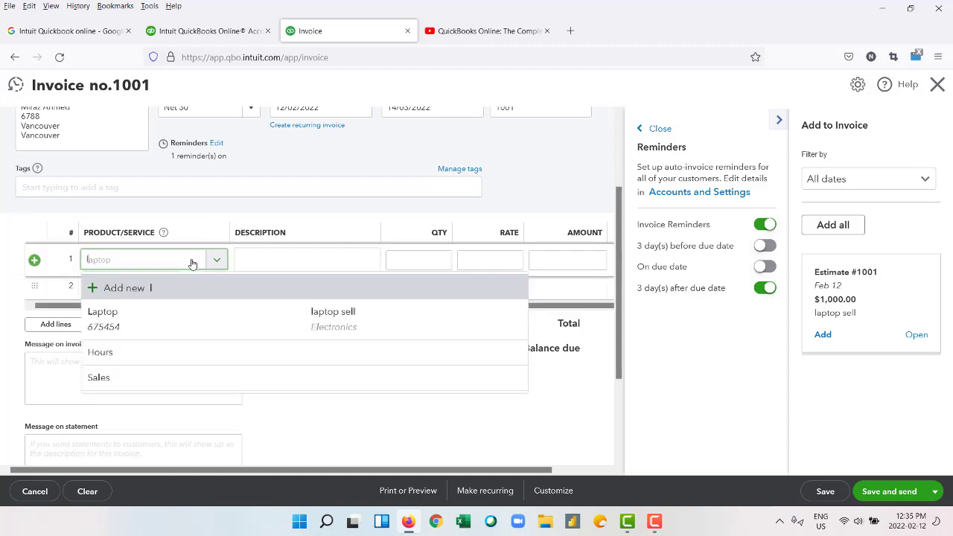
pyautogui.click(153, 321)
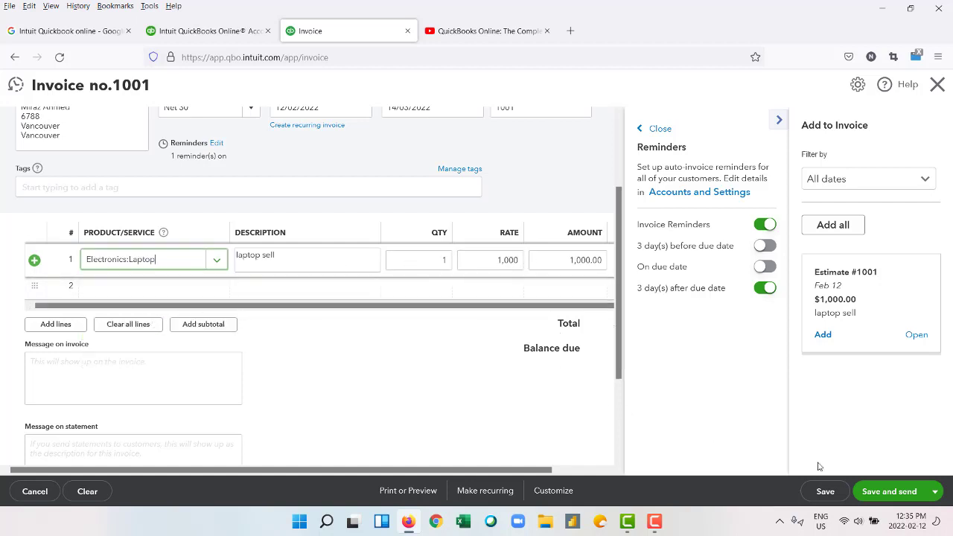
pyautogui.click(934, 491)
pyautogui.click(908, 452)
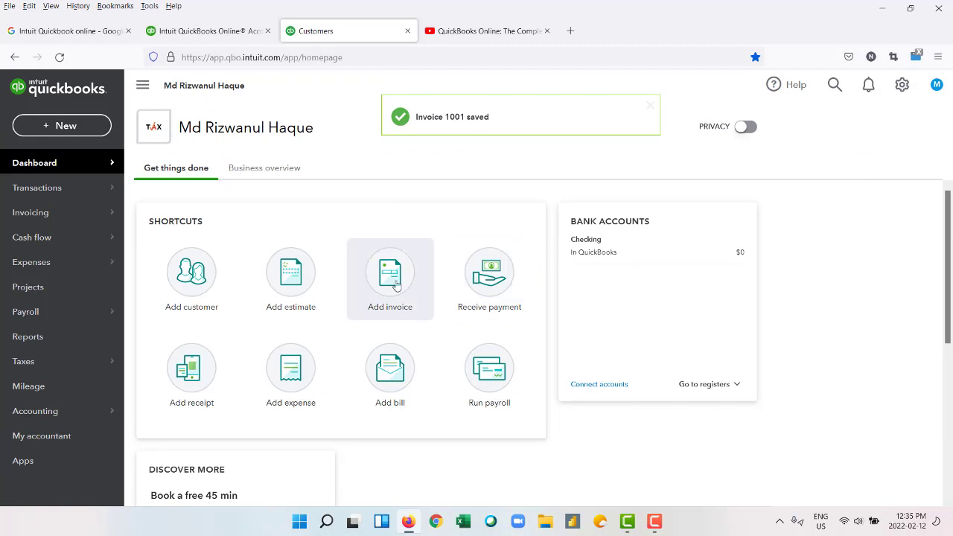
# Start a new invoice, then cancel the empty form.
pyautogui.click(397, 288)
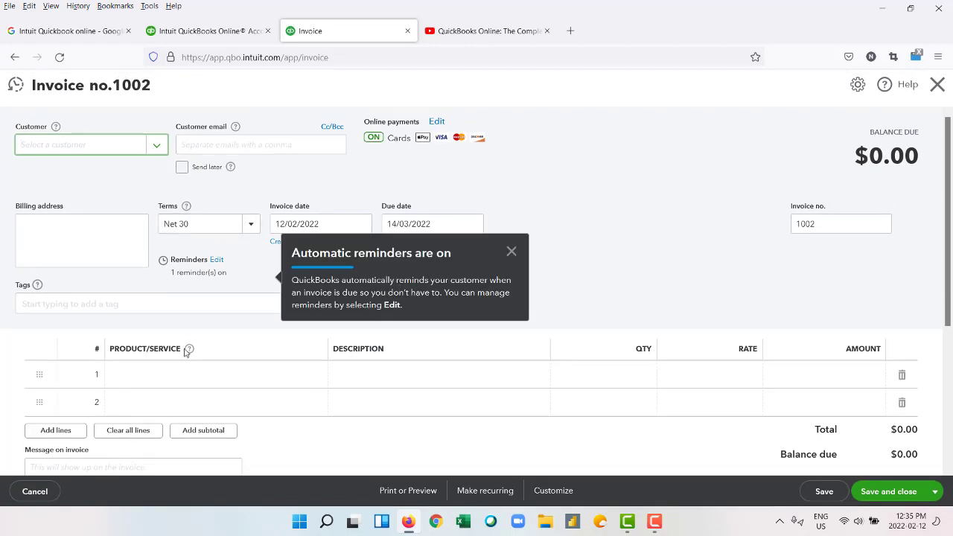
pyautogui.scroll(-3, 224, 350)
pyautogui.scroll(3, 400, 328)
pyautogui.click(35, 491)
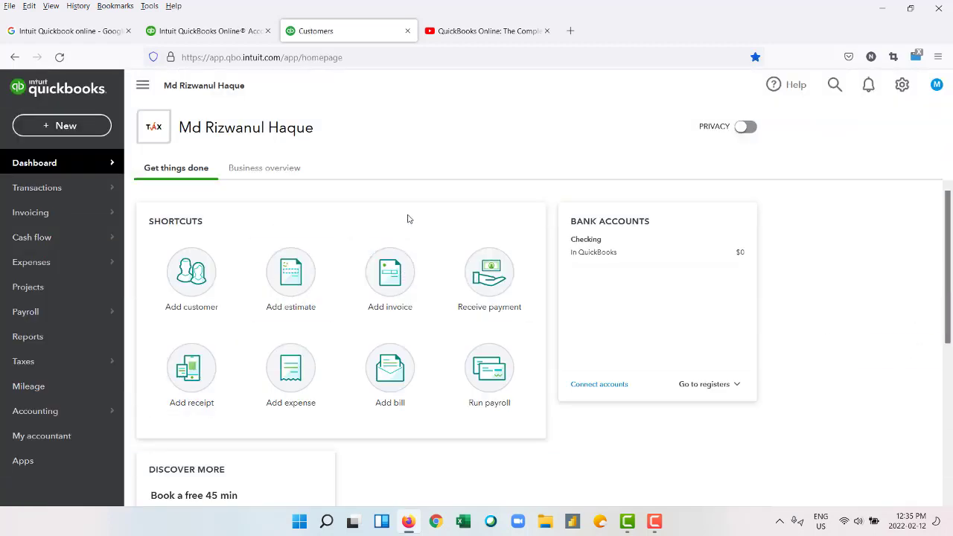
# Start a payment from the invoice's customer, paid by Cheque and deposited to Checking.
pyautogui.click(496, 281)
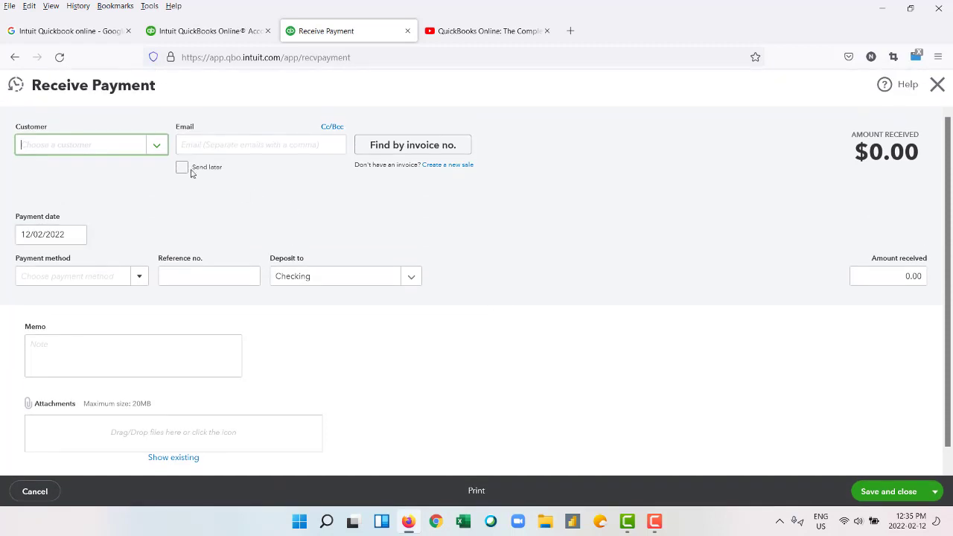
pyautogui.click(157, 145)
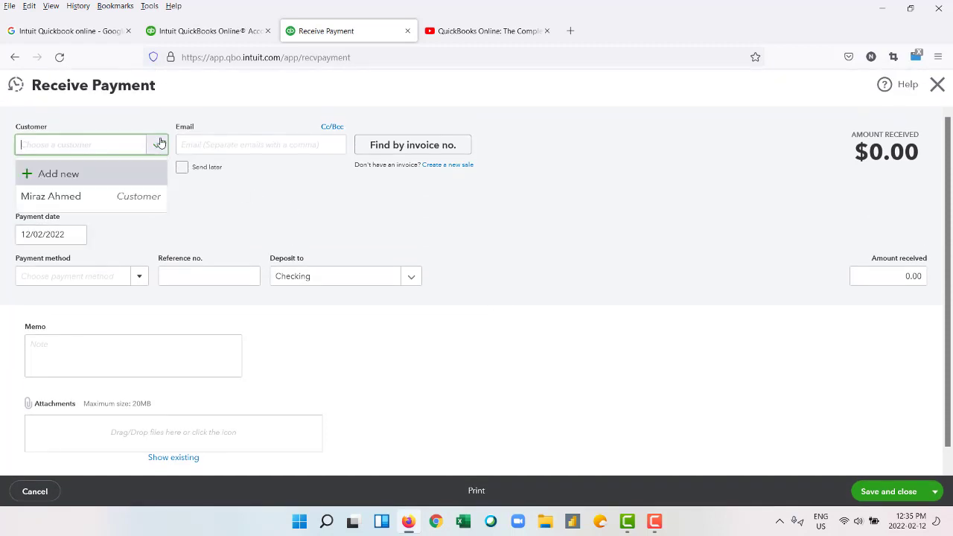
pyautogui.click(87, 199)
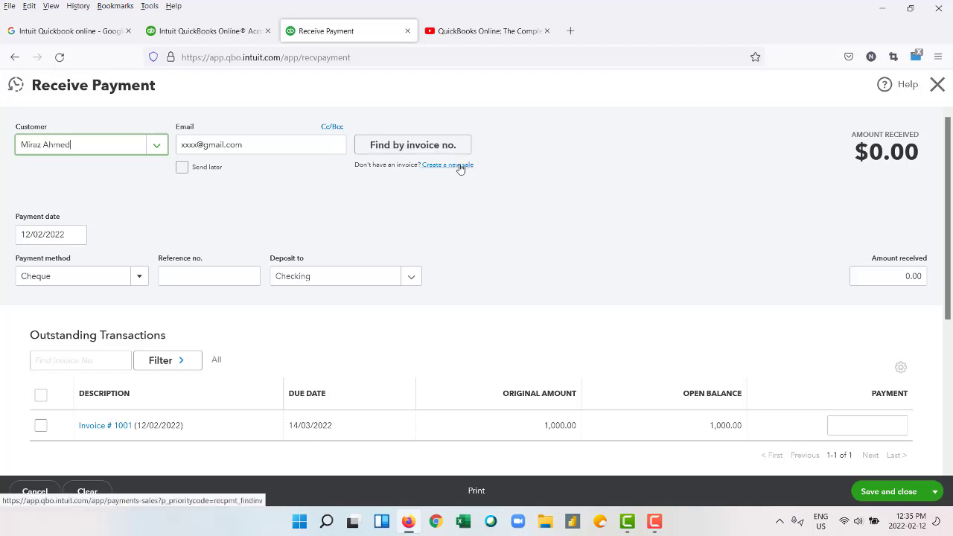
pyautogui.click(140, 277)
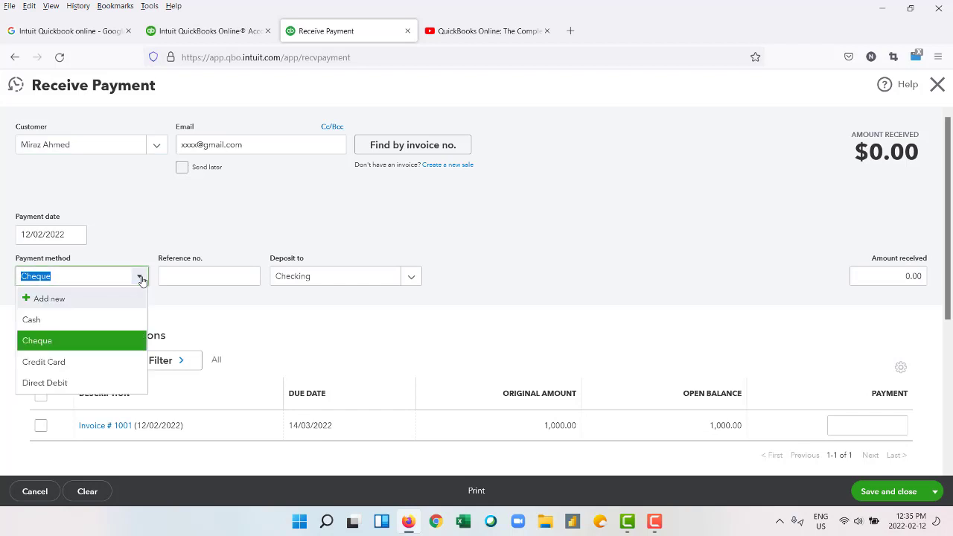
pyautogui.click(118, 346)
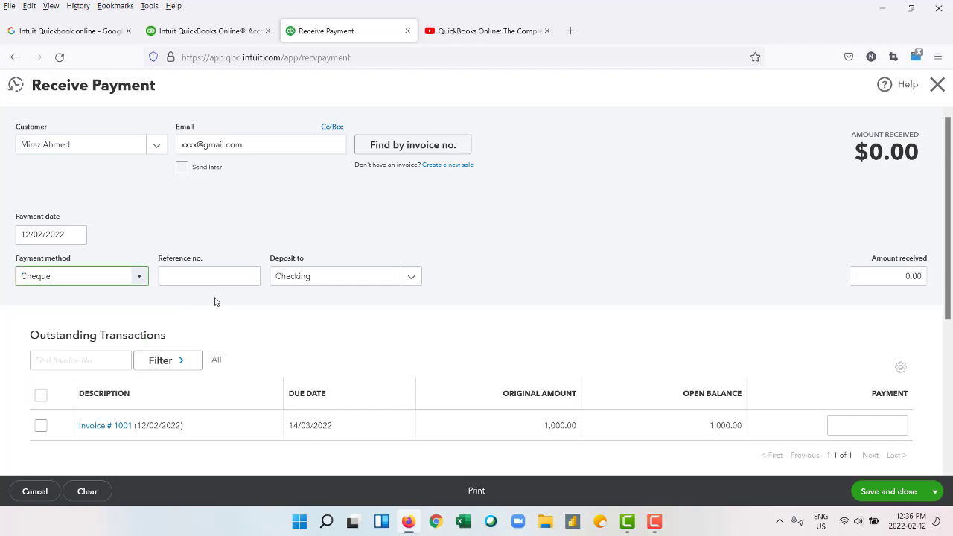
pyautogui.click(412, 277)
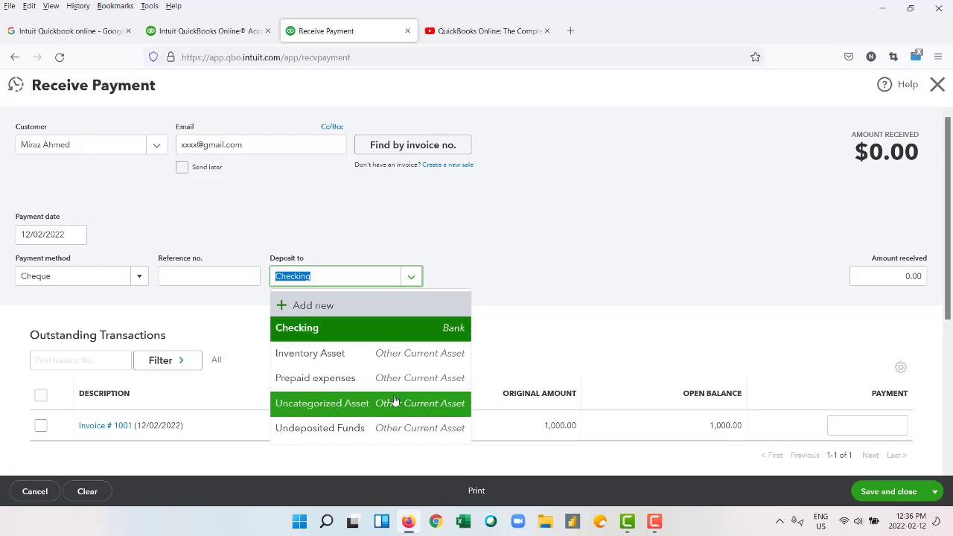
pyautogui.click(402, 336)
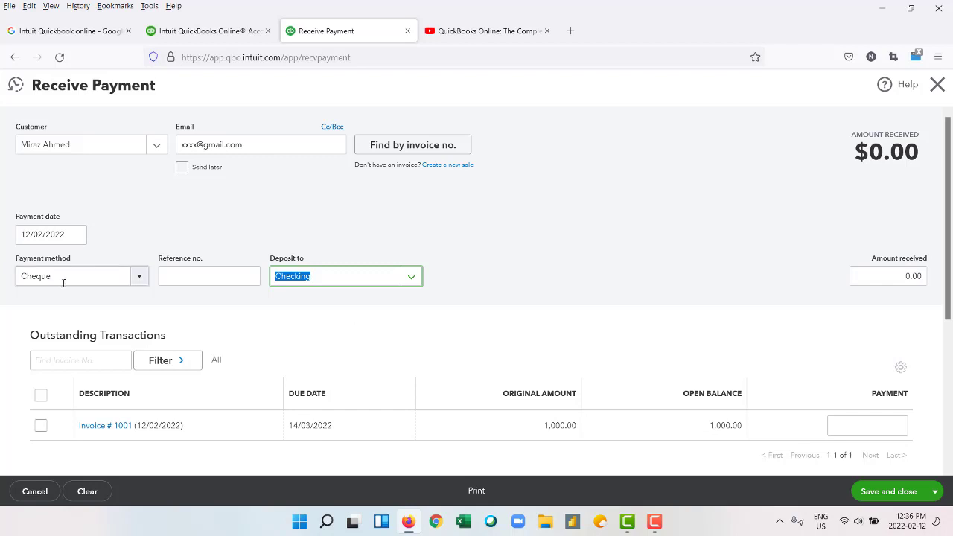
pyautogui.click(384, 314)
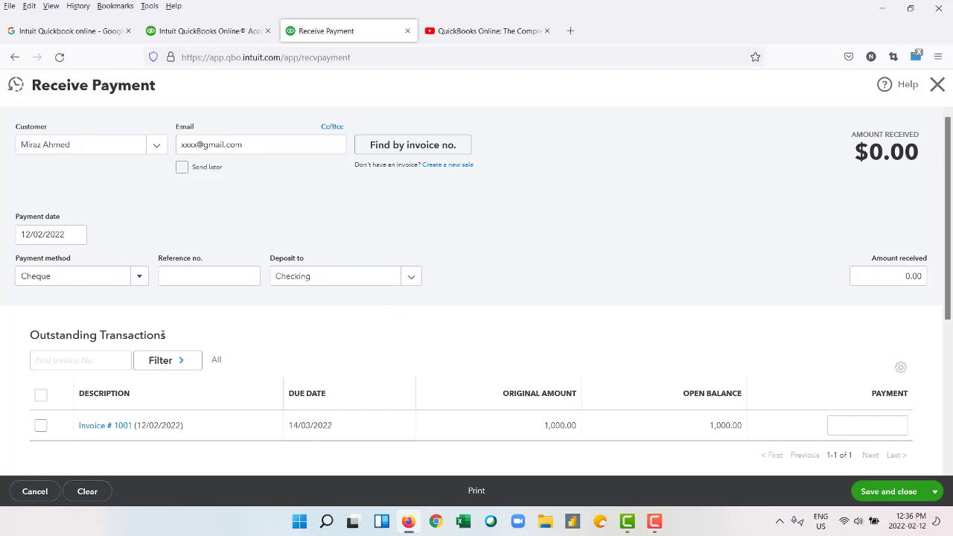
pyautogui.scroll(-2, 159, 335)
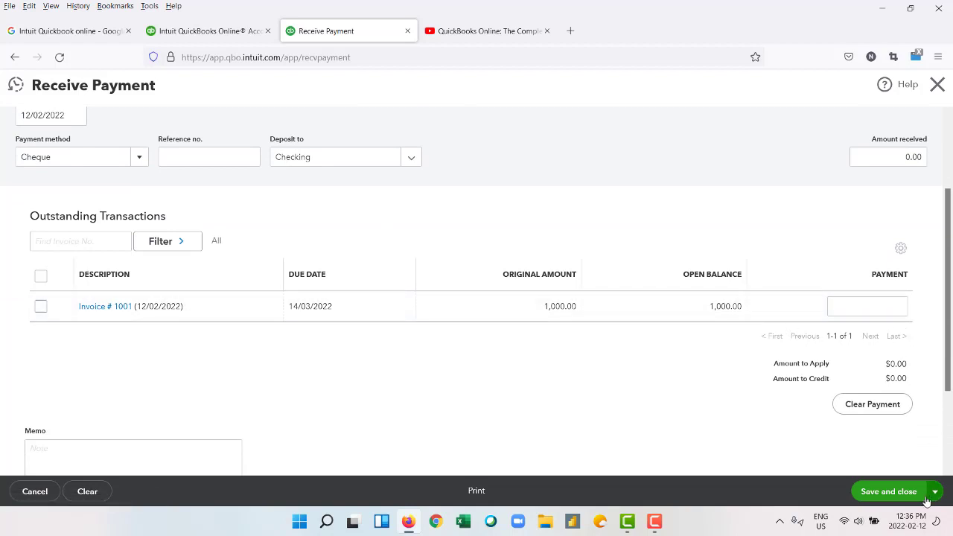
pyautogui.scroll(1, 635, 412)
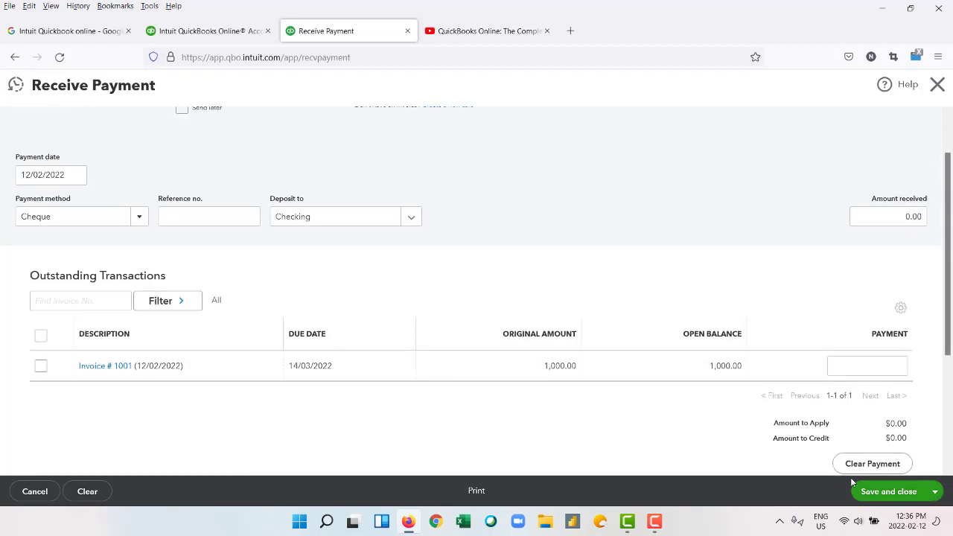
# Switch the payment's save button to Save and new.
pyautogui.click(887, 491)
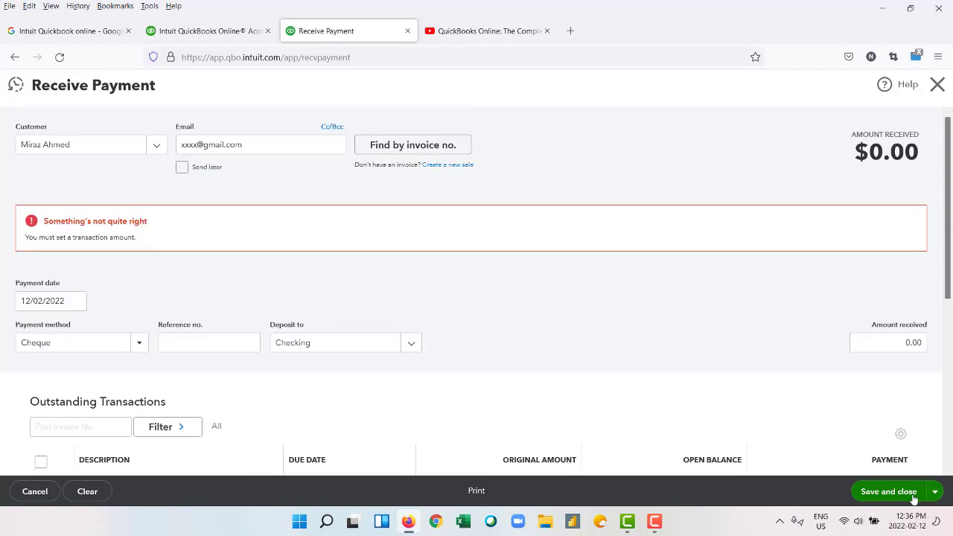
pyautogui.click(934, 492)
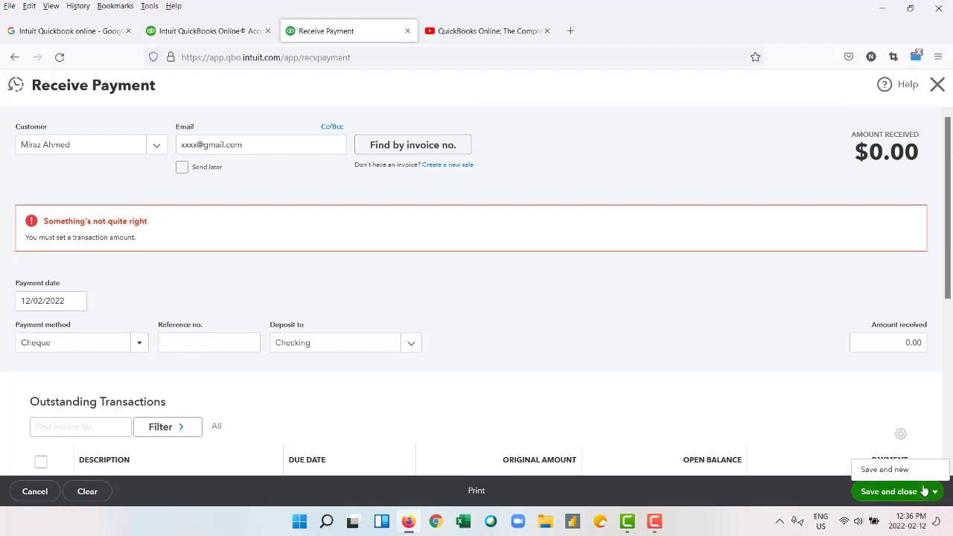
pyautogui.click(893, 471)
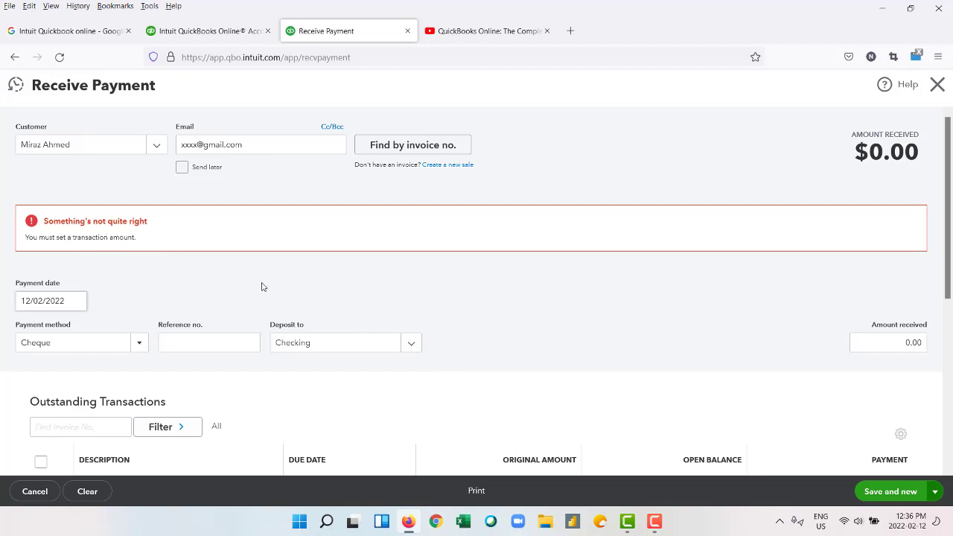
# Enter a 1000 payment against invoice 1001, save it, and cancel the fresh payment form.
pyautogui.scroll(-3, 266, 288)
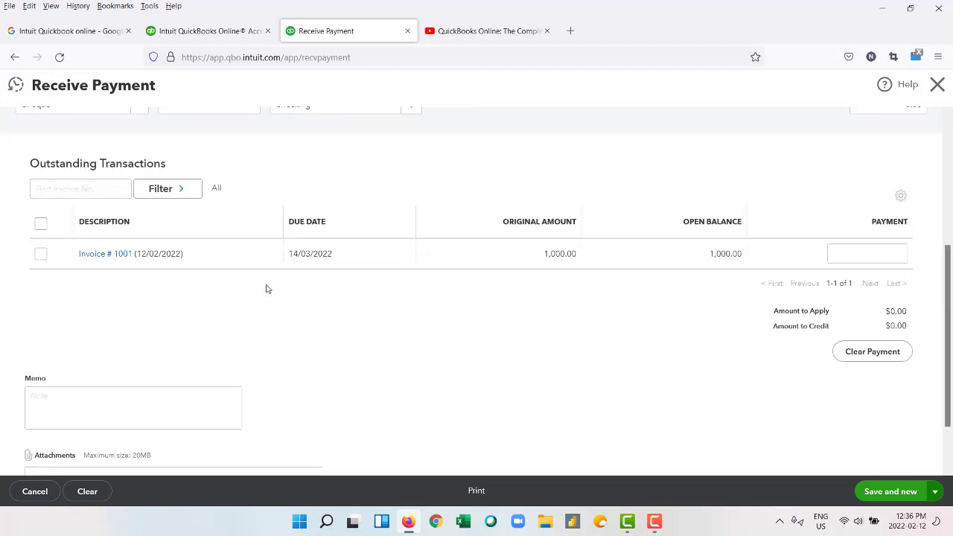
pyautogui.click(862, 253)
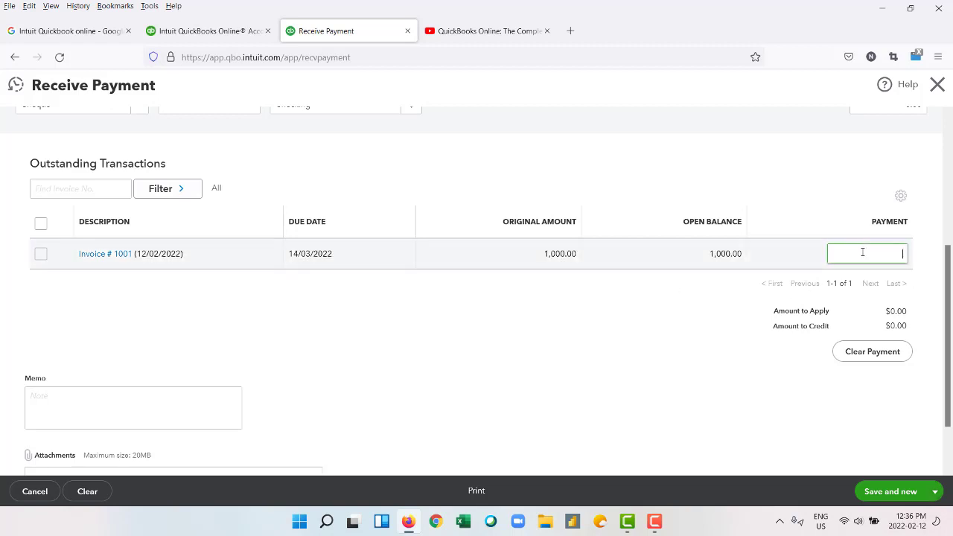
pyautogui.write('1000')
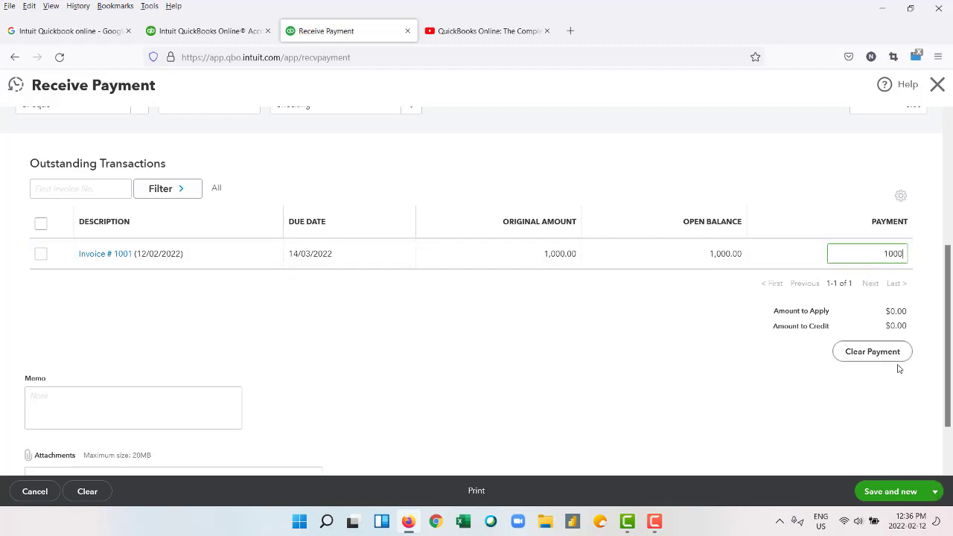
pyautogui.click(885, 491)
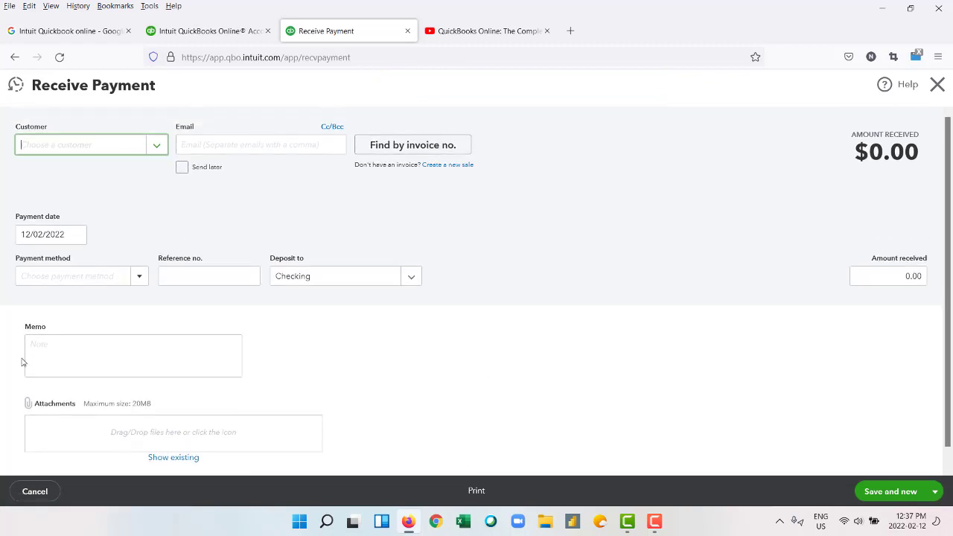
pyautogui.click(15, 87)
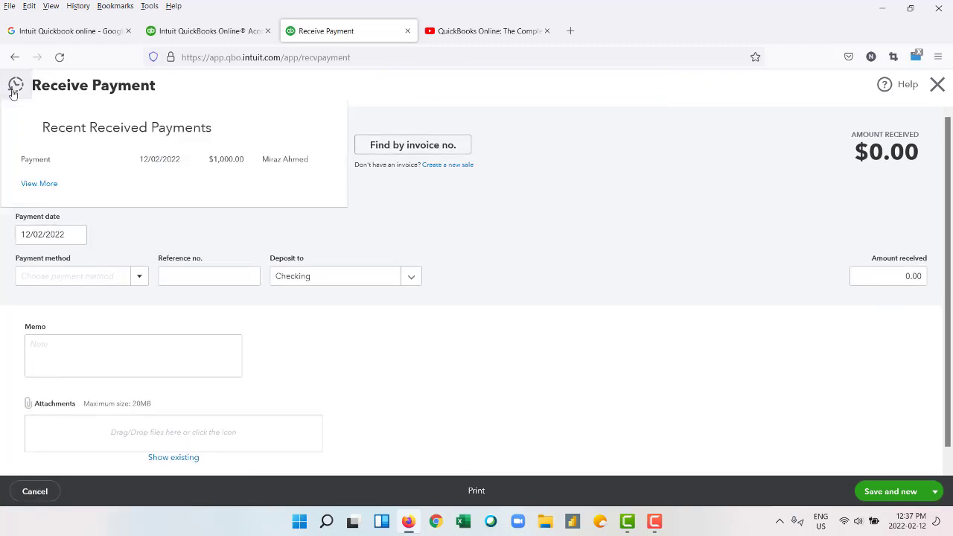
pyautogui.click(34, 492)
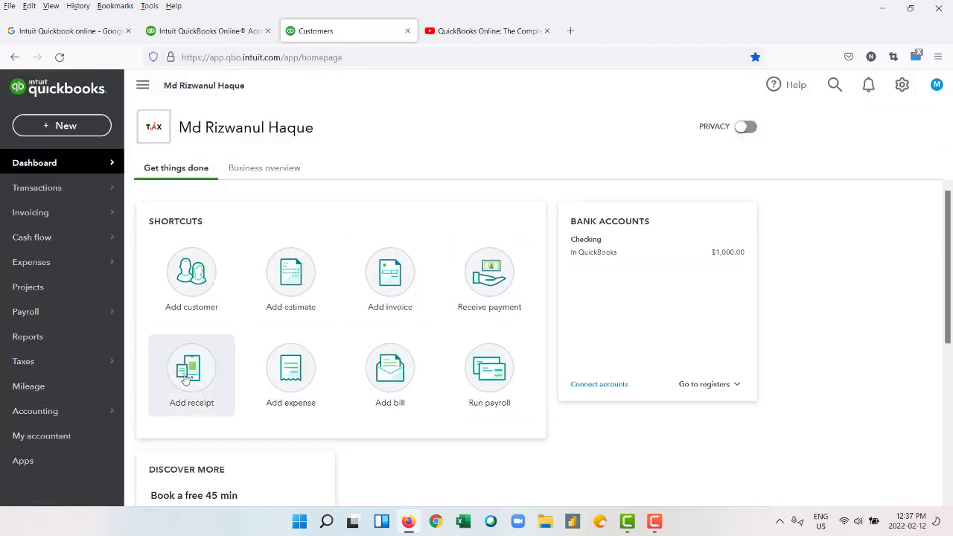
# Visit the Receipts page to look at adding a receipt.
pyautogui.click(183, 384)
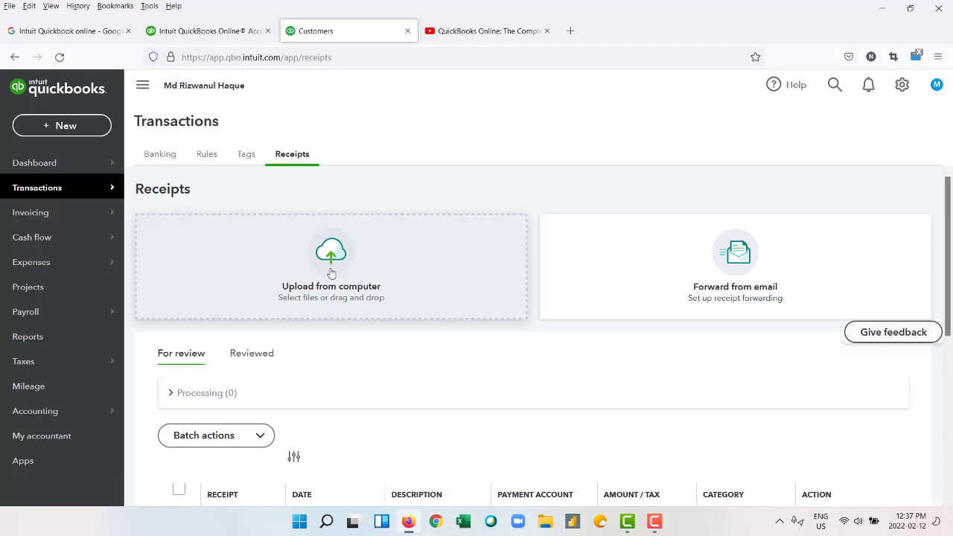
pyautogui.scroll(-3, 332, 275)
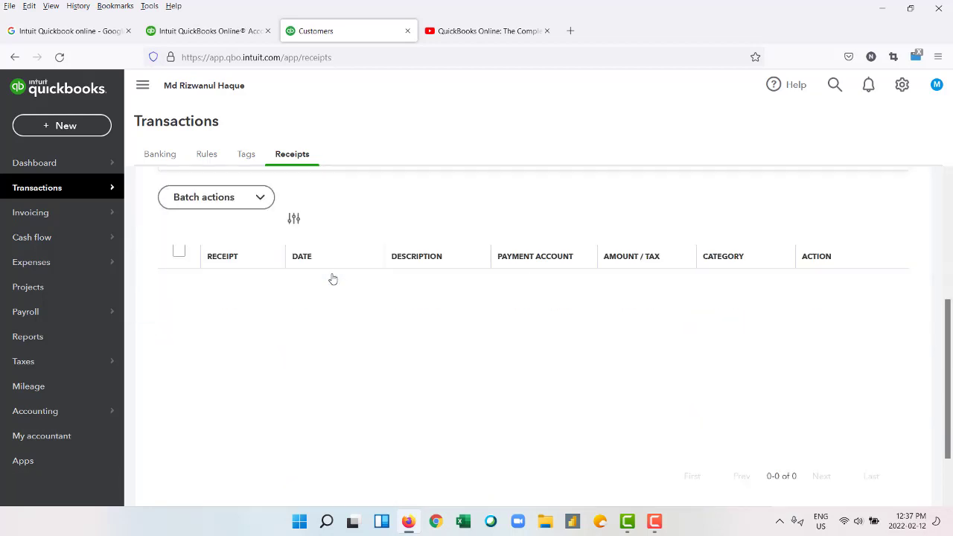
pyautogui.scroll(3, 333, 278)
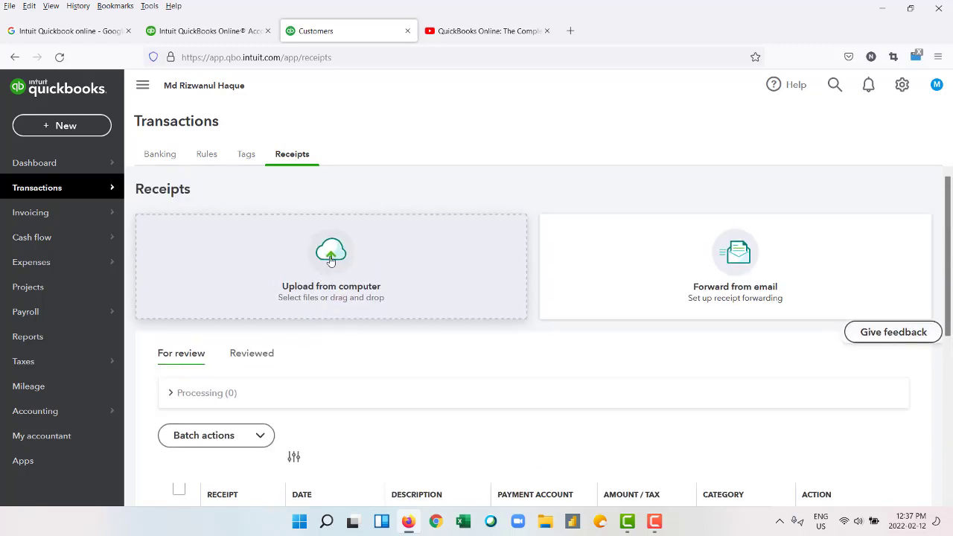
# Open the banking transactions page, try Connect account, then go back.
pyautogui.click(147, 159)
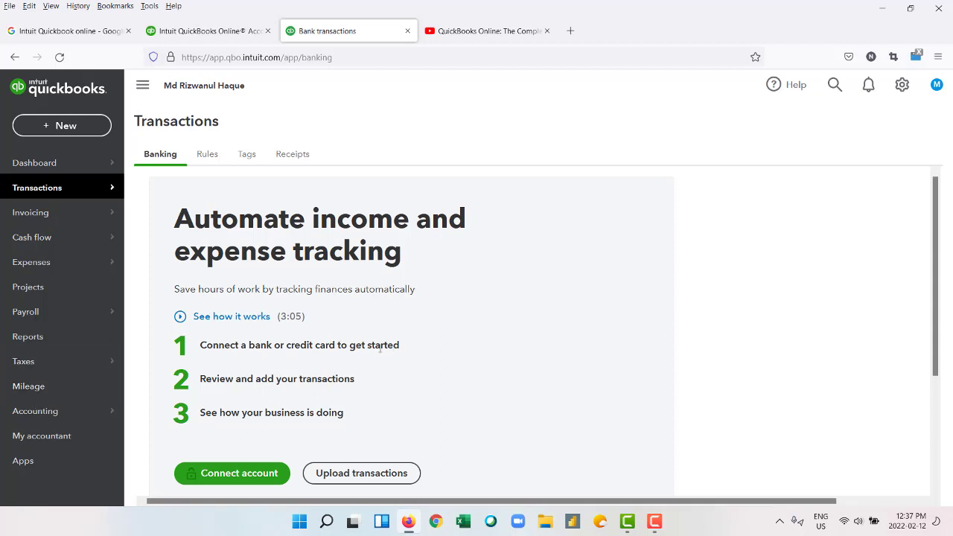
pyautogui.scroll(-3, 387, 348)
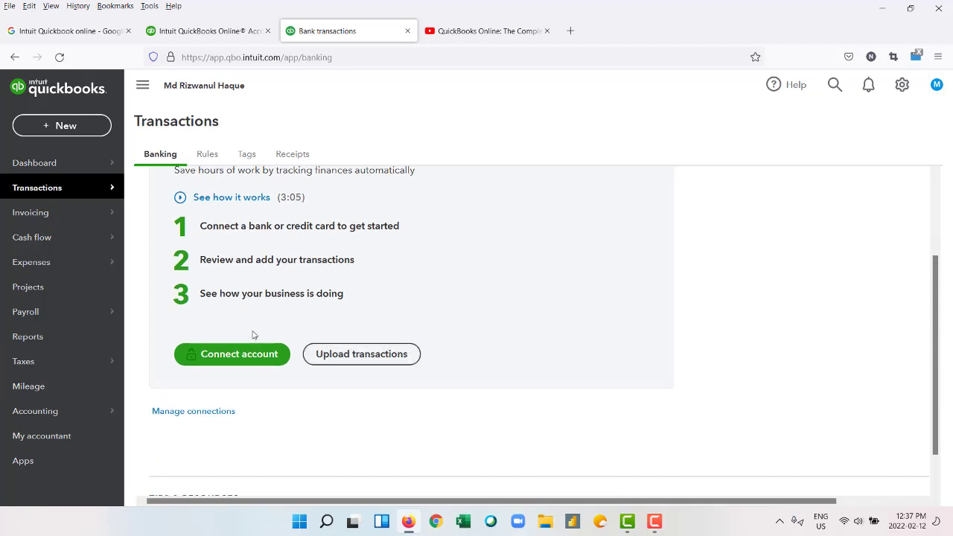
pyautogui.click(236, 362)
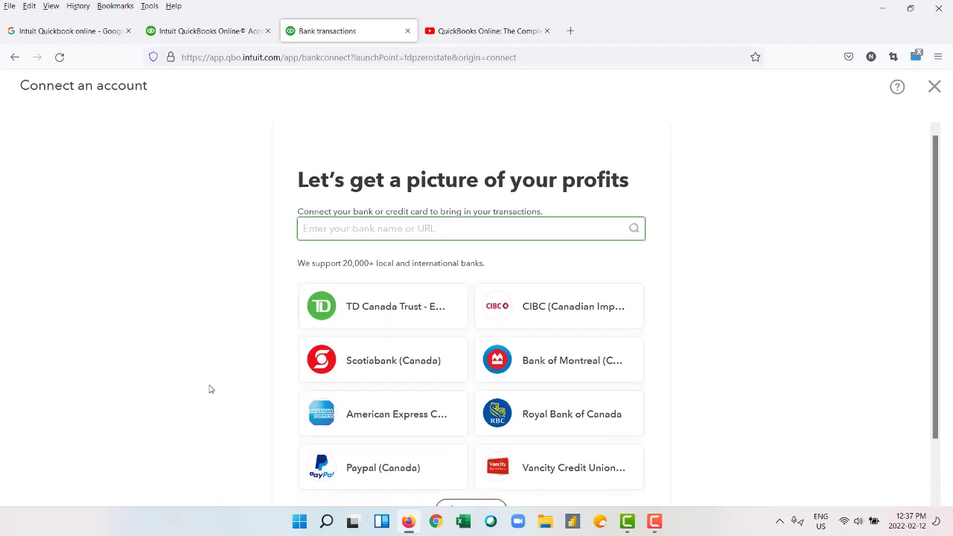
pyautogui.scroll(-2, 211, 389)
pyautogui.click(14, 56)
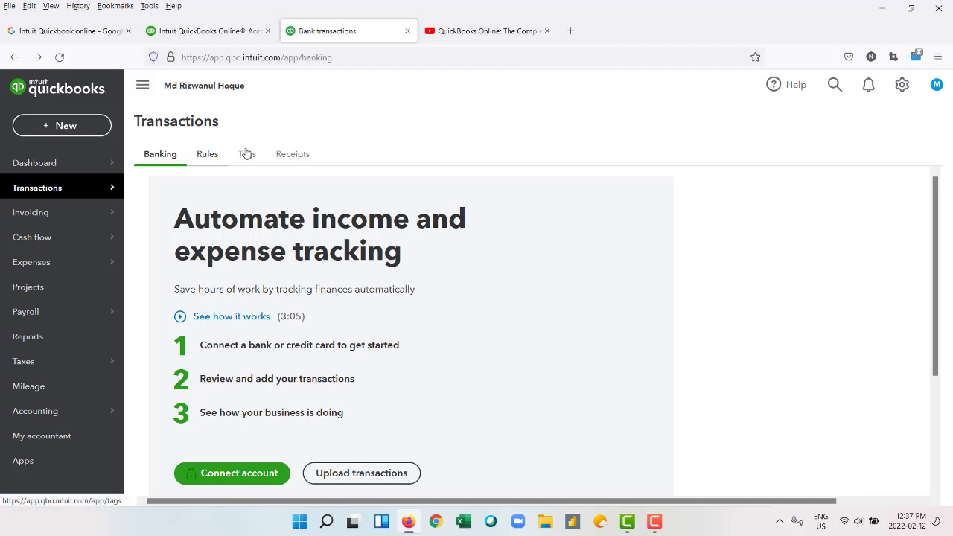
# Check the receipts waiting for review, then return to the Dashboard.
pyautogui.click(288, 151)
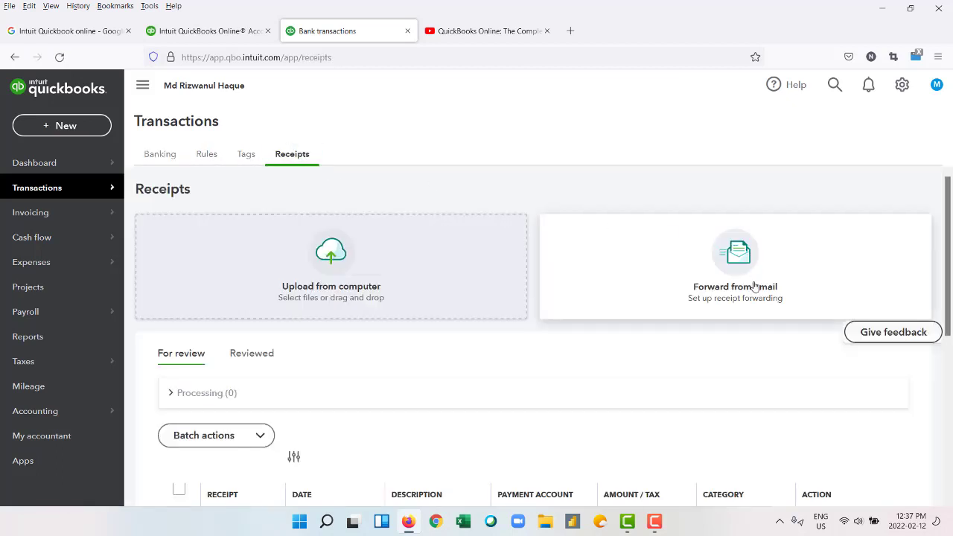
pyautogui.scroll(-3, 753, 326)
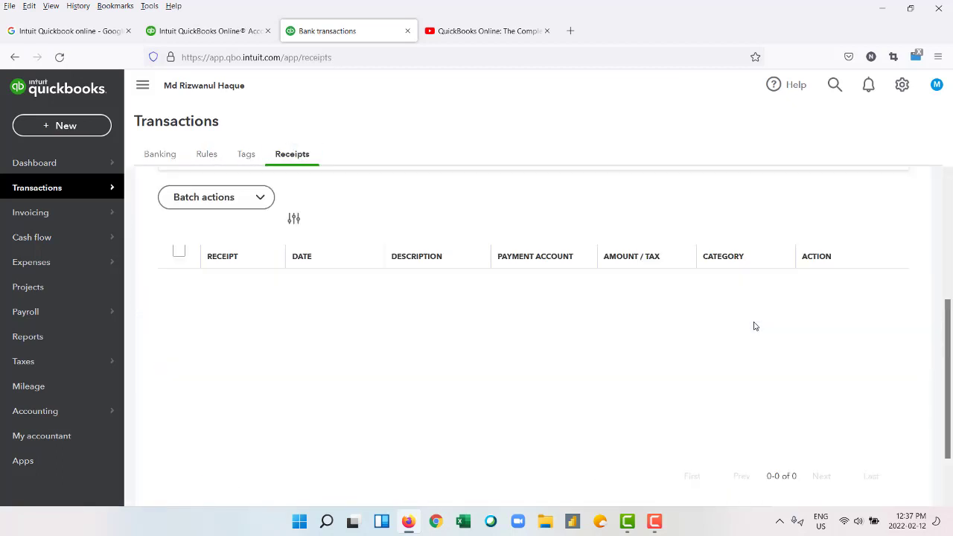
pyautogui.click(27, 171)
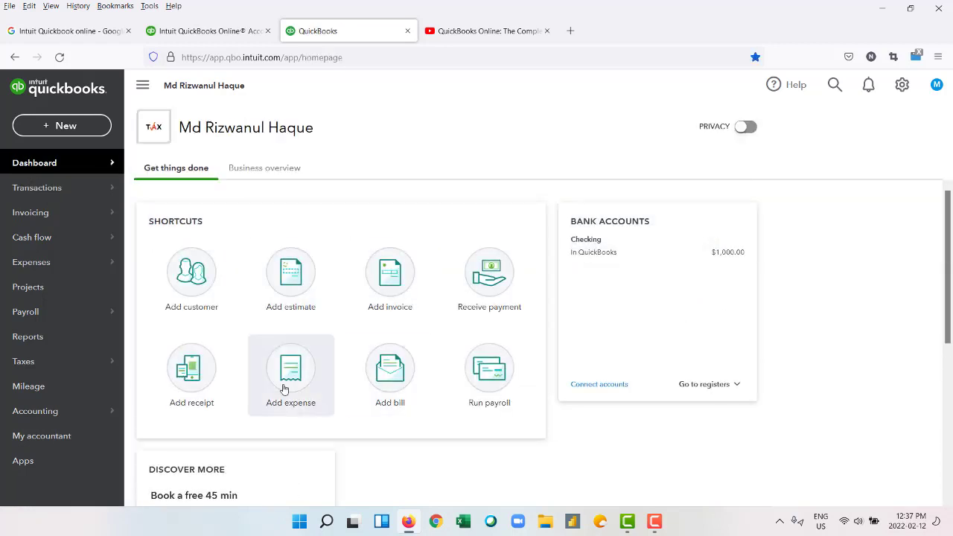
# Start a new expense paid from the Checking account.
pyautogui.click(284, 388)
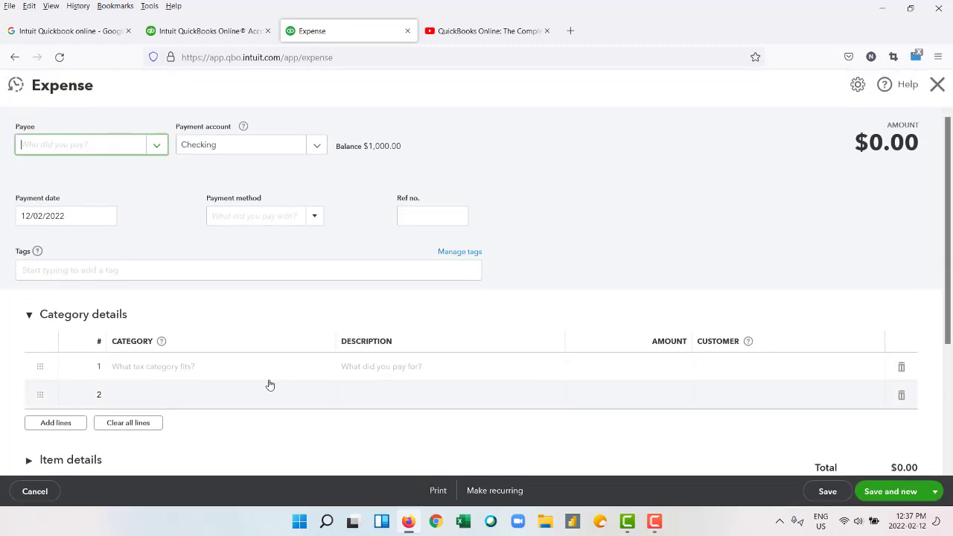
pyautogui.click(157, 146)
pyautogui.click(164, 148)
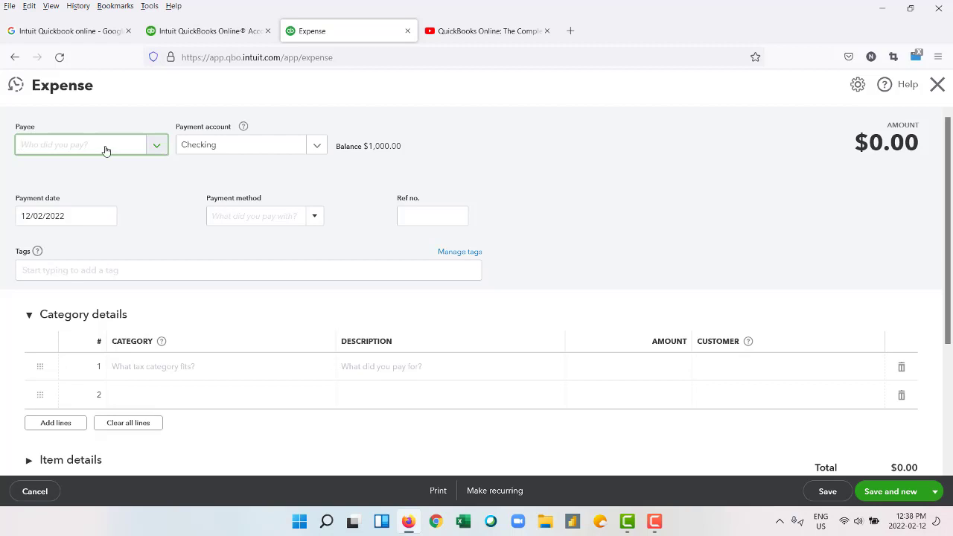
pyautogui.click(318, 146)
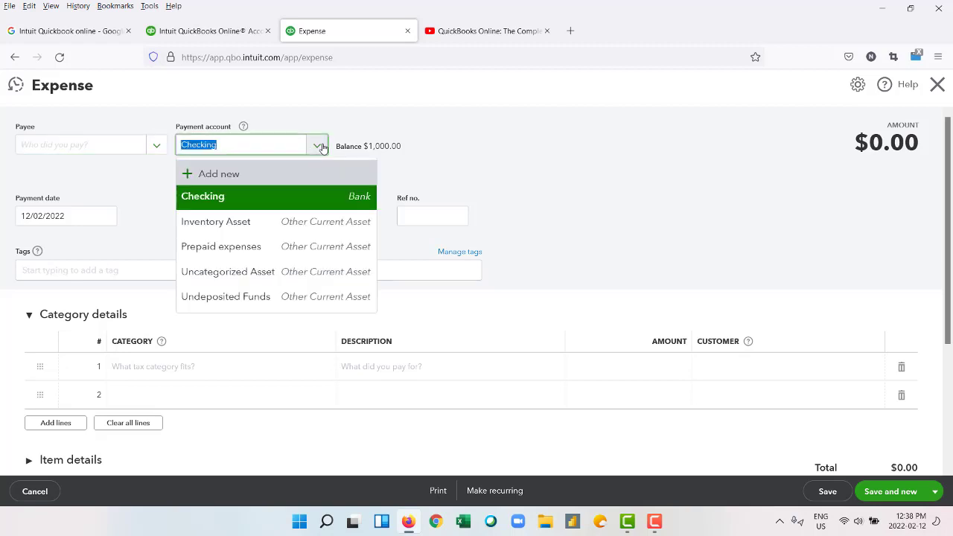
pyautogui.click(320, 146)
pyautogui.click(490, 168)
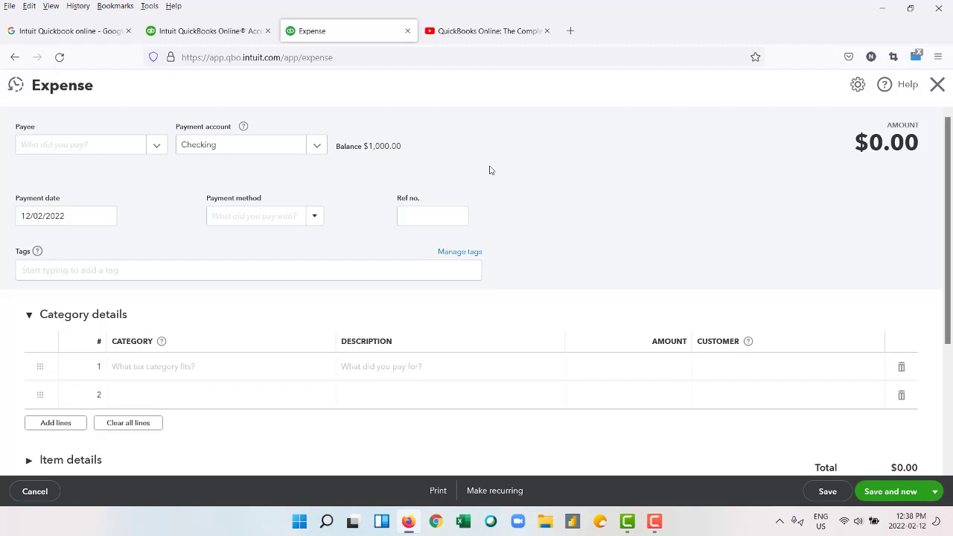
# Add a new payee as a supplier, entering its first and last name and company alibab.
pyautogui.click(161, 145)
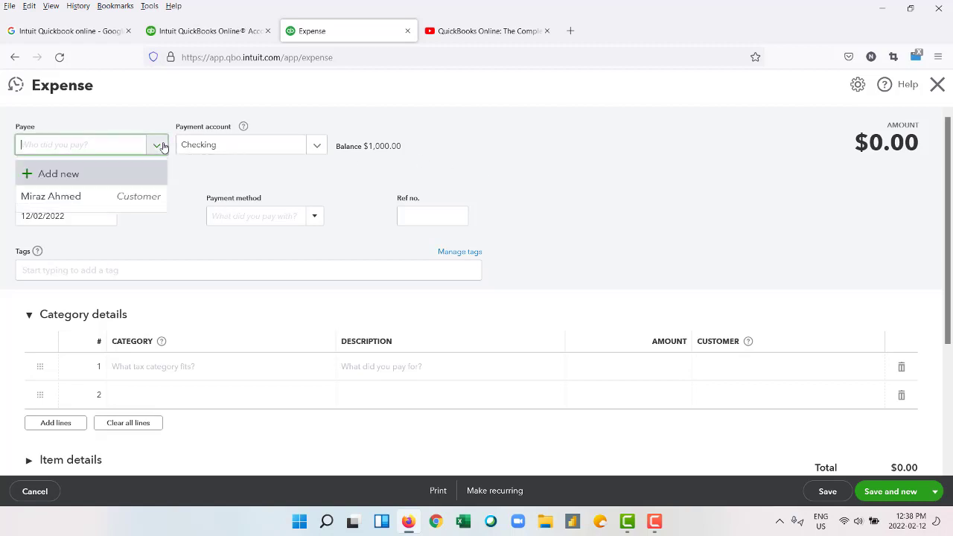
pyautogui.click(58, 173)
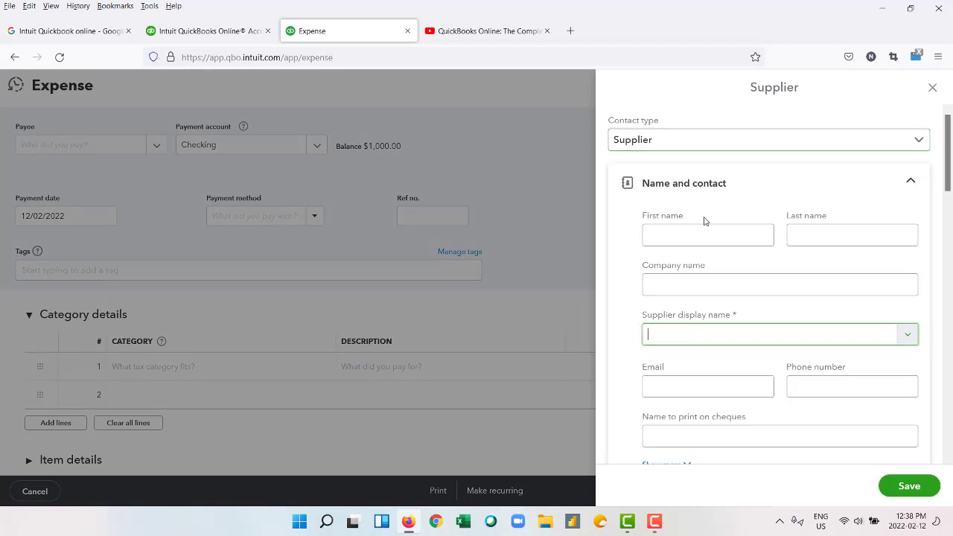
pyautogui.click(689, 234)
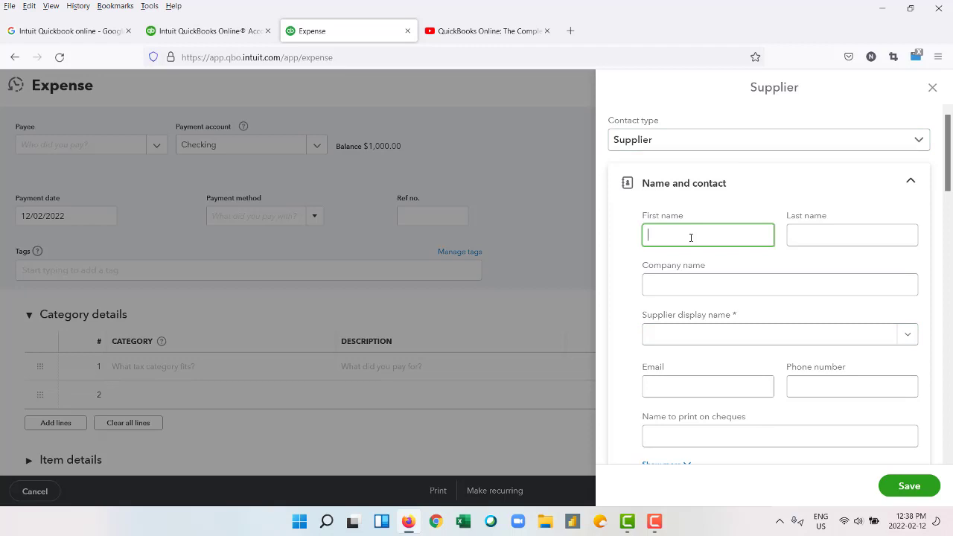
pyautogui.press('Tab')
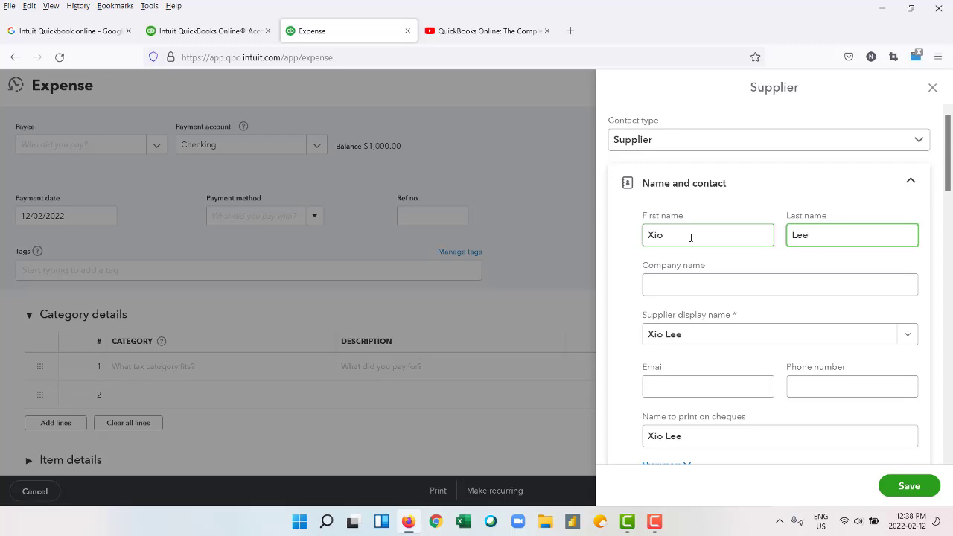
pyautogui.click(679, 281)
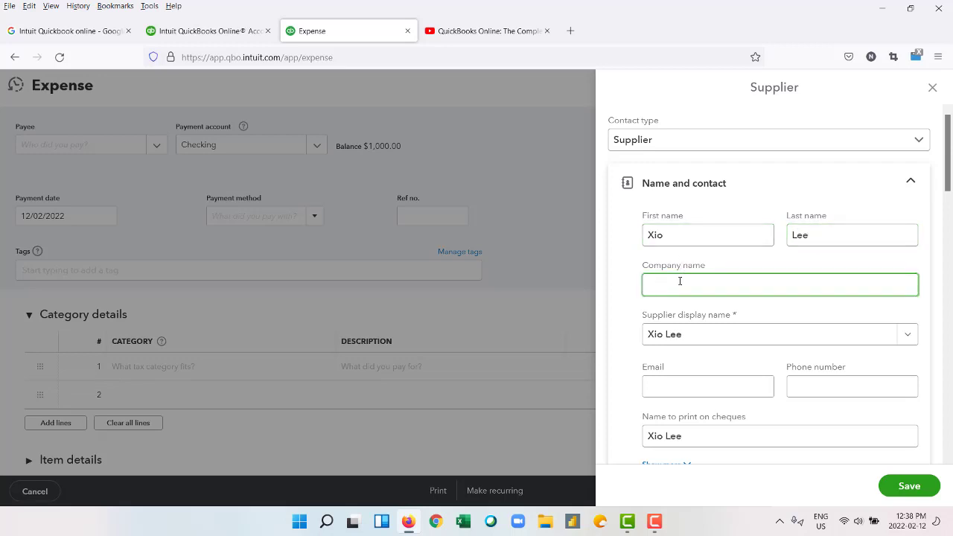
pyautogui.write('alibaba.com')
# Fill in the supplier's e-mail address and phone number.
pyautogui.click(732, 382)
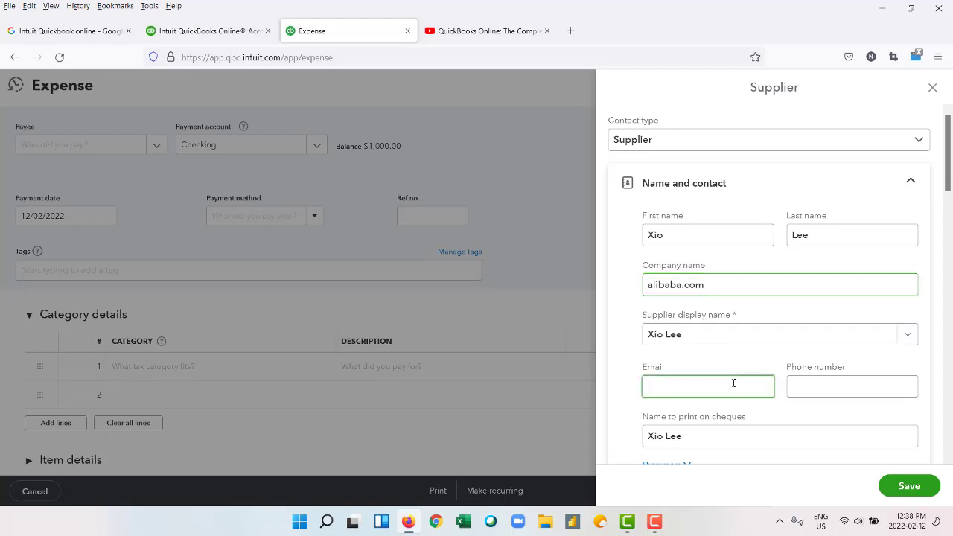
pyautogui.write('rertttte')
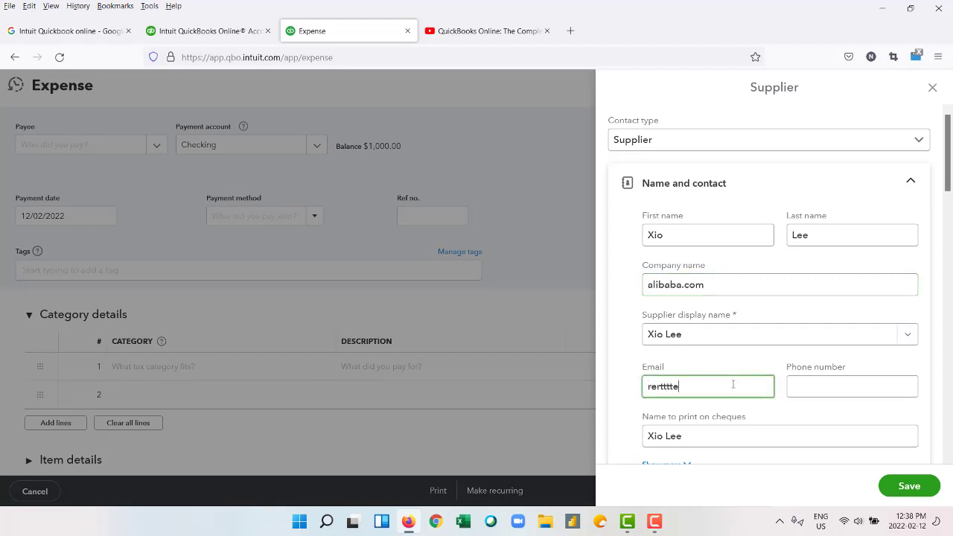
pyautogui.write('@gmail.com')
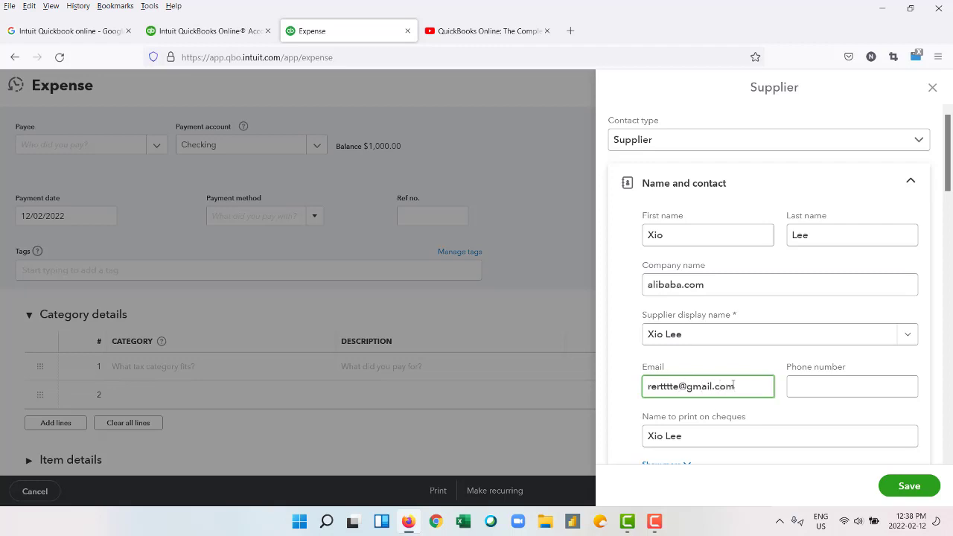
pyautogui.click(839, 379)
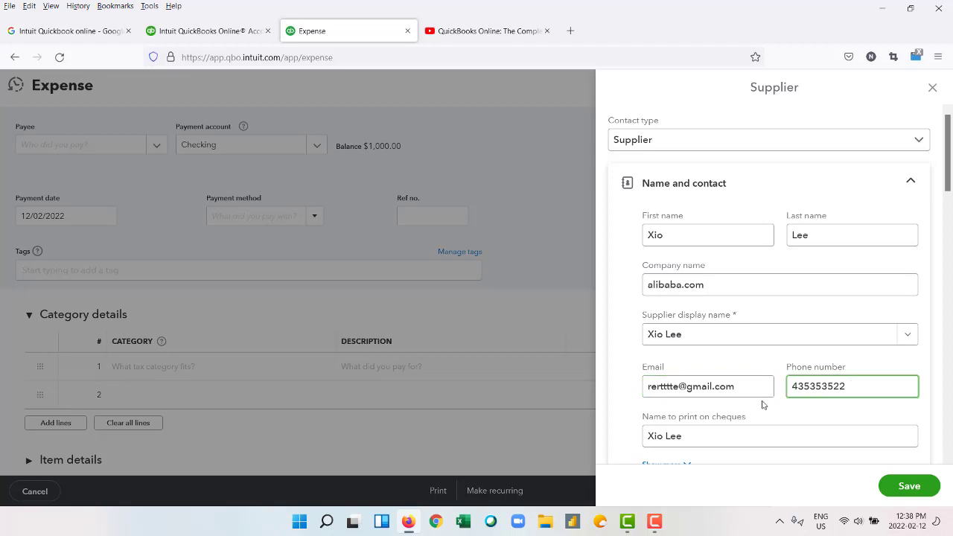
# Enter the supplier's street lines, city, province, postal code and country.
pyautogui.scroll(-3, 717, 423)
pyautogui.click(734, 400)
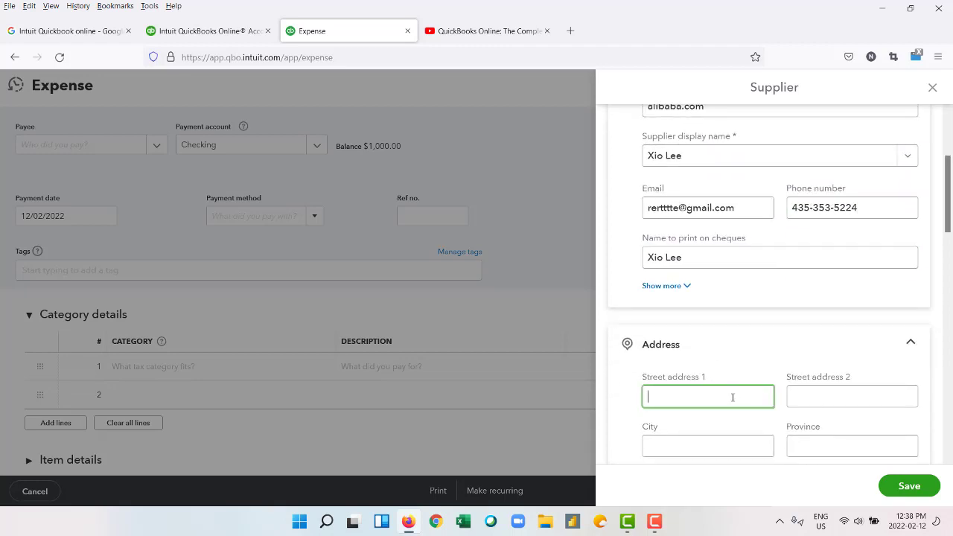
pyautogui.write('dfgdsg')
pyautogui.click(851, 396)
pyautogui.write('fds')
pyautogui.click(726, 447)
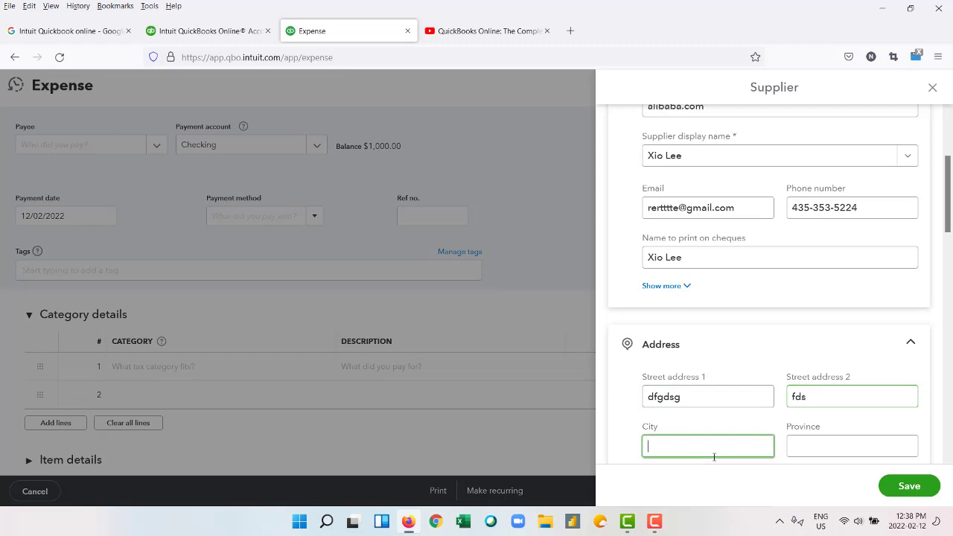
pyautogui.write('fdsg')
pyautogui.click(804, 446)
pyautogui.write('ggsdg')
pyautogui.scroll(-3, 773, 398)
pyautogui.write('gd')
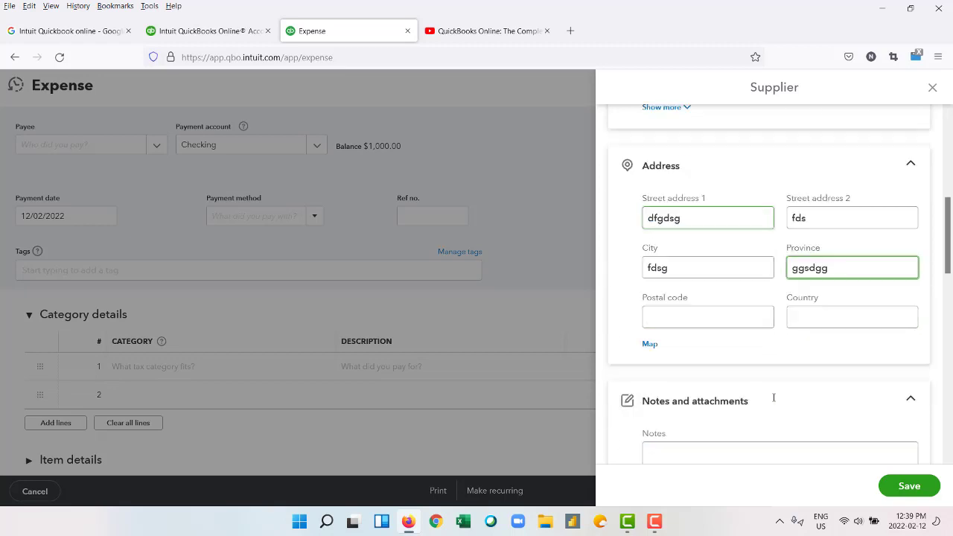
pyautogui.click(704, 317)
pyautogui.write('gdsgg')
pyautogui.click(799, 318)
pyautogui.write('ergegwg')
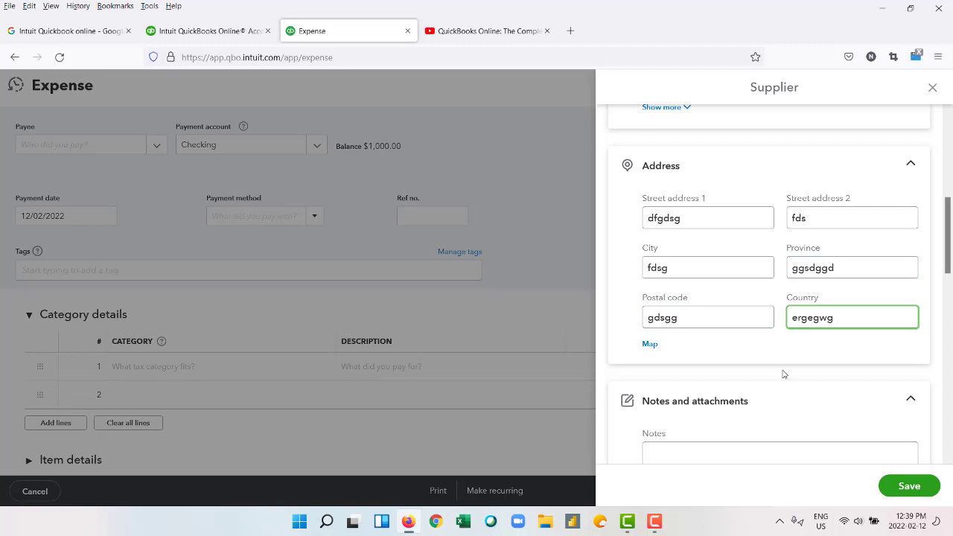
pyautogui.scroll(-2, 782, 375)
pyautogui.scroll(-3, 783, 375)
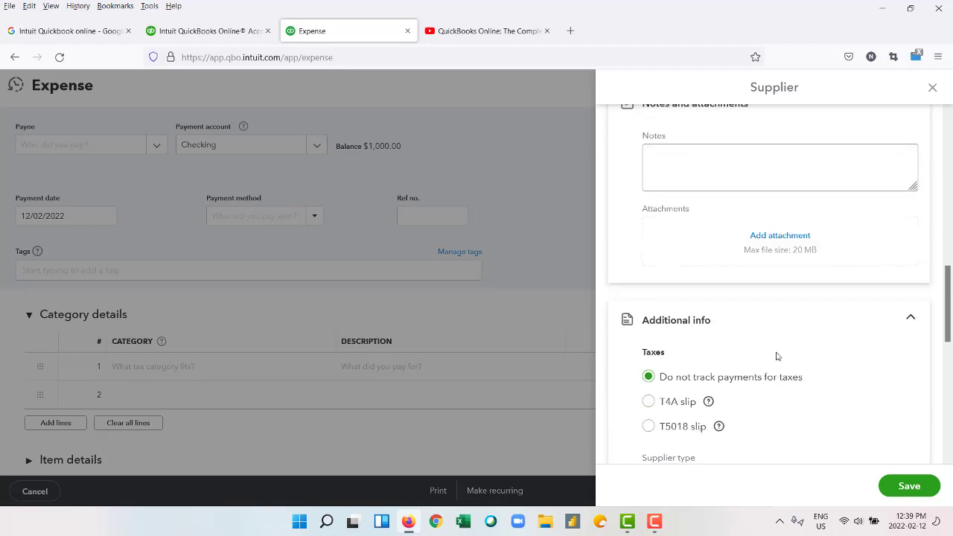
pyautogui.scroll(-3, 774, 355)
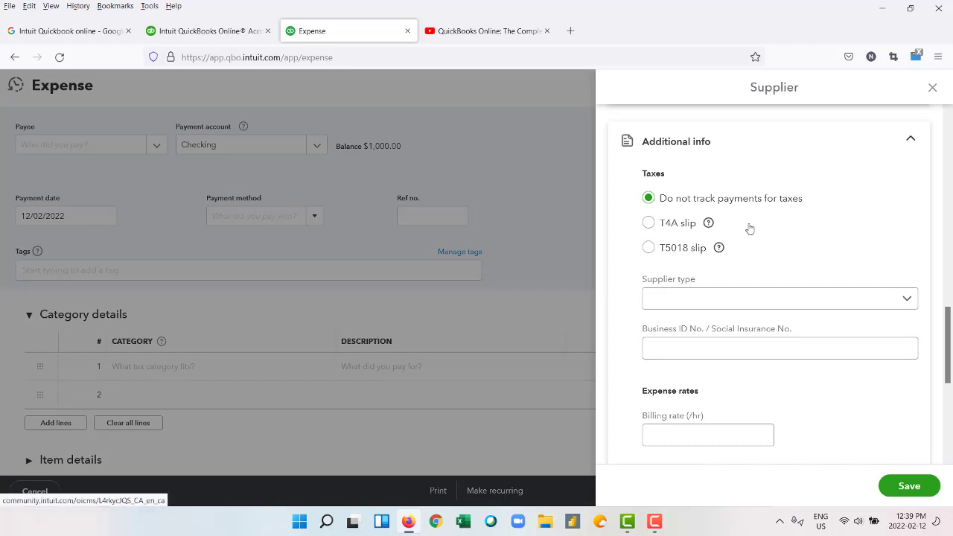
# Read the T4A slip help article, then go back to the supplier form.
pyautogui.click(709, 227)
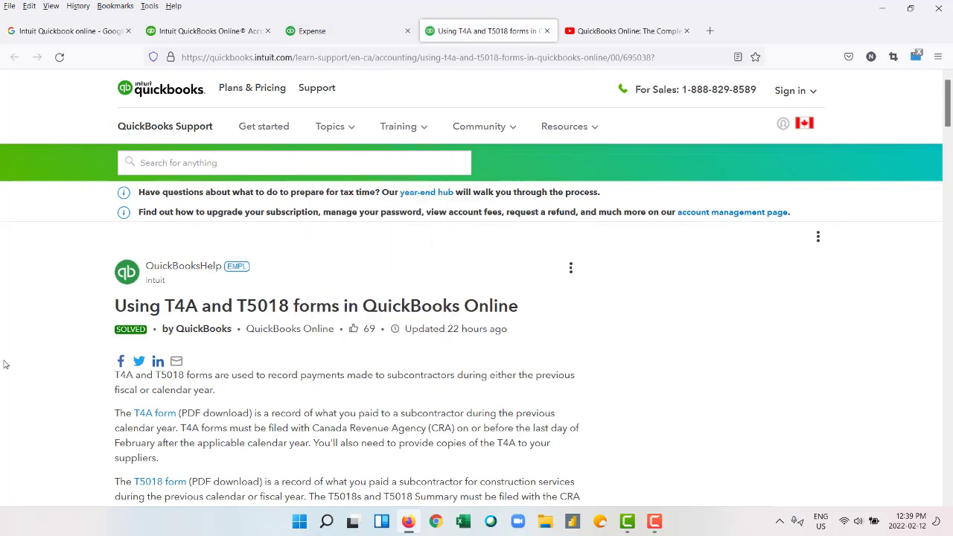
pyautogui.scroll(-2, 45, 355)
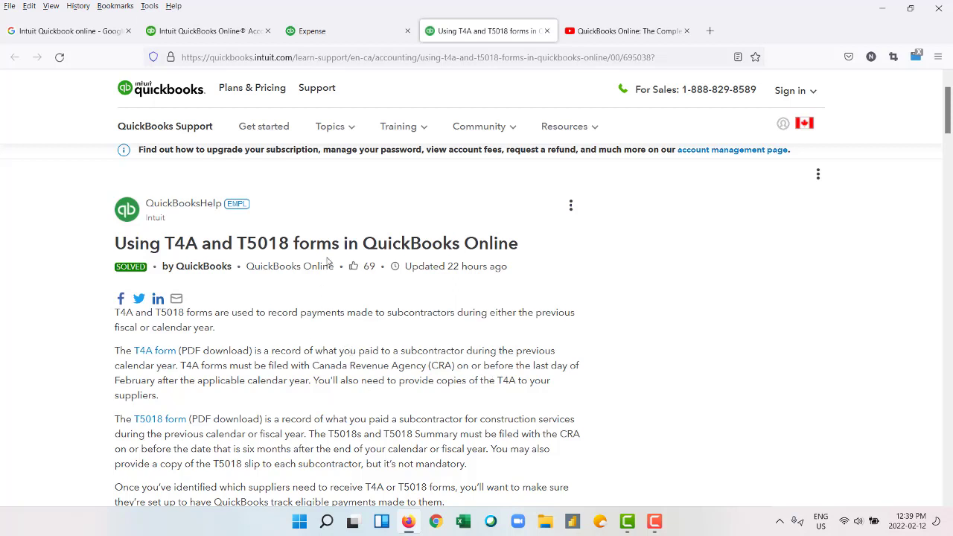
pyautogui.click(353, 36)
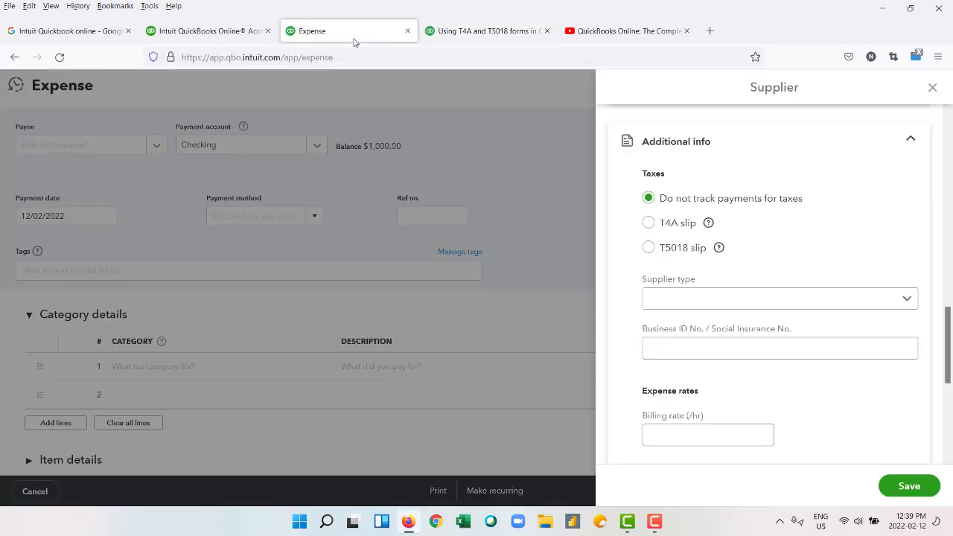
# Set the supplier type to Individual rather than Business.
pyautogui.click(719, 304)
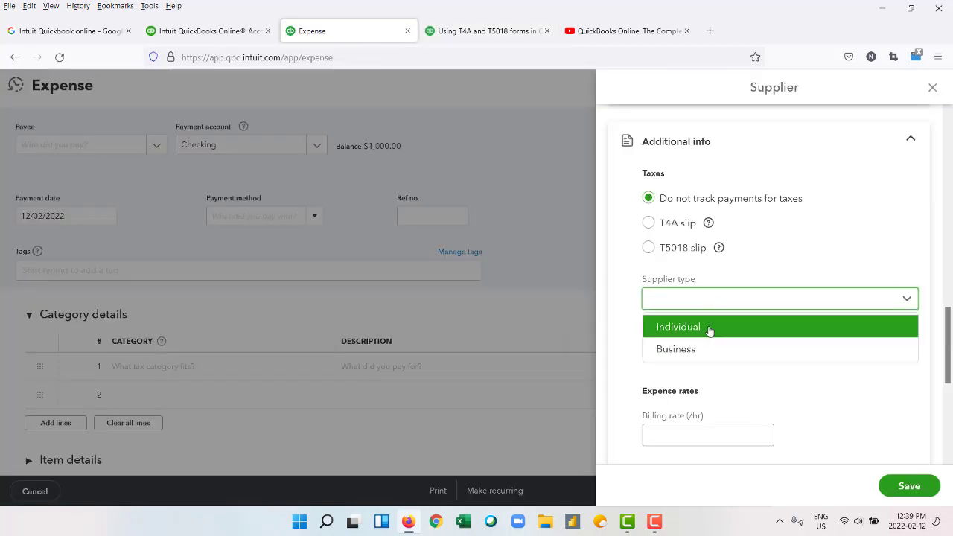
pyautogui.click(702, 349)
pyautogui.click(701, 350)
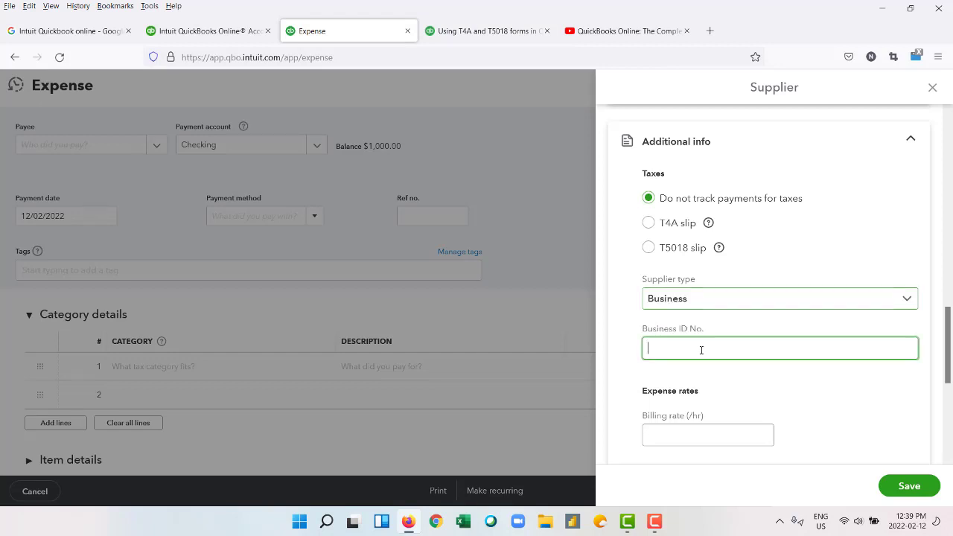
pyautogui.click(710, 307)
pyautogui.click(698, 331)
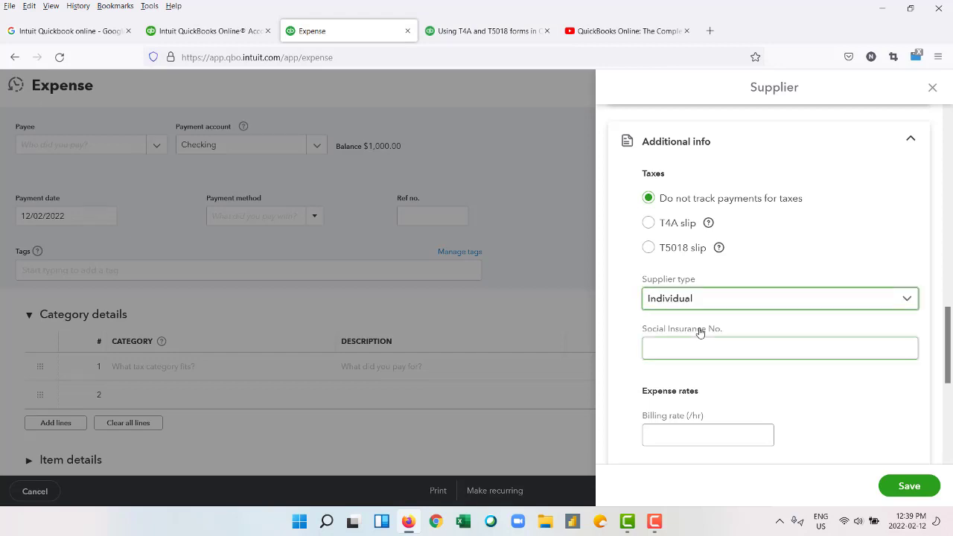
pyautogui.click(698, 347)
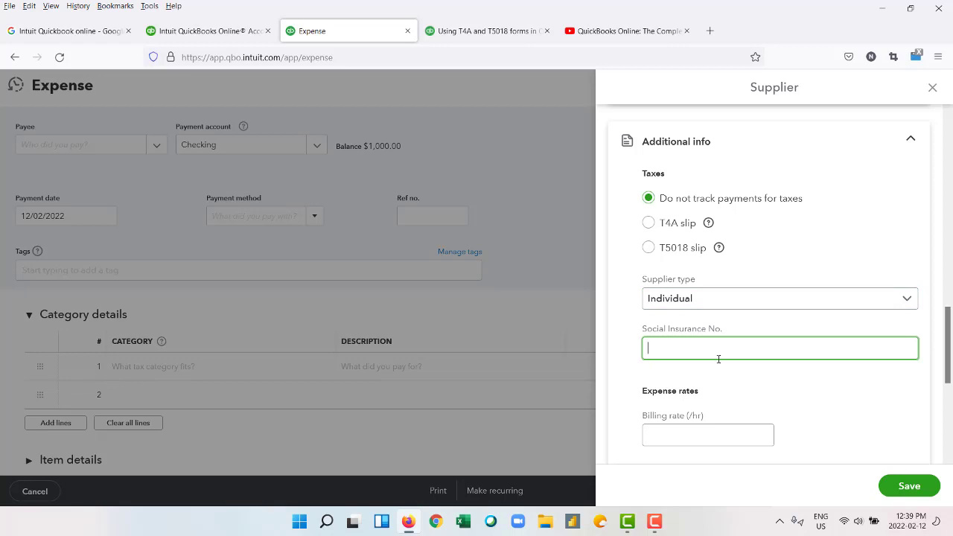
pyautogui.scroll(-3, 719, 379)
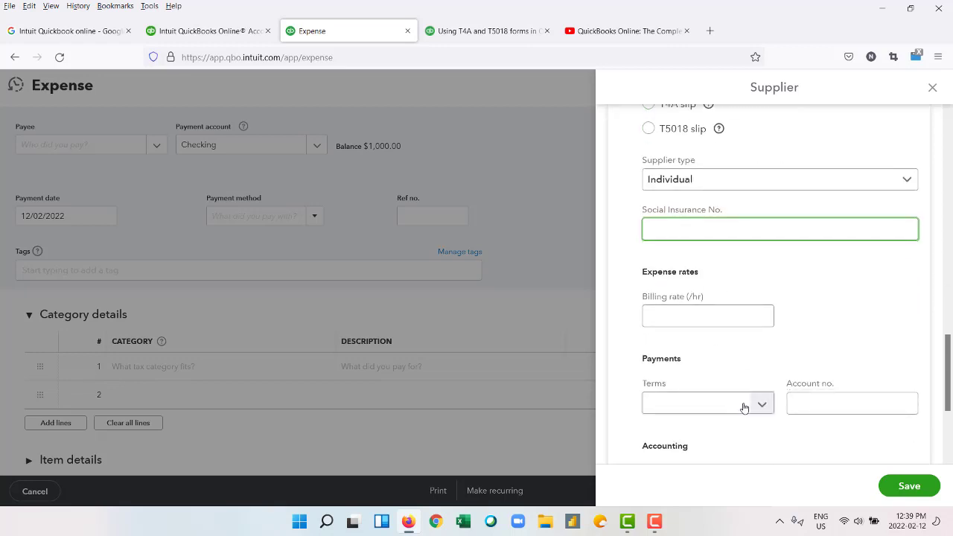
# Set the supplier's payment terms to Net 30.
pyautogui.click(743, 407)
pyautogui.click(705, 362)
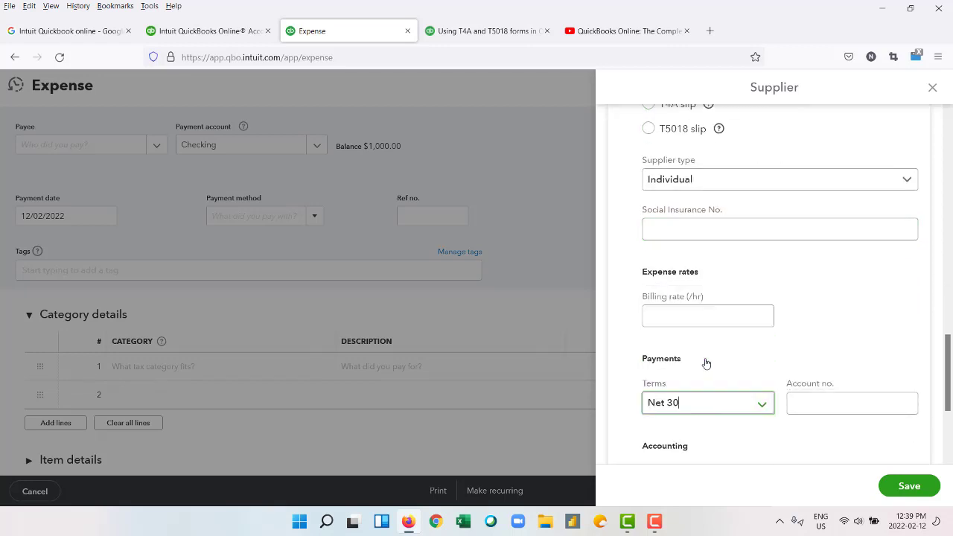
pyautogui.click(825, 403)
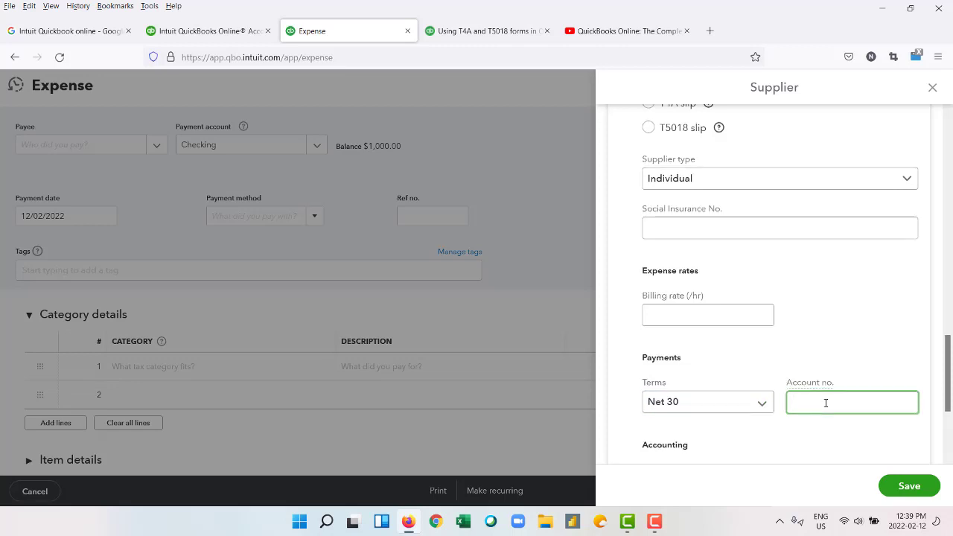
pyautogui.scroll(-3, 825, 403)
pyautogui.scroll(-1, 804, 334)
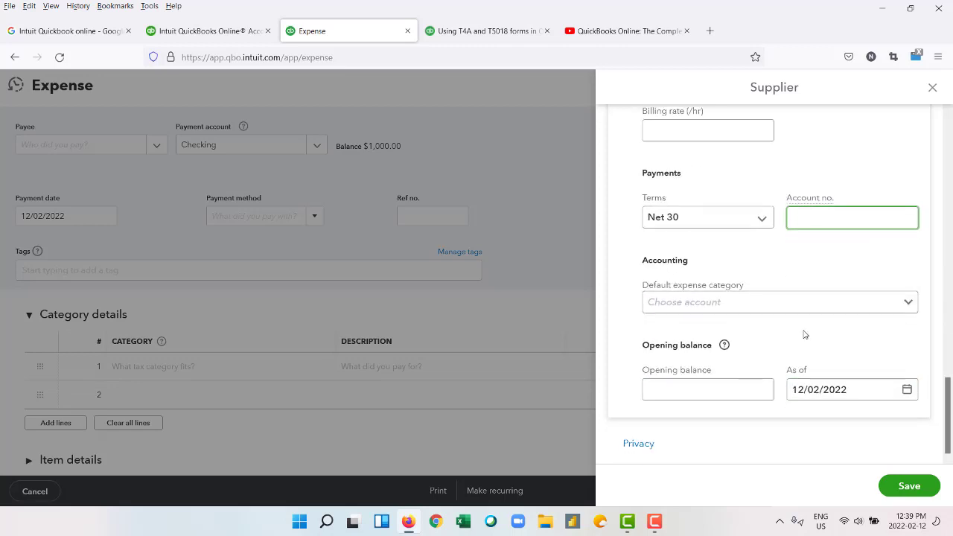
# Choose Purchases as the supplier's default expense category.
pyautogui.click(906, 302)
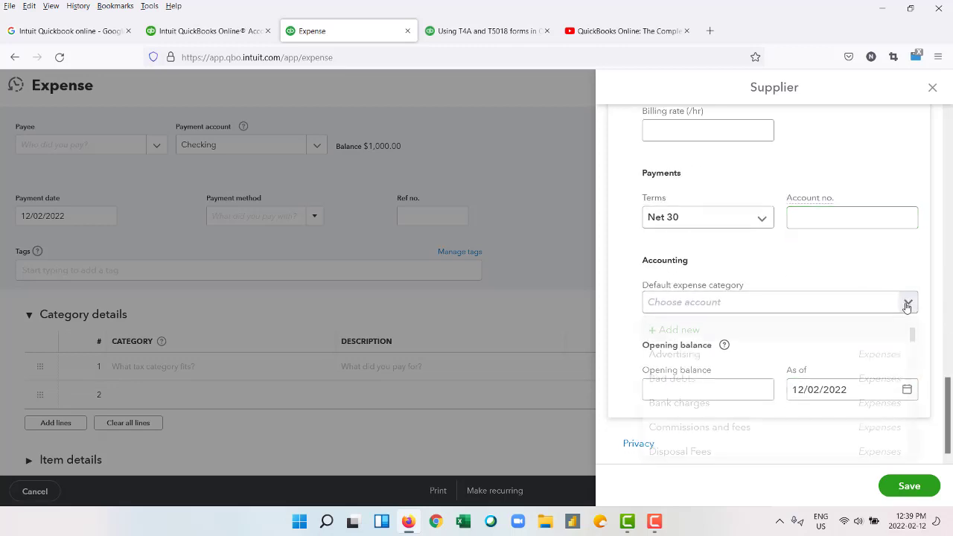
pyautogui.scroll(-3, 826, 360)
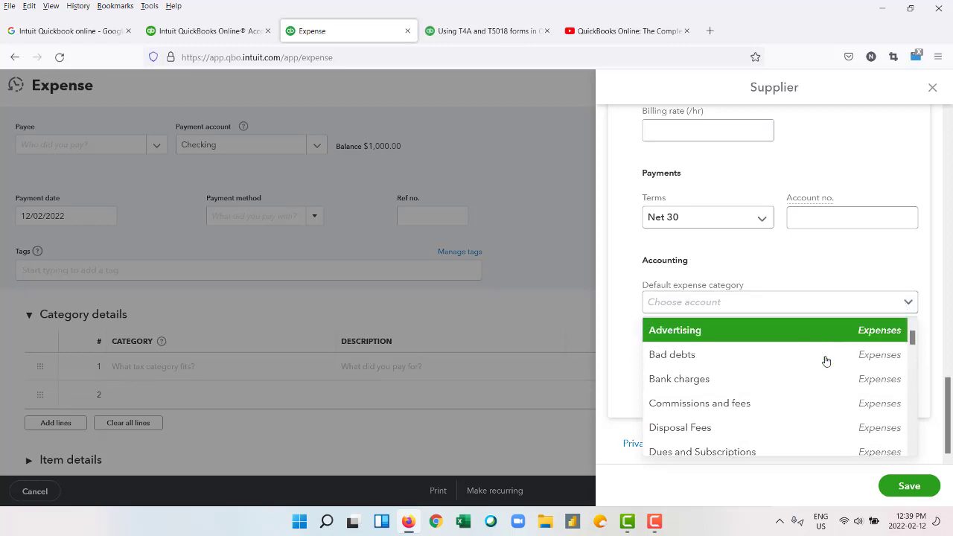
pyautogui.scroll(3, 837, 366)
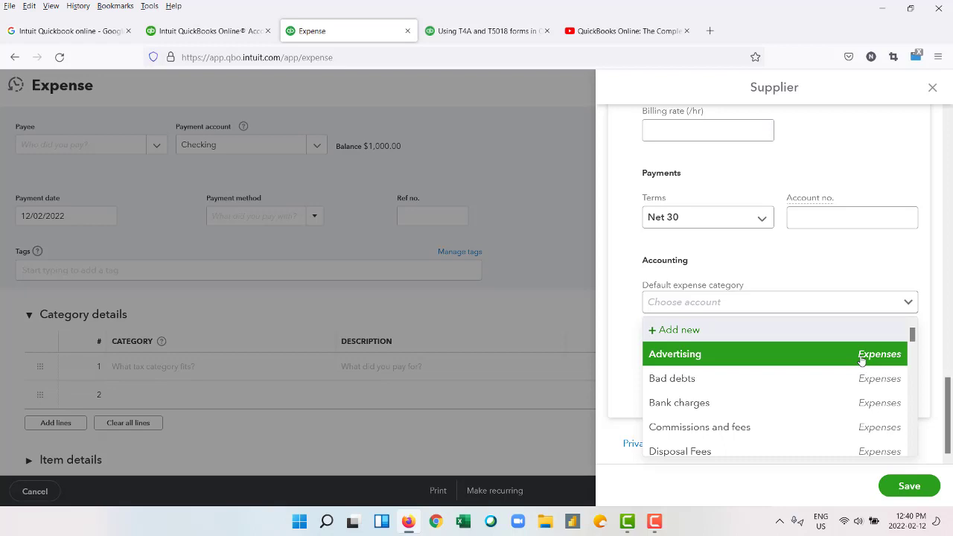
pyautogui.scroll(-5, 861, 360)
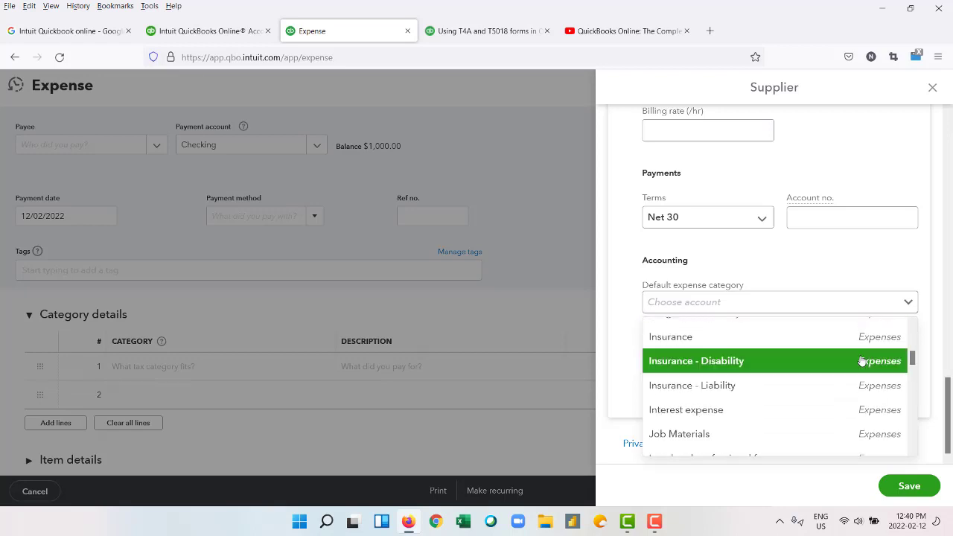
pyautogui.scroll(-5, 861, 360)
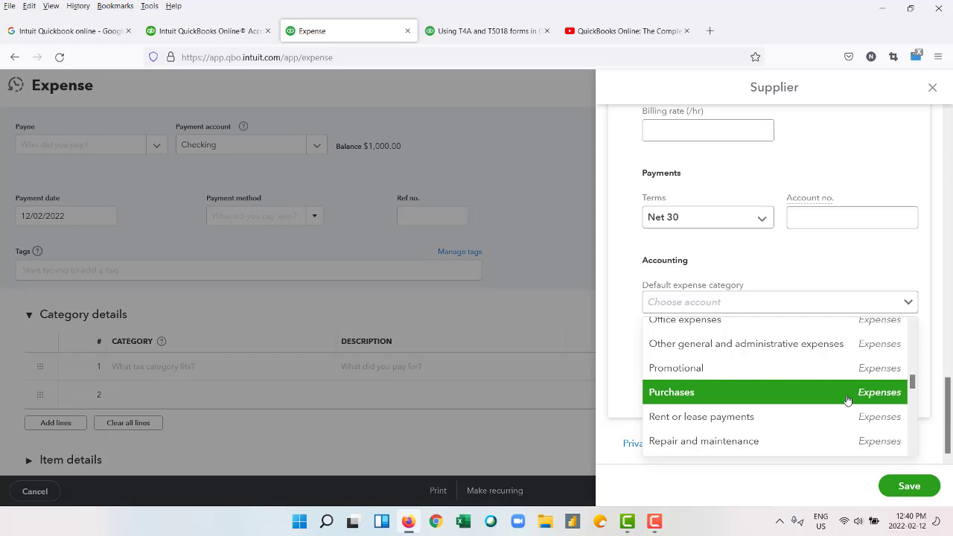
pyautogui.click(846, 400)
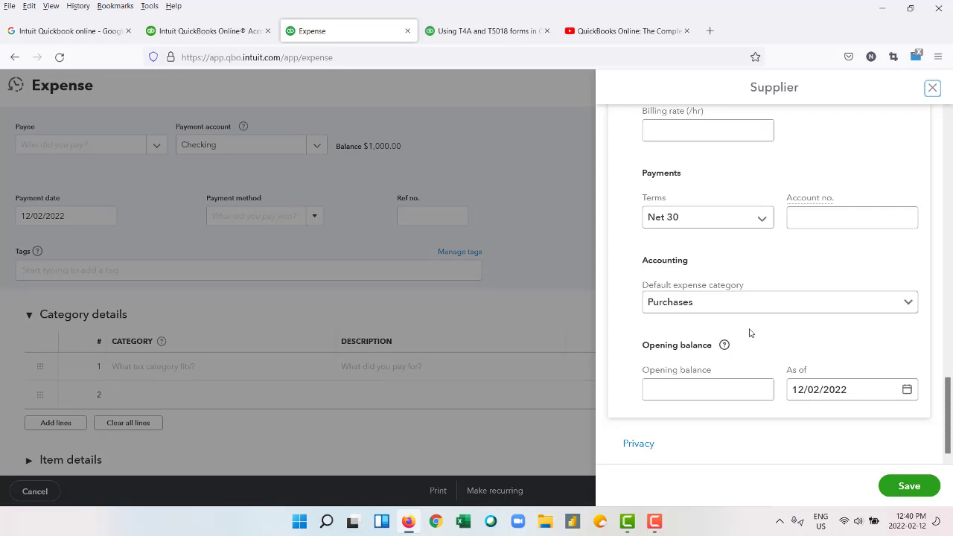
pyautogui.click(727, 390)
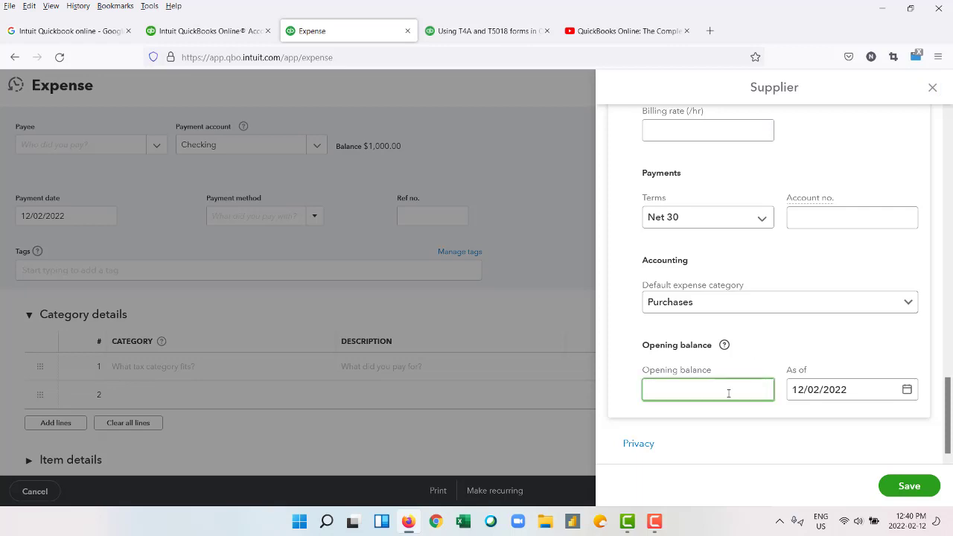
# Read the opening balances help article, then return to the supplier's opening balance field.
pyautogui.click(724, 344)
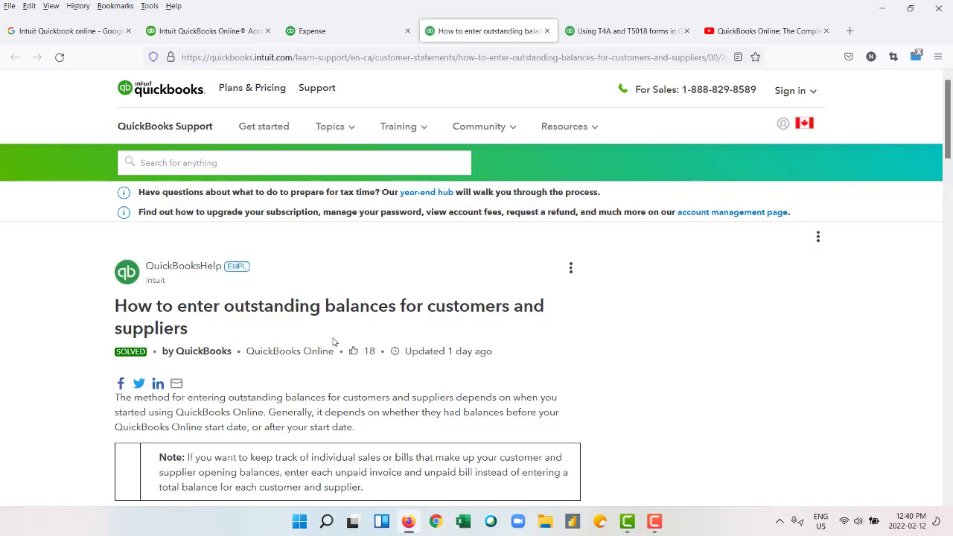
pyautogui.scroll(-2, 235, 316)
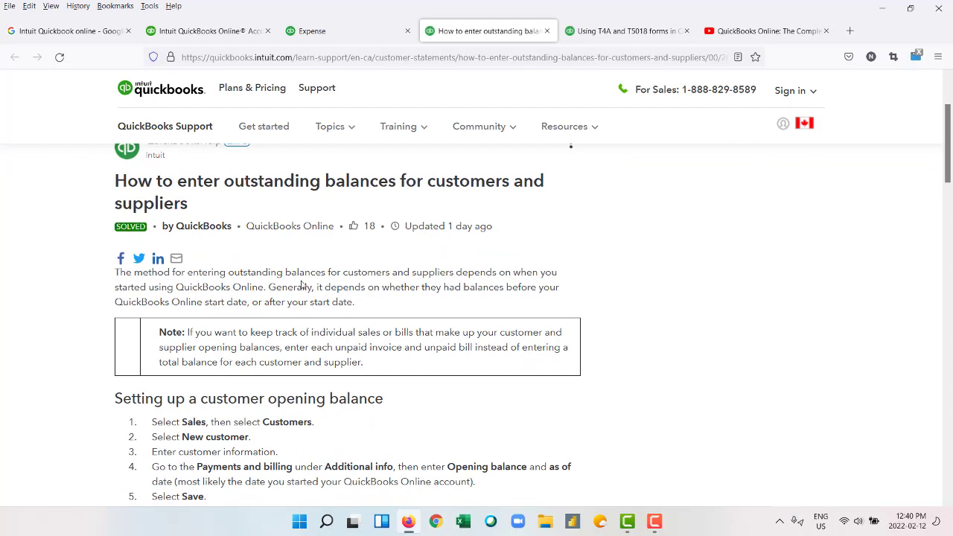
pyautogui.scroll(-2, 249, 328)
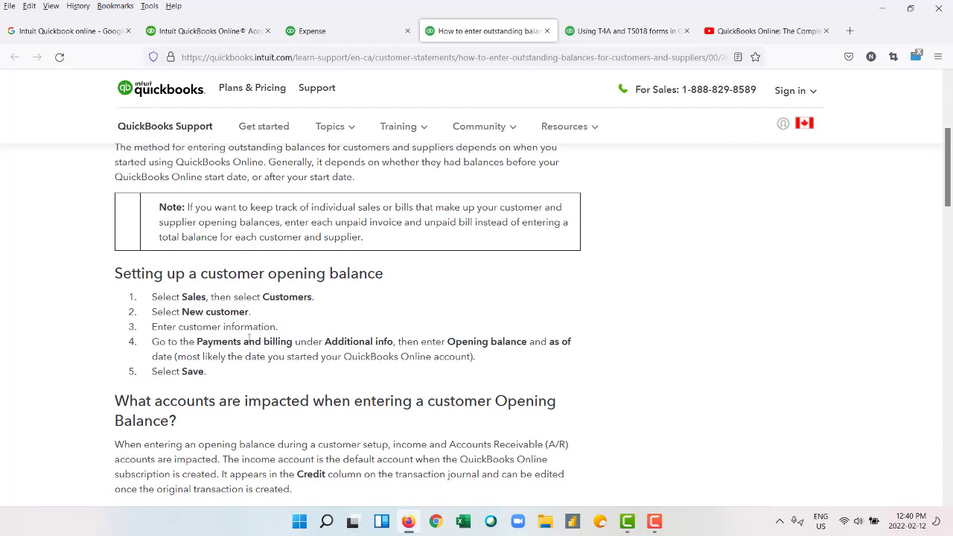
pyautogui.scroll(-1, 248, 339)
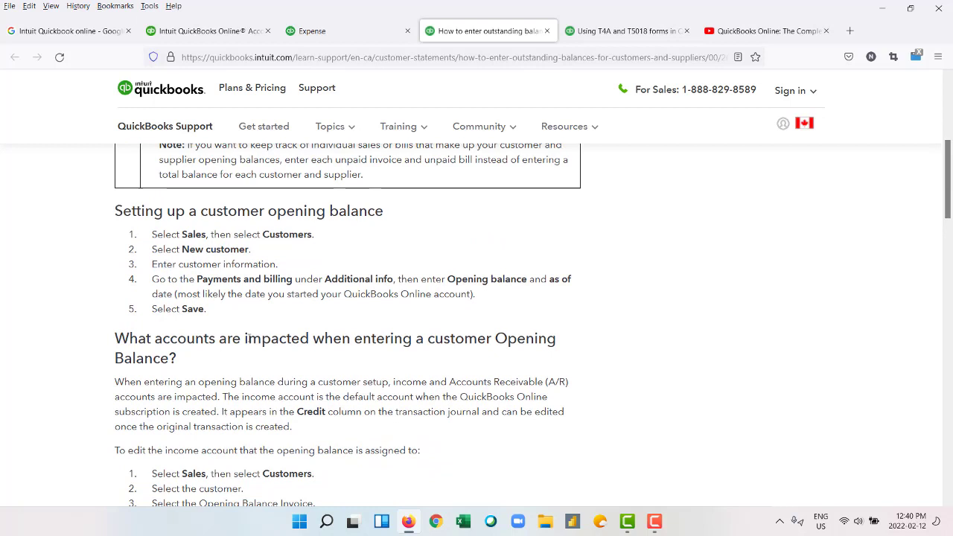
pyautogui.scroll(-1, 250, 339)
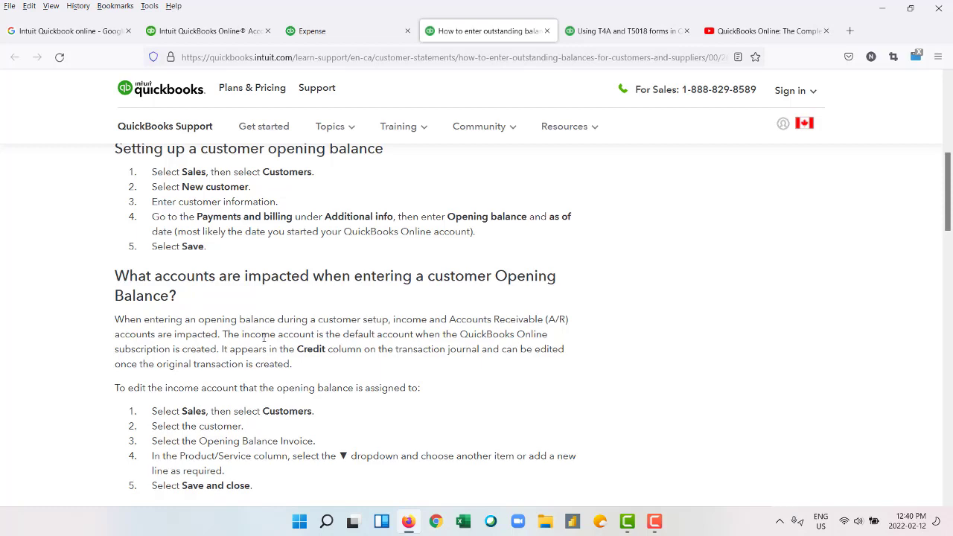
pyautogui.scroll(-4, 293, 361)
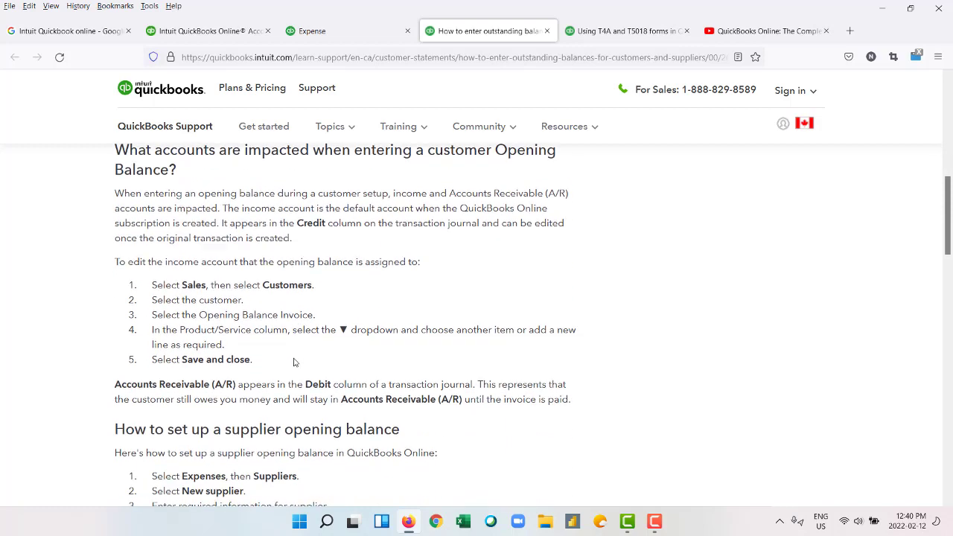
pyautogui.scroll(-3, 293, 361)
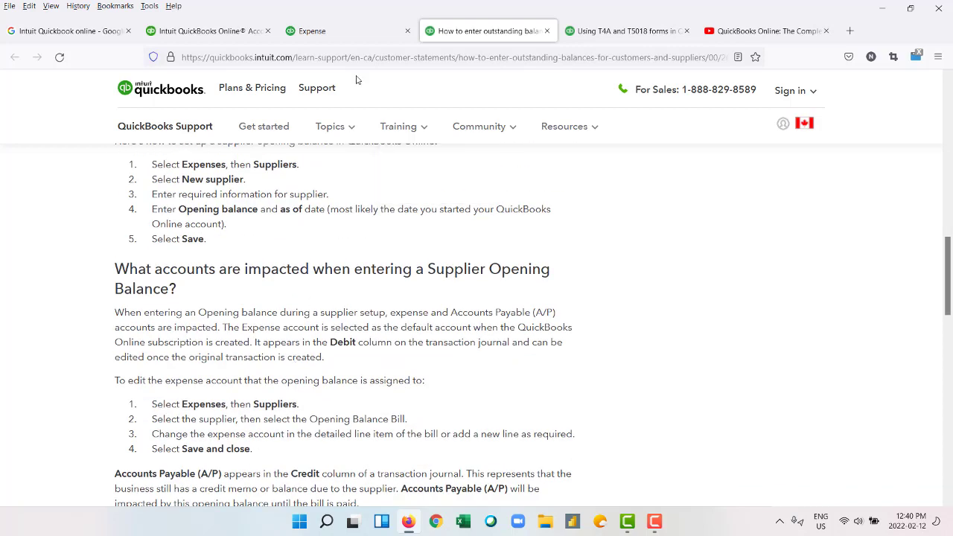
pyautogui.click(331, 33)
pyautogui.click(726, 388)
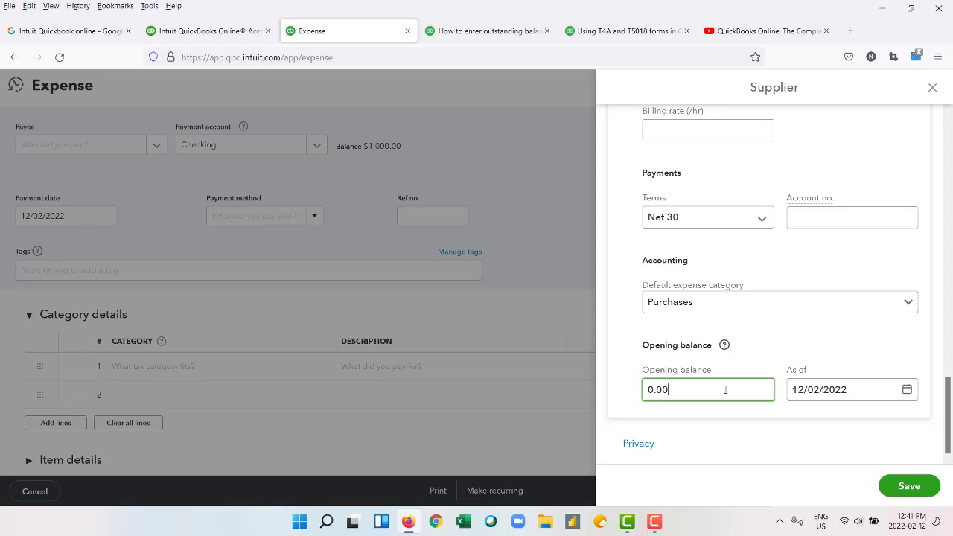
# Set the supplier's opening balance to 500 and save the supplier.
pyautogui.press('BackSpace')
pyautogui.press('BackSpace')
pyautogui.press('BackSpace')
pyautogui.write('500')
pyautogui.press('BackSpace')
pyautogui.press('BackSpace')
pyautogui.press('BackSpace')
pyautogui.write('500')
pyautogui.press('BackSpace')
pyautogui.press('BackSpace')
pyautogui.press('BackSpace')
pyautogui.press('BackSpace')
pyautogui.write('500')
pyautogui.click(916, 489)
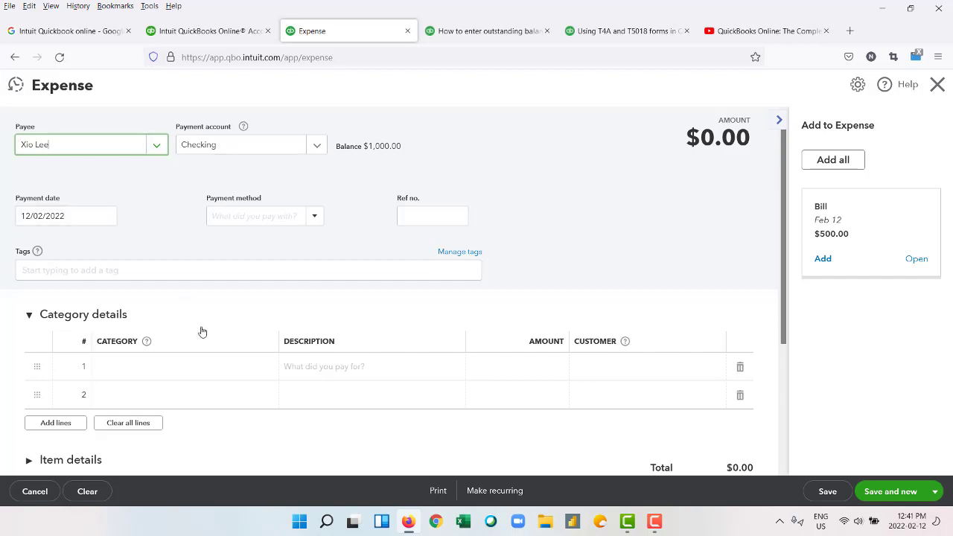
# Try the expense's Tags field, then dismiss the tag suggestions.
pyautogui.scroll(-3, 210, 353)
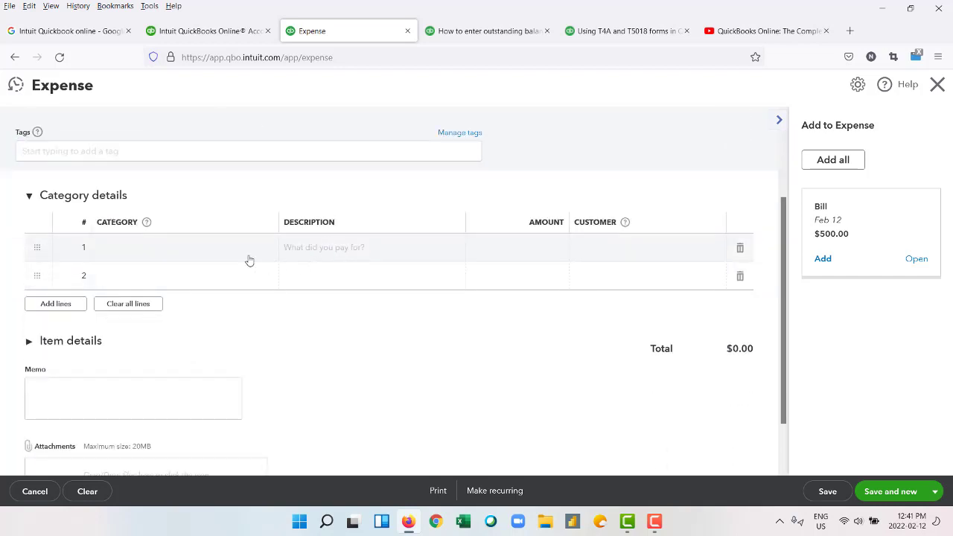
pyautogui.scroll(1, 248, 260)
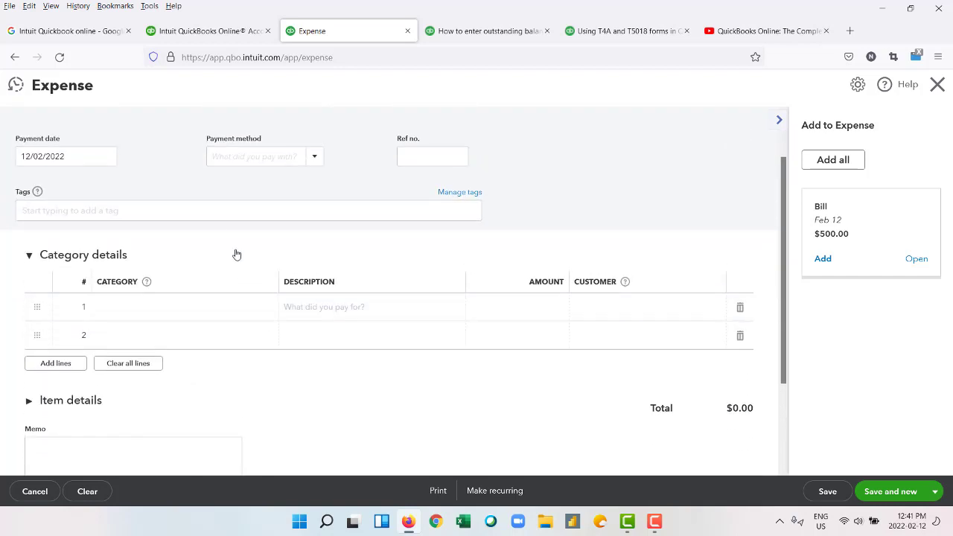
pyautogui.click(220, 211)
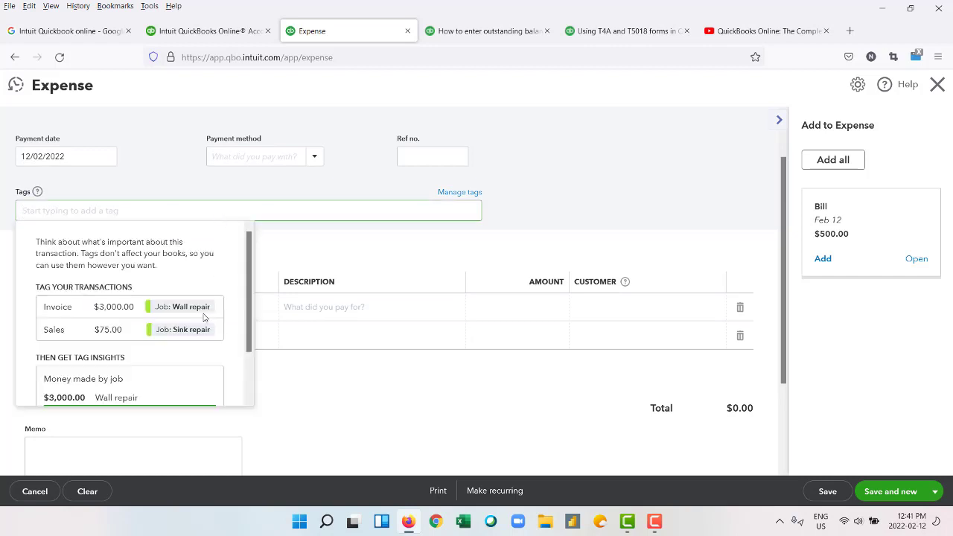
pyautogui.scroll(-1, 205, 317)
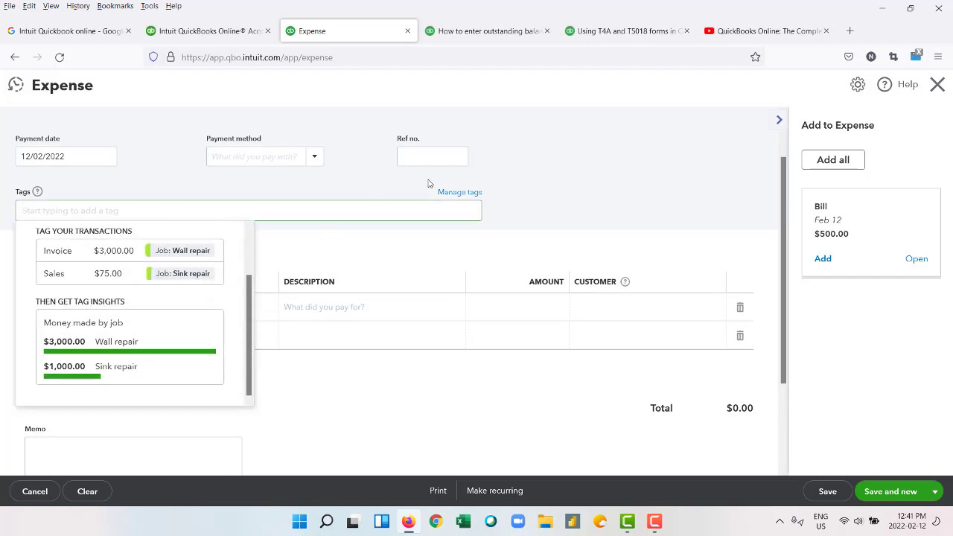
pyautogui.click(354, 192)
pyautogui.click(312, 157)
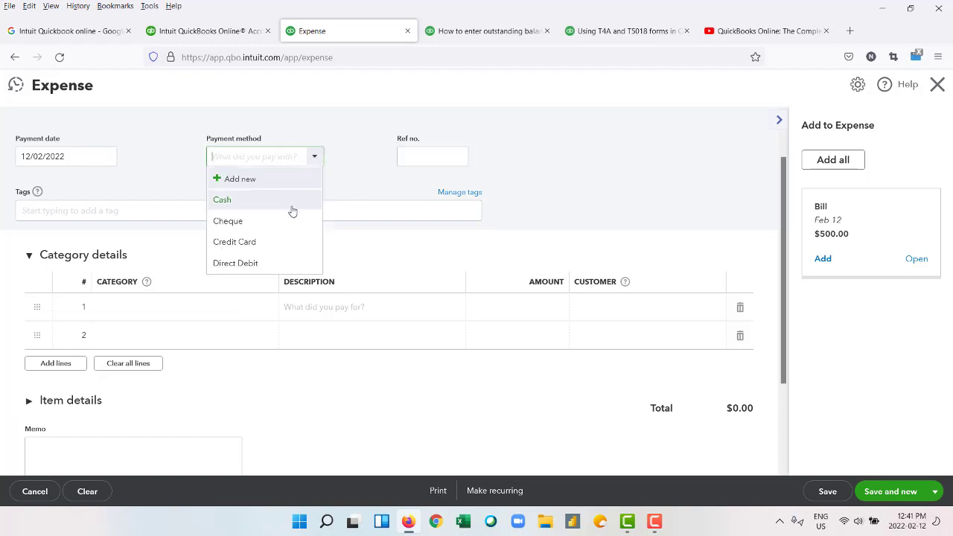
# Pay the expense by Cheque with reference number gtreeg.
pyautogui.click(273, 230)
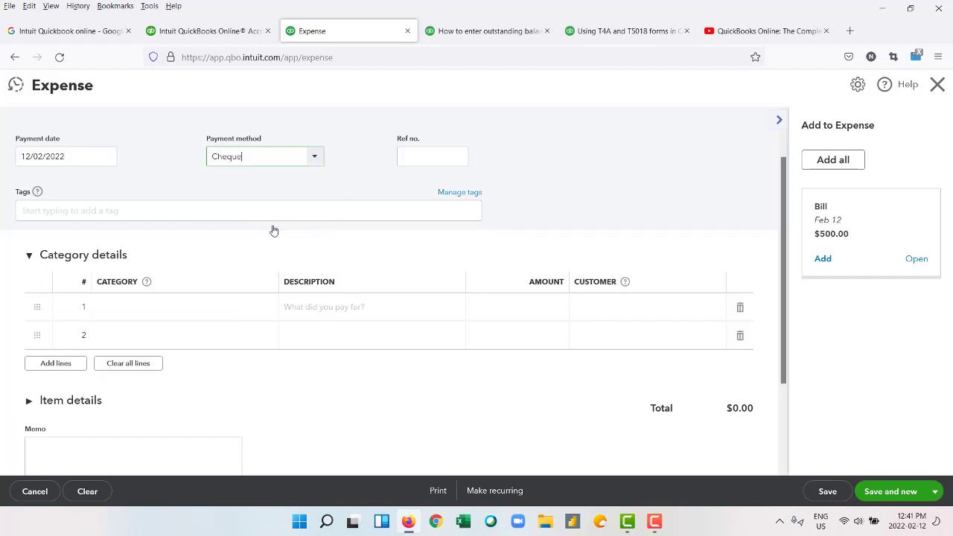
pyautogui.click(416, 161)
pyautogui.write('gtreeg')
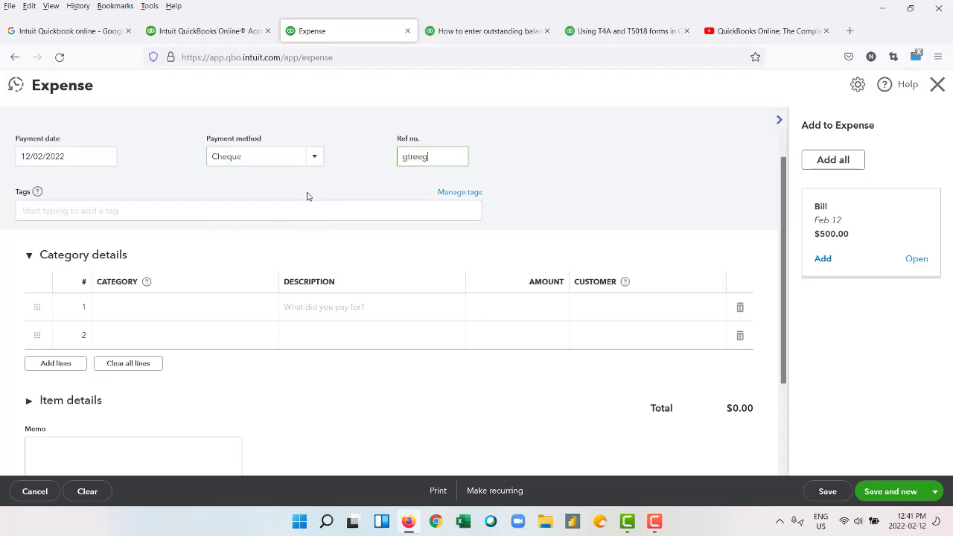
# Pick 14 February 2022 as the payment date from the calendar.
pyautogui.scroll(2, 130, 186)
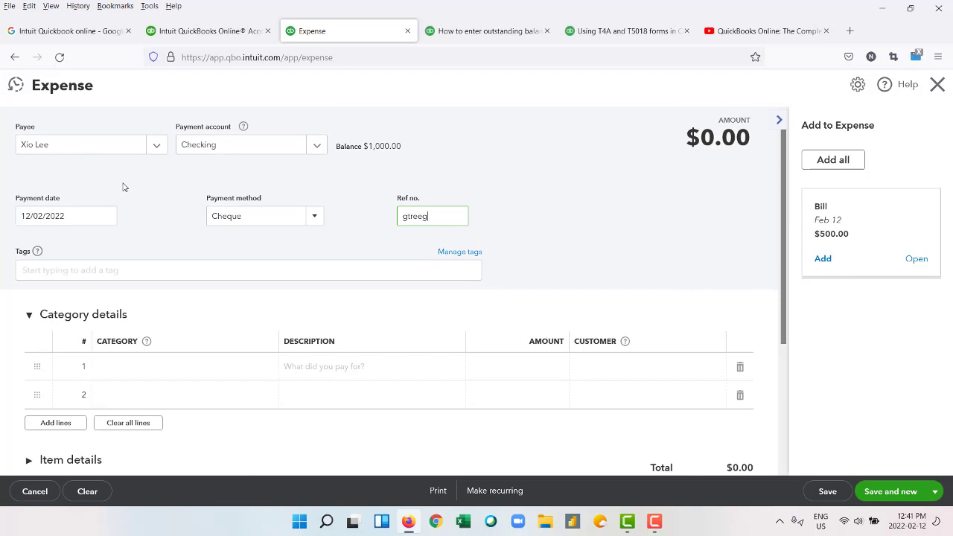
pyautogui.click(41, 218)
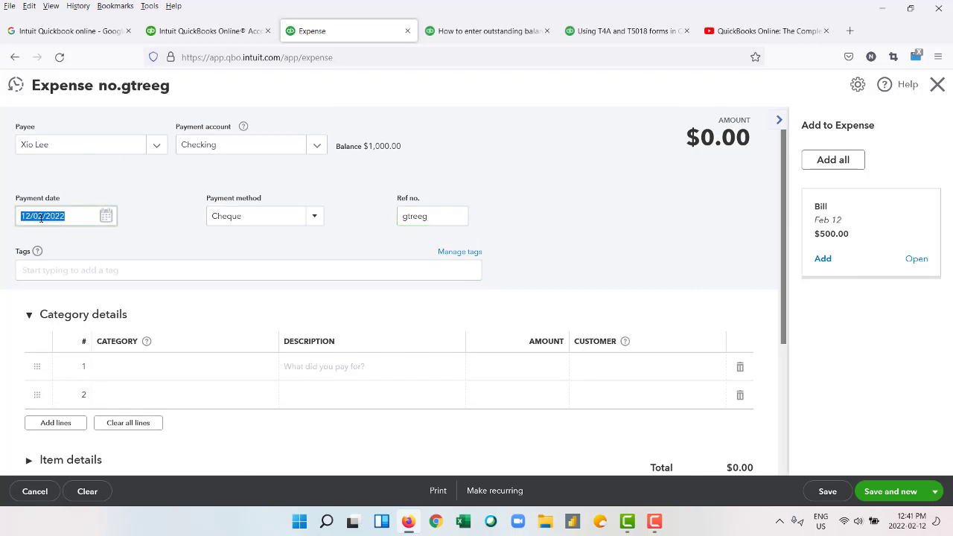
pyautogui.click(109, 216)
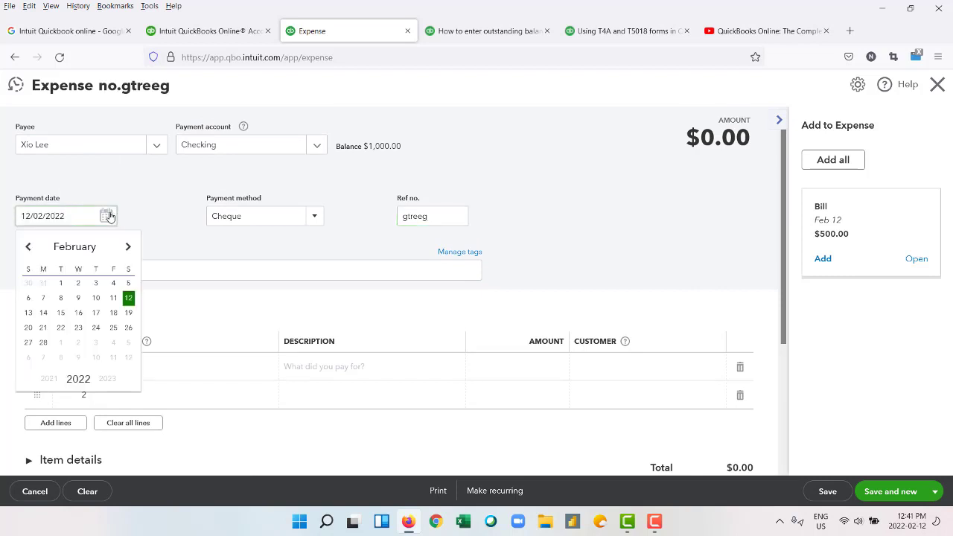
pyautogui.click(43, 314)
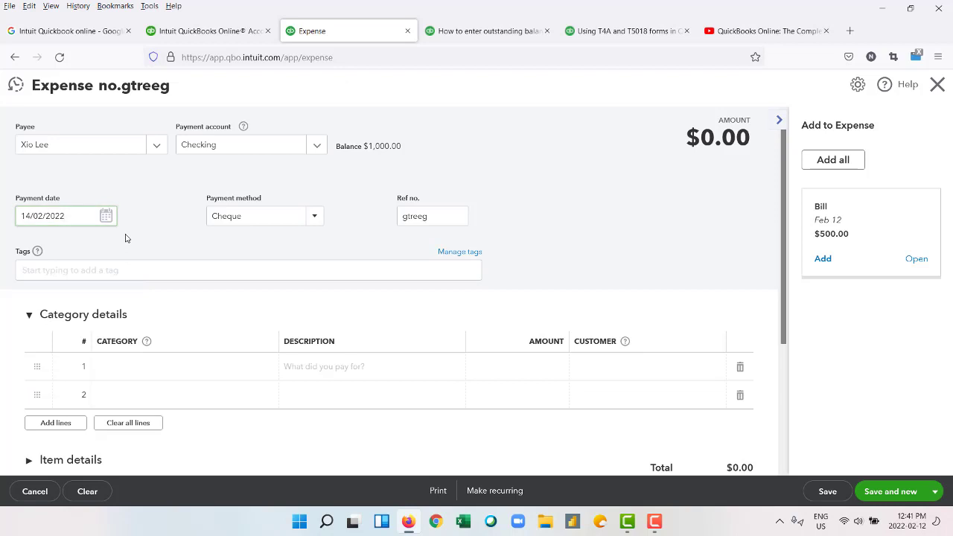
pyautogui.scroll(-2, 134, 245)
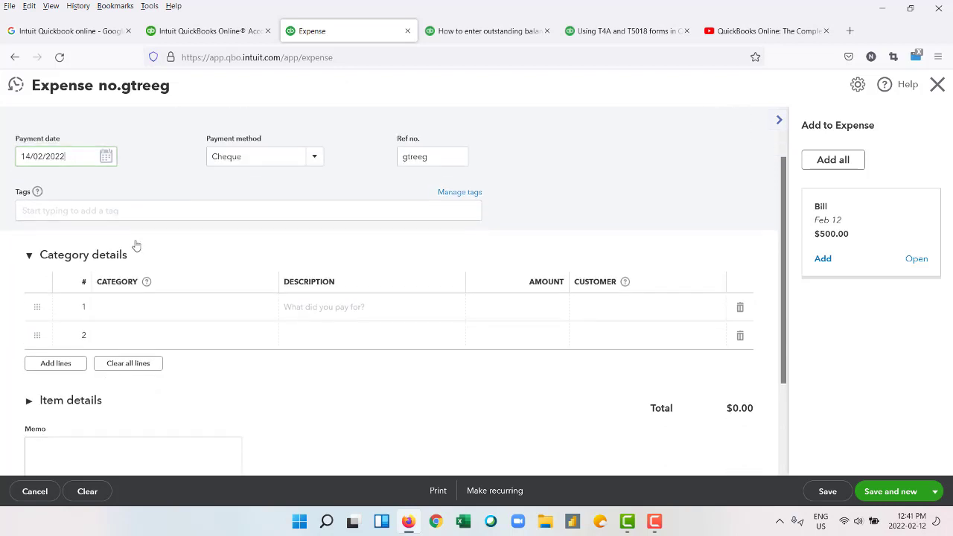
# Add an 800.00 'laptop' line under Supplies for a customer, then save and start a new expense.
pyautogui.click(211, 311)
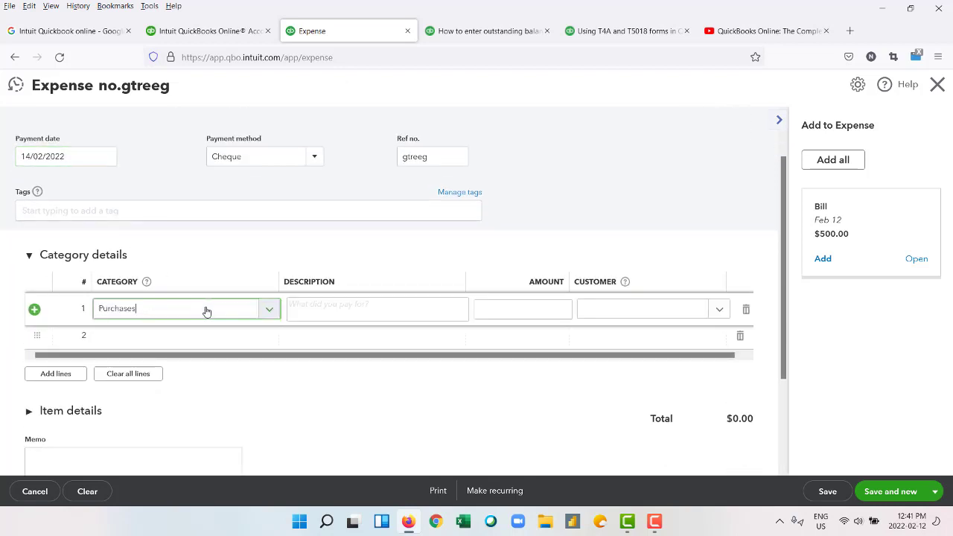
pyautogui.click(322, 306)
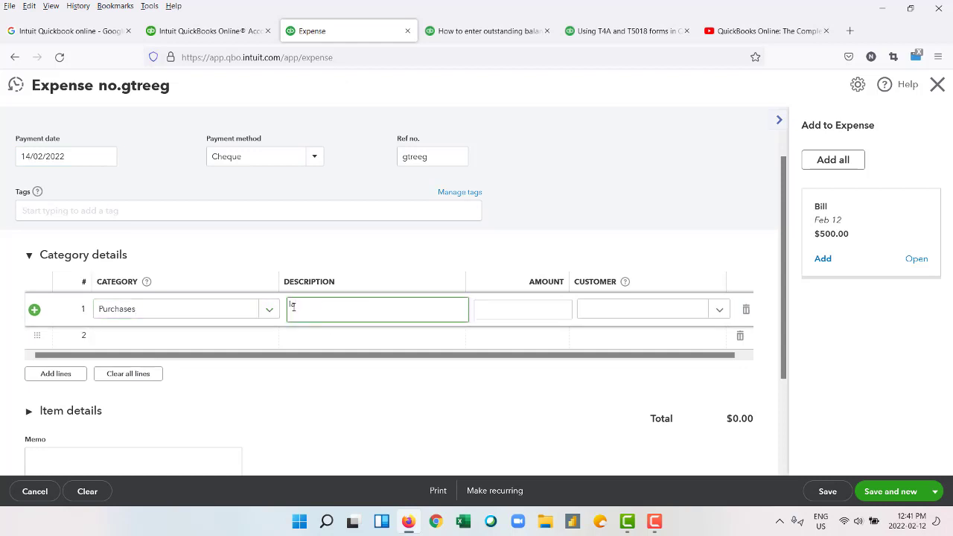
pyautogui.write('laptop')
pyautogui.click(505, 313)
pyautogui.write('800')
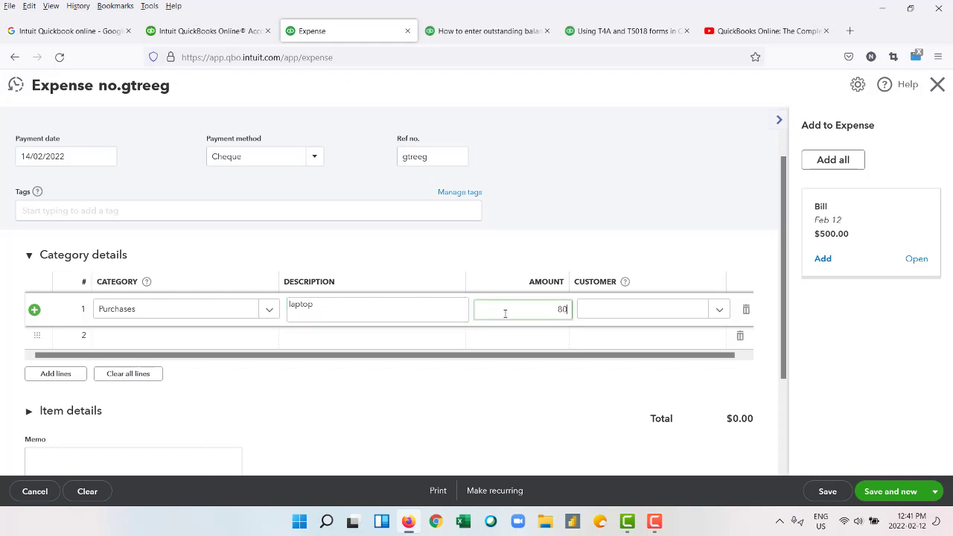
pyautogui.click(612, 318)
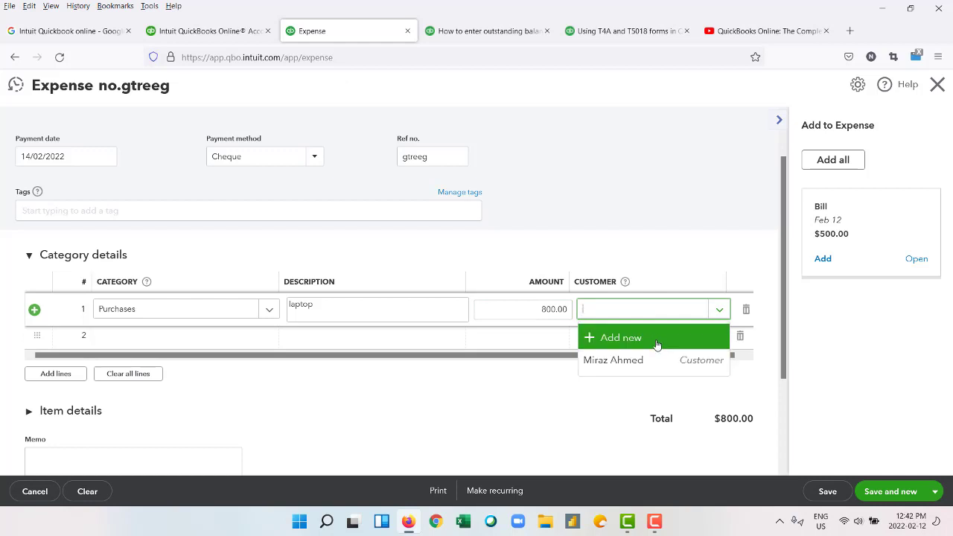
pyautogui.scroll(1, 591, 255)
pyautogui.scroll(-3, 591, 254)
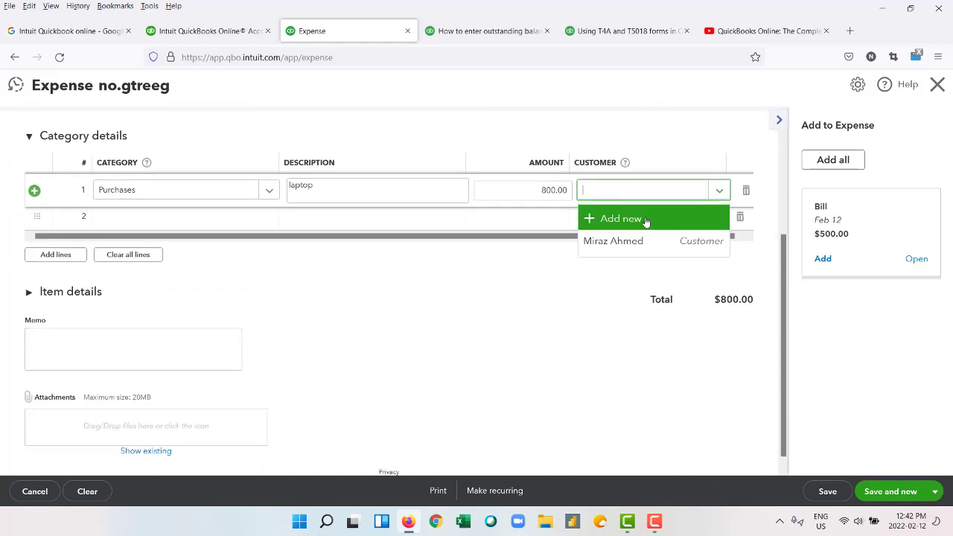
pyautogui.click(626, 163)
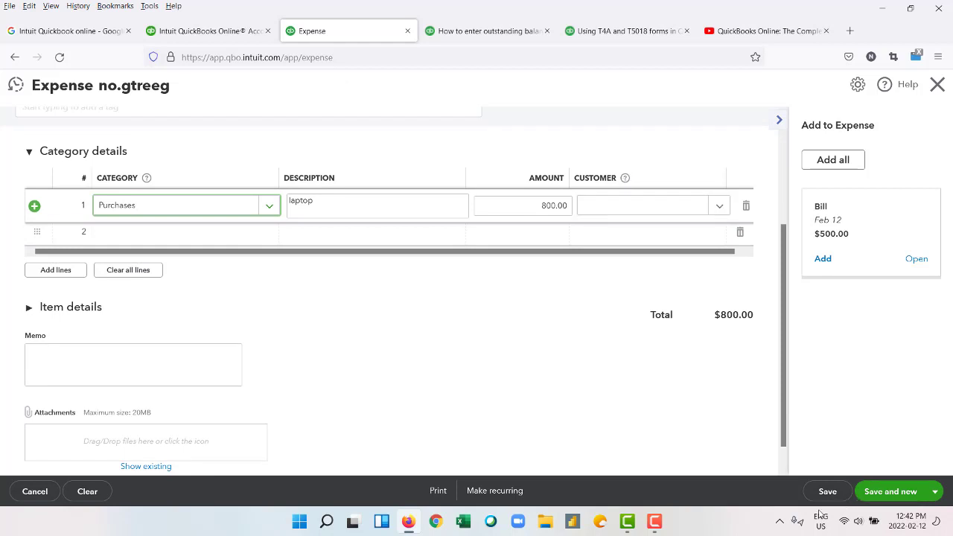
pyautogui.click(654, 521)
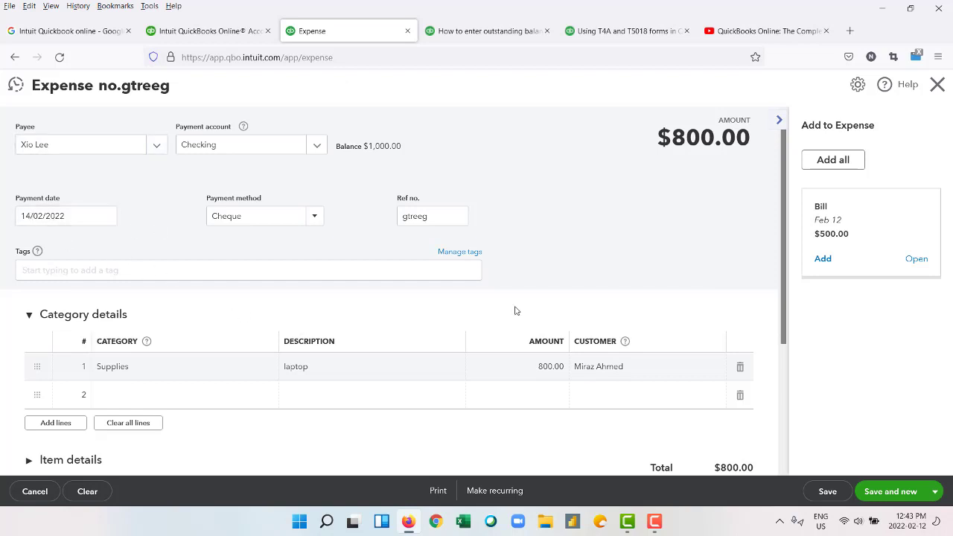
pyautogui.scroll(-3, 715, 349)
pyautogui.click(920, 495)
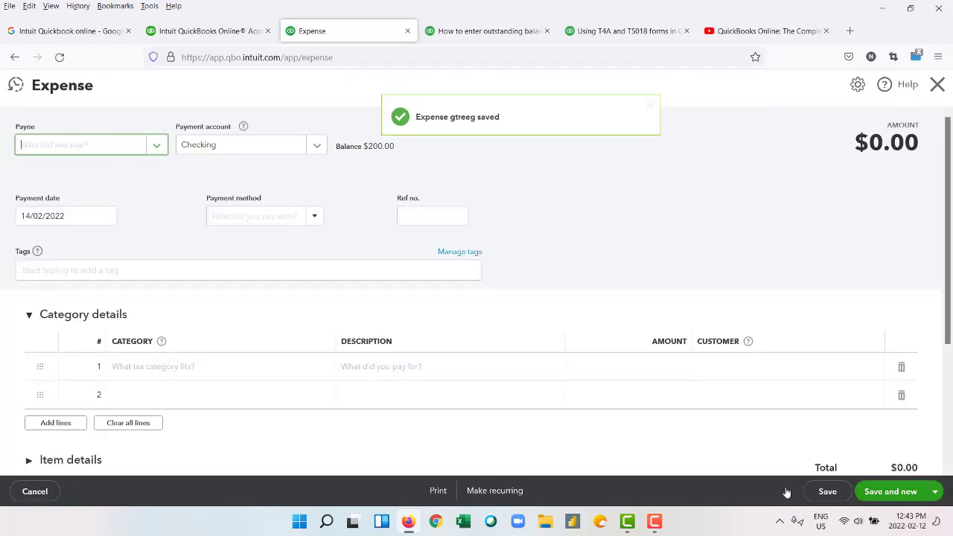
# Cancel the blank expense, then discard a new bill for the existing supplier without saving.
pyautogui.click(35, 491)
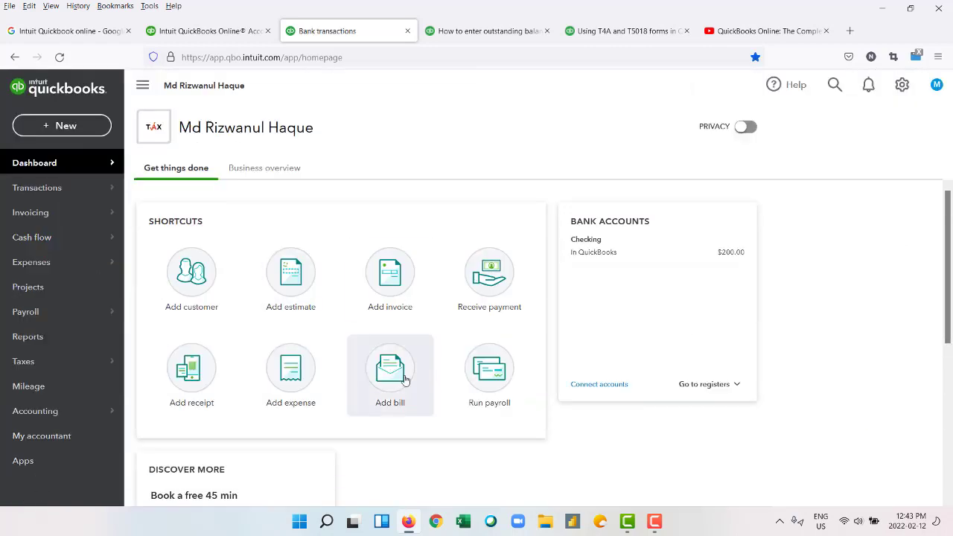
pyautogui.scroll(-1, 405, 379)
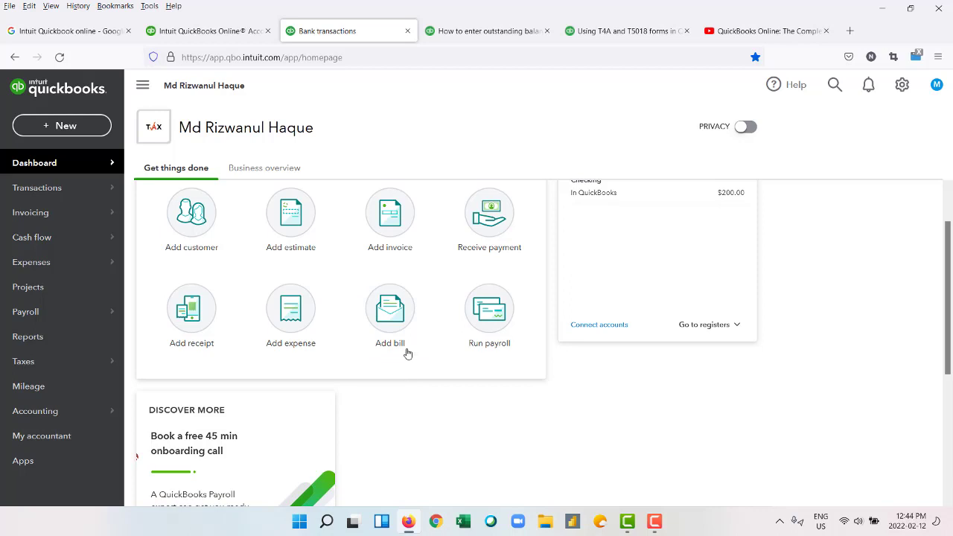
pyautogui.click(387, 313)
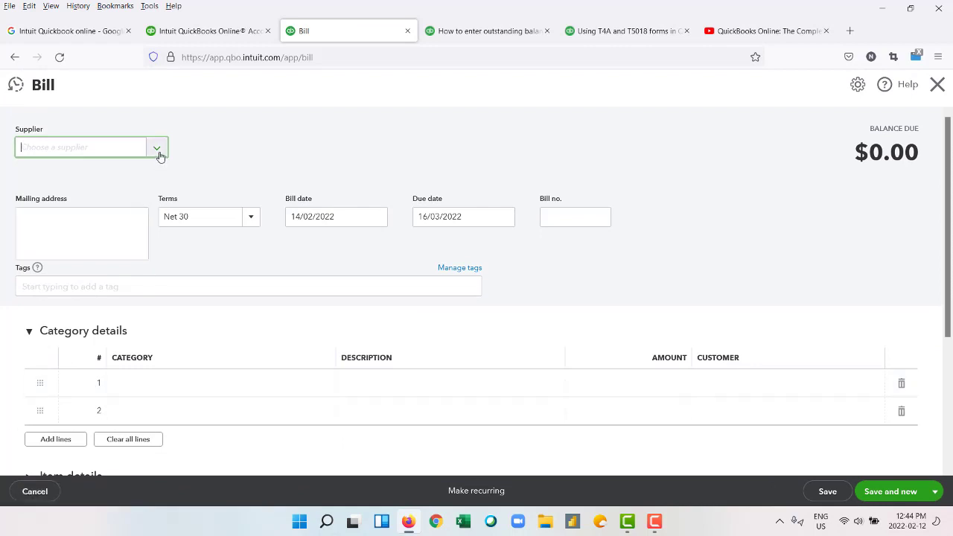
pyautogui.click(157, 148)
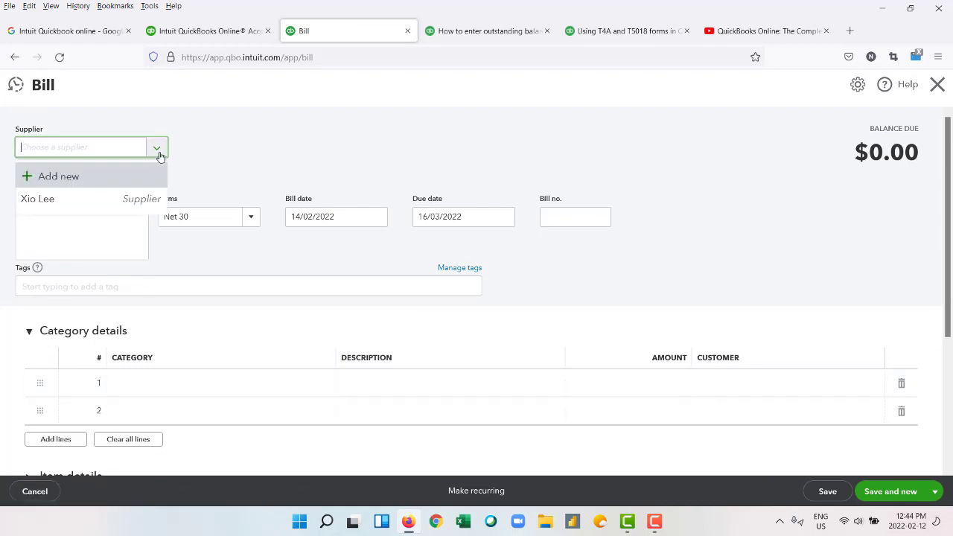
pyautogui.click(74, 198)
pyautogui.scroll(-3, 536, 338)
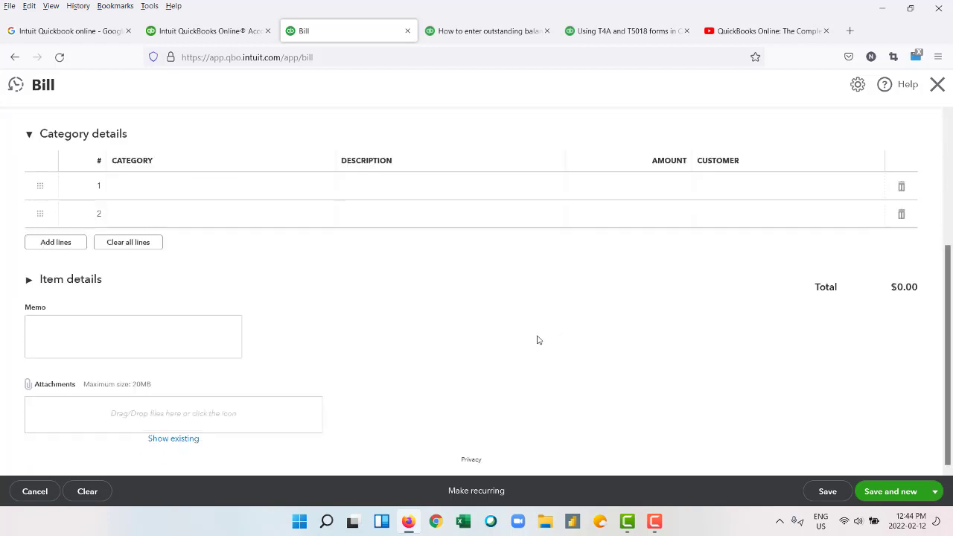
pyautogui.click(30, 493)
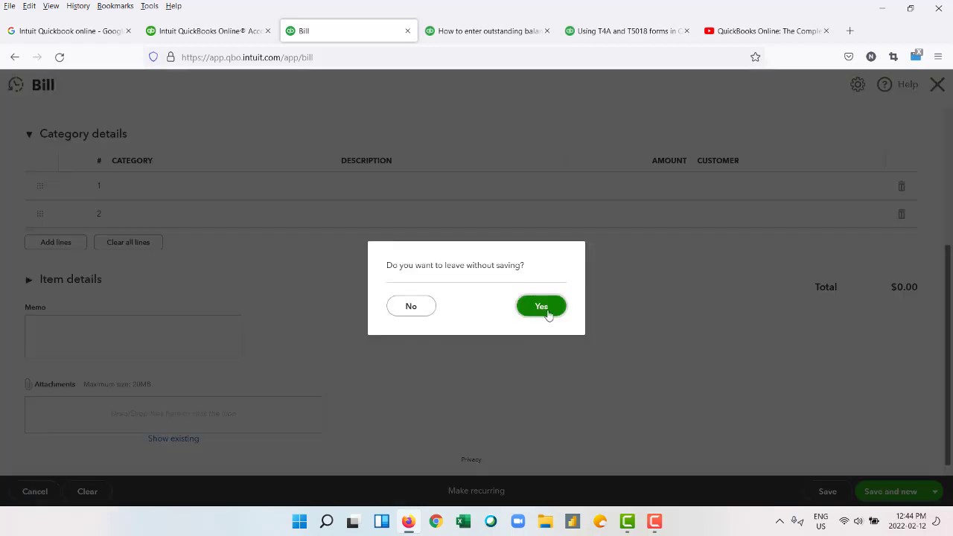
pyautogui.click(541, 306)
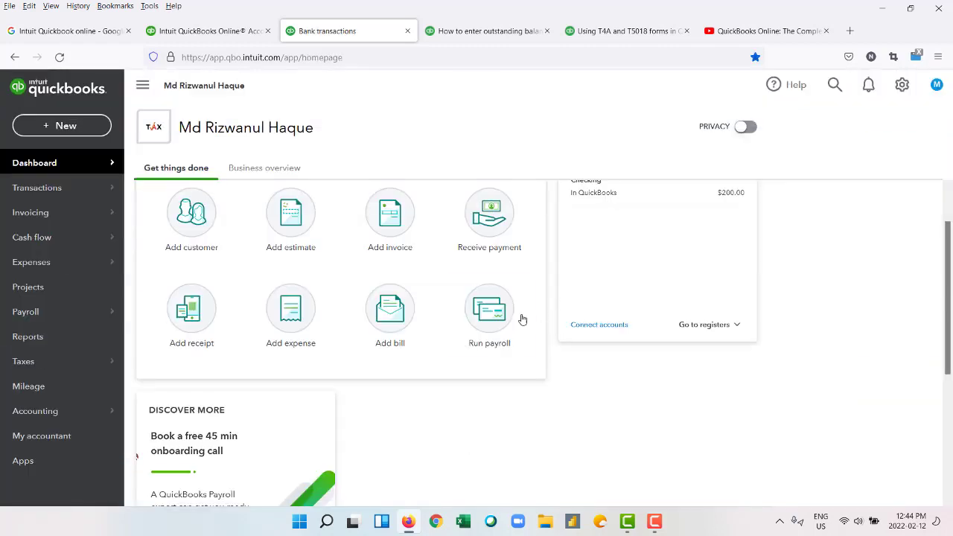
# Begin payroll setup, answering that no employees were paid in 2022.
pyautogui.click(493, 323)
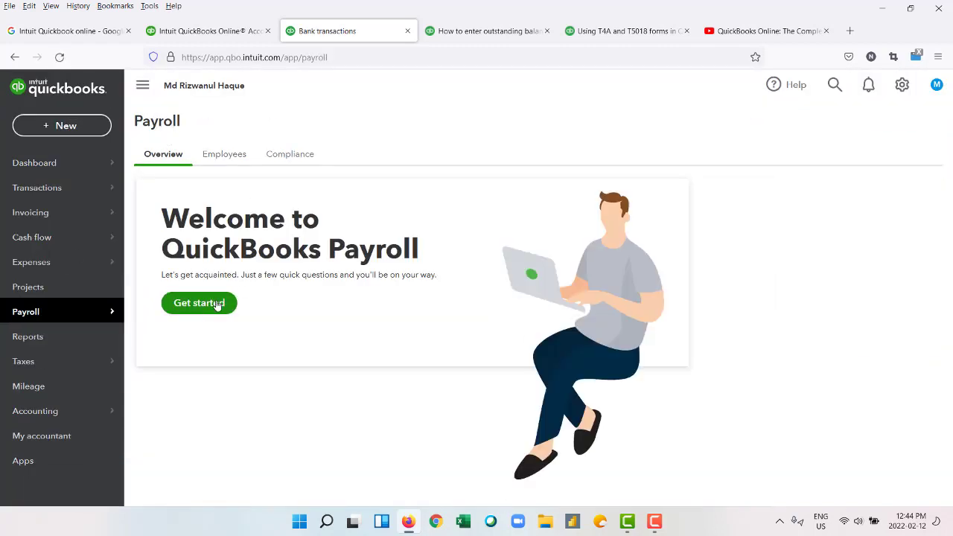
pyautogui.click(178, 305)
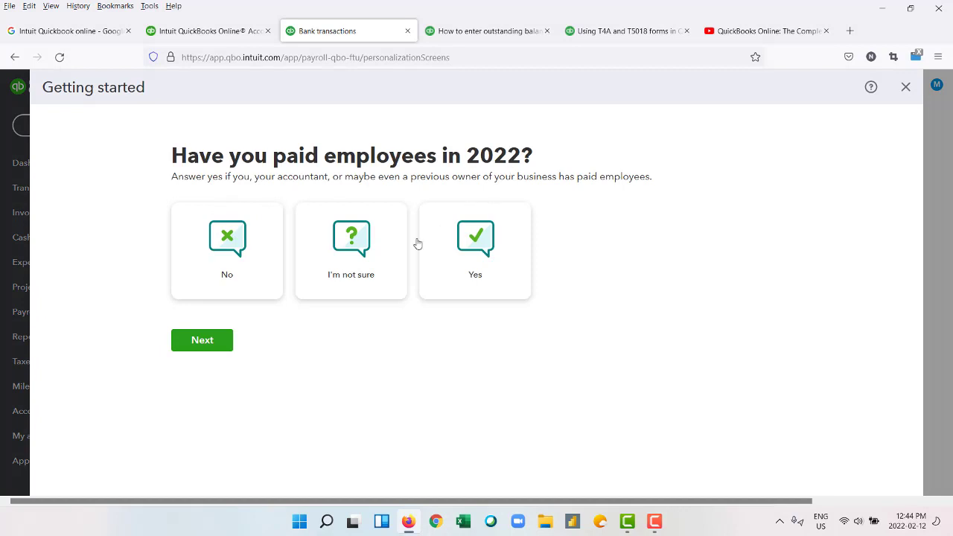
pyautogui.click(229, 252)
pyautogui.click(199, 355)
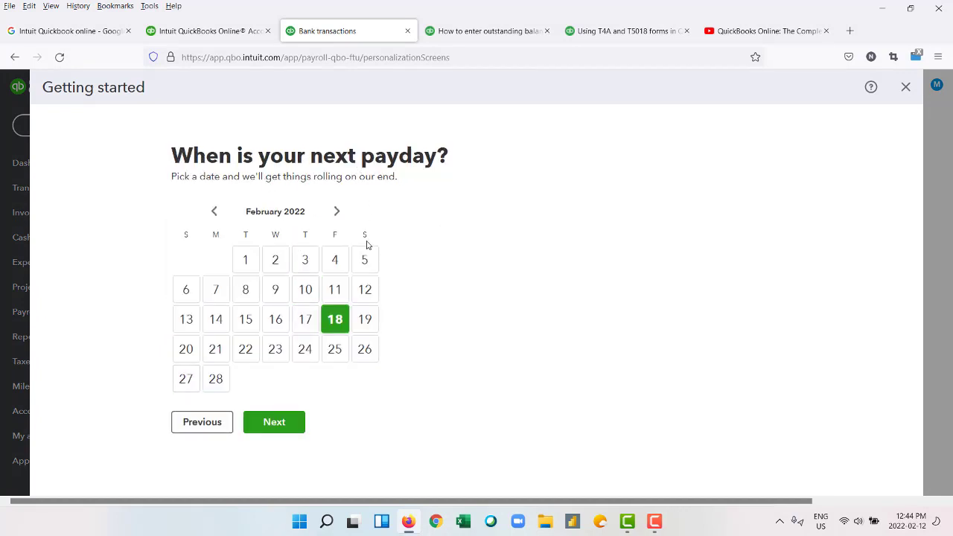
# Set the next payday to 1 March 2022 and continue to the work location step.
pyautogui.click(217, 379)
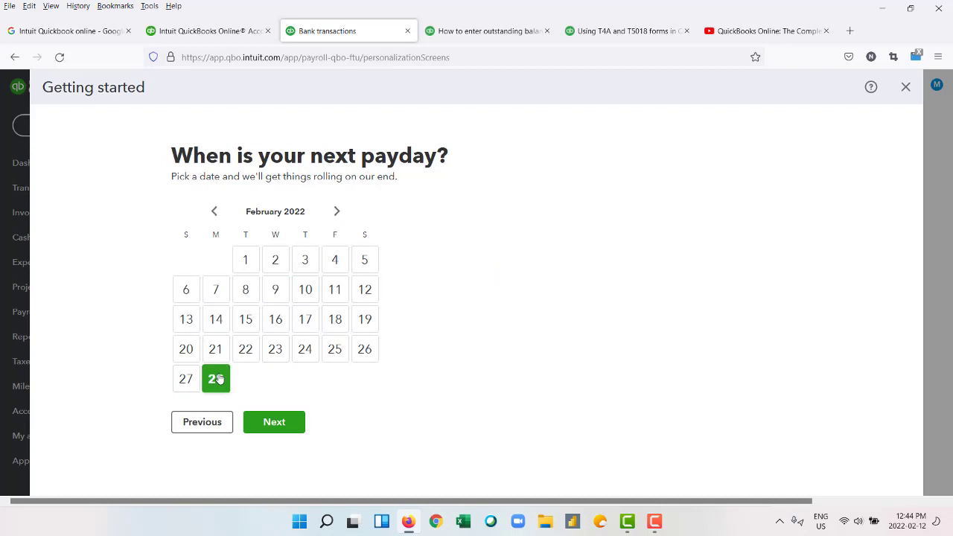
pyautogui.click(336, 212)
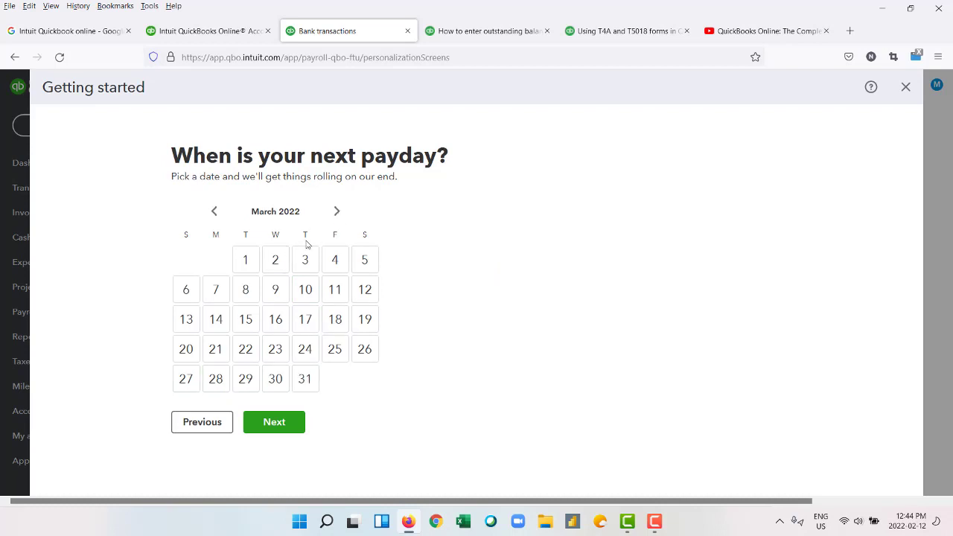
pyautogui.click(245, 259)
pyautogui.click(271, 425)
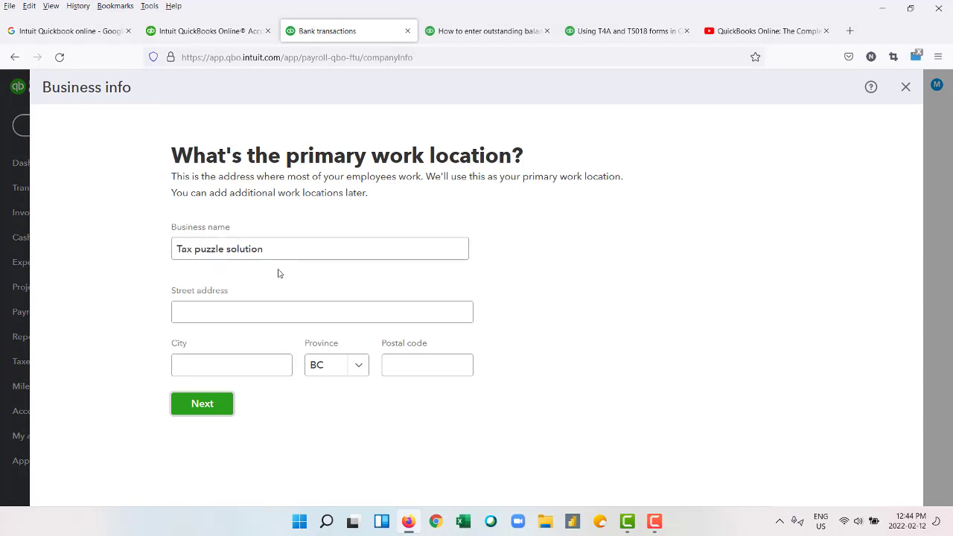
# Enter the business street address, city Vancouver and postal code as the primary work location.
pyautogui.click(229, 306)
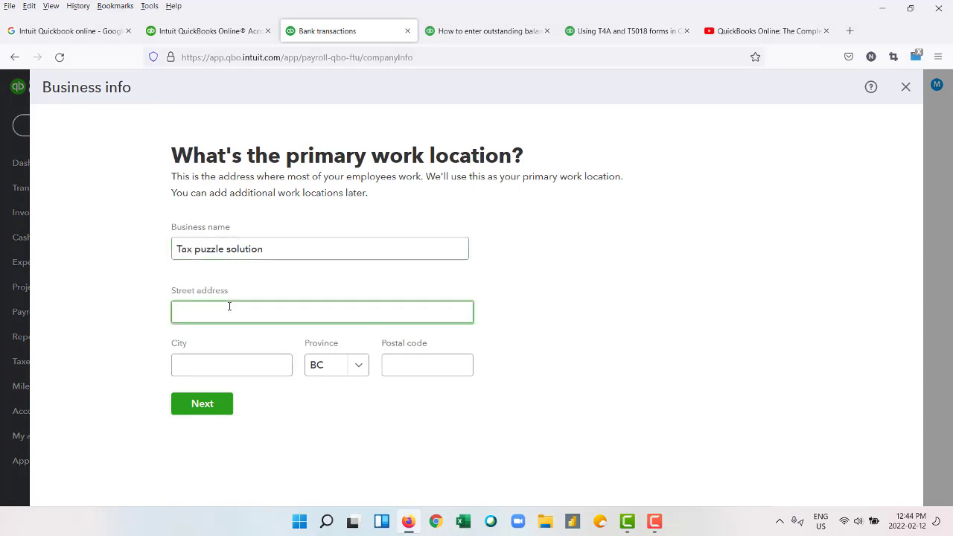
pyautogui.click(228, 364)
pyautogui.write('Va')
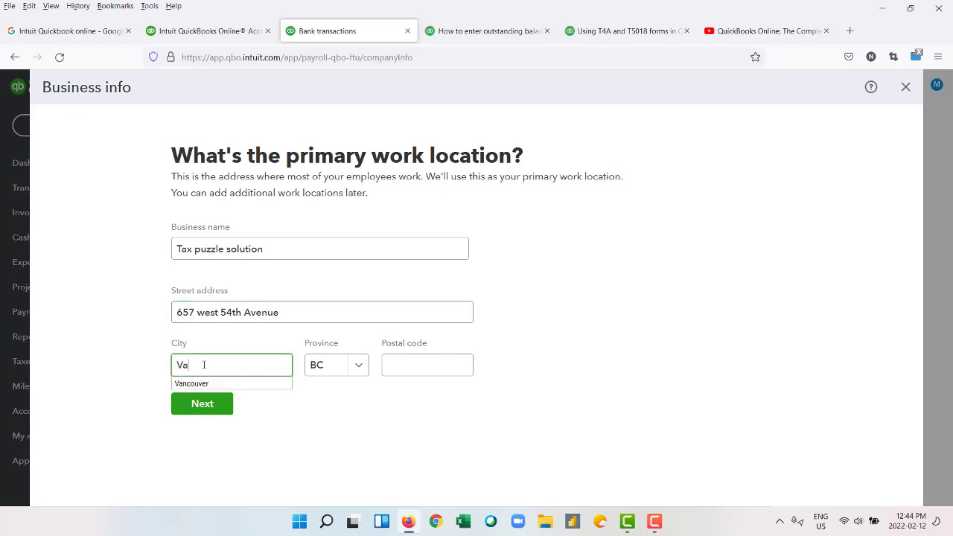
pyautogui.write('n')
pyautogui.click(199, 383)
pyautogui.click(444, 365)
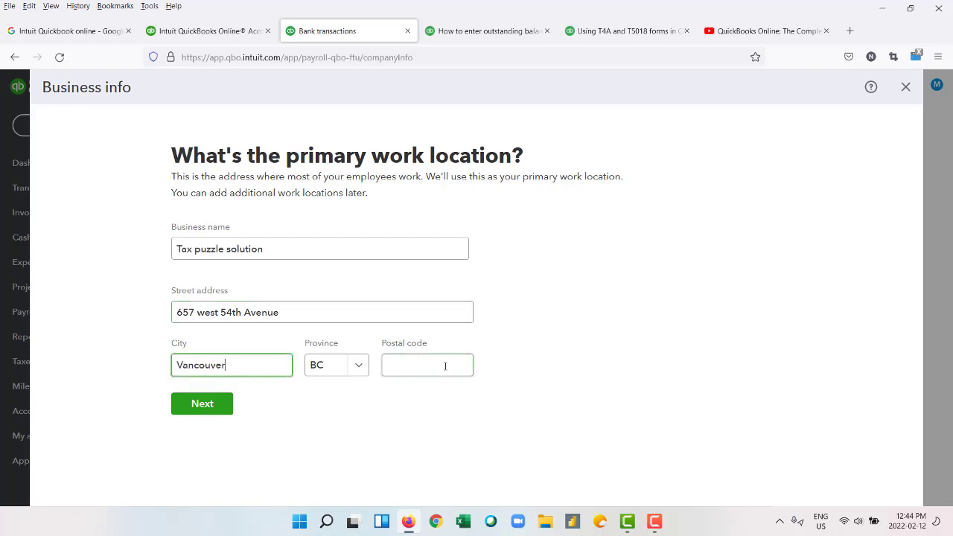
pyautogui.write('V6')
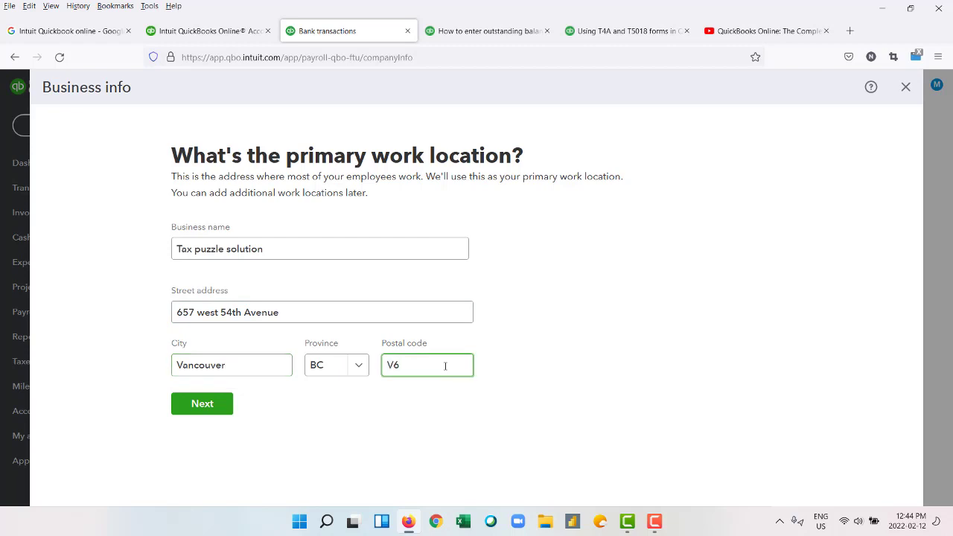
pyautogui.write('P 1M1')
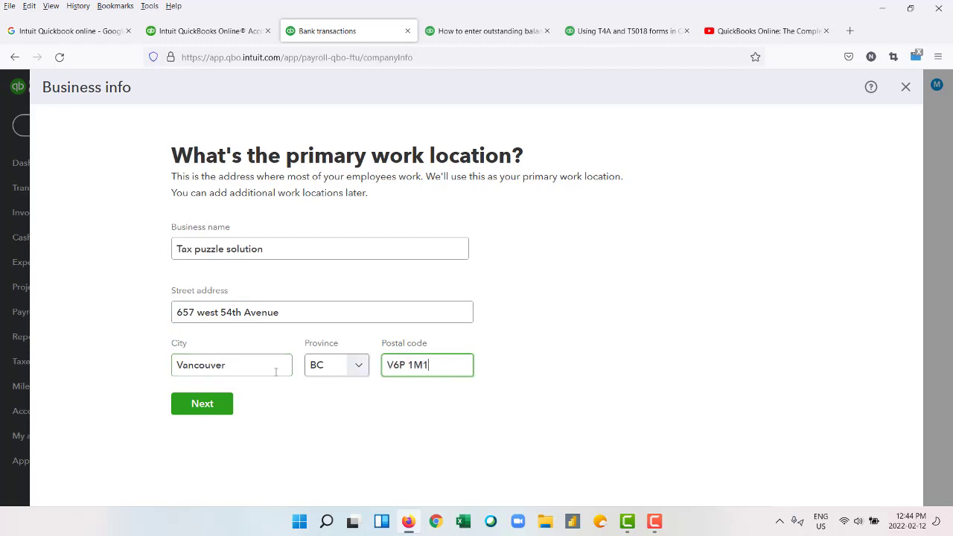
pyautogui.click(198, 415)
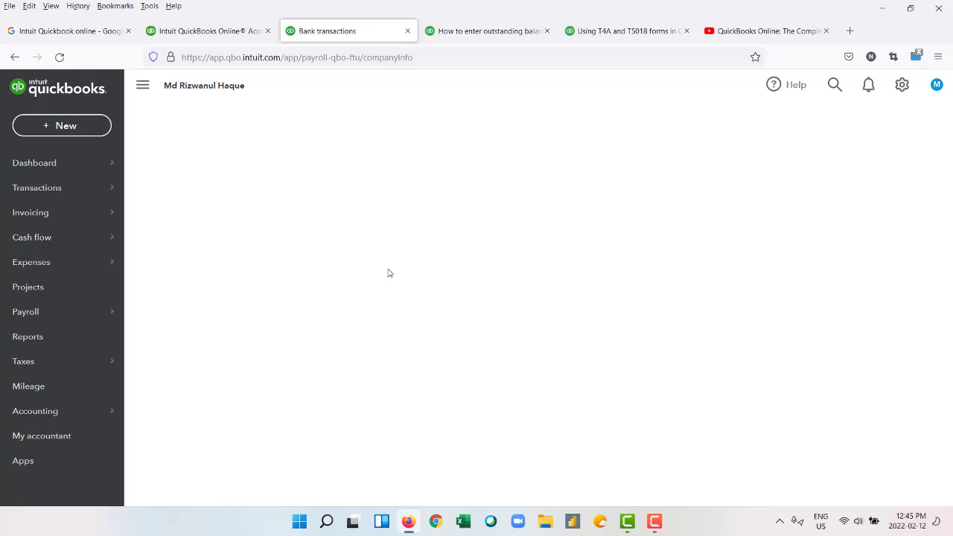
# From the Dashboard's Payroll page, start 'Tell us about your team' in the payroll to-do list.
pyautogui.click(143, 86)
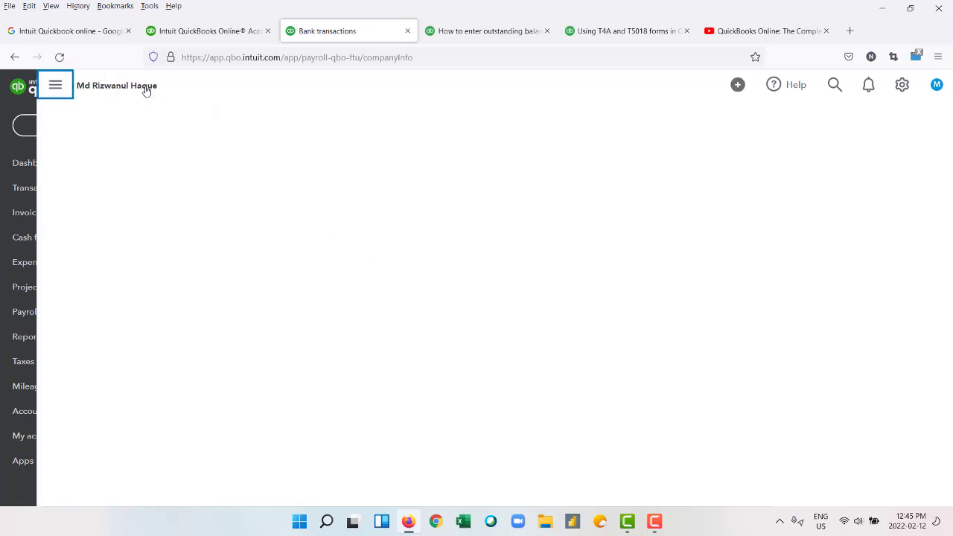
pyautogui.click(17, 88)
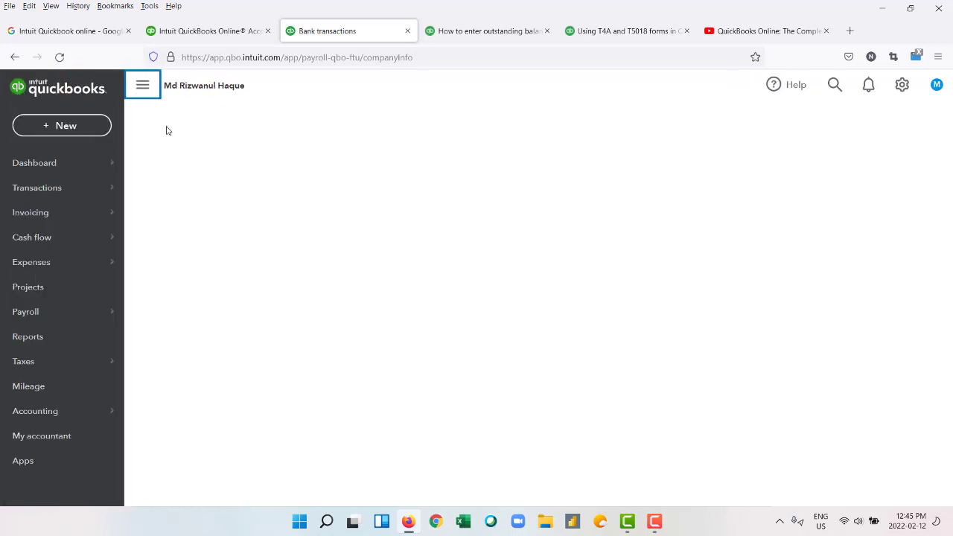
pyautogui.click(64, 162)
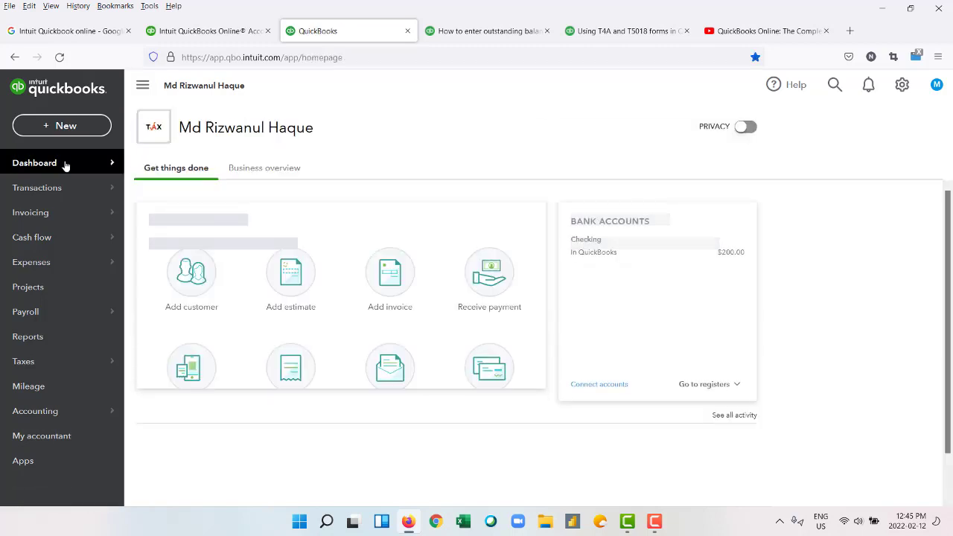
pyautogui.click(484, 376)
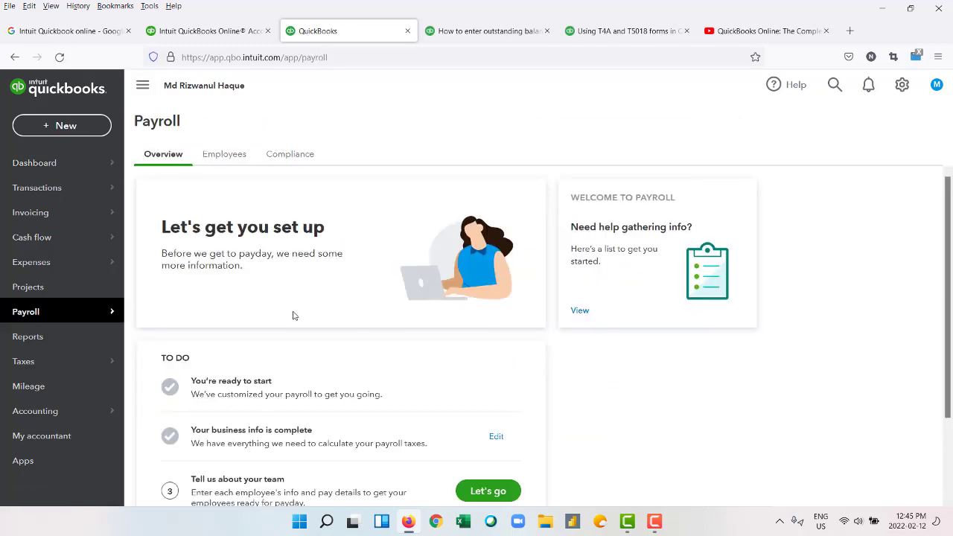
pyautogui.scroll(-2, 296, 315)
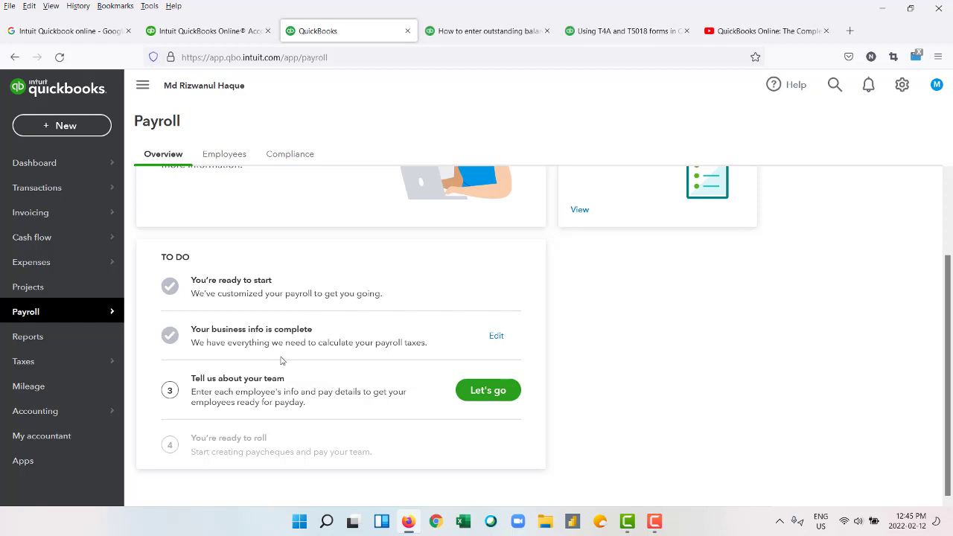
pyautogui.click(489, 394)
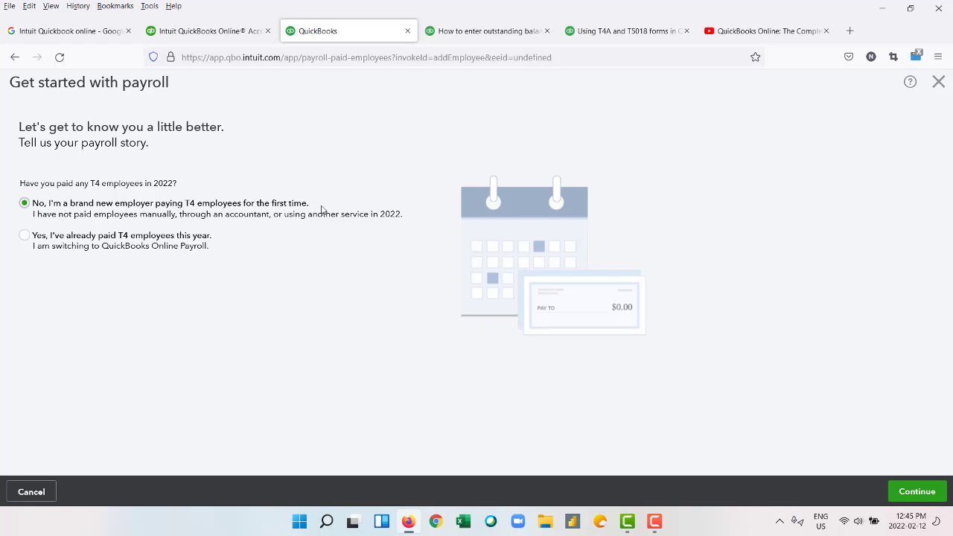
# As a new T4 employer, enter placeholder first and last names and hire date 01-02-2022.
pyautogui.click(915, 493)
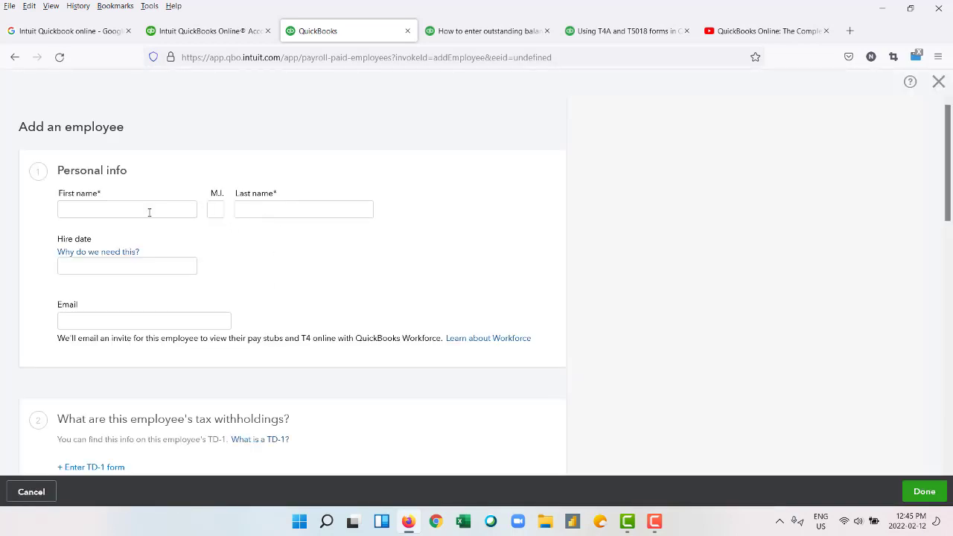
pyautogui.click(149, 212)
pyautogui.scroll(-3, 192, 299)
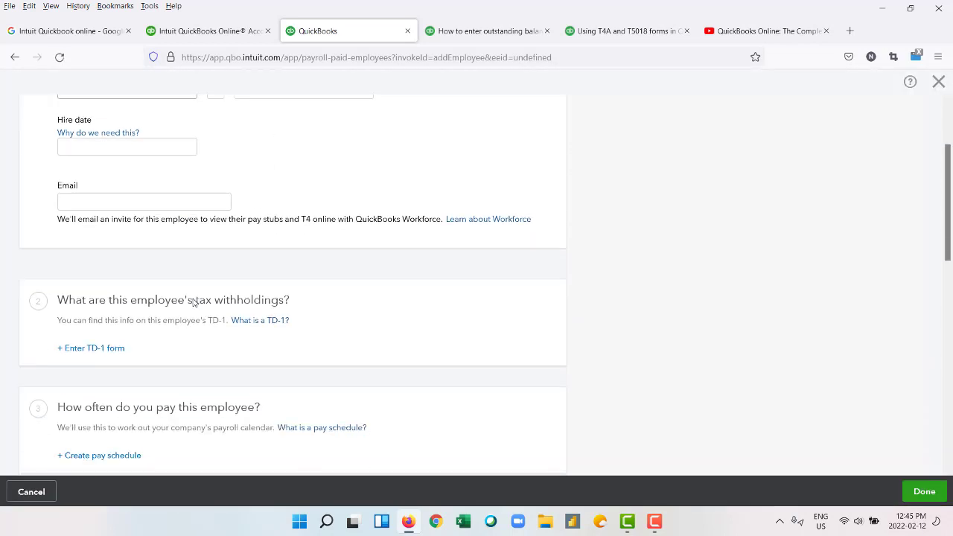
pyautogui.scroll(3, 192, 299)
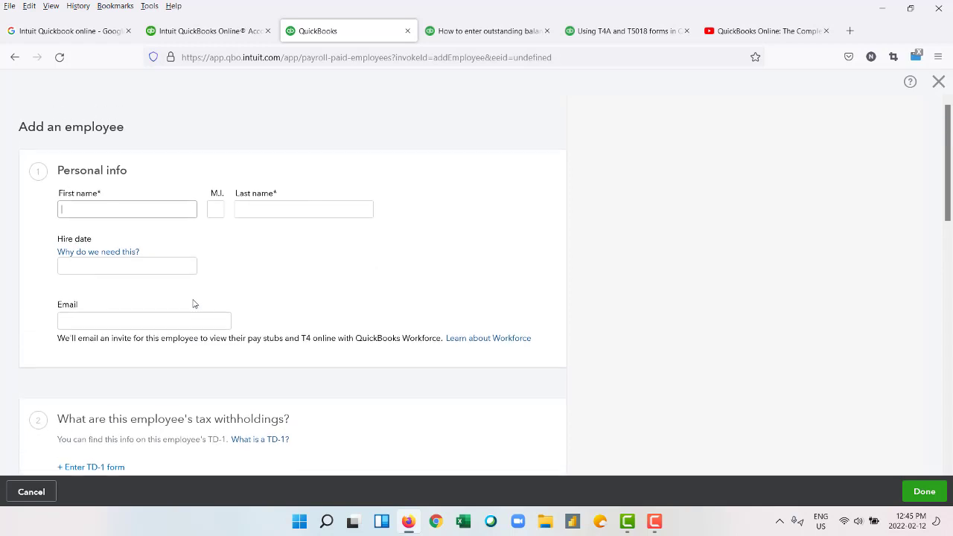
pyautogui.write('dgddsgd')
pyautogui.click(245, 211)
pyautogui.write('dgdsg')
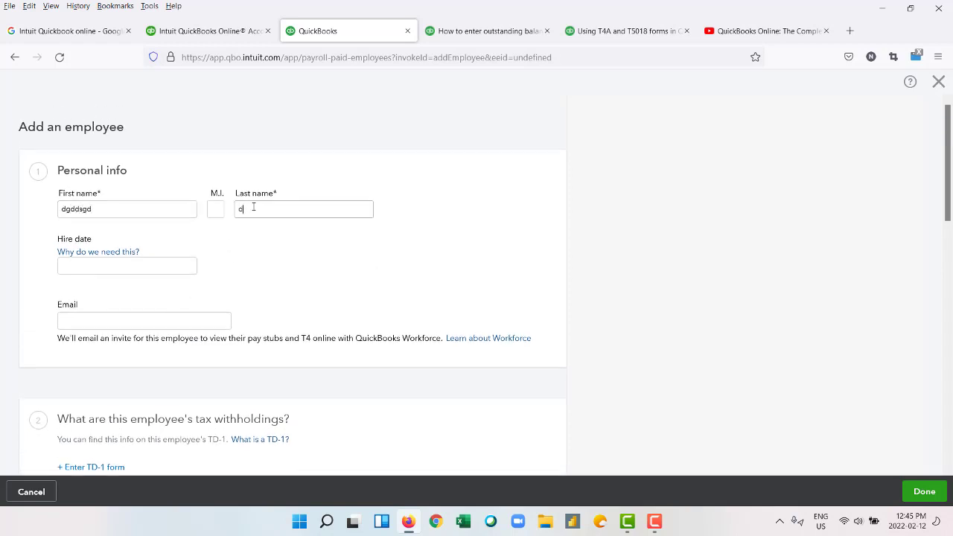
pyautogui.write('gsd')
pyautogui.click(159, 268)
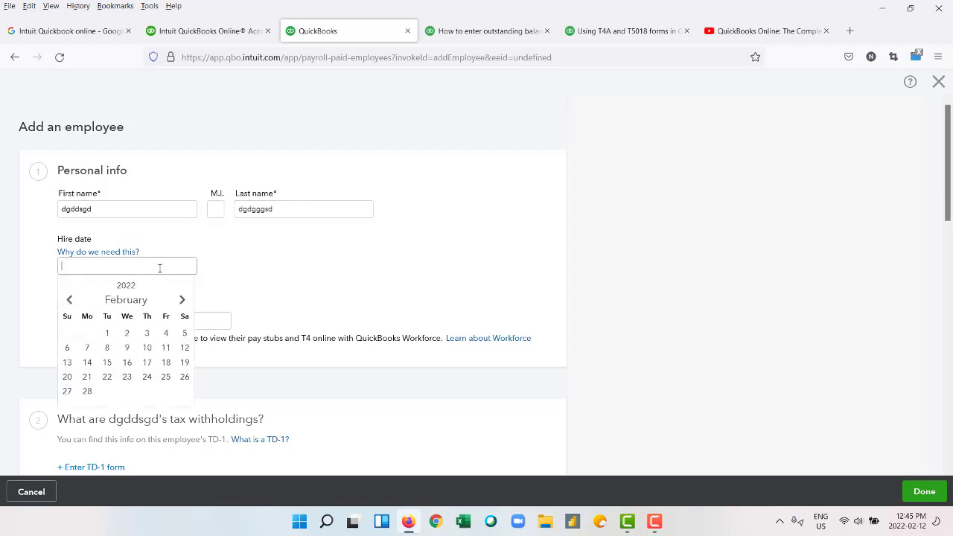
pyautogui.click(108, 334)
# Fill in the employee's e-mail address and bring up the 'What is a TD-1?' help.
pyautogui.click(98, 317)
pyautogui.write('dgdgg')
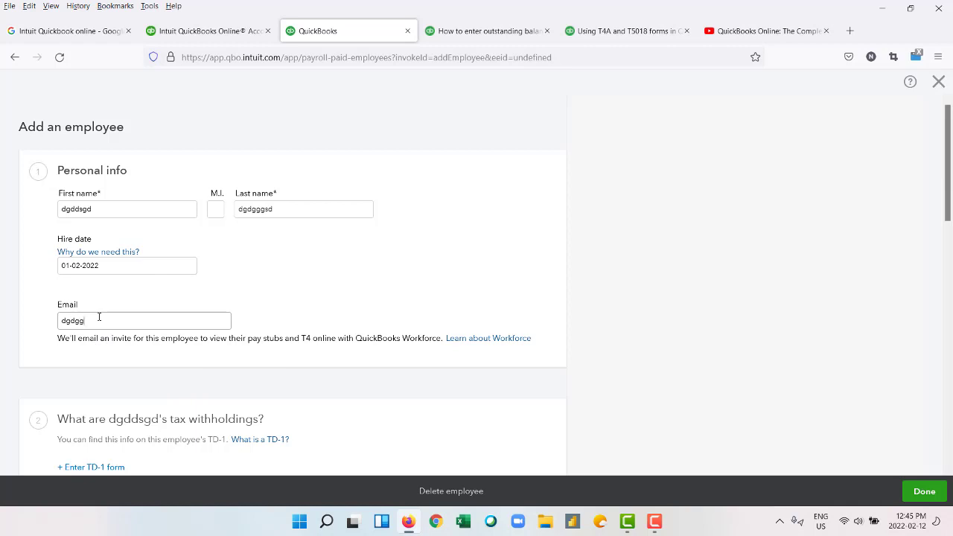
pyautogui.write('@gm')
pyautogui.press('BackSpace')
pyautogui.write('ail.com')
pyautogui.scroll(-5, 189, 329)
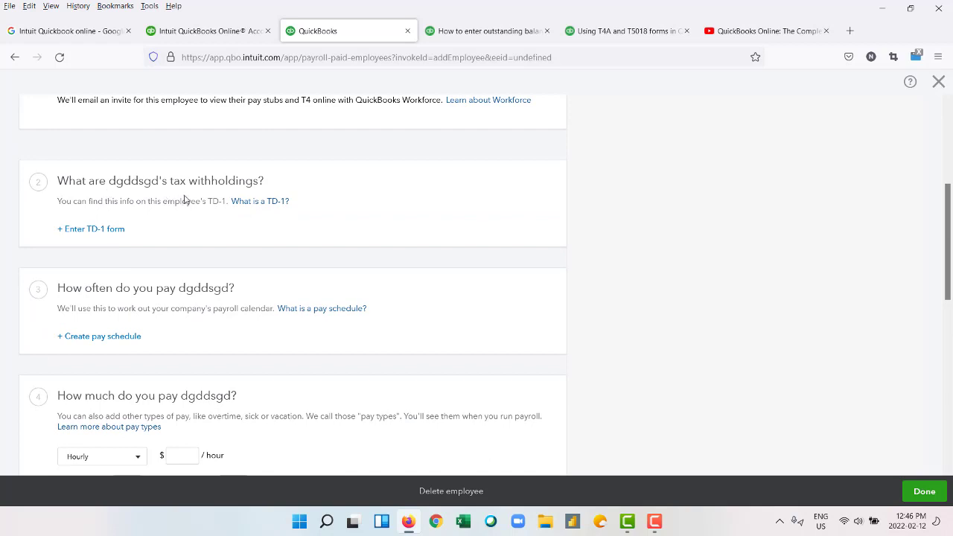
pyautogui.click(260, 201)
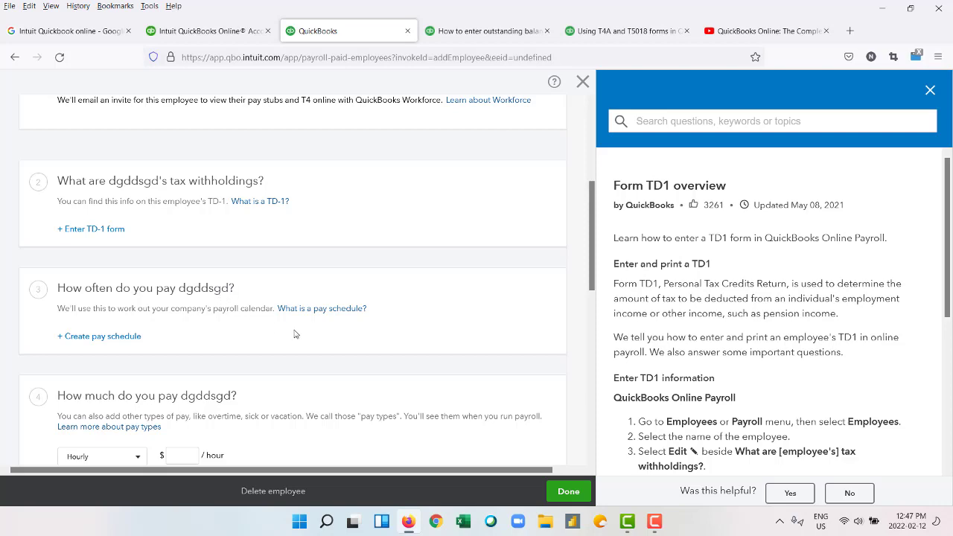
# Show the 'What is a pay schedule?' help article and its list of pay schedule types.
pyautogui.click(315, 309)
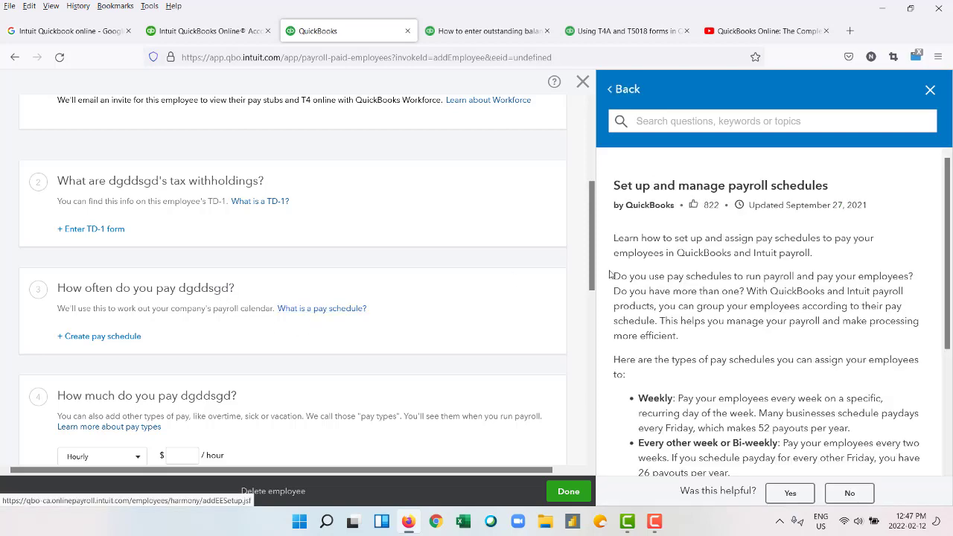
pyautogui.scroll(-3, 707, 307)
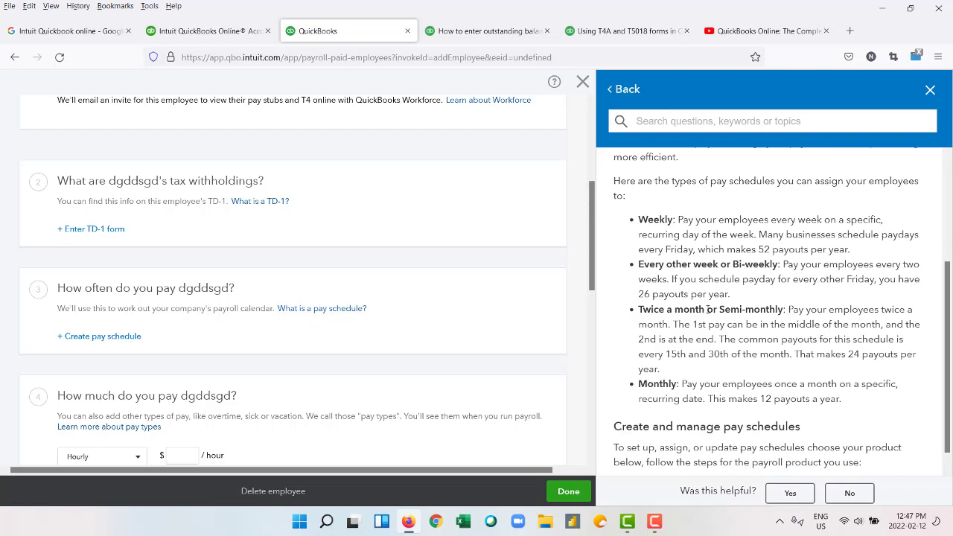
# Create and save an Every other week 'Every other Friday' pay schedule starting 18-02-2022.
pyautogui.click(100, 339)
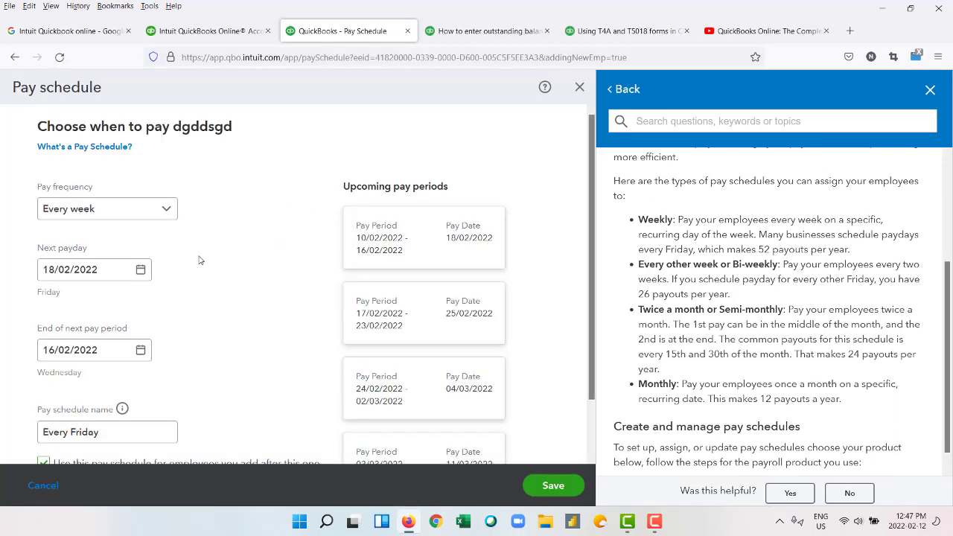
pyautogui.click(167, 214)
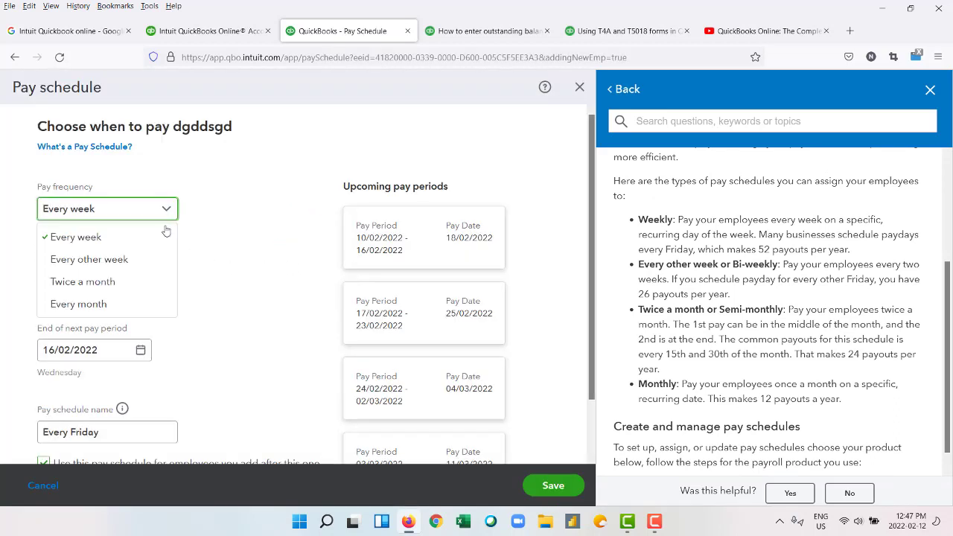
pyautogui.click(145, 262)
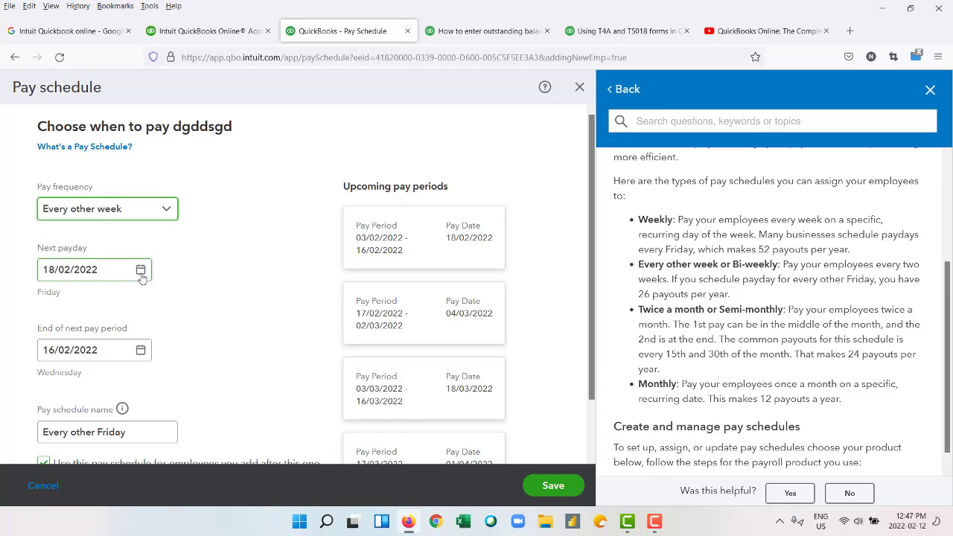
pyautogui.scroll(-2, 179, 305)
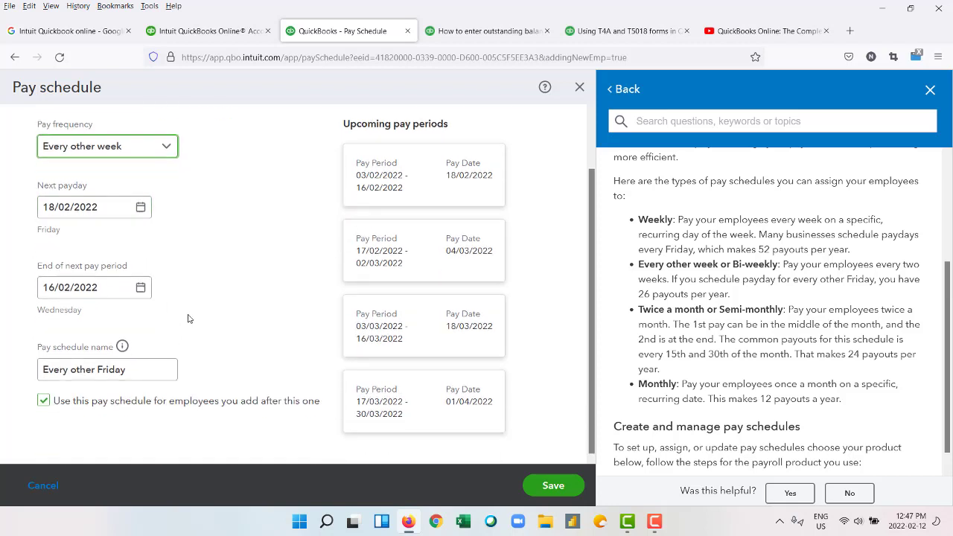
pyautogui.click(532, 489)
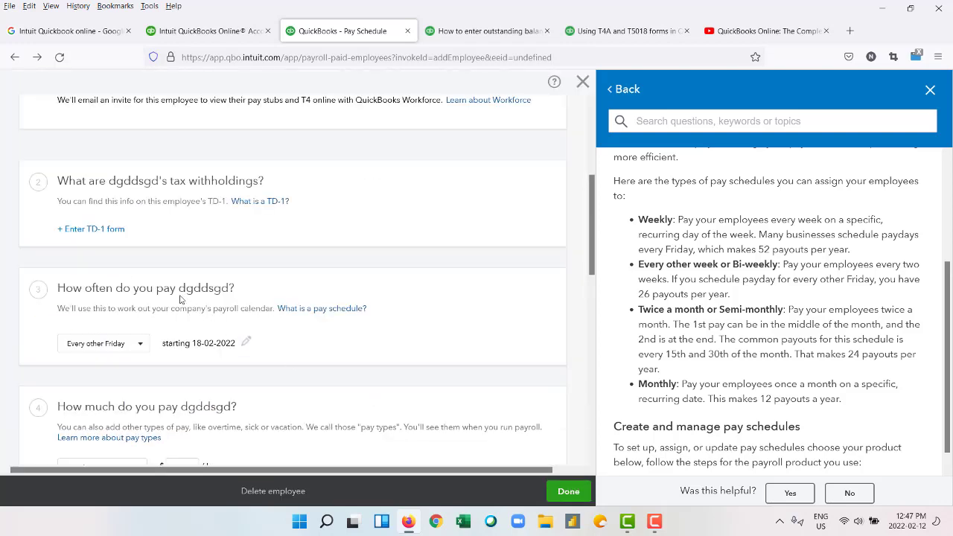
# Set Hourly pay at $18 with 8 hours per day and 5 days per week, then close help.
pyautogui.scroll(-1, 179, 302)
pyautogui.scroll(-1, 184, 305)
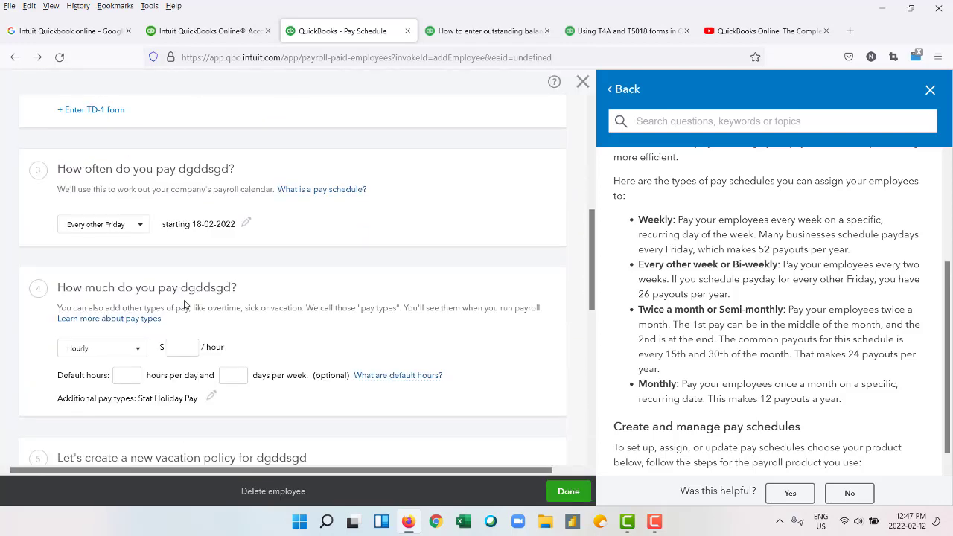
pyautogui.click(138, 350)
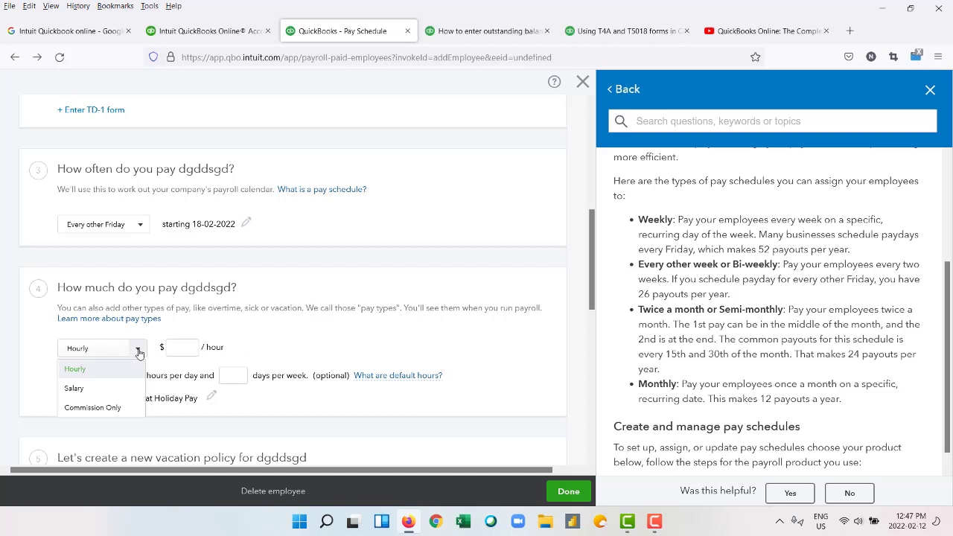
pyautogui.click(138, 352)
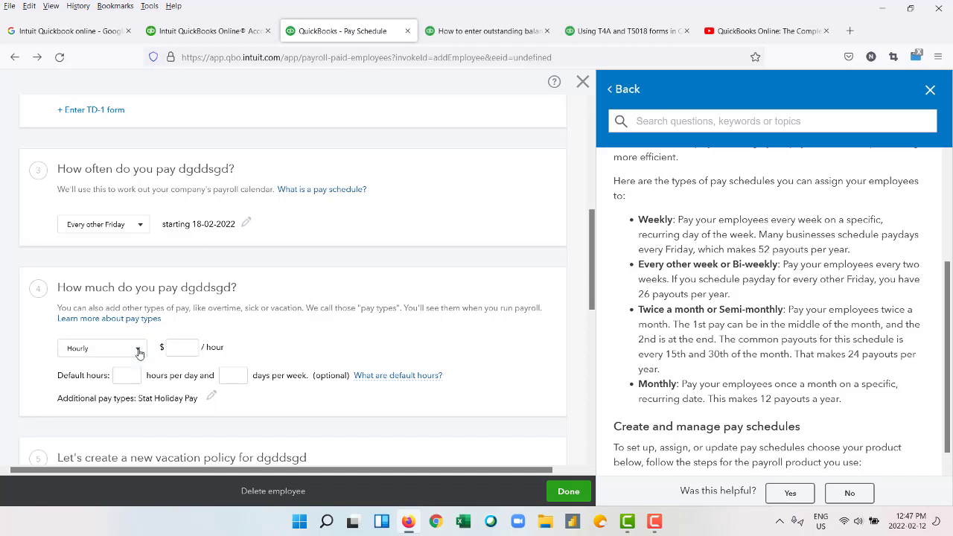
pyautogui.click(192, 344)
pyautogui.write('18')
pyautogui.click(137, 378)
pyautogui.write('8')
pyautogui.click(232, 375)
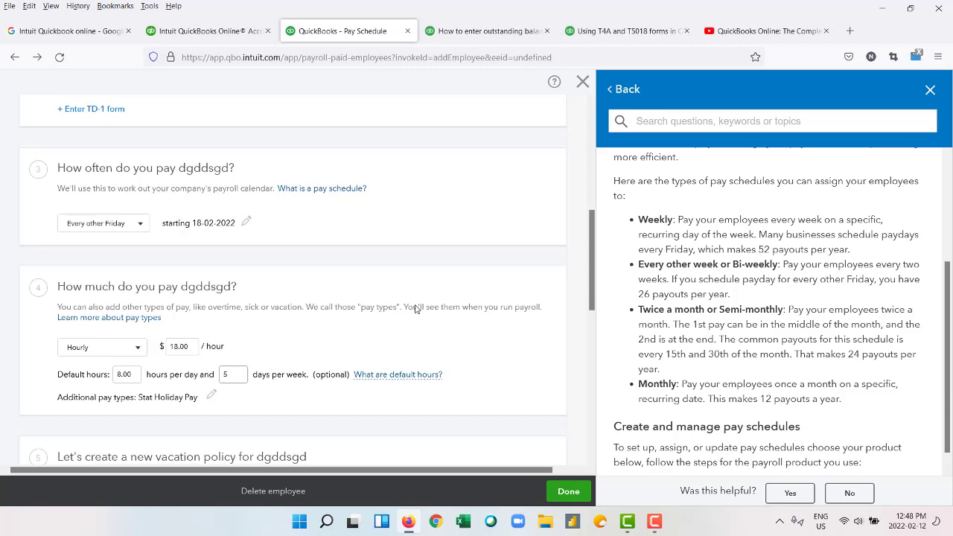
pyautogui.scroll(-3, 239, 374)
pyautogui.click(930, 90)
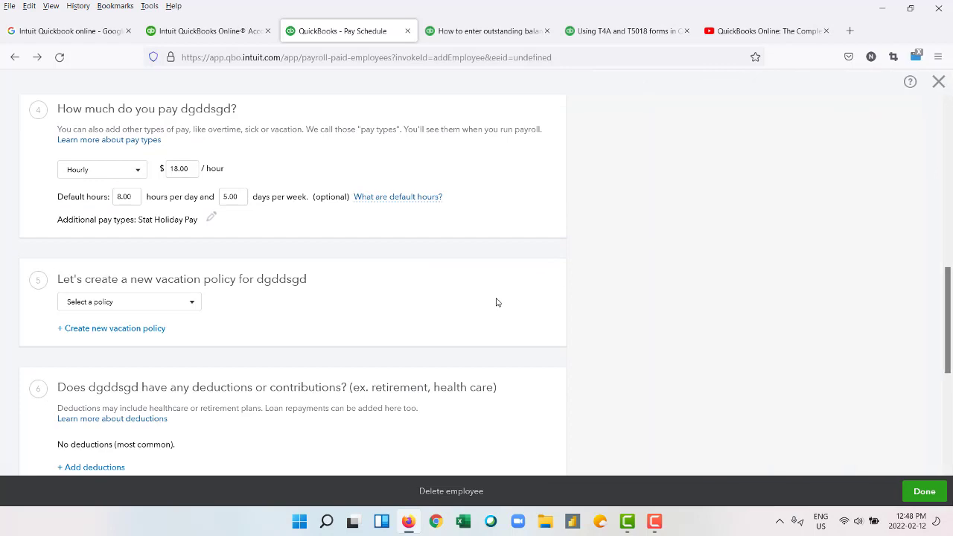
# Replace the placeholder first and last names with the employee's real name.
pyautogui.scroll(-2, 223, 303)
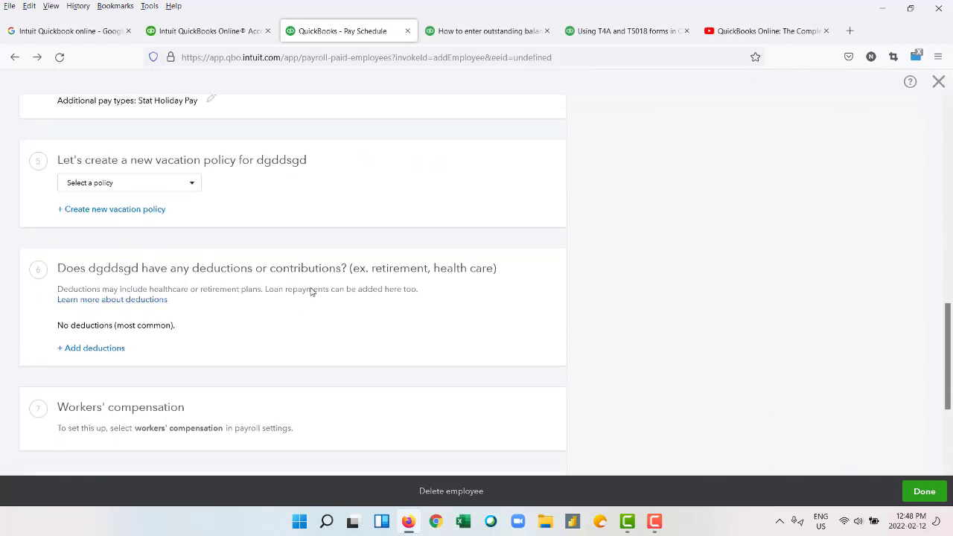
pyautogui.scroll(10, 311, 291)
pyautogui.doubleClick(130, 214)
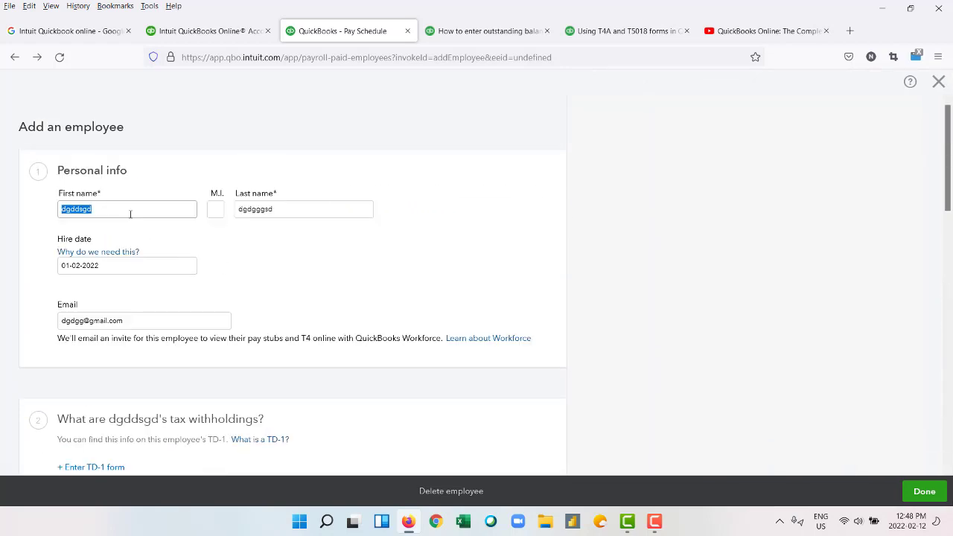
pyautogui.press('BackSpace')
pyautogui.doubleClick(284, 213)
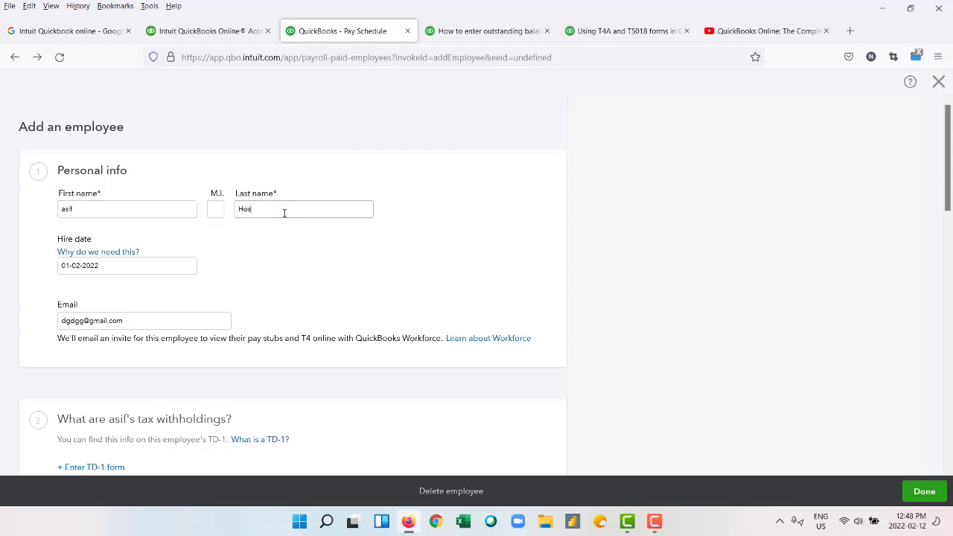
pyautogui.scroll(-2, 284, 213)
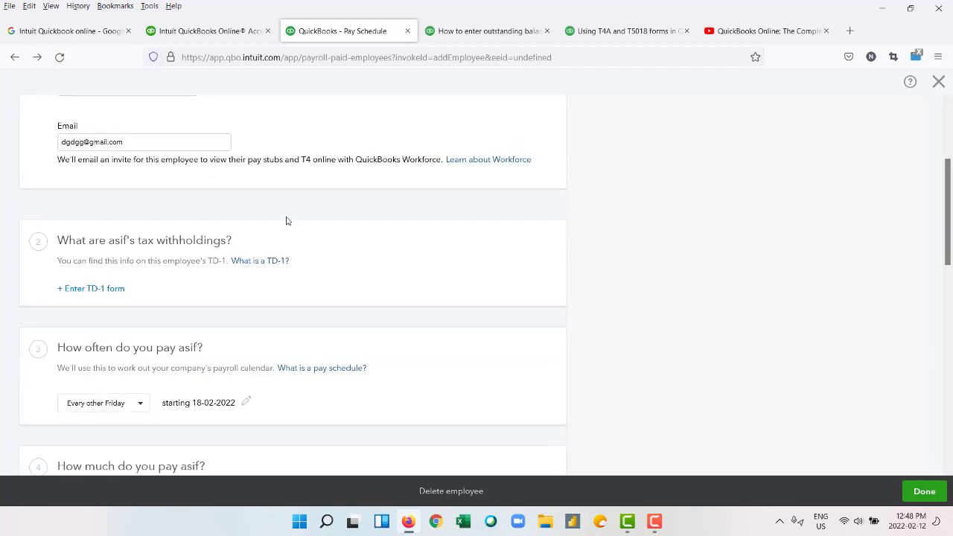
pyautogui.scroll(2, 284, 213)
pyautogui.click(219, 275)
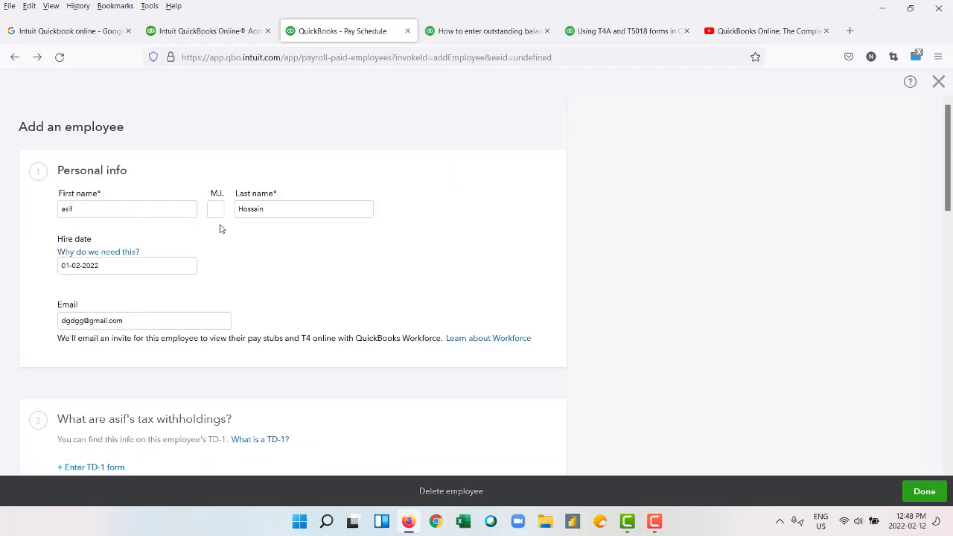
# Choose the 4.00% Accrue time/hrs worked vacation policy.
pyautogui.scroll(-4, 239, 300)
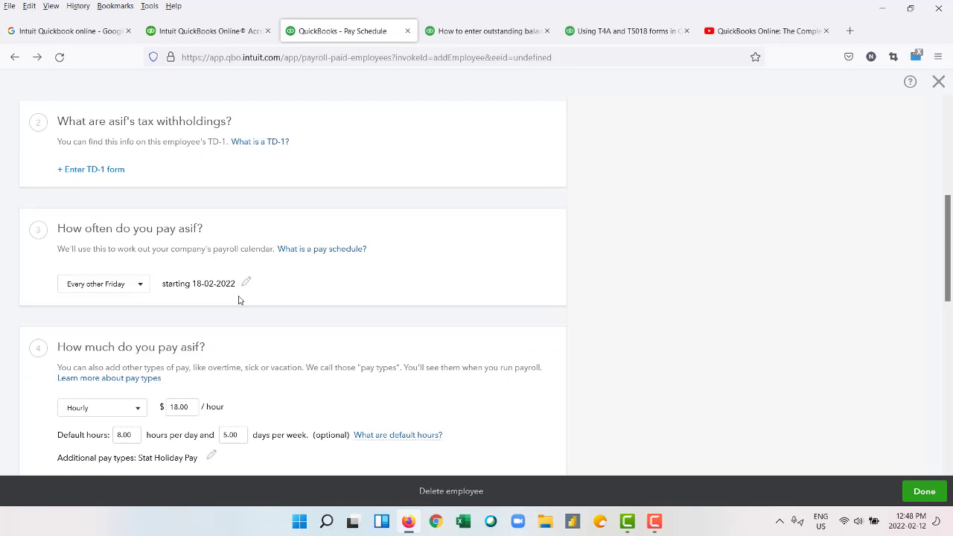
pyautogui.scroll(-2, 240, 300)
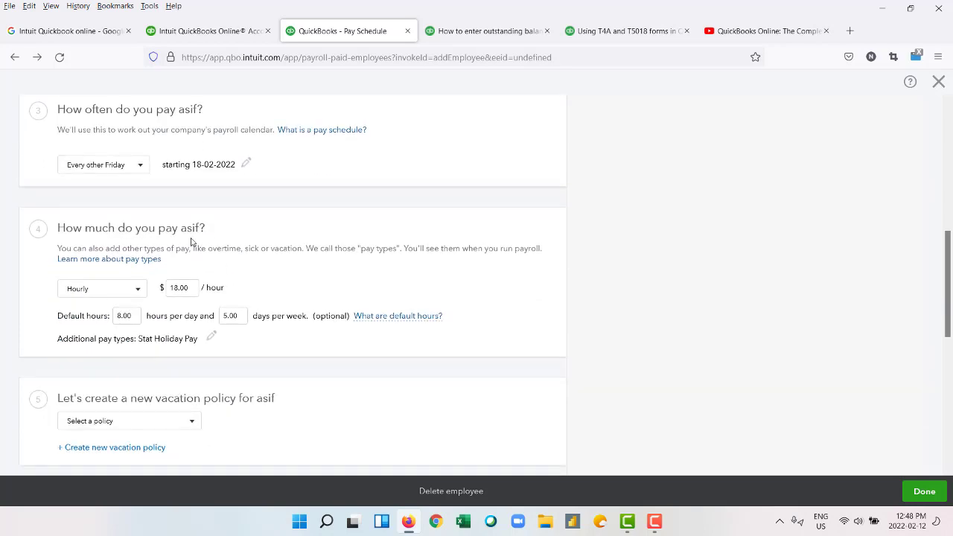
pyautogui.scroll(-2, 243, 298)
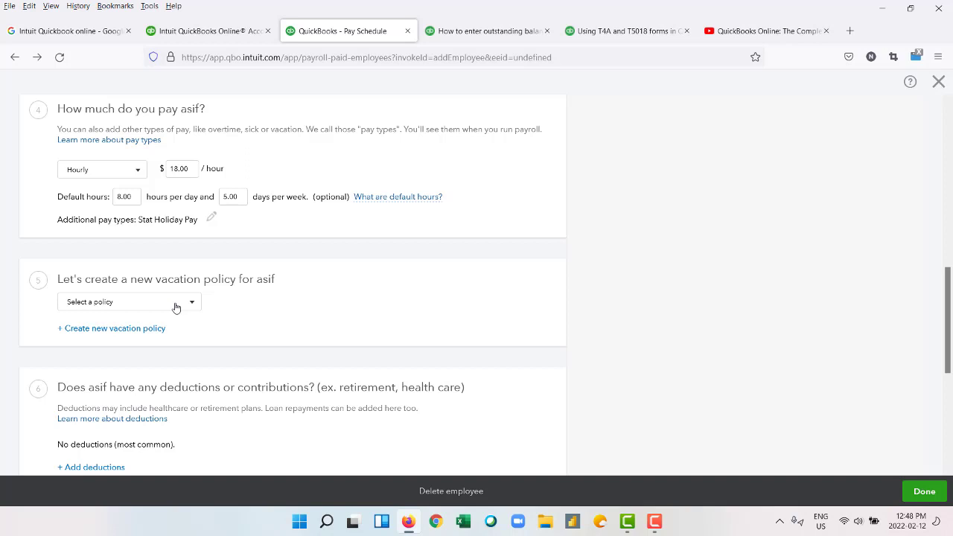
pyautogui.click(176, 306)
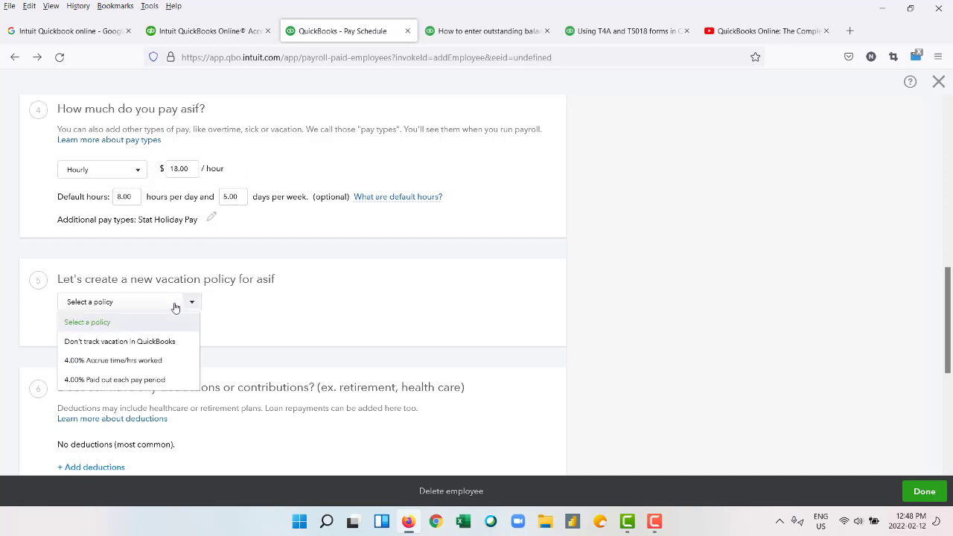
pyautogui.click(163, 365)
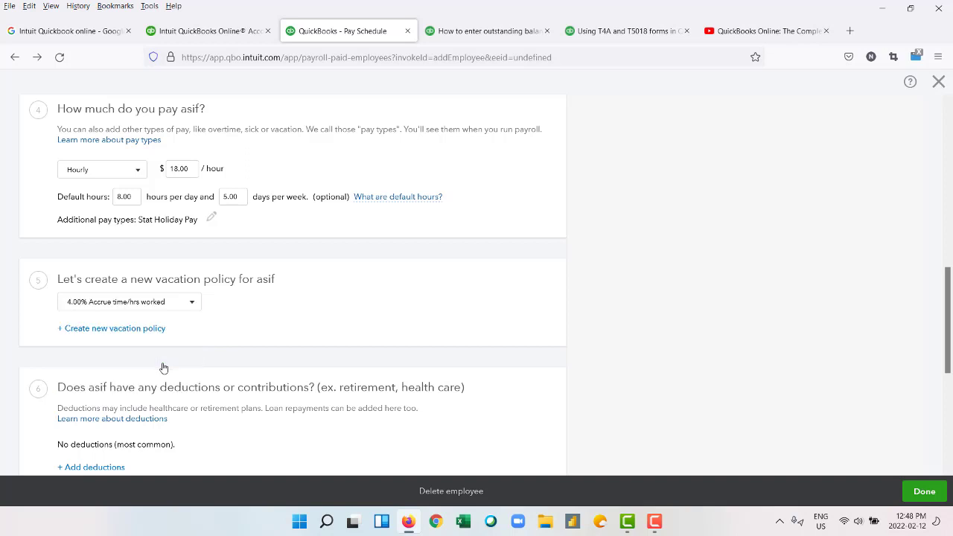
# Start a new vacation policy that accrues 4.00% per hour worked and try to save it.
pyautogui.click(132, 333)
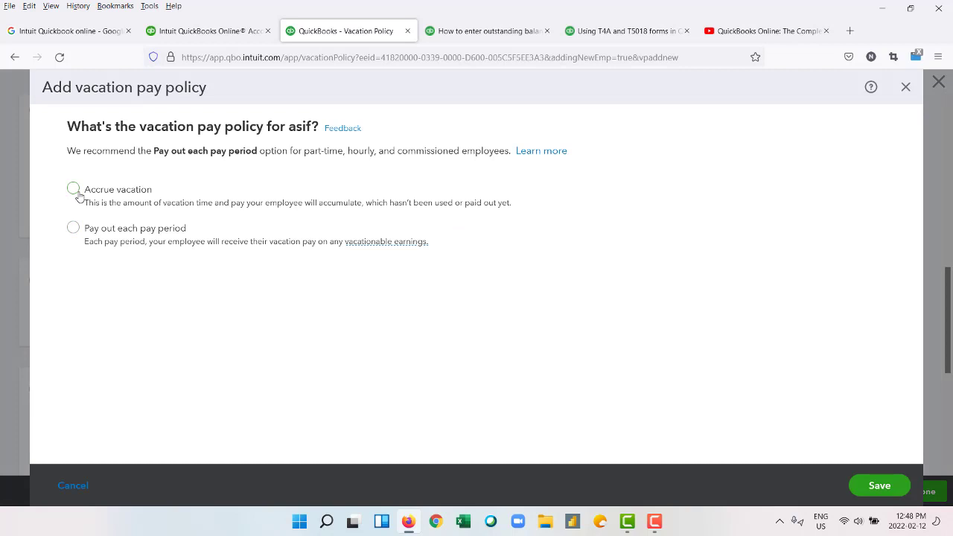
pyautogui.click(79, 196)
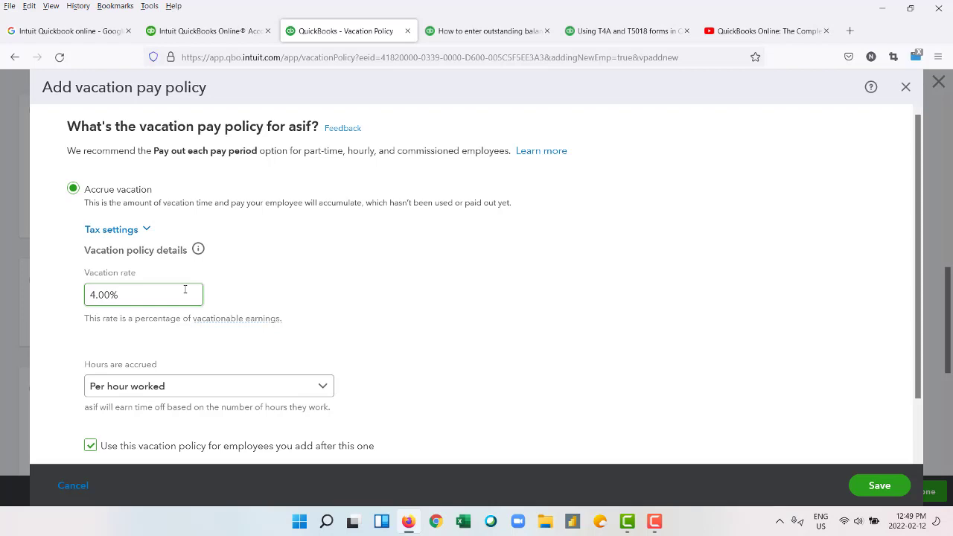
pyautogui.scroll(-2, 185, 289)
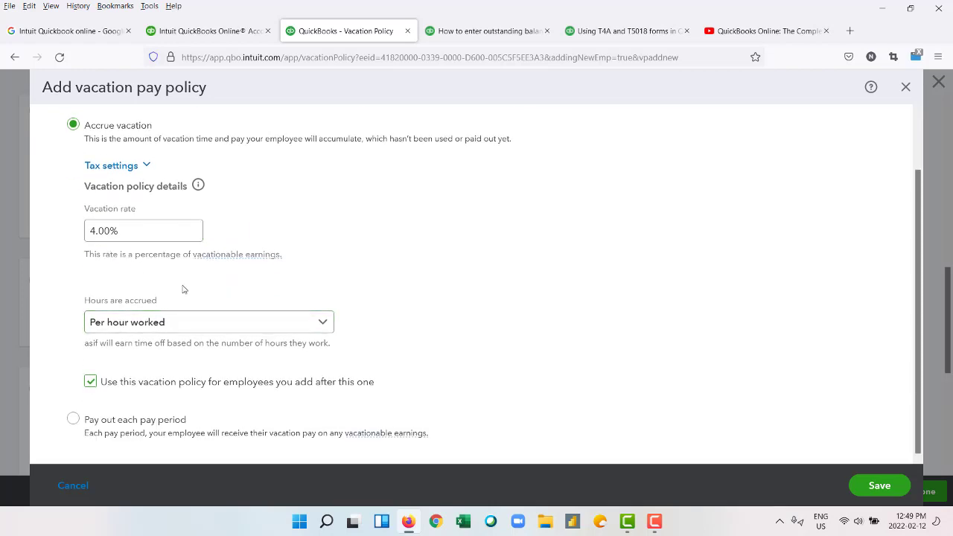
pyautogui.scroll(2, 195, 309)
pyautogui.scroll(-2, 200, 323)
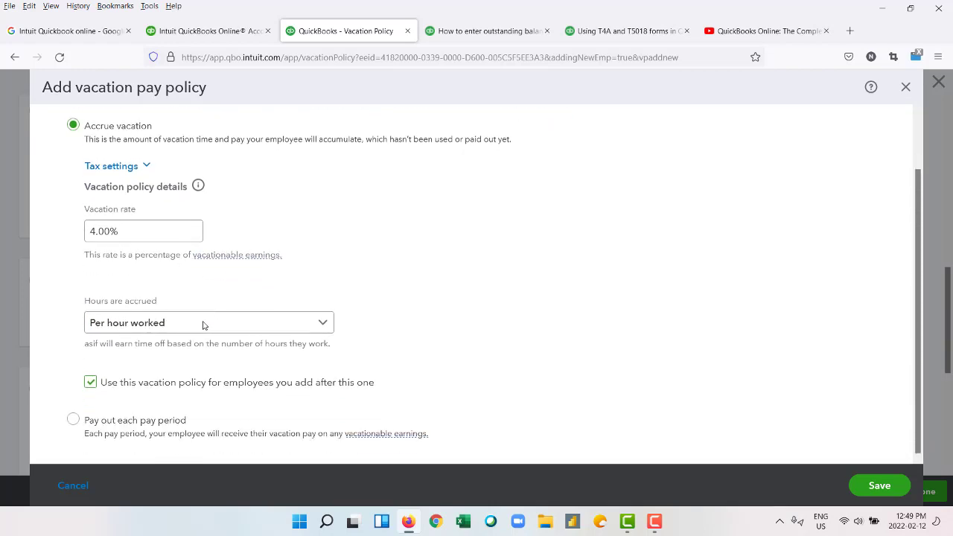
pyautogui.click(860, 486)
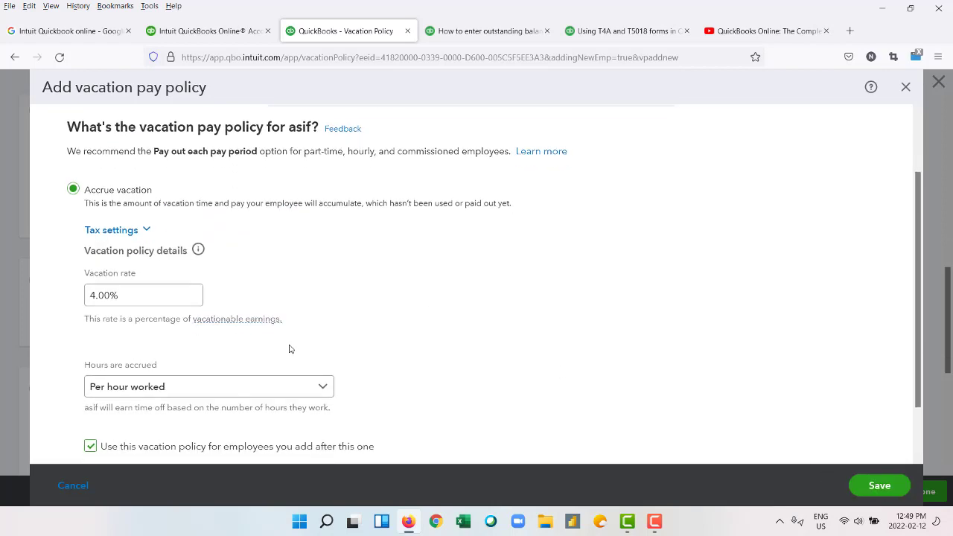
# Switch the policy to pay out each period and back to accrue, then retry saving several times.
pyautogui.scroll(-2, 291, 349)
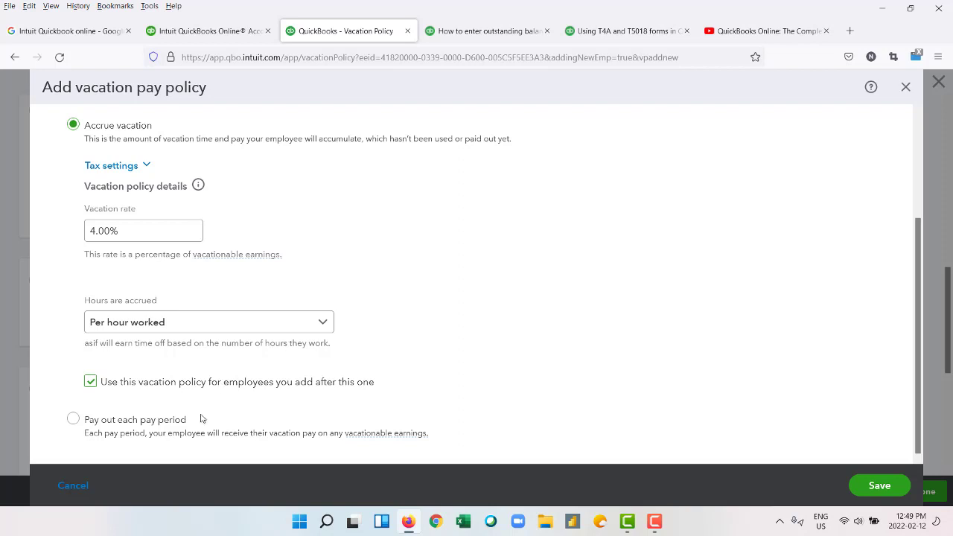
pyautogui.click(75, 422)
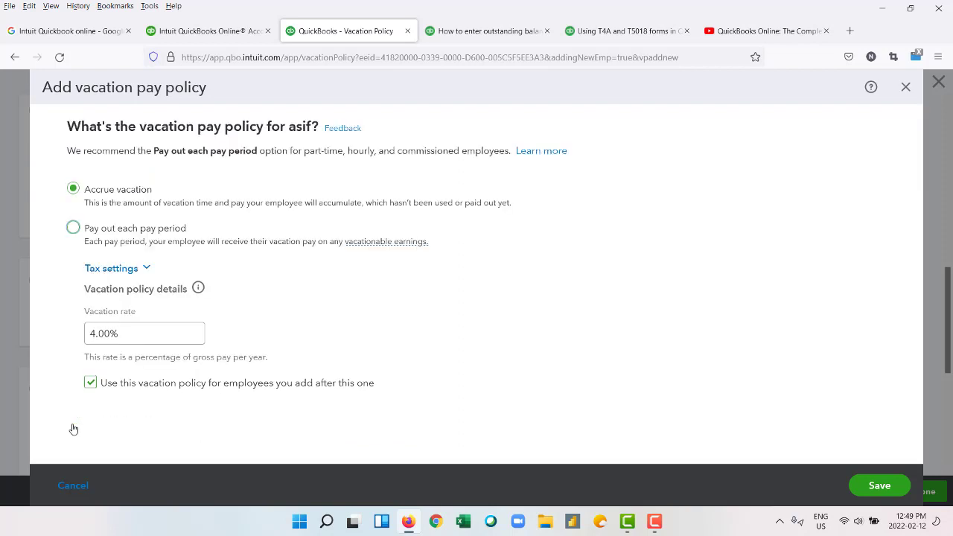
pyautogui.click(73, 189)
pyautogui.scroll(-1, 397, 320)
pyautogui.scroll(-1, 396, 320)
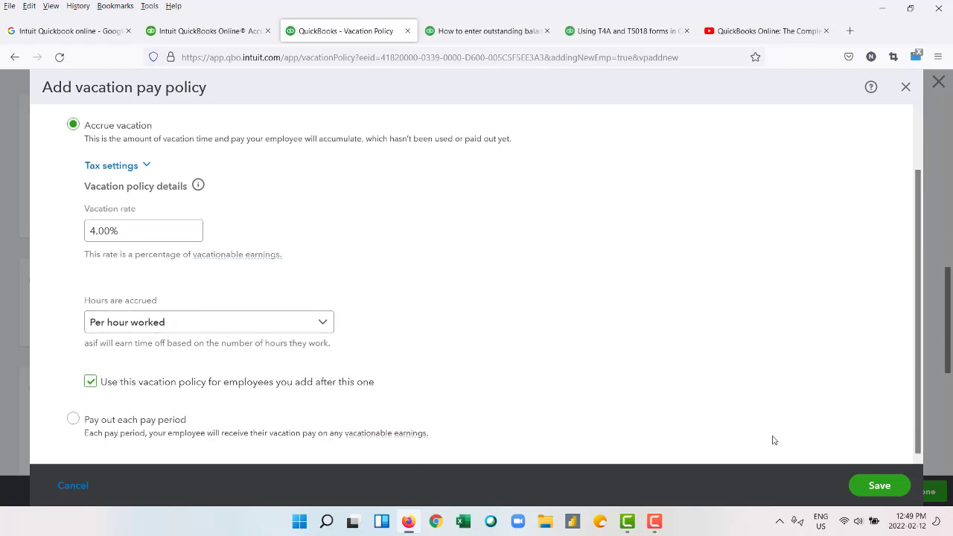
pyautogui.click(875, 485)
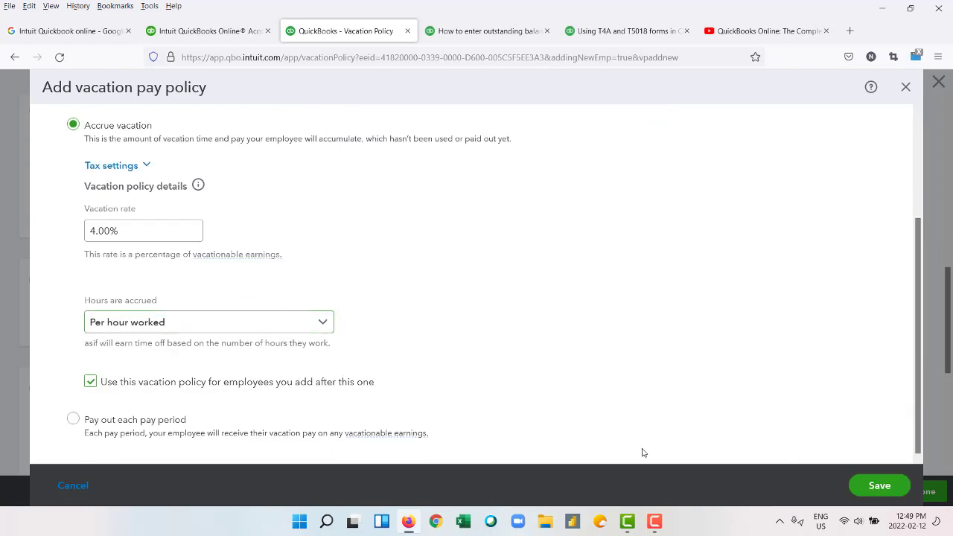
pyautogui.click(872, 485)
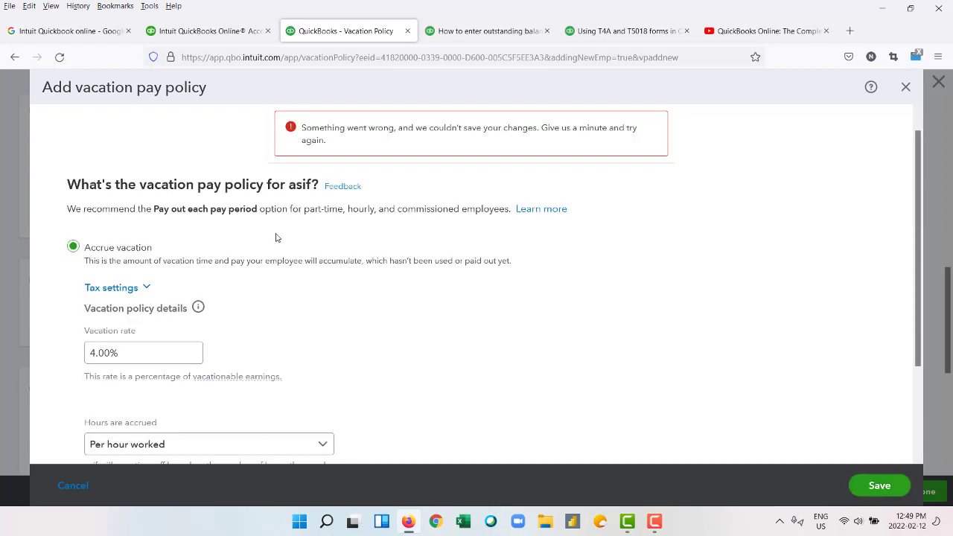
pyautogui.scroll(-3, 877, 440)
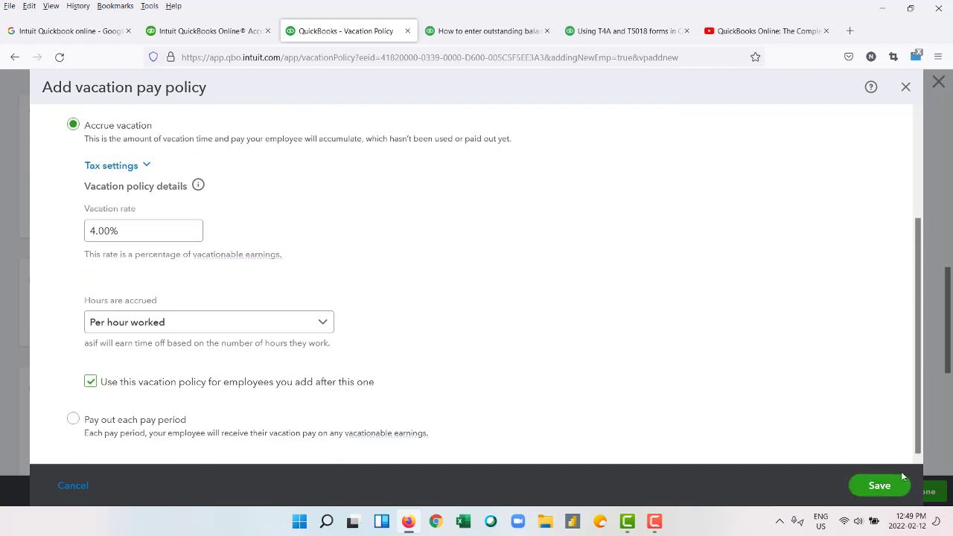
pyautogui.click(897, 494)
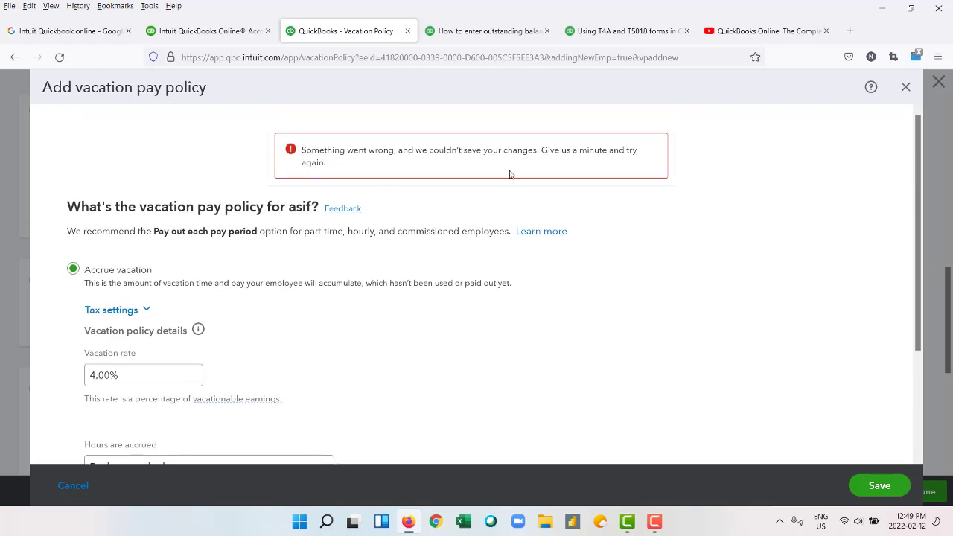
# Close the new-policy dialog and select the existing 4.00% Accrue time/hrs worked vacation policy.
pyautogui.click(904, 87)
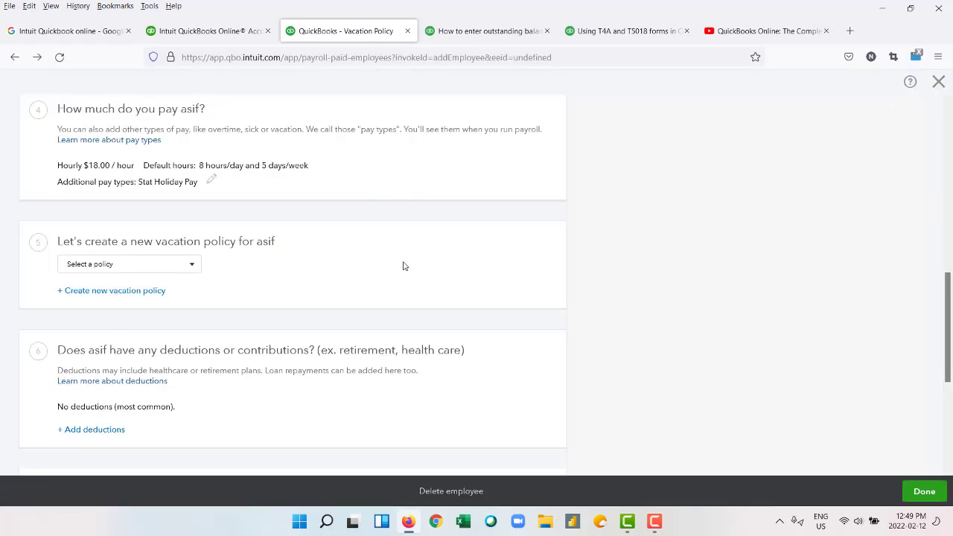
pyautogui.scroll(-3, 400, 265)
pyautogui.scroll(3, 400, 266)
pyautogui.click(153, 268)
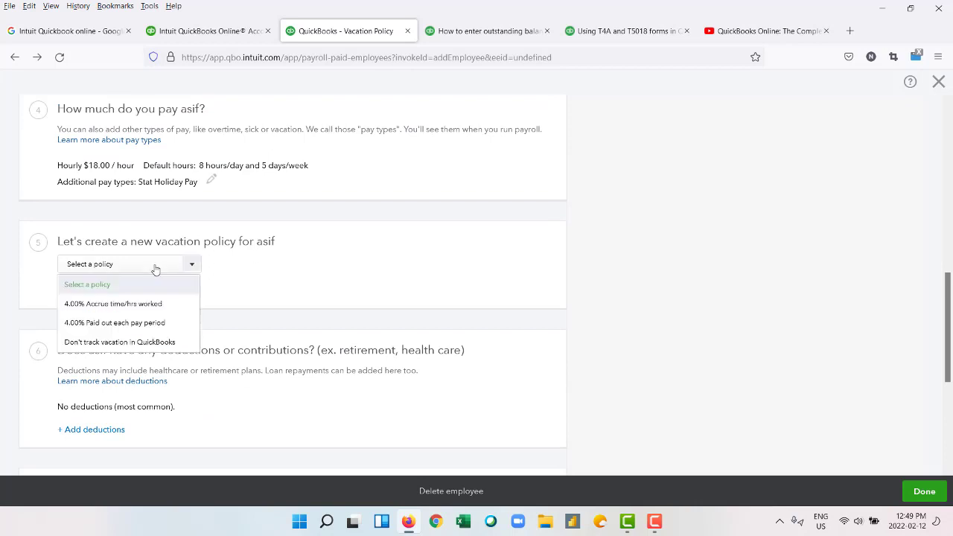
pyautogui.click(133, 306)
pyautogui.scroll(-3, 133, 305)
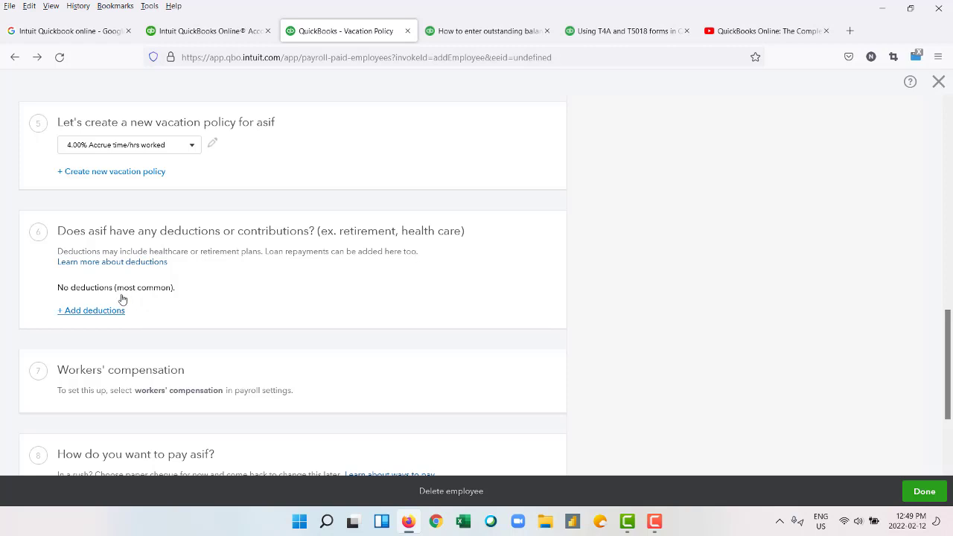
# Move past deductions to the employee's Paper cheque payment method settings.
pyautogui.click(96, 311)
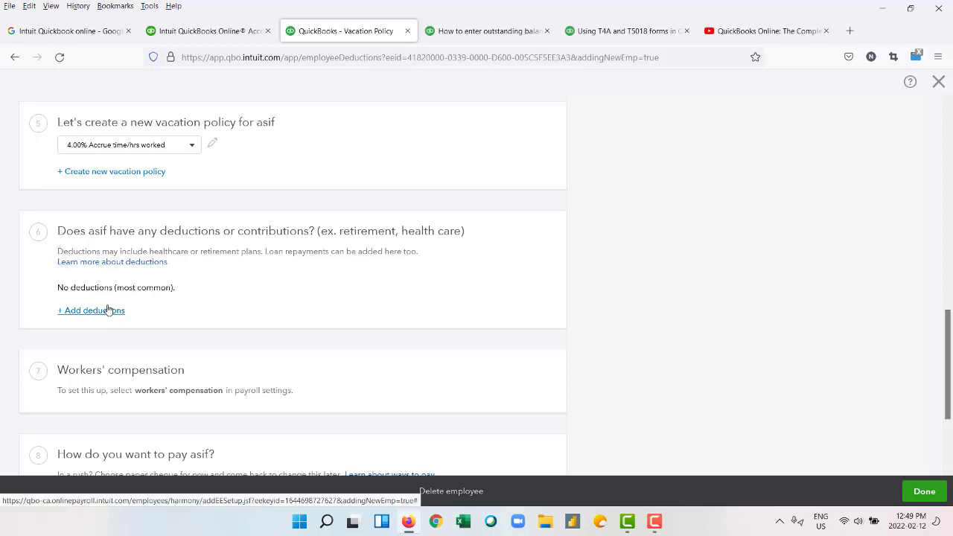
pyautogui.scroll(4, 149, 293)
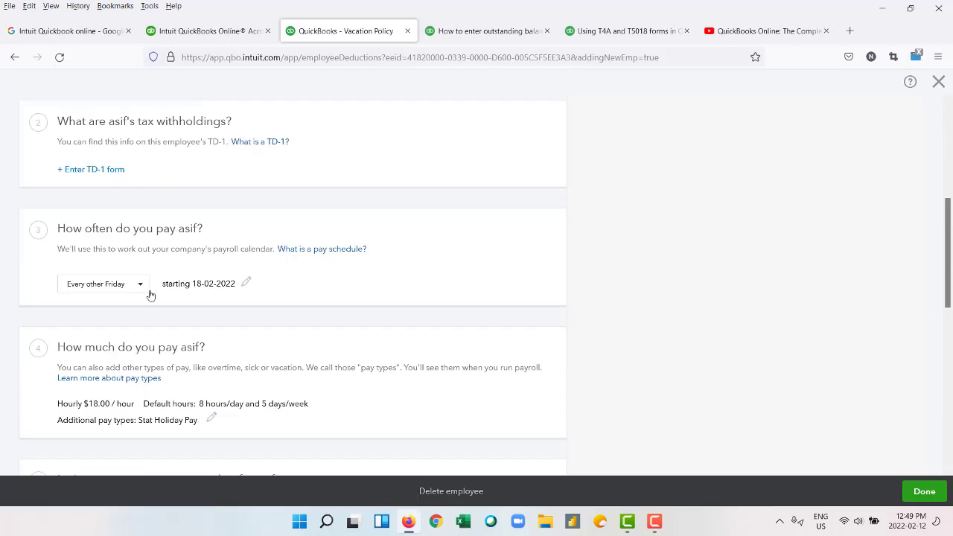
pyautogui.scroll(-5, 149, 293)
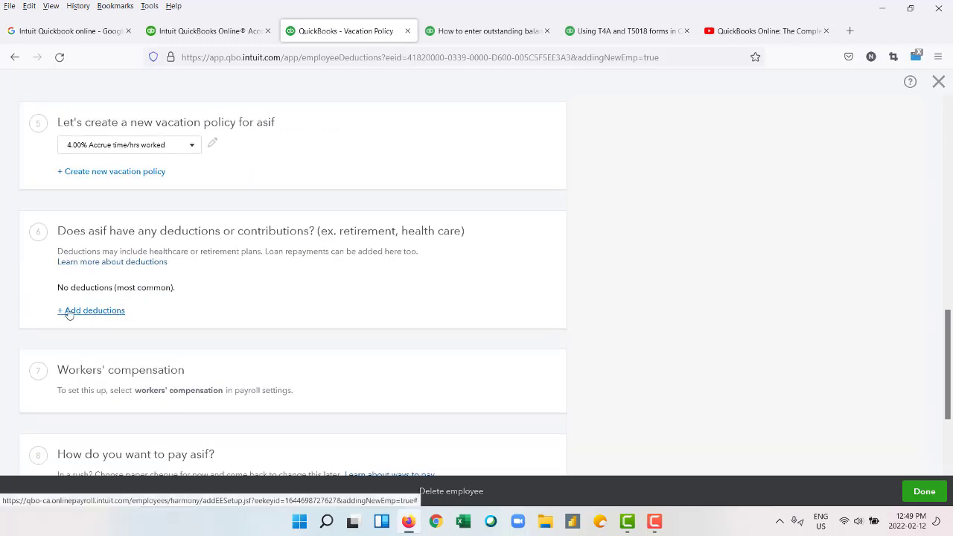
pyautogui.scroll(-3, 79, 310)
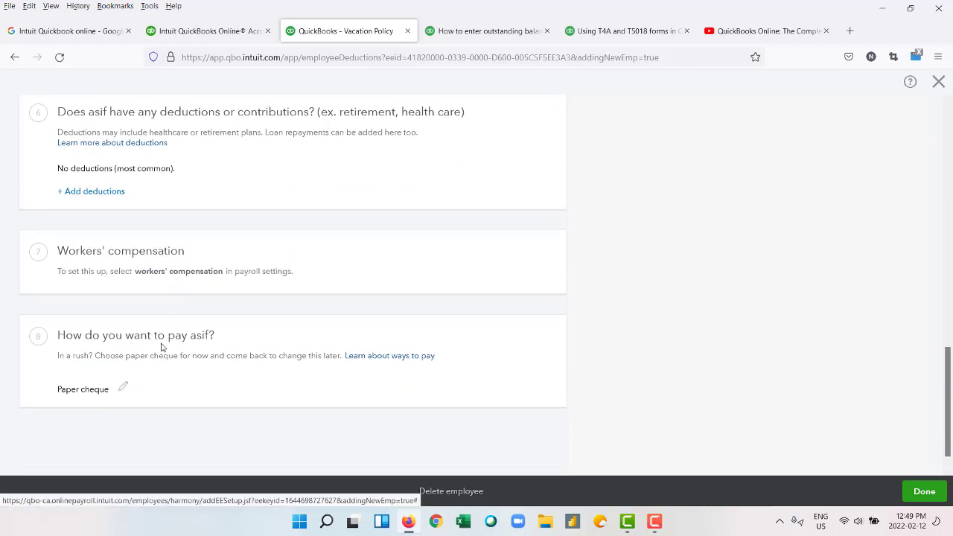
pyautogui.click(124, 388)
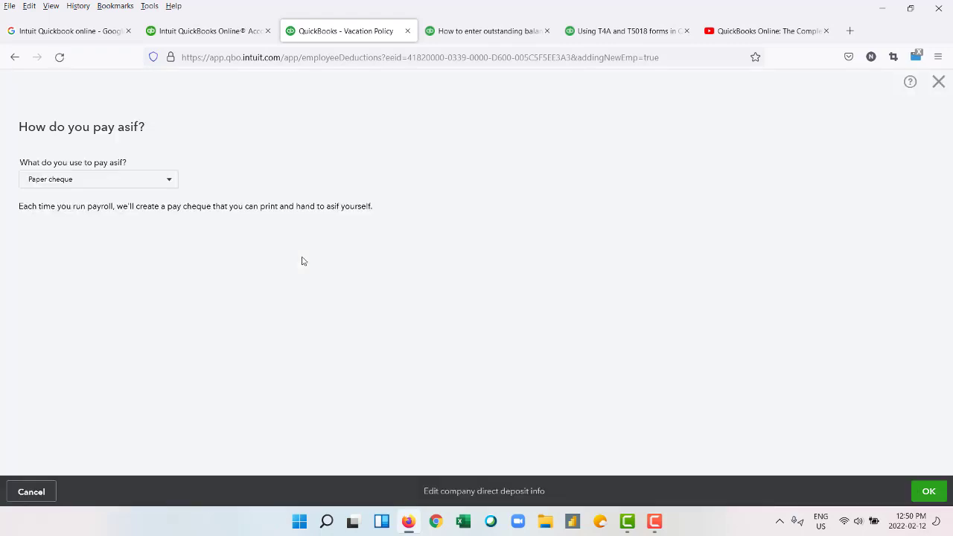
# Try Direct deposit as the payment method, filling in the transit, institution and account fields.
pyautogui.click(157, 180)
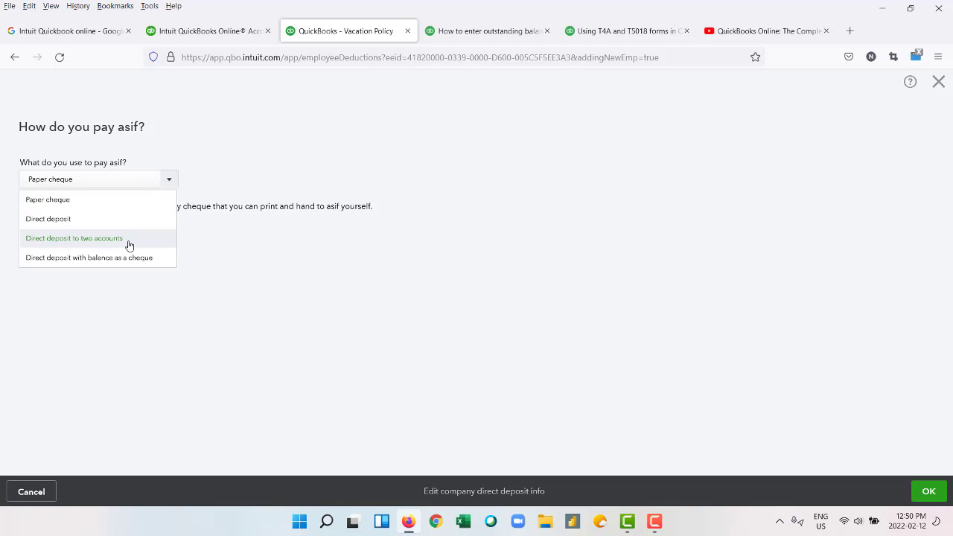
pyautogui.click(130, 196)
pyautogui.click(149, 178)
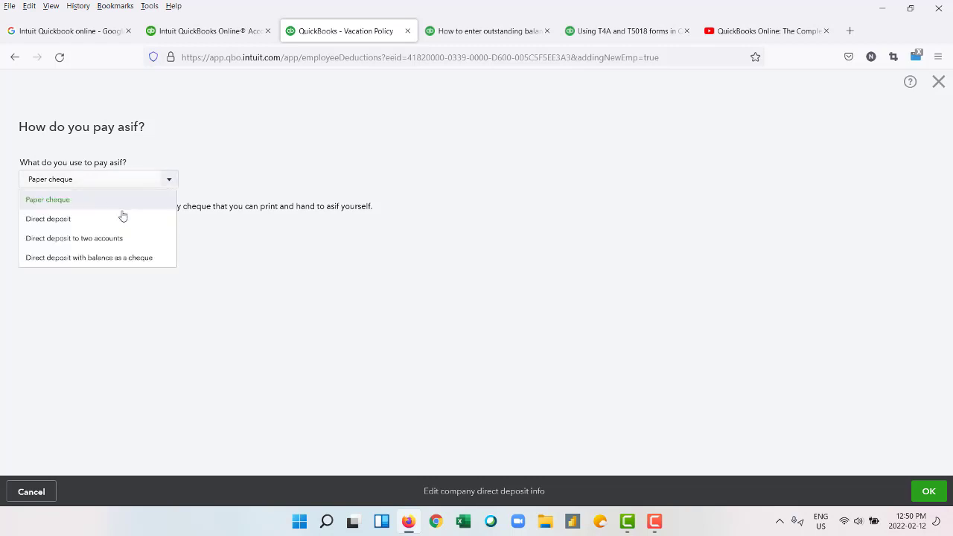
pyautogui.click(123, 218)
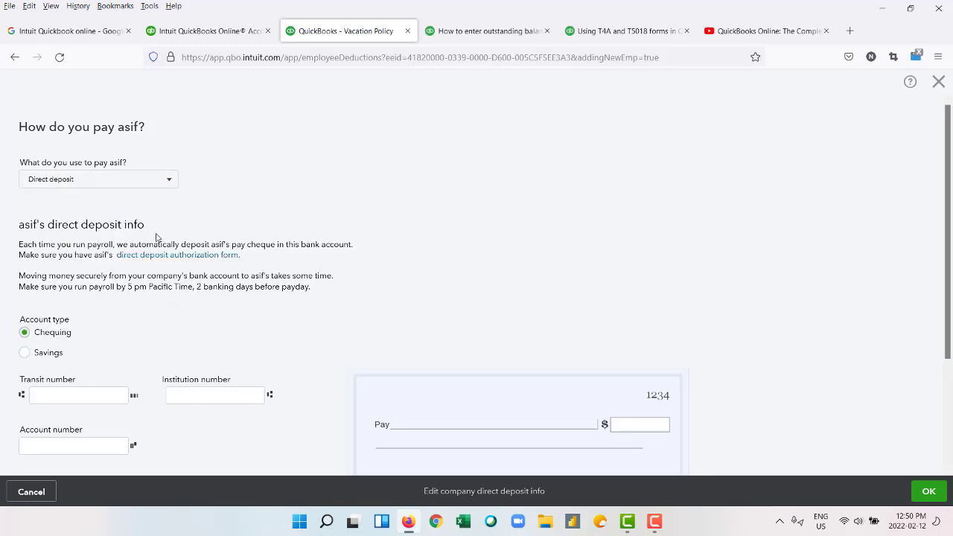
pyautogui.scroll(-1, 157, 237)
pyautogui.scroll(-2, 158, 237)
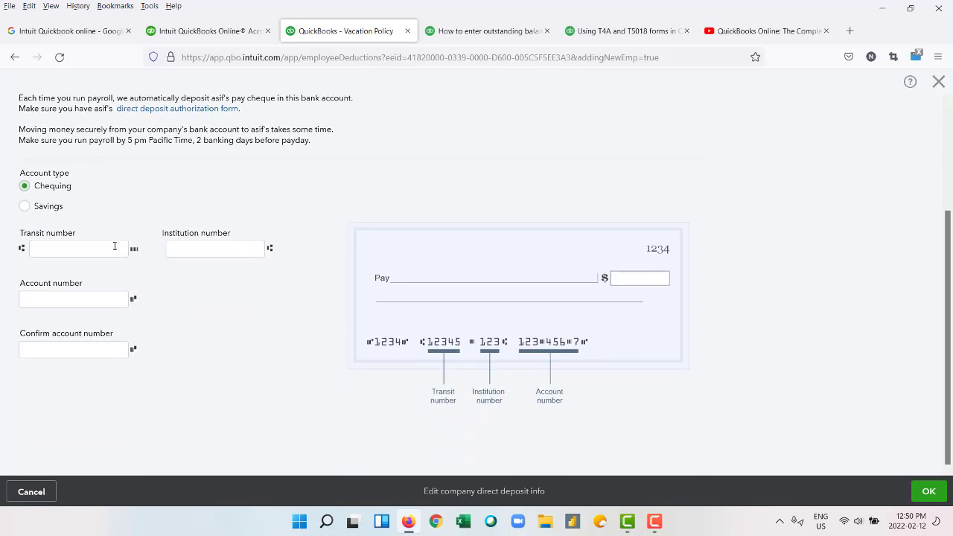
pyautogui.click(78, 254)
pyautogui.click(233, 250)
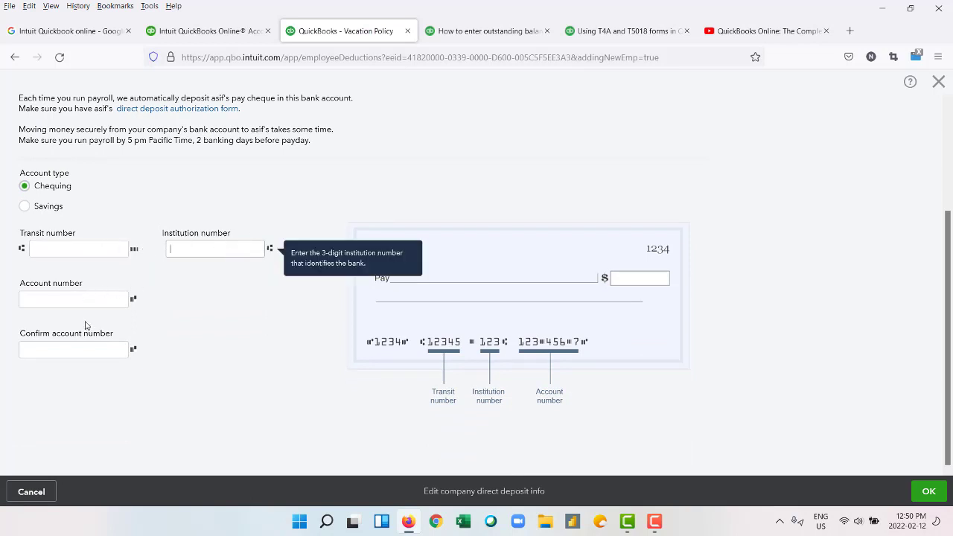
pyautogui.click(75, 342)
pyautogui.scroll(2, 585, 270)
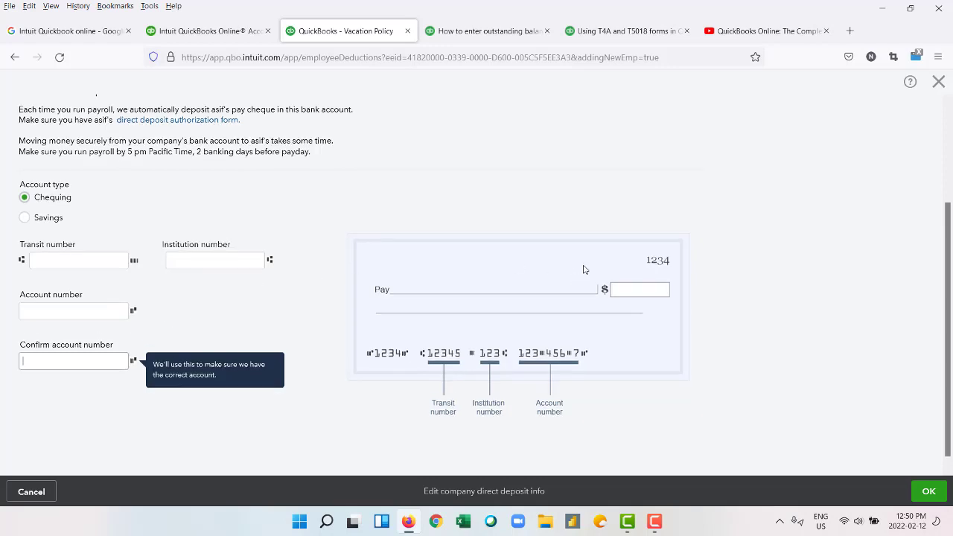
pyautogui.click(940, 487)
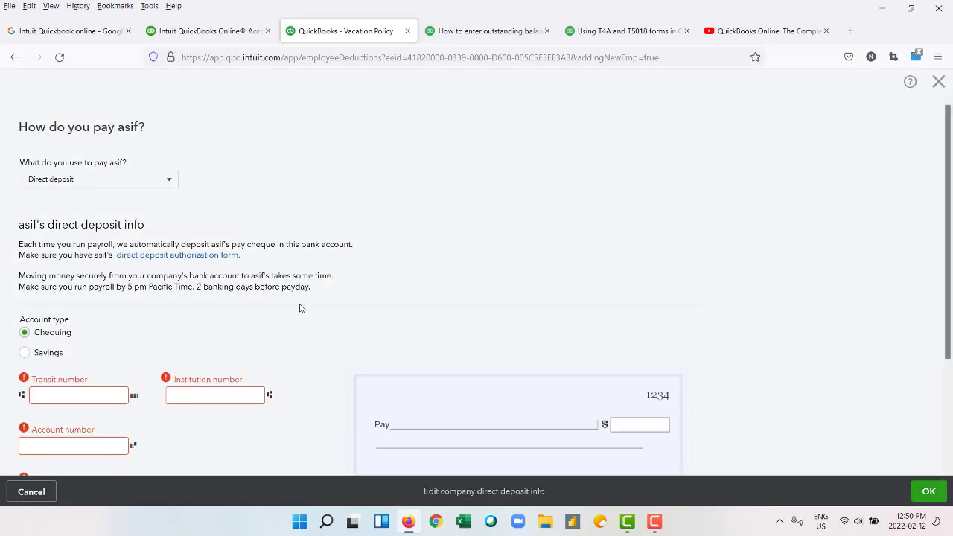
# Switch the payment method back to Paper cheque and confirm it.
pyautogui.click(158, 178)
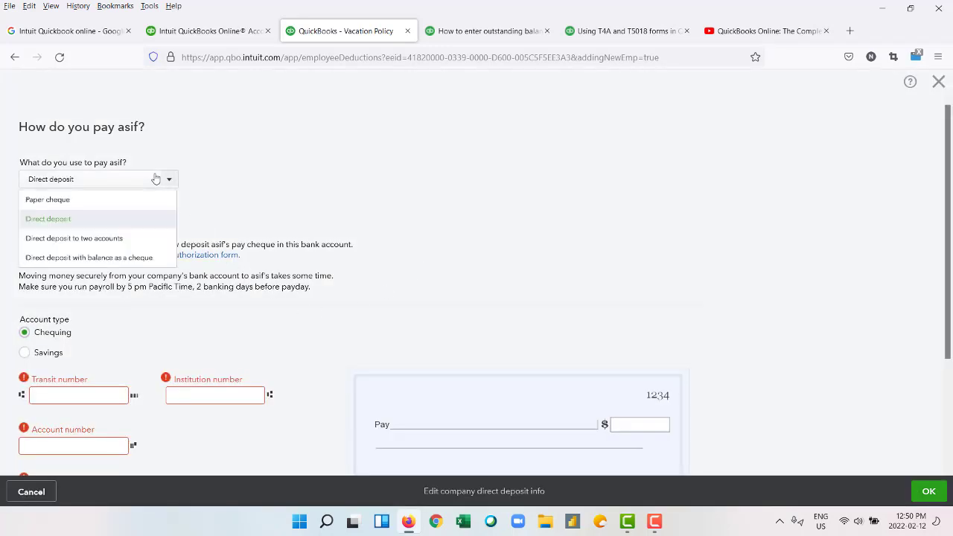
pyautogui.click(119, 204)
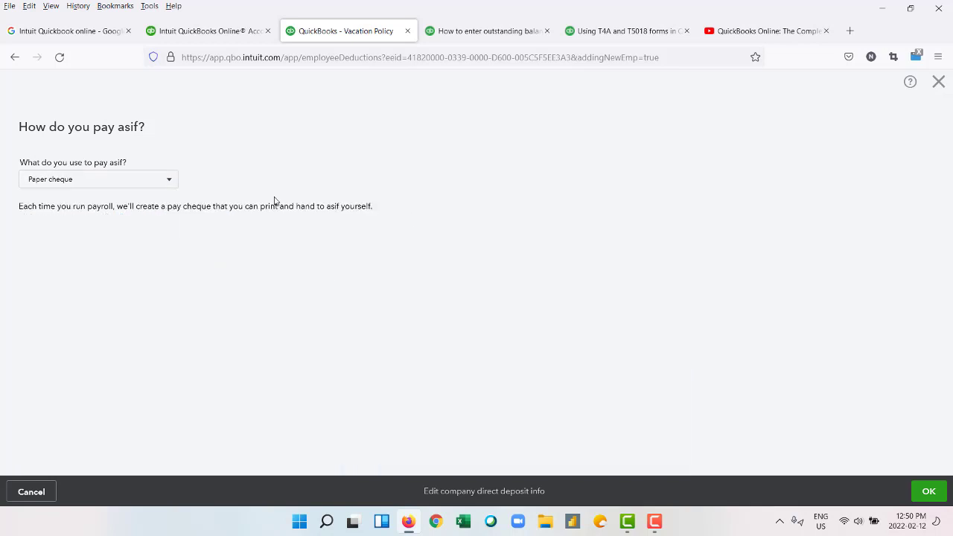
pyautogui.click(929, 493)
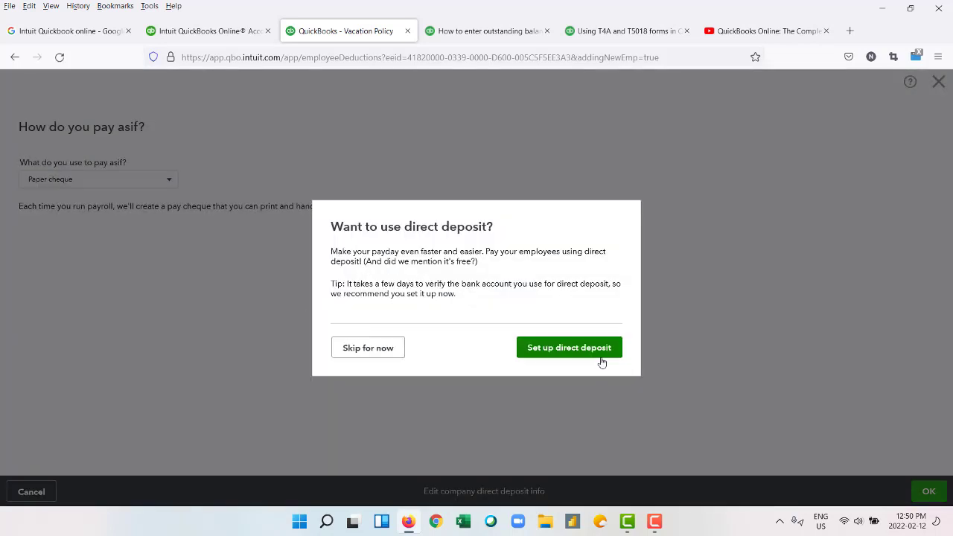
# Skip direct deposit, finish the employee, and go back to enter the missing TD1 form.
pyautogui.click(380, 348)
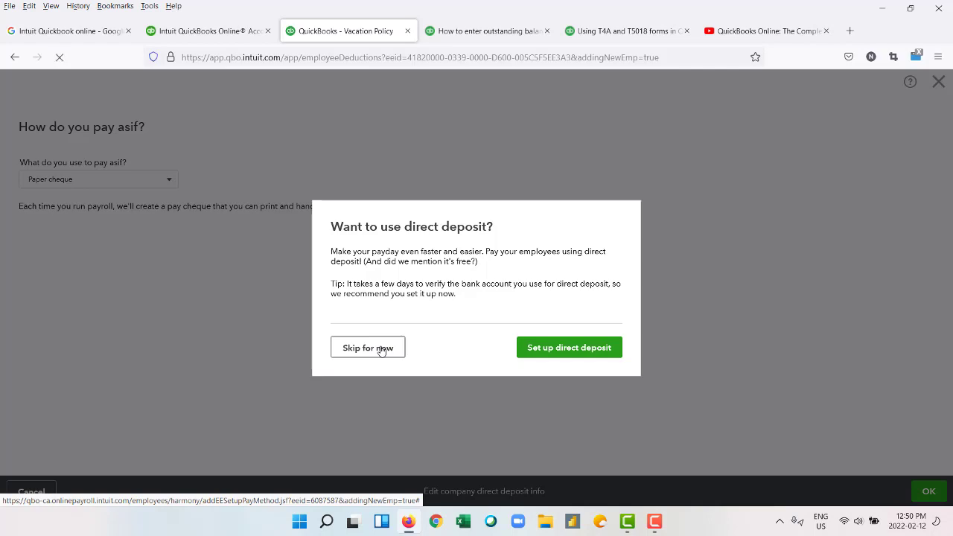
pyautogui.scroll(-5, 339, 338)
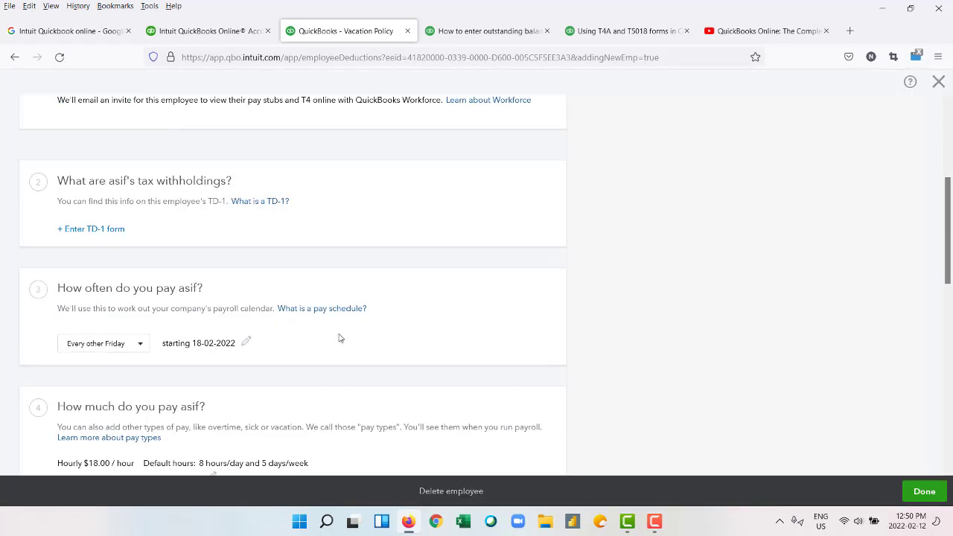
pyautogui.scroll(-4, 339, 338)
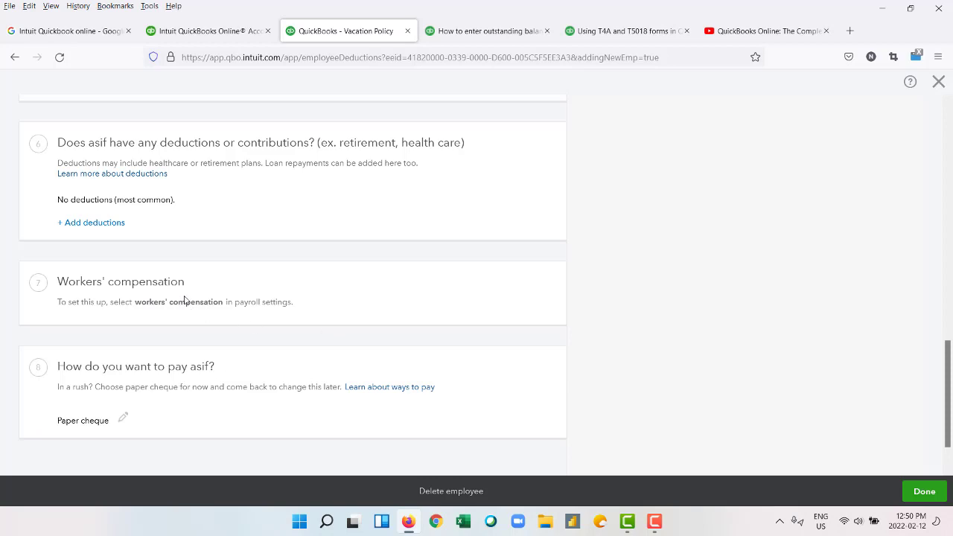
pyautogui.scroll(-1, 126, 419)
pyautogui.scroll(4, 147, 346)
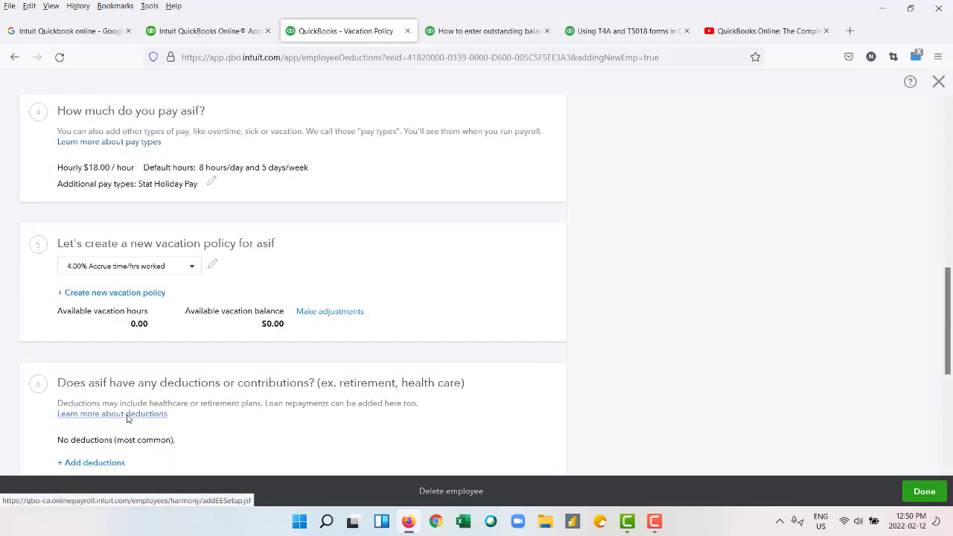
pyautogui.click(918, 491)
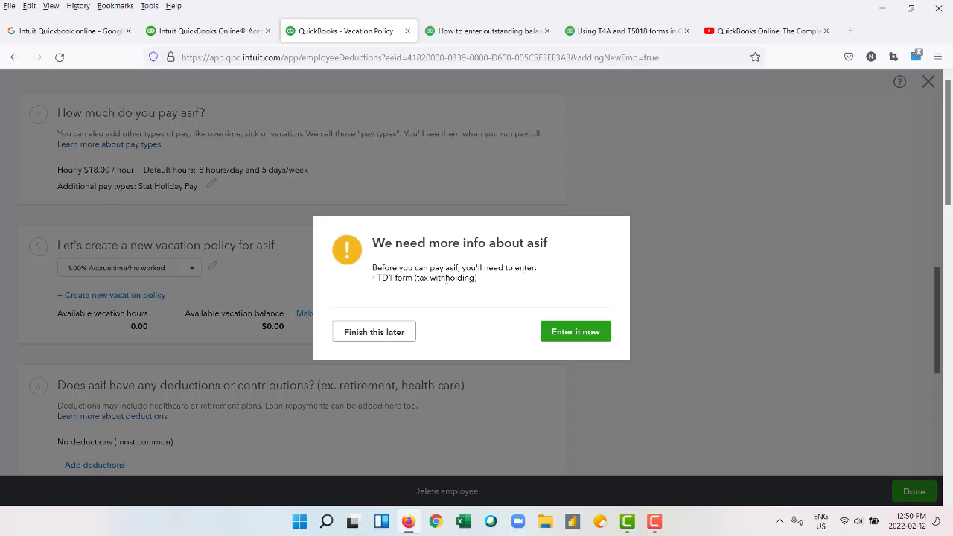
pyautogui.click(581, 332)
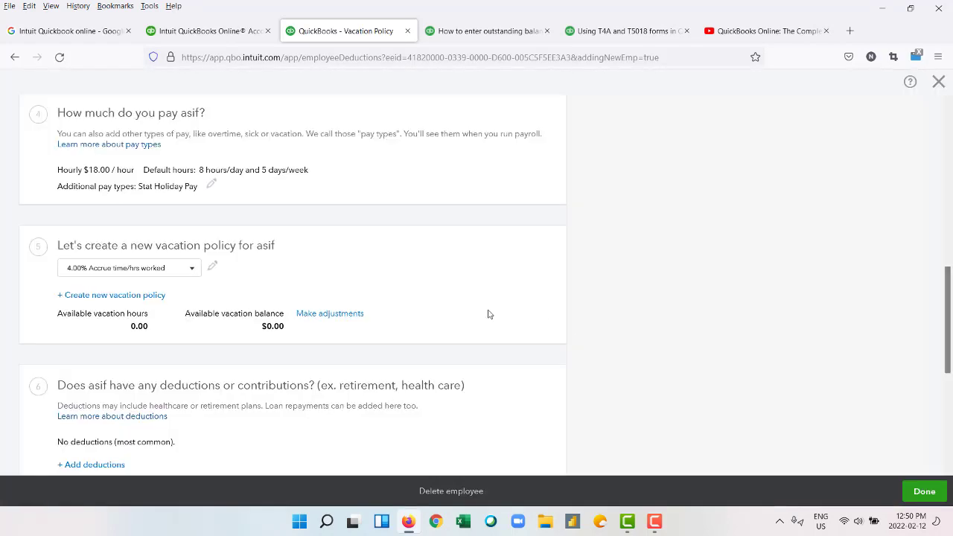
pyautogui.scroll(5, 305, 268)
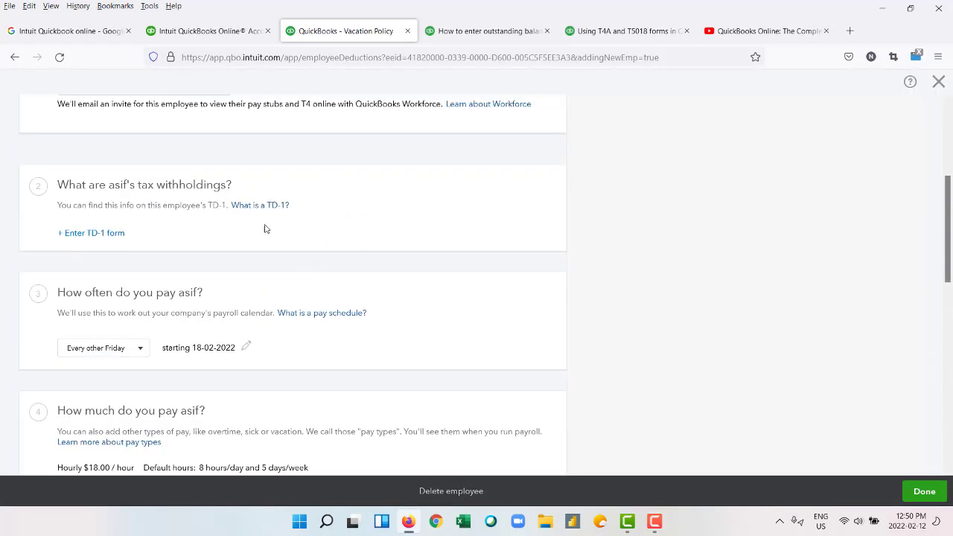
pyautogui.click(97, 232)
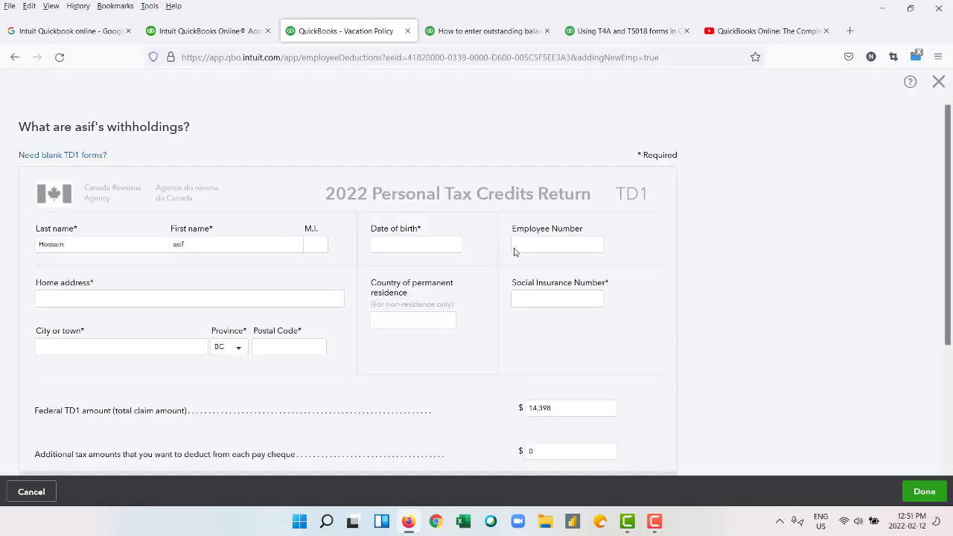
pyautogui.click(546, 251)
pyautogui.write('104')
pyautogui.click(400, 246)
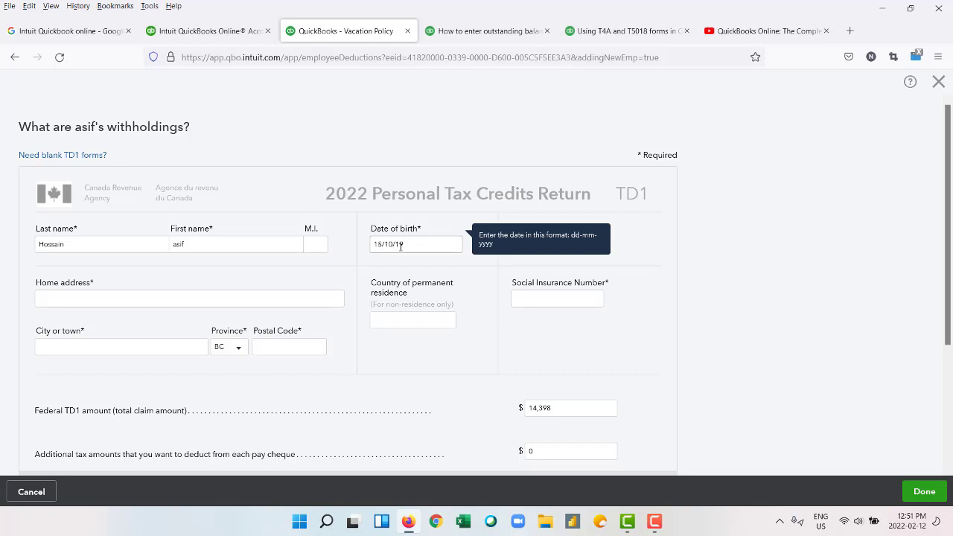
pyautogui.click(407, 325)
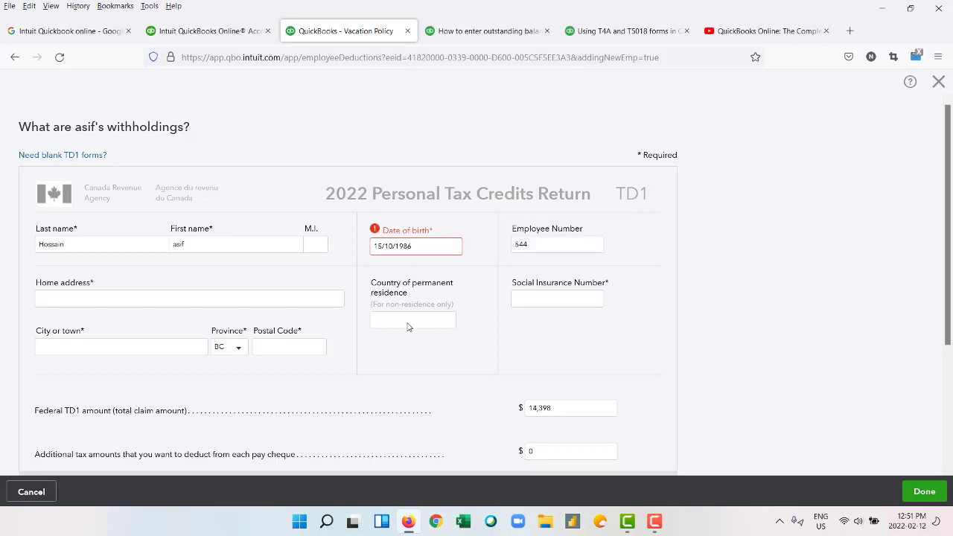
pyautogui.click(411, 249)
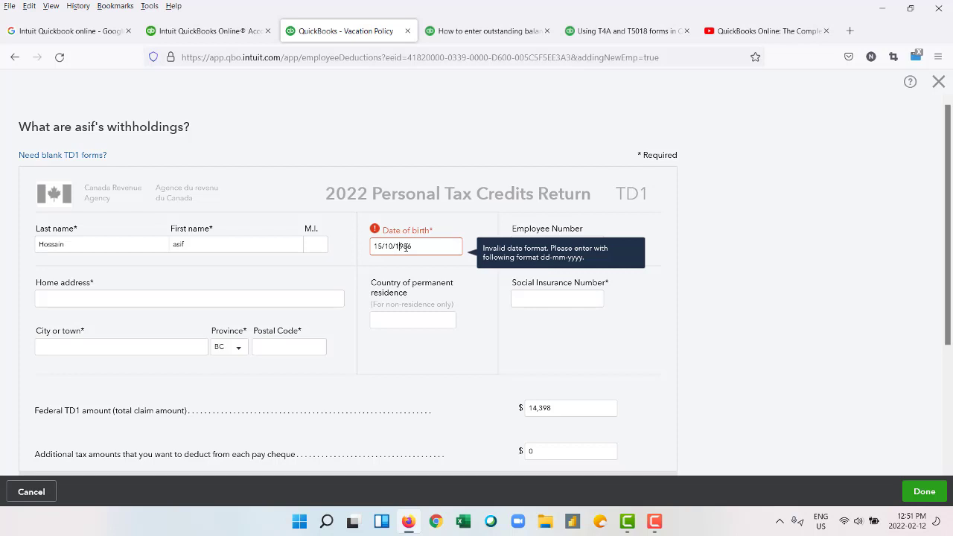
pyautogui.press('BackSpace')
pyautogui.write('-')
pyautogui.click(384, 247)
pyautogui.press('BackSpace')
pyautogui.write('-')
pyautogui.click(395, 246)
pyautogui.press('BackSpace')
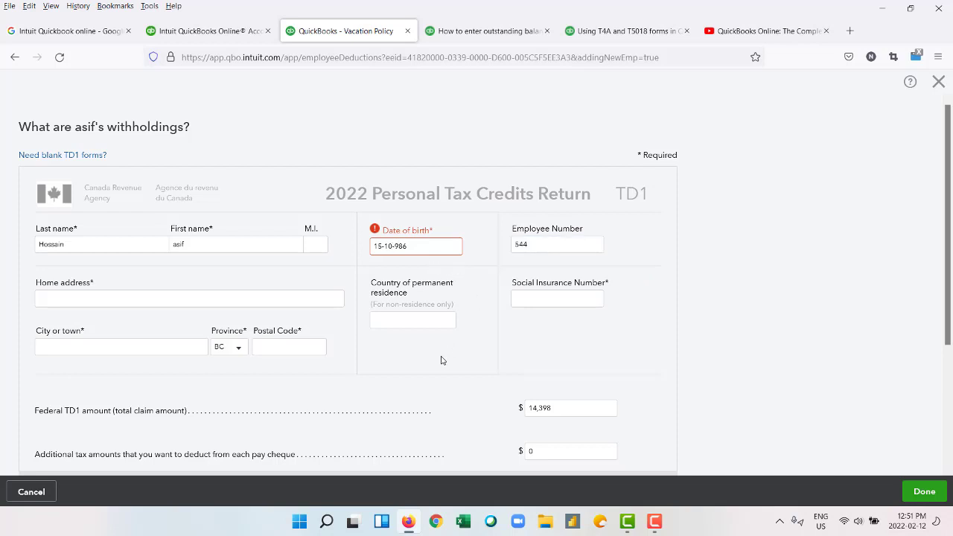
pyautogui.write('1')
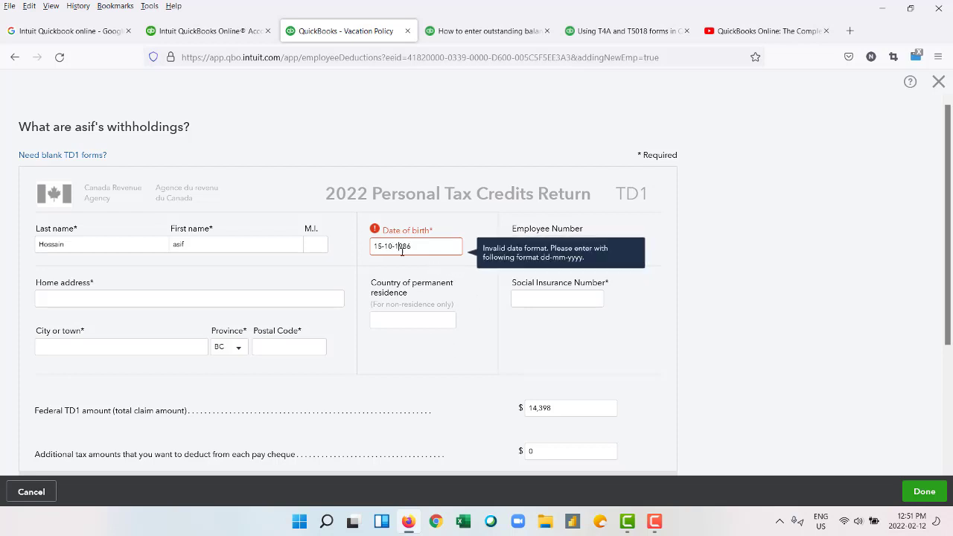
pyautogui.click(424, 352)
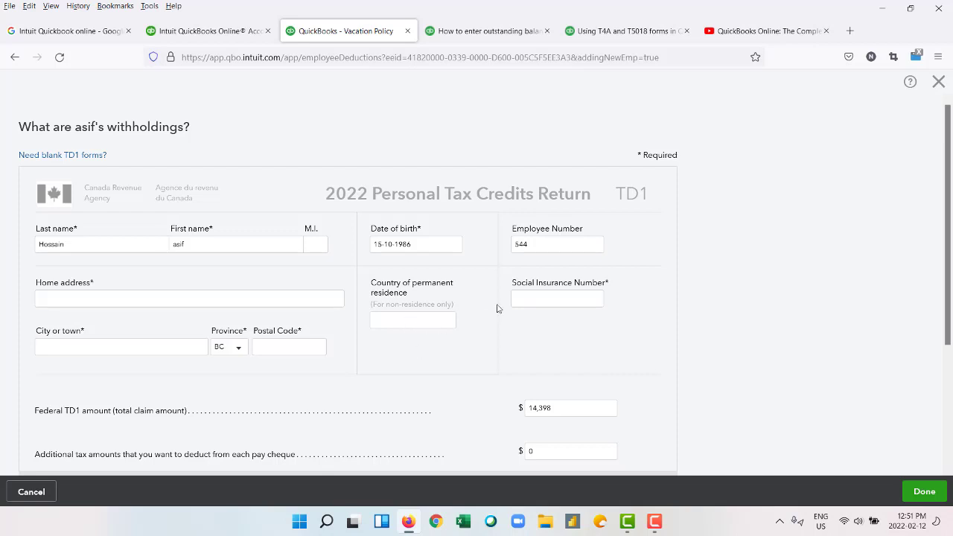
# Enter the employee's Social Insurance Number, city Vancouver, and home address.
pyautogui.click(533, 297)
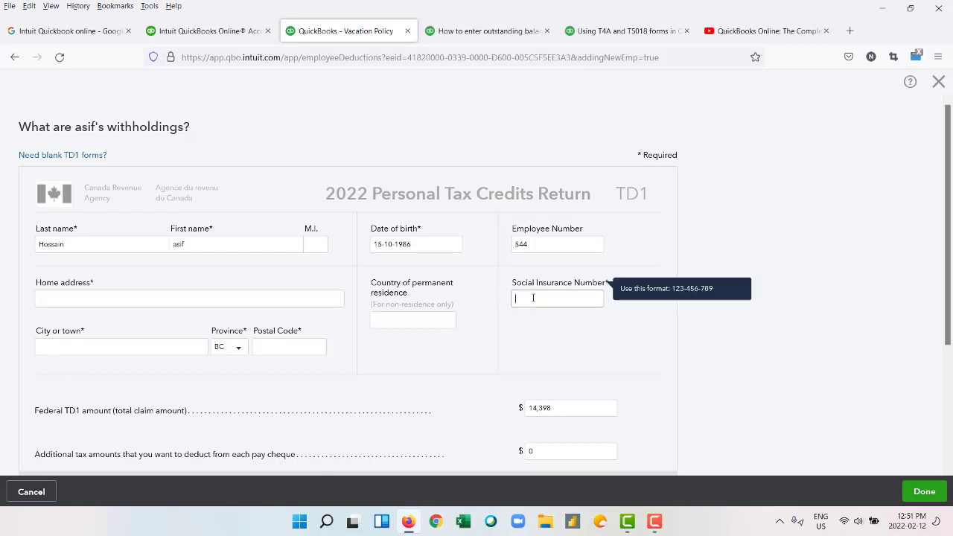
pyautogui.click(161, 347)
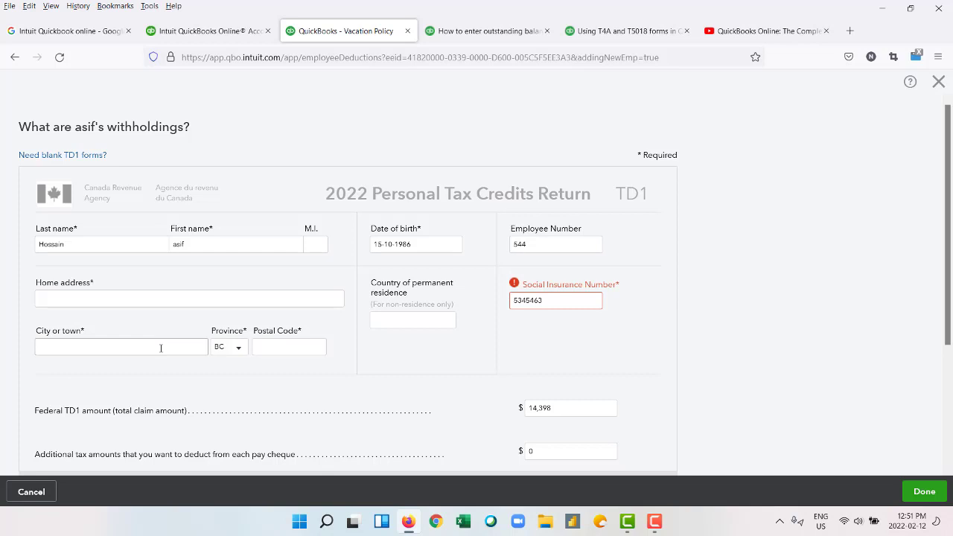
pyautogui.write('Vancouver')
pyautogui.click(143, 303)
pyautogui.write('45643')
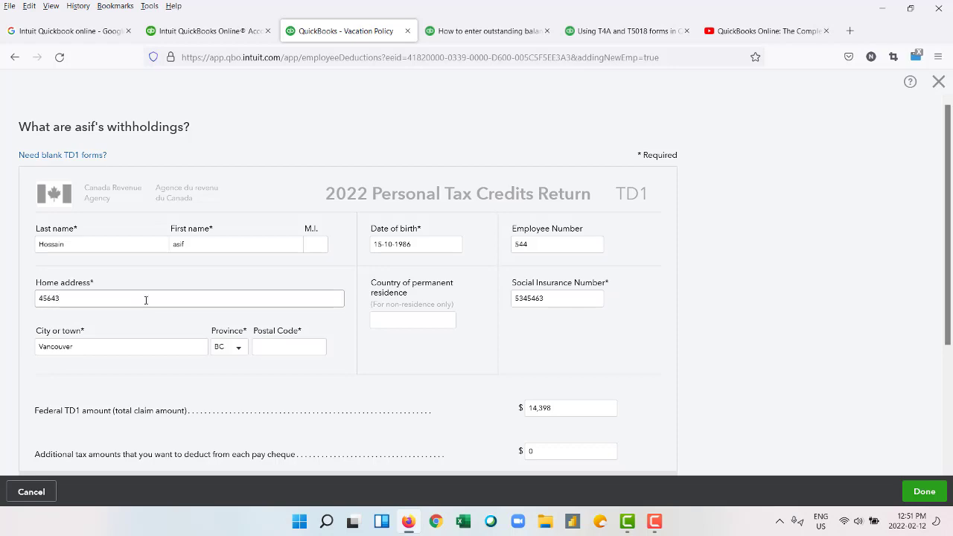
pyautogui.write('fg fdggsdg')
# Check the federal TD1 claim amount and the postal code field.
pyautogui.scroll(-2, 178, 317)
pyautogui.scroll(-1, 178, 317)
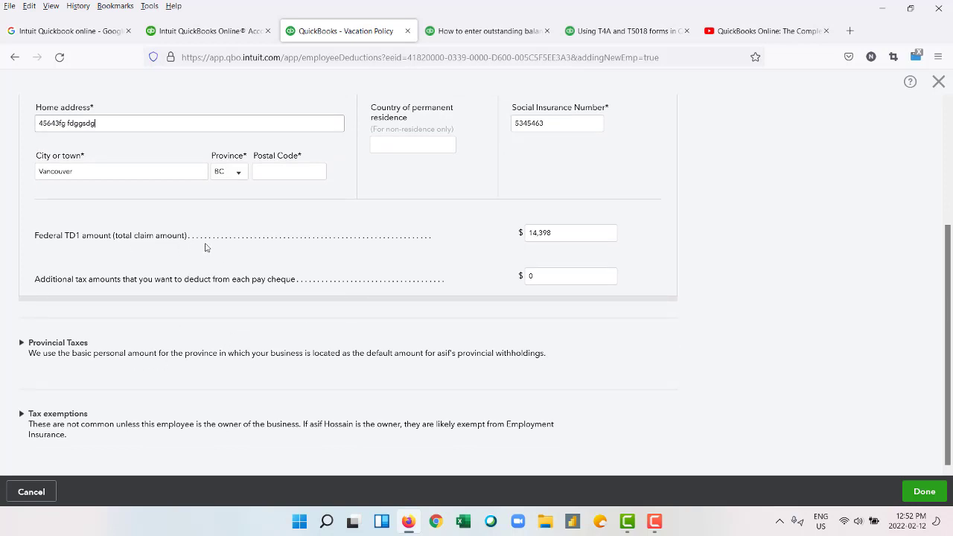
pyautogui.click(566, 234)
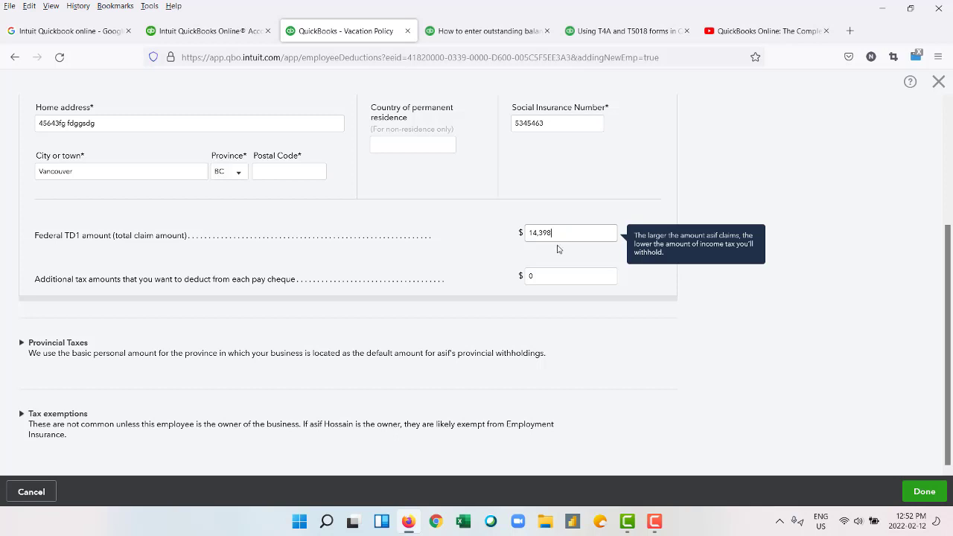
pyautogui.click(276, 175)
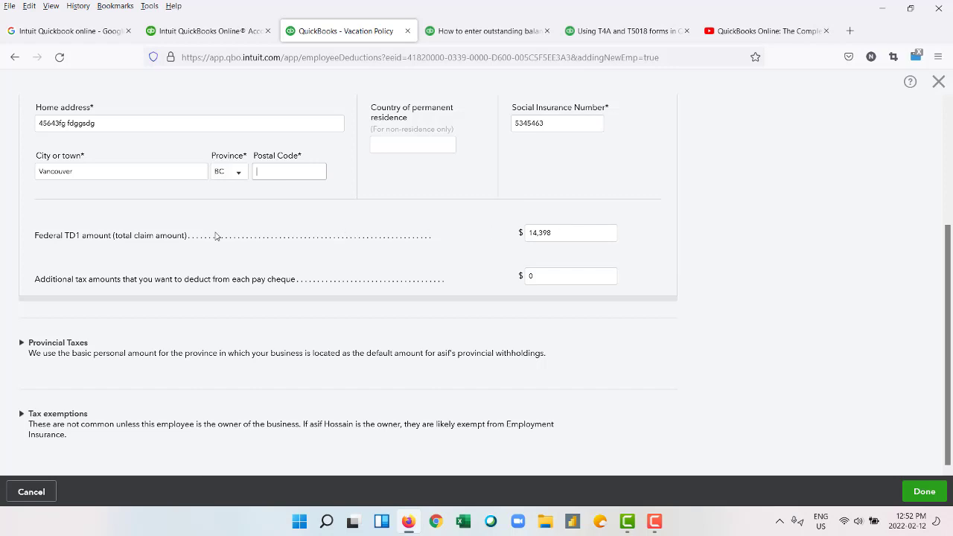
# Expand Provincial Taxes, showing British Columbia at 11,302, and the CPP, EI and Federal tax exemptions.
pyautogui.scroll(5, 215, 235)
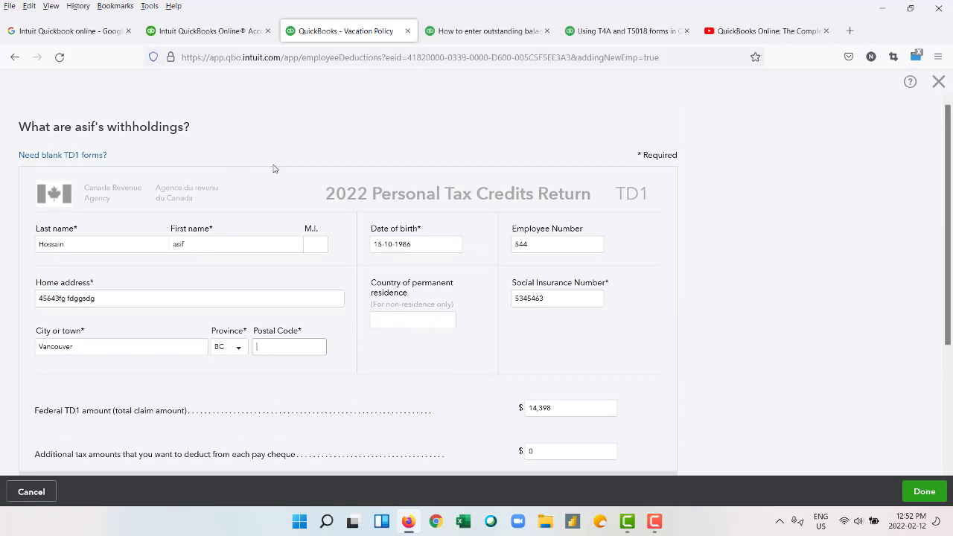
pyautogui.scroll(-3, 273, 166)
pyautogui.scroll(3, 274, 166)
pyautogui.scroll(-1, 561, 386)
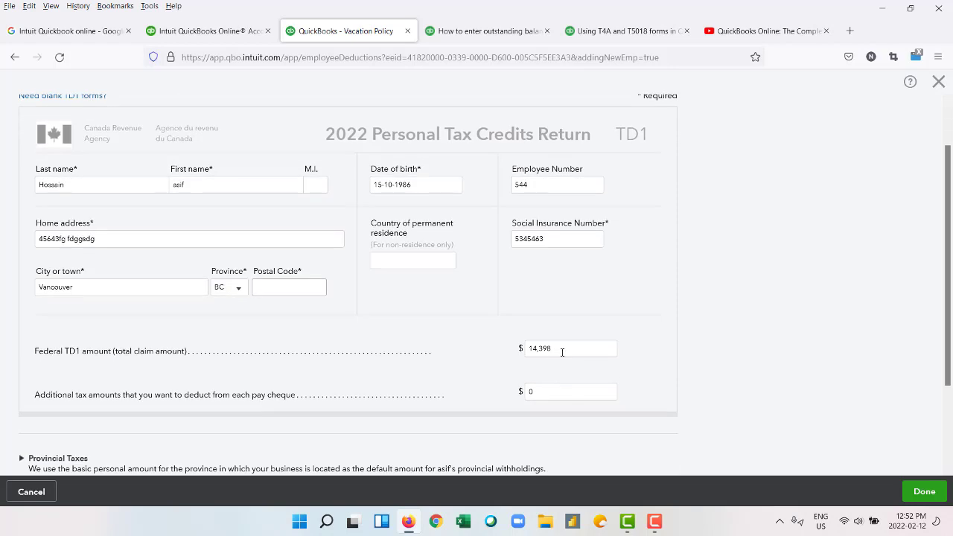
pyautogui.scroll(-2, 296, 346)
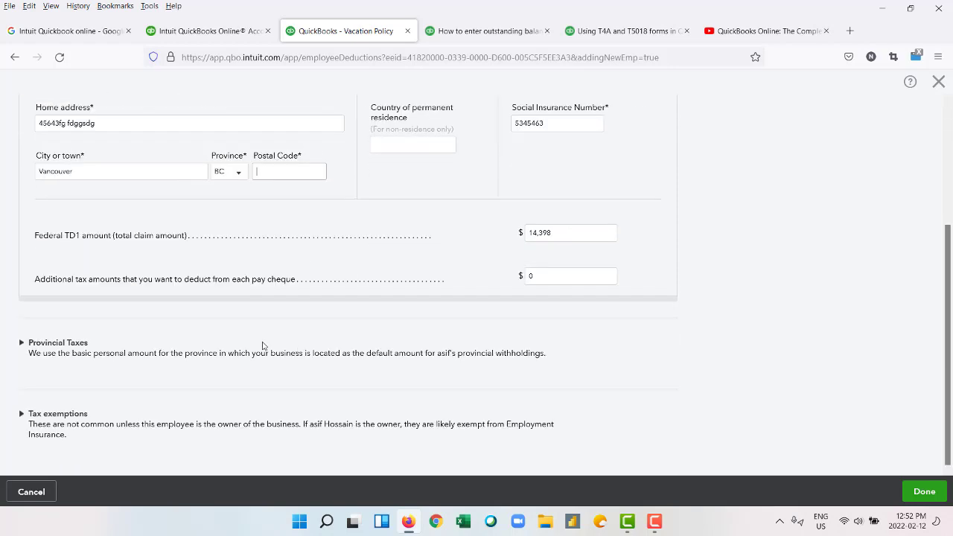
pyautogui.click(22, 343)
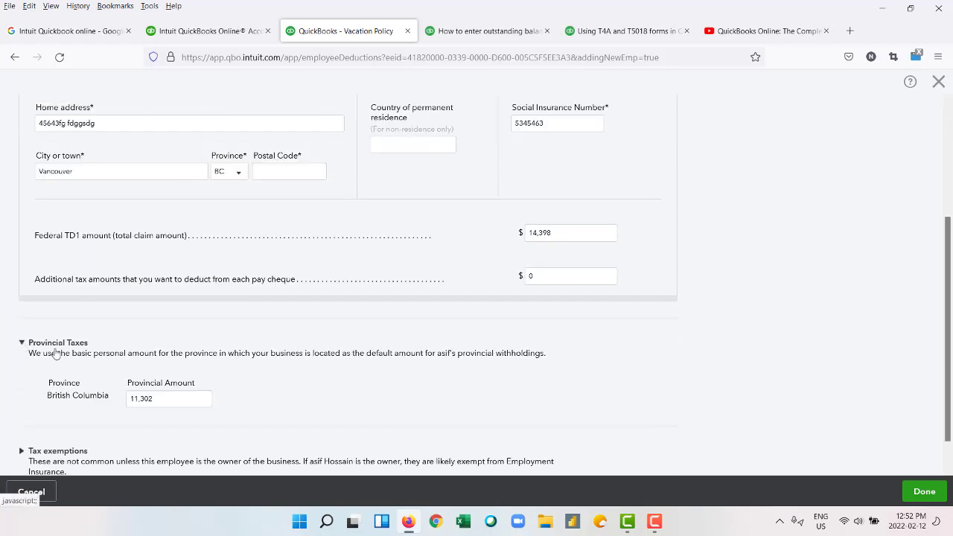
pyautogui.scroll(-1, 219, 355)
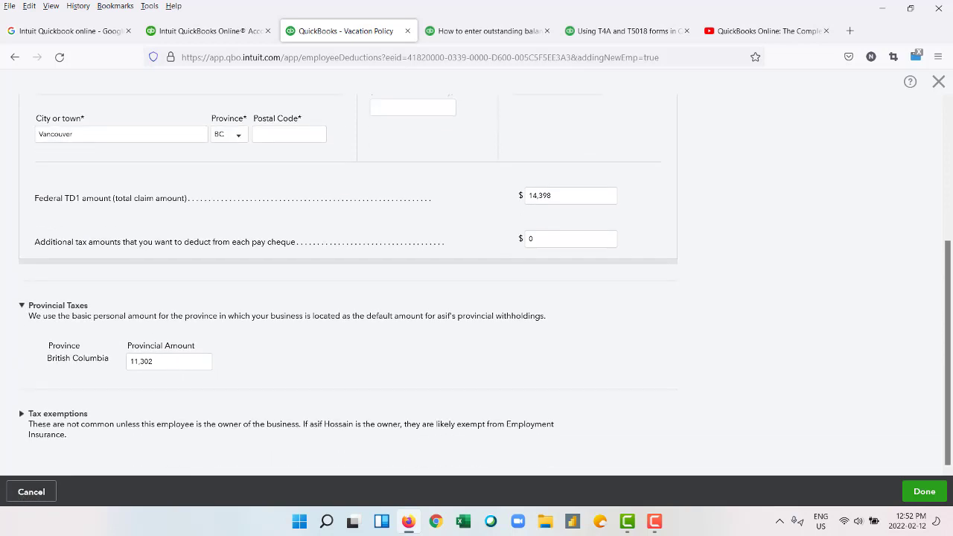
pyautogui.click(22, 415)
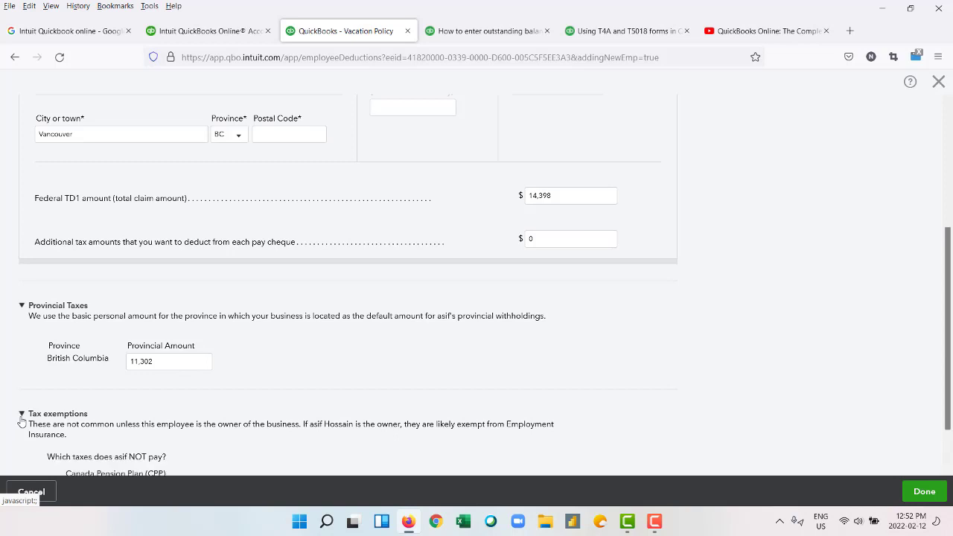
pyautogui.scroll(-1, 31, 349)
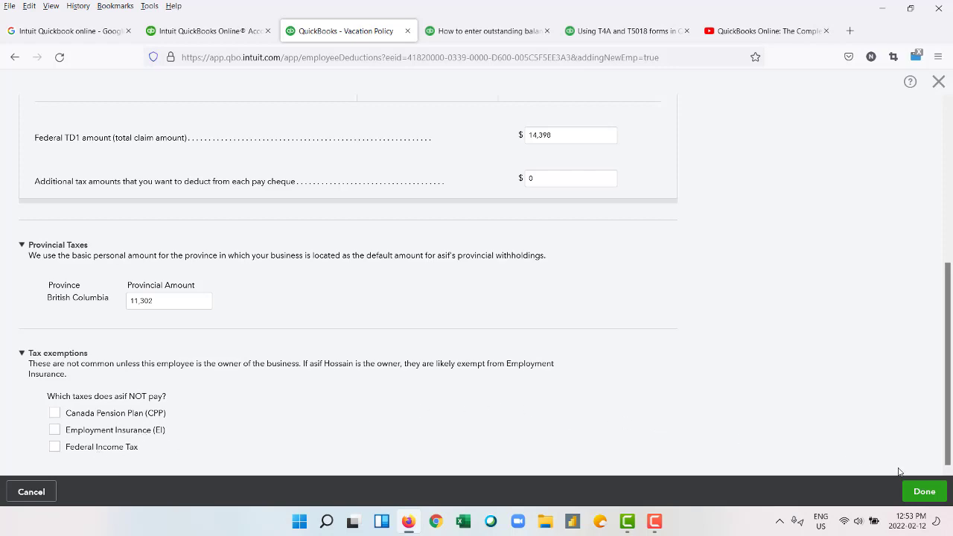
# Try to finish the TD1 form, check the Postal Code and SIN errors, then close it unsaved.
pyautogui.click(923, 494)
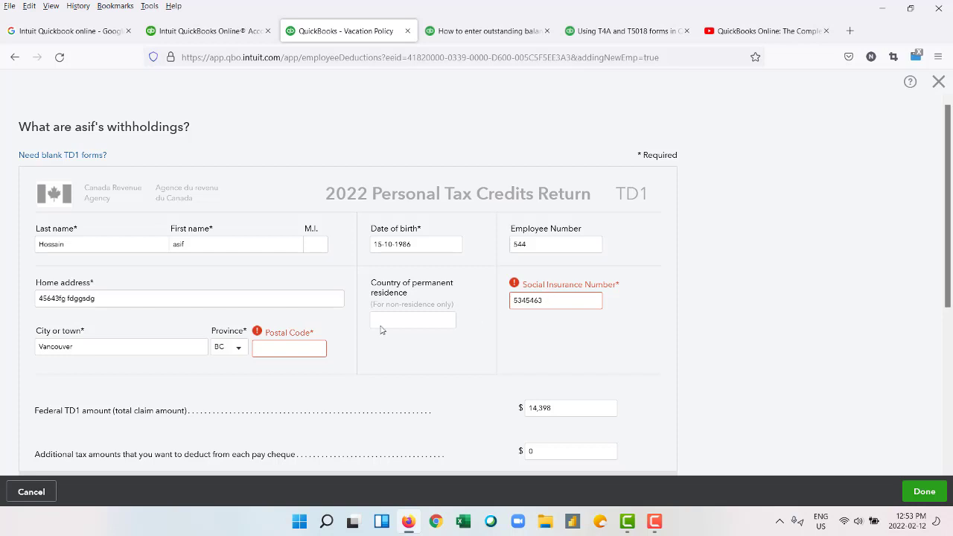
pyautogui.click(300, 346)
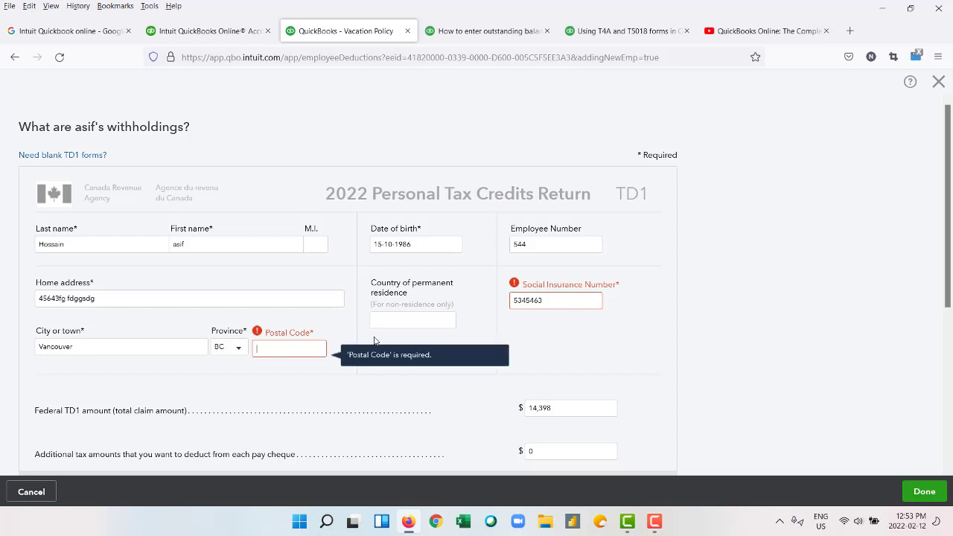
pyautogui.click(549, 306)
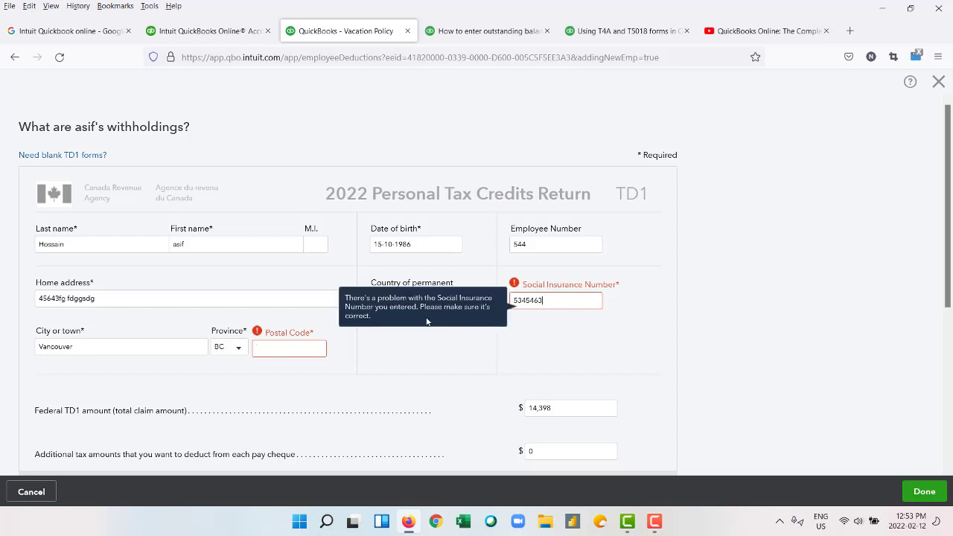
pyautogui.click(270, 347)
pyautogui.click(938, 83)
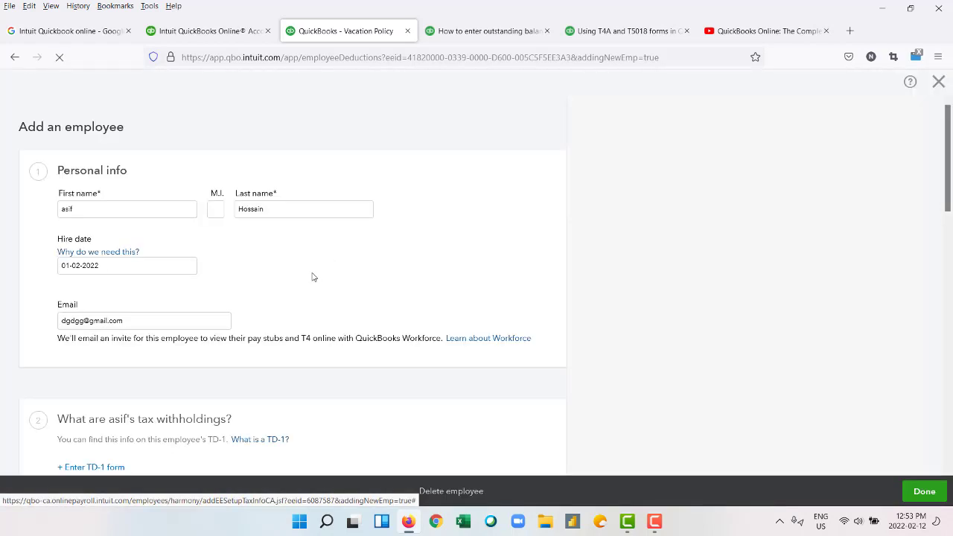
# Try saving the new employee twice, choosing Finish this later for the missing TD1 information.
pyautogui.scroll(-15, 313, 277)
pyautogui.scroll(5, 305, 274)
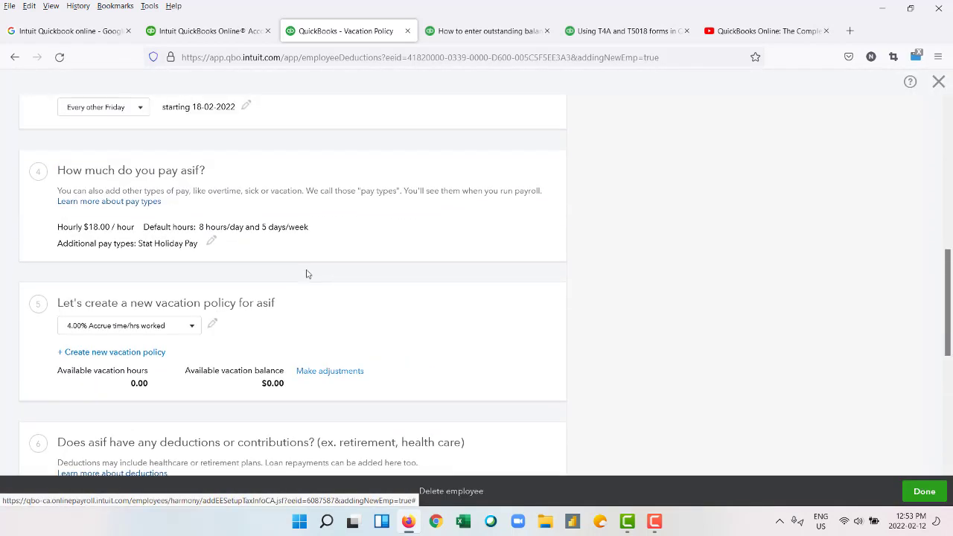
pyautogui.scroll(-5, 306, 274)
pyautogui.click(922, 491)
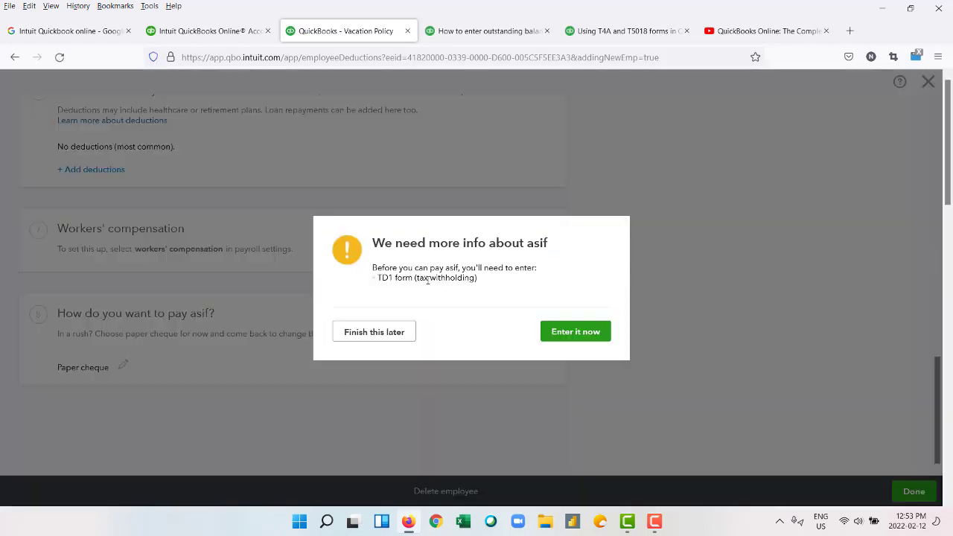
pyautogui.click(394, 333)
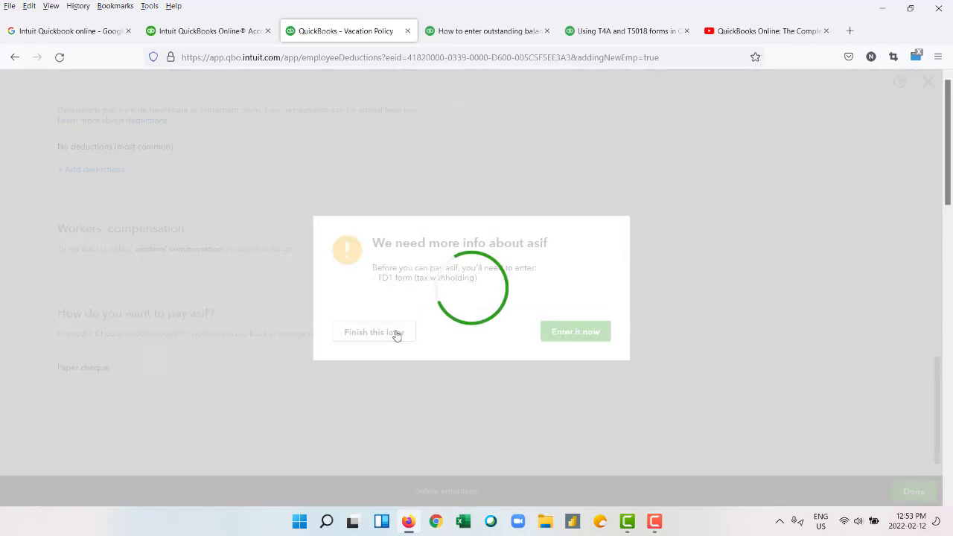
pyautogui.scroll(10, 229, 277)
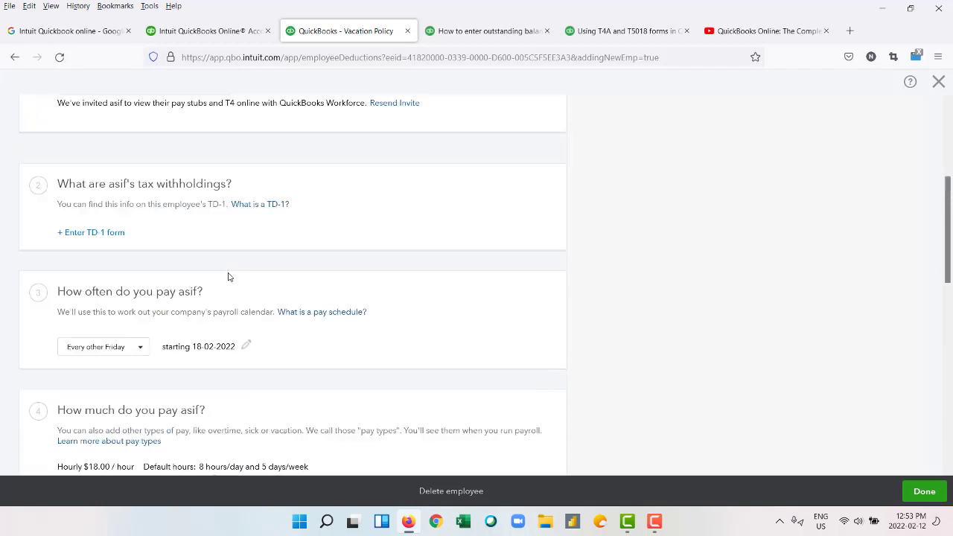
pyautogui.scroll(-10, 200, 255)
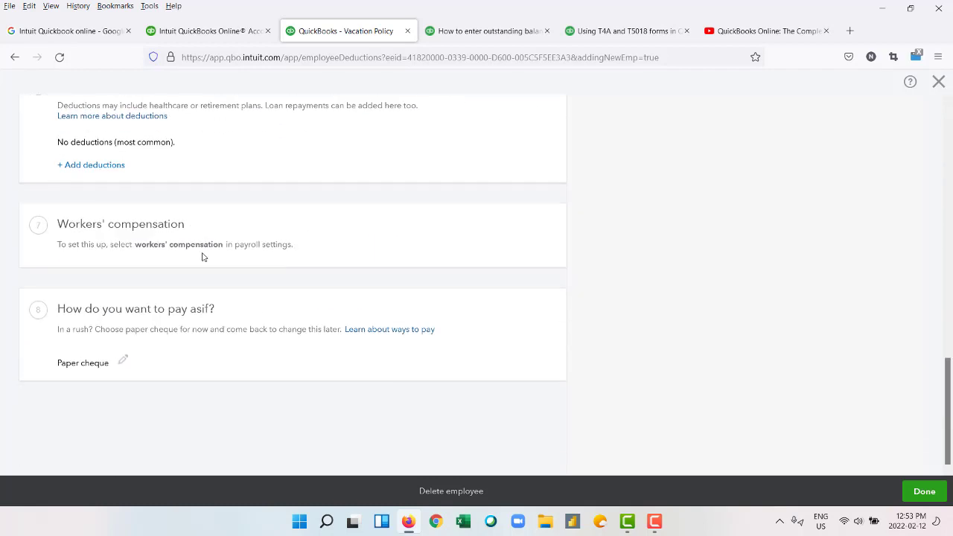
pyautogui.scroll(10, 173, 255)
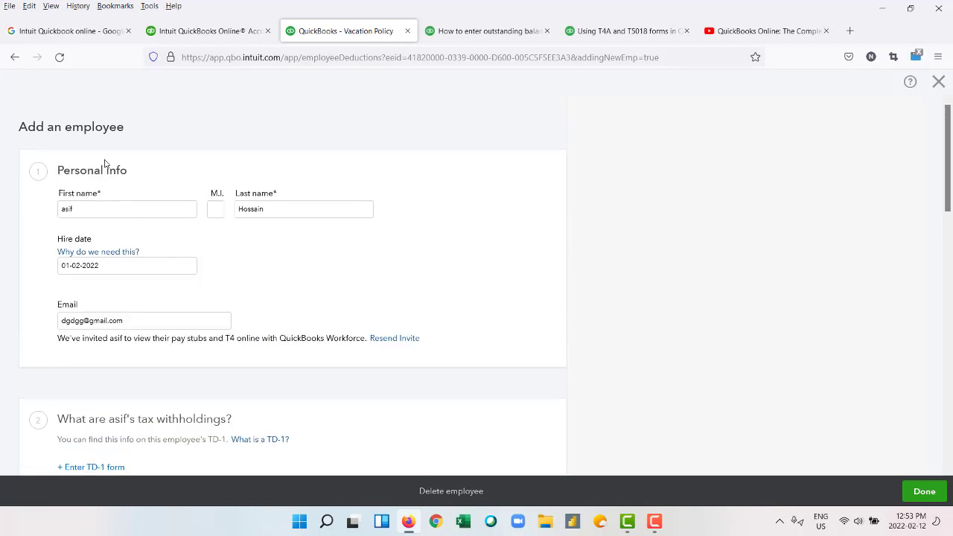
pyautogui.scroll(-5, 898, 399)
pyautogui.click(924, 491)
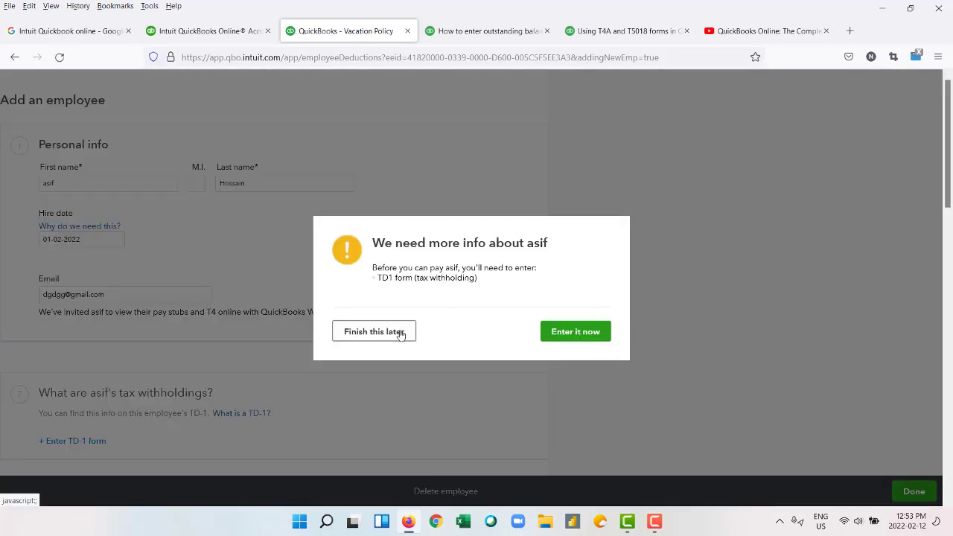
pyautogui.click(400, 335)
# Go back a page and choose Delete employee.
pyautogui.scroll(-15, 400, 335)
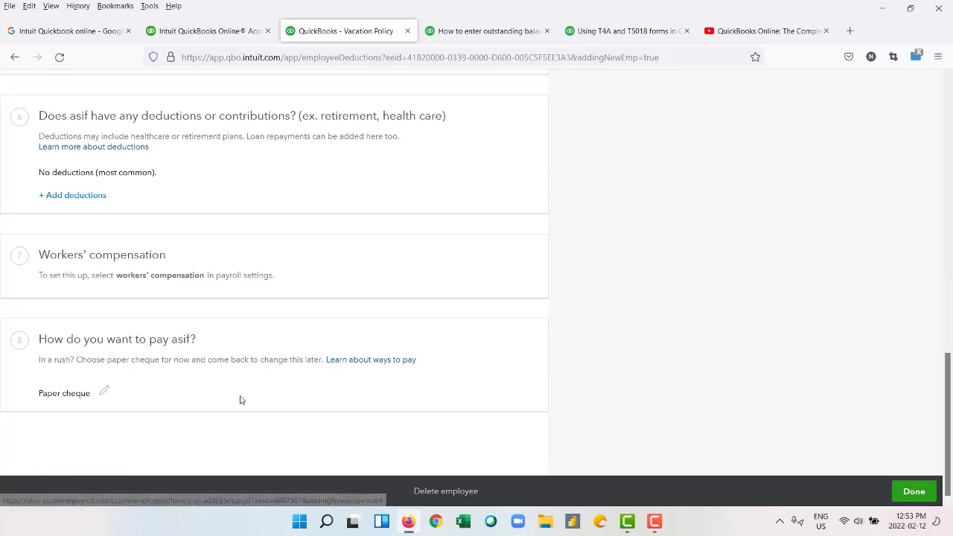
pyautogui.scroll(15, 239, 399)
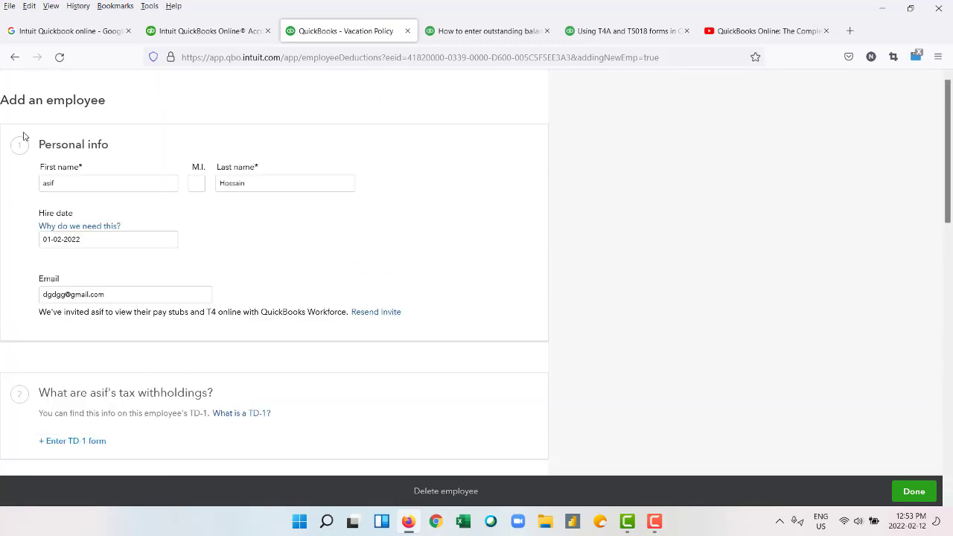
pyautogui.click(15, 57)
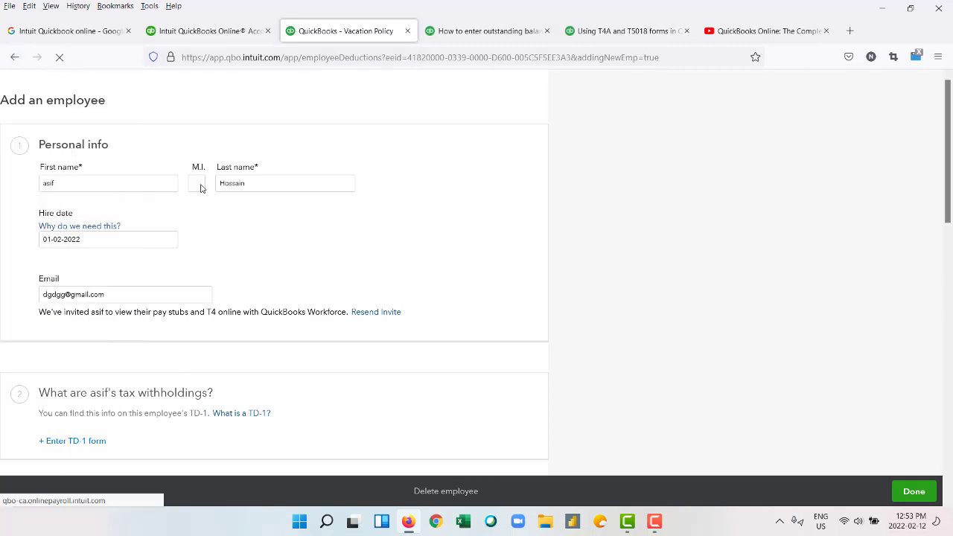
pyautogui.click(459, 491)
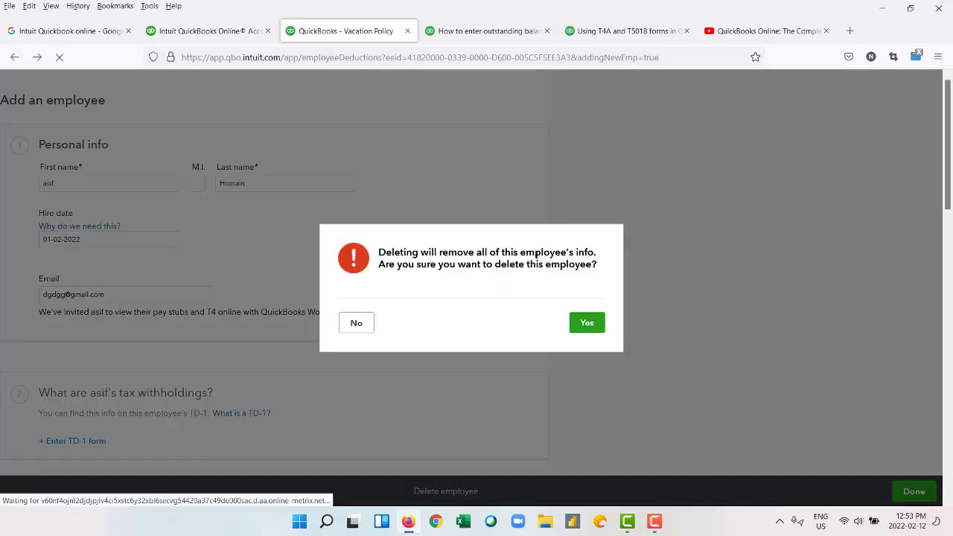
# Confirm deleting the new employee, dismiss the resulting error, and go back two pages.
pyautogui.click(585, 326)
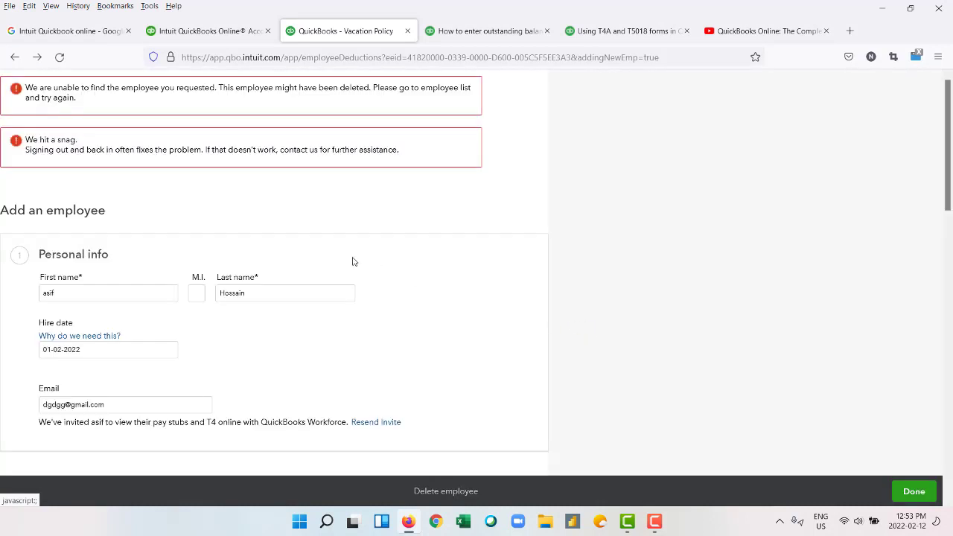
pyautogui.click(922, 491)
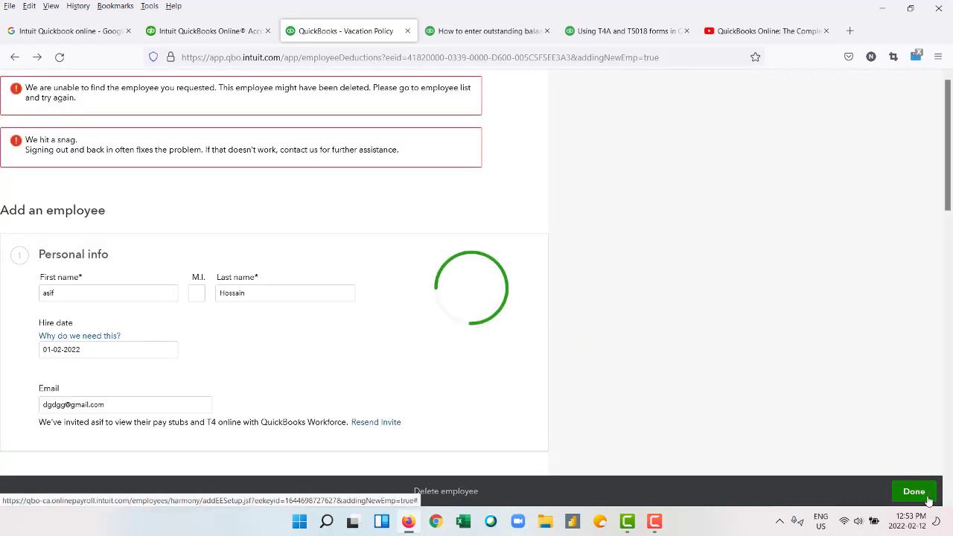
pyautogui.click(604, 344)
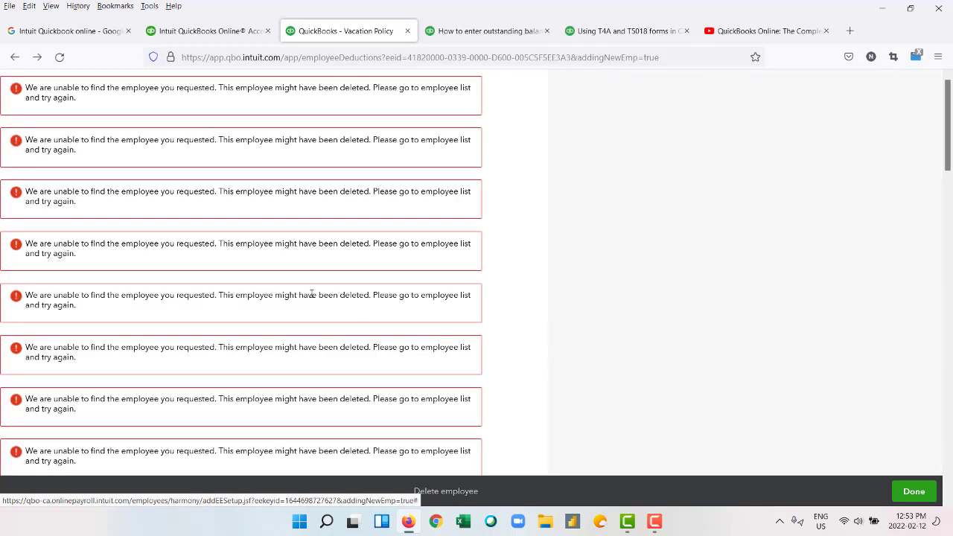
pyautogui.click(14, 60)
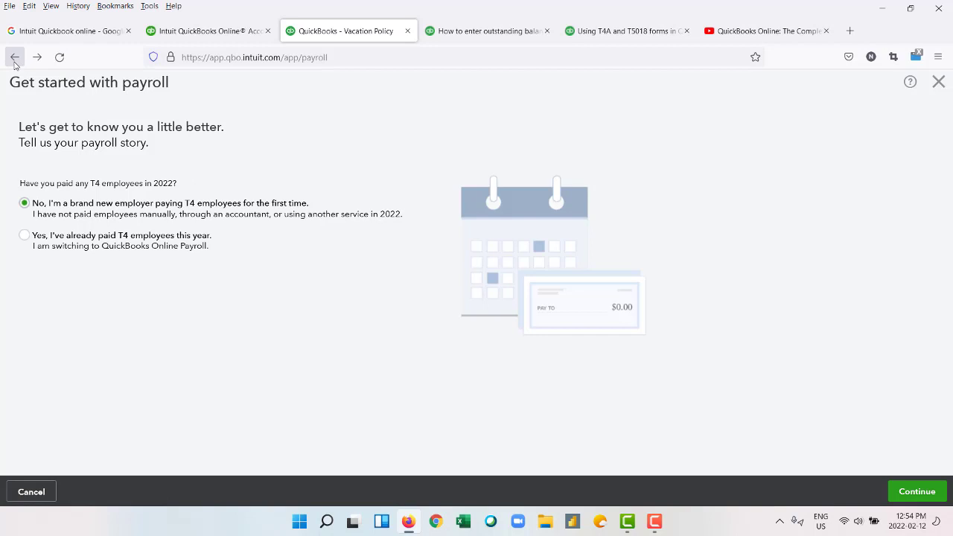
pyautogui.click(14, 60)
# Glance at the QuickBooks purchase tab, return to payroll, and continue through the setup questions.
pyautogui.click(202, 30)
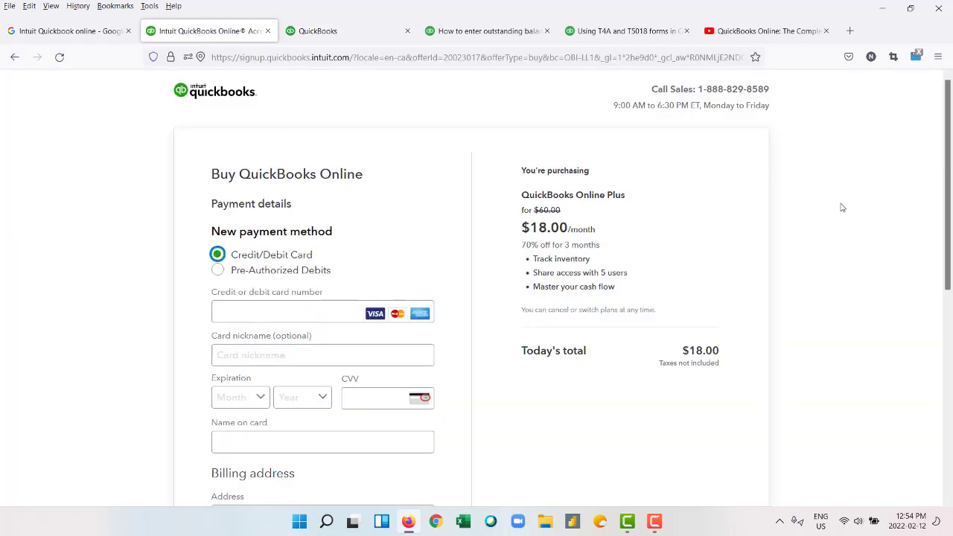
pyautogui.scroll(-5, 272, 187)
pyautogui.scroll(5, 273, 187)
pyautogui.click(328, 31)
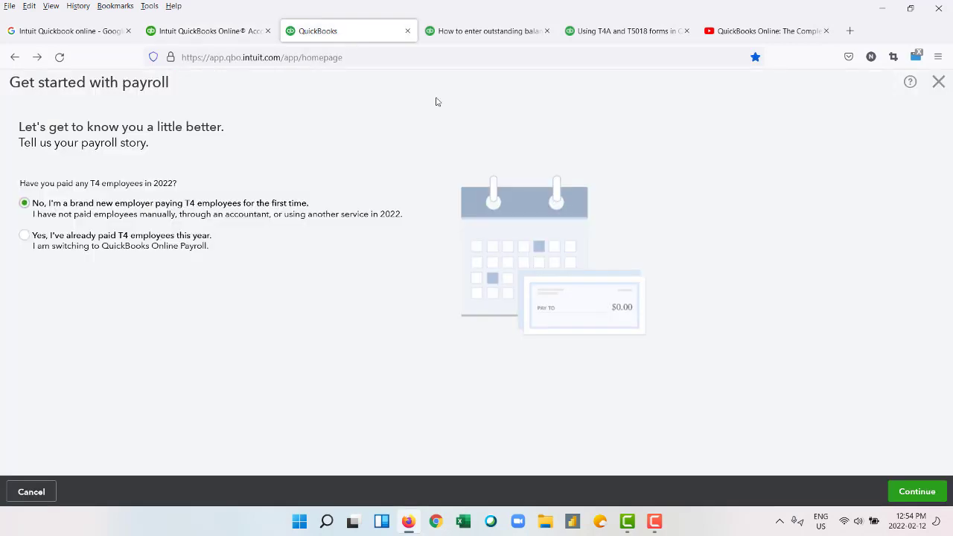
pyautogui.click(929, 494)
pyautogui.click(653, 521)
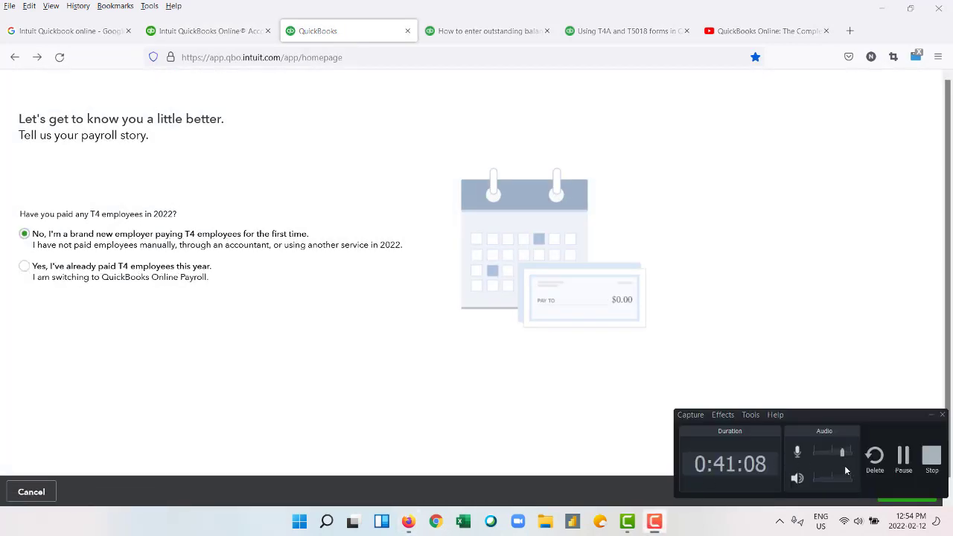
pyautogui.click(903, 474)
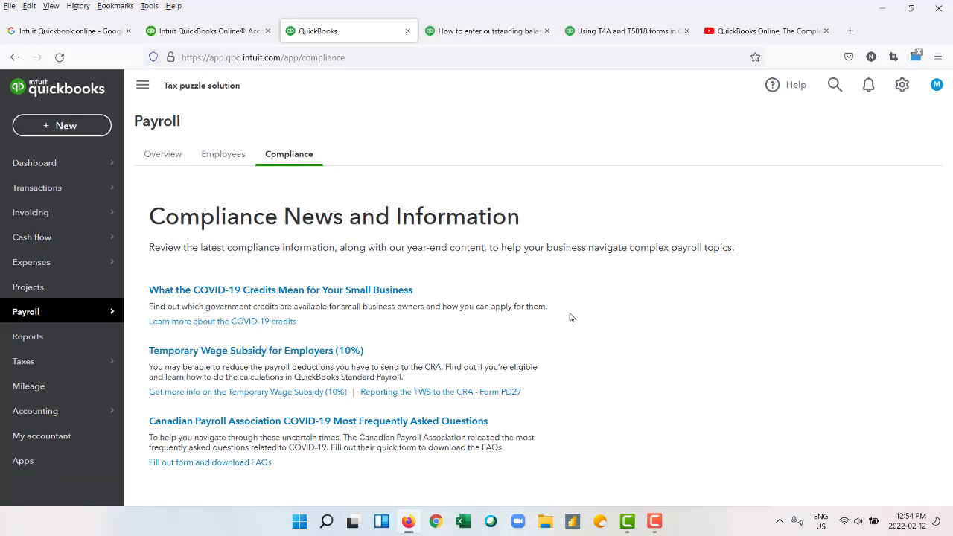
# Open the Dashboard, scroll through it, then go to Transactions > Banking.
pyautogui.click(71, 169)
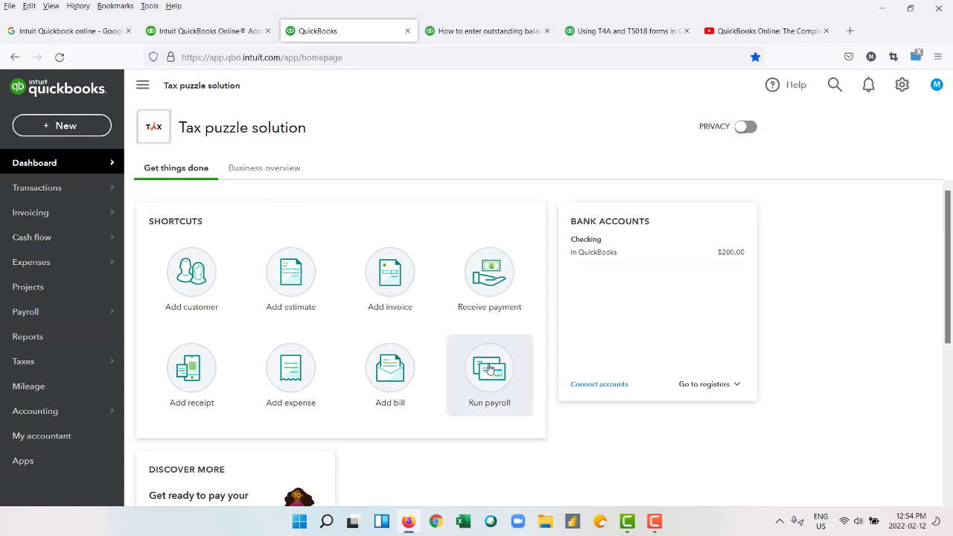
pyautogui.scroll(-3, 489, 369)
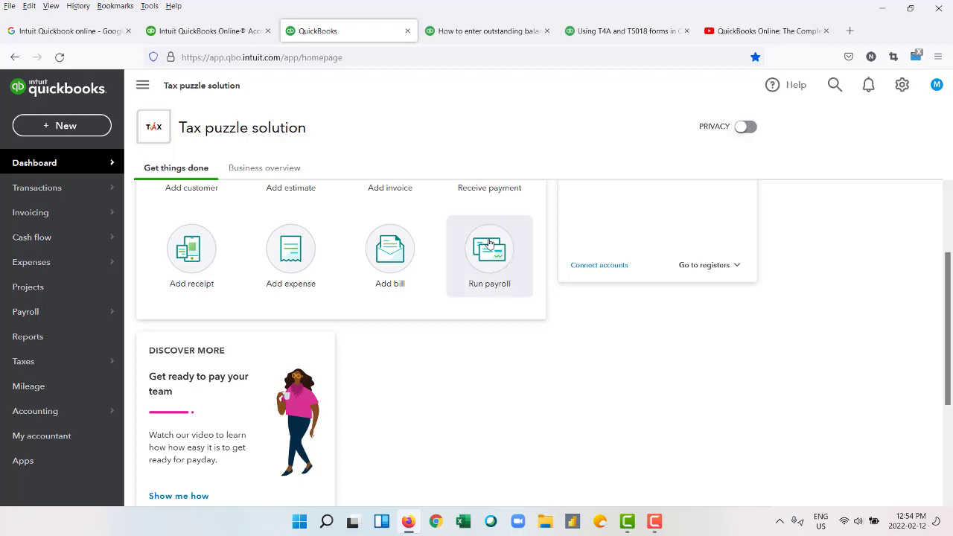
pyautogui.scroll(-2, 484, 309)
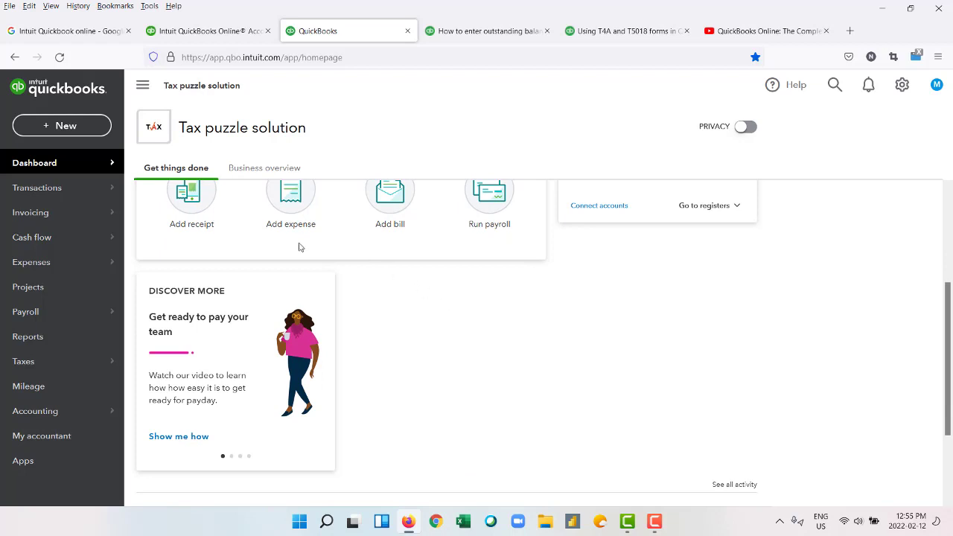
pyautogui.moveTo(47, 195)
pyautogui.click(178, 186)
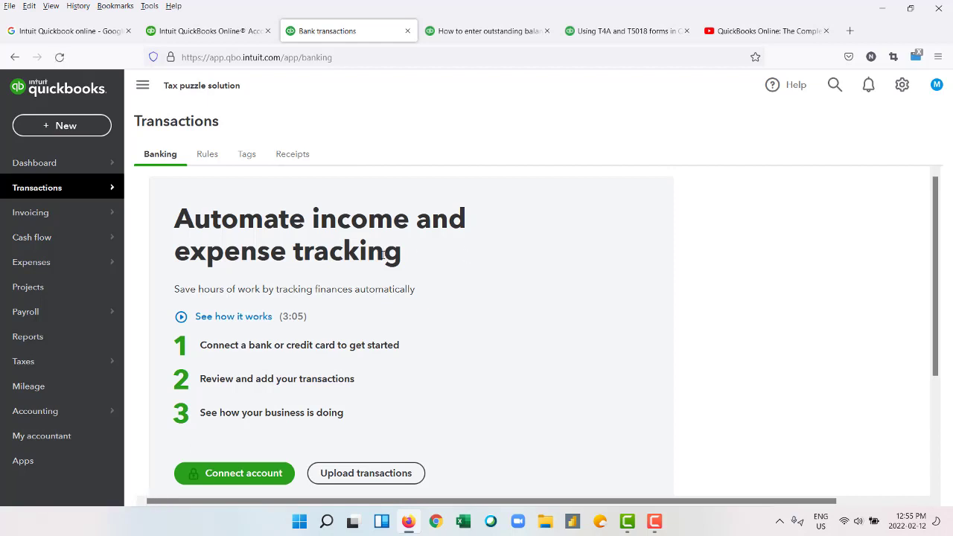
# Start linking a TD Canada Trust account, then back out to the Banking page.
pyautogui.scroll(-3, 314, 322)
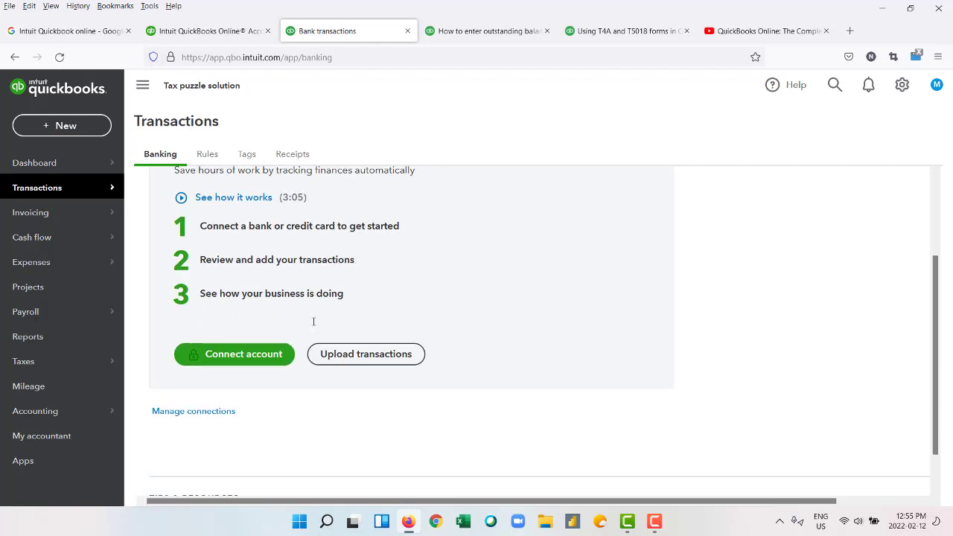
pyautogui.click(241, 355)
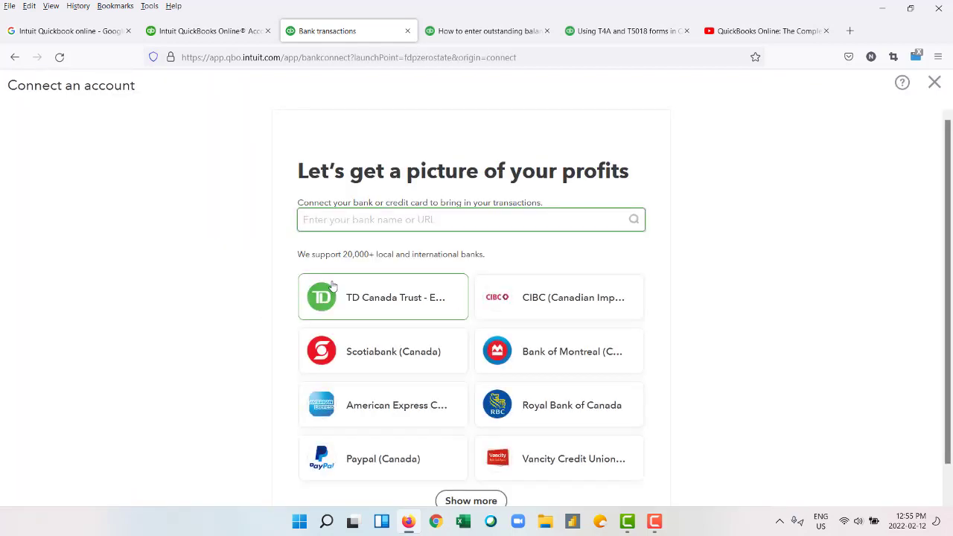
pyautogui.click(356, 297)
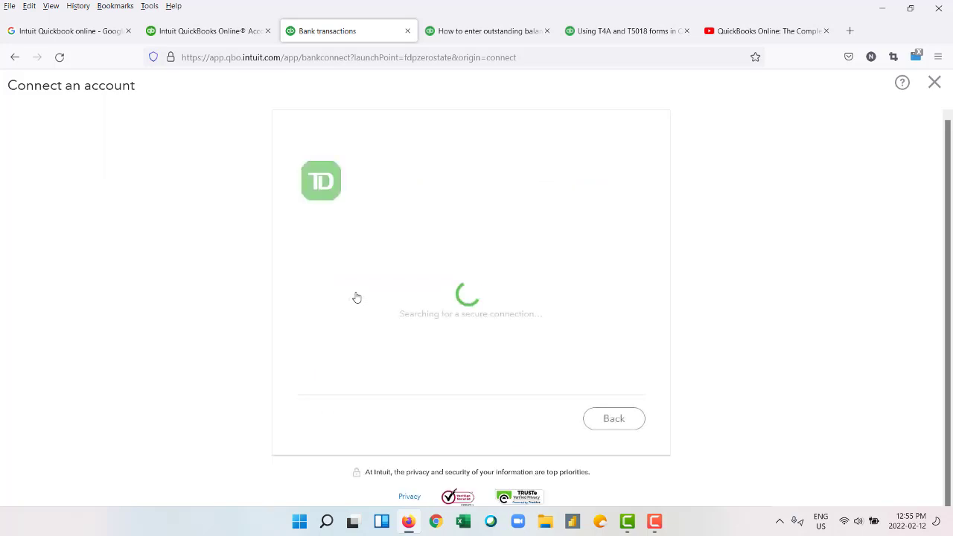
pyautogui.click(791, 264)
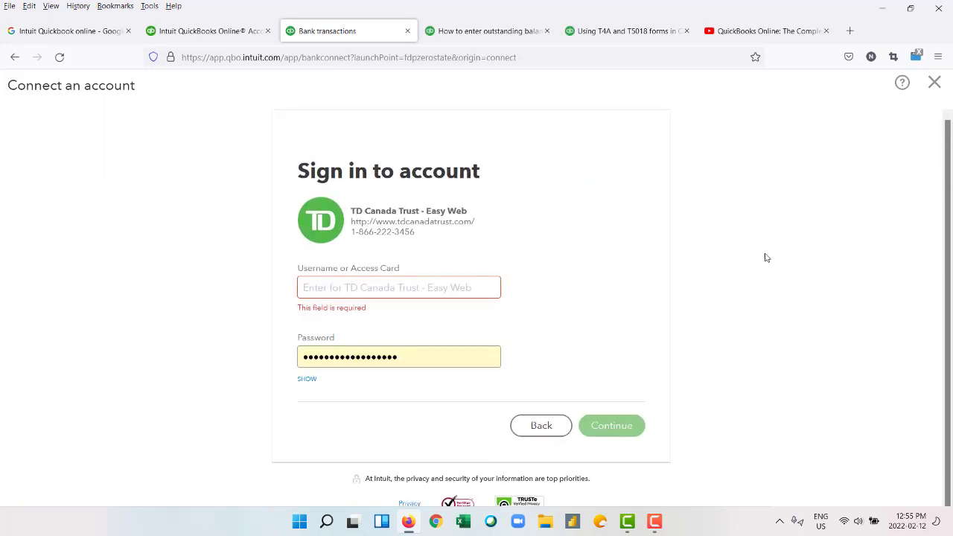
pyautogui.click(541, 425)
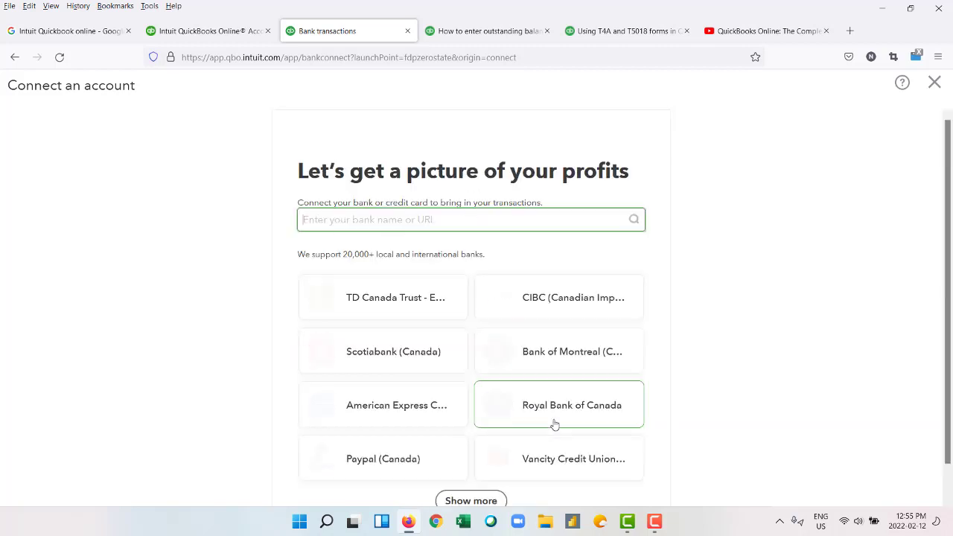
pyautogui.click(15, 57)
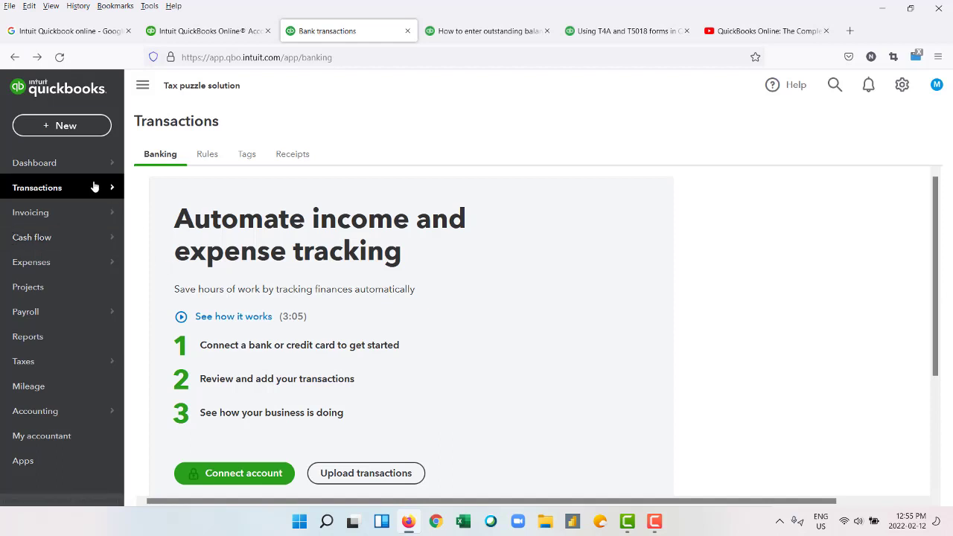
# Visit Transactions Rules and Receipts, then open the Invoicing Overview.
pyautogui.moveTo(120, 188)
pyautogui.click(161, 216)
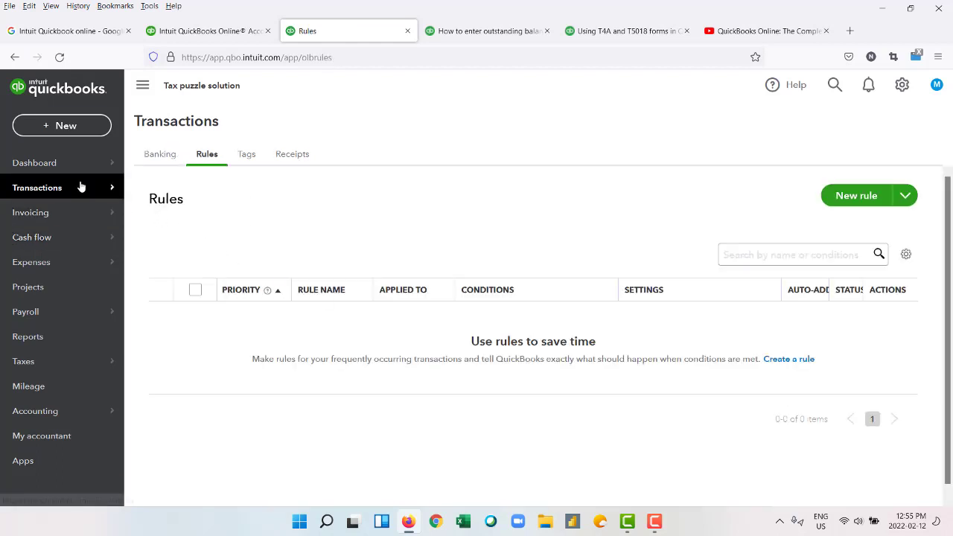
pyautogui.moveTo(82, 187)
pyautogui.click(159, 262)
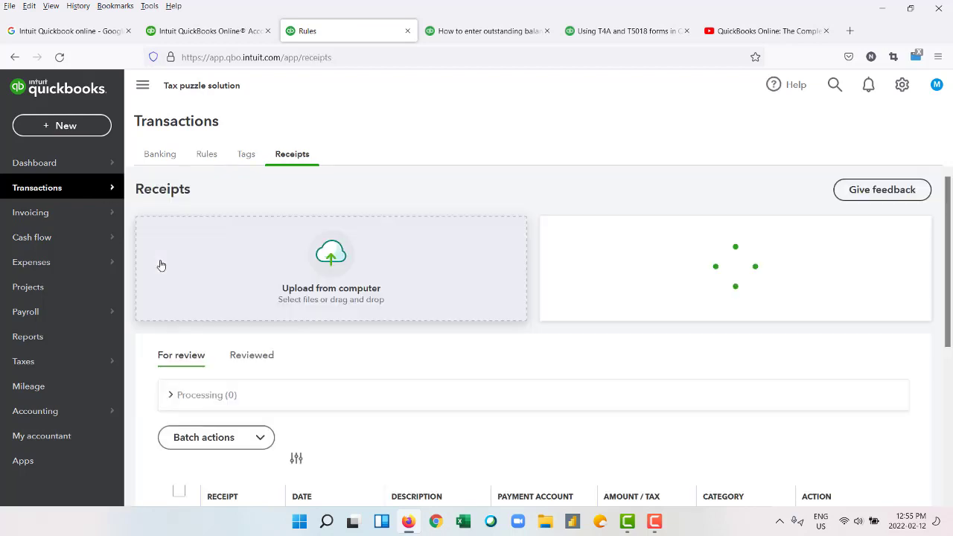
pyautogui.scroll(-2, 254, 277)
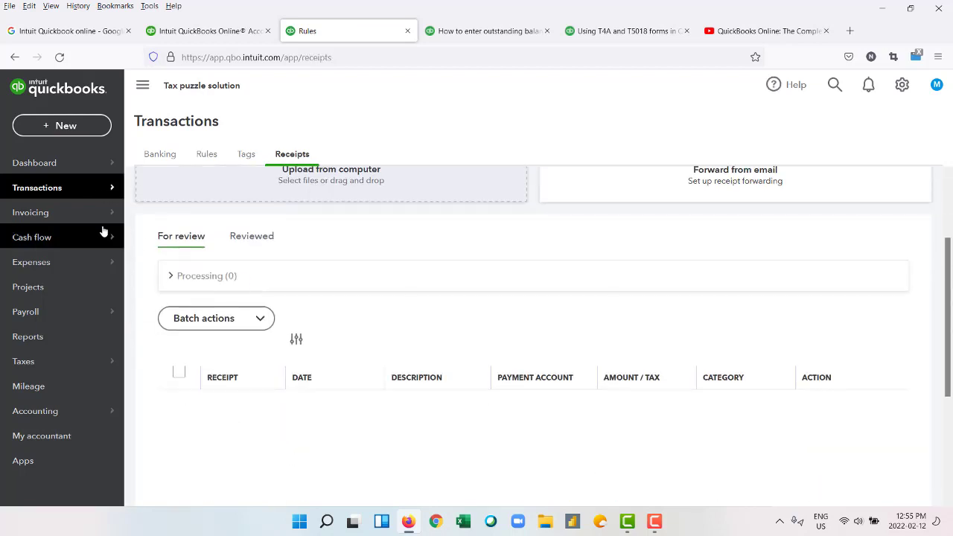
pyautogui.moveTo(87, 222)
pyautogui.click(160, 212)
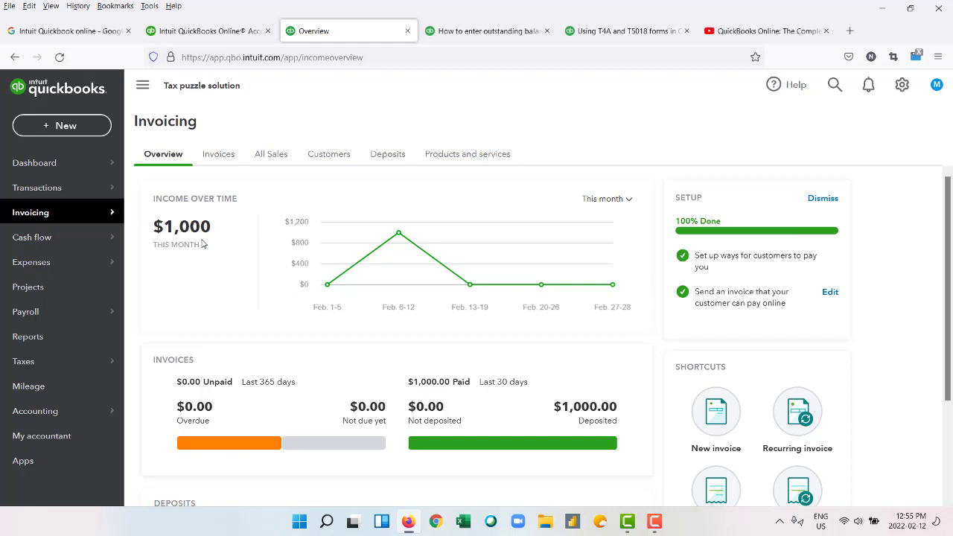
# Create invoice no. 1002 from the Invoices list, leaving the customer empty and dismissing the reminders notice.
pyautogui.click(216, 154)
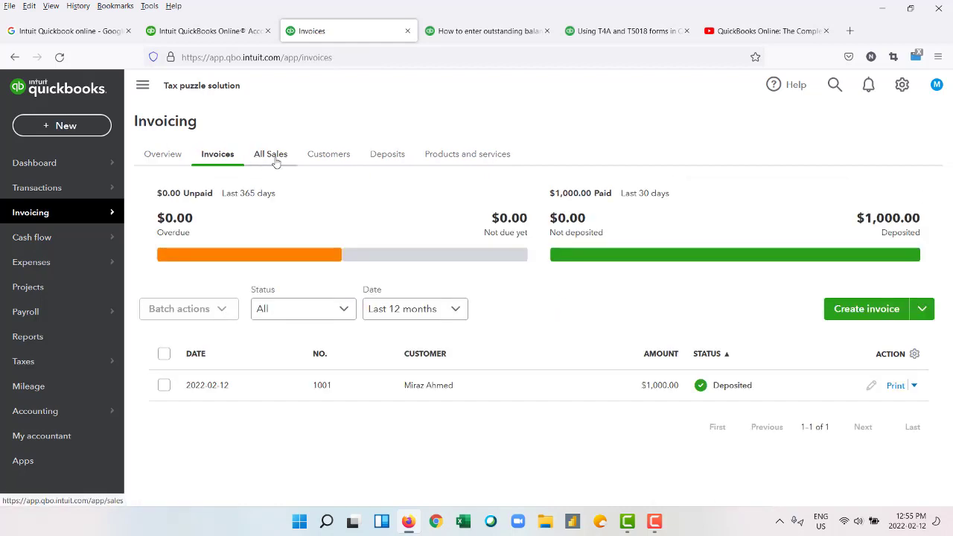
pyautogui.click(864, 314)
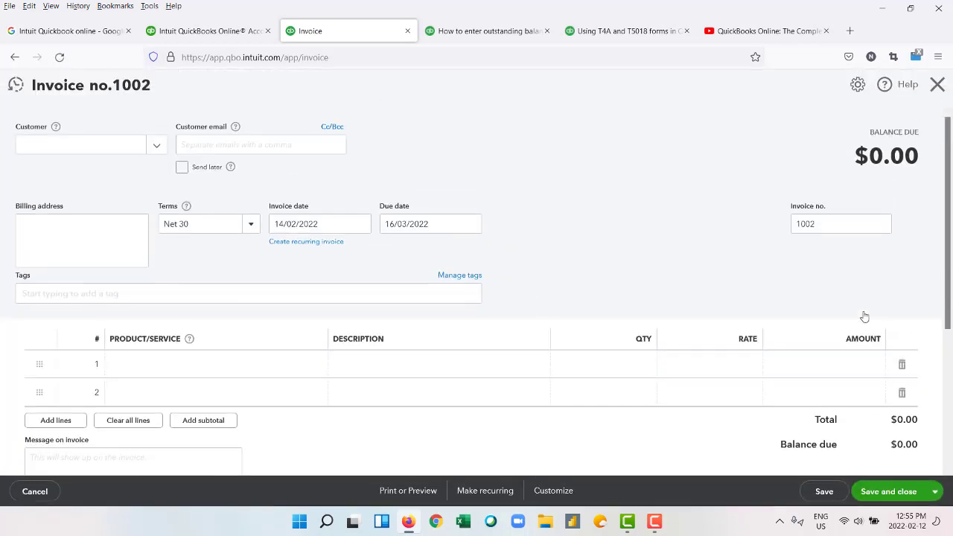
pyautogui.click(156, 145)
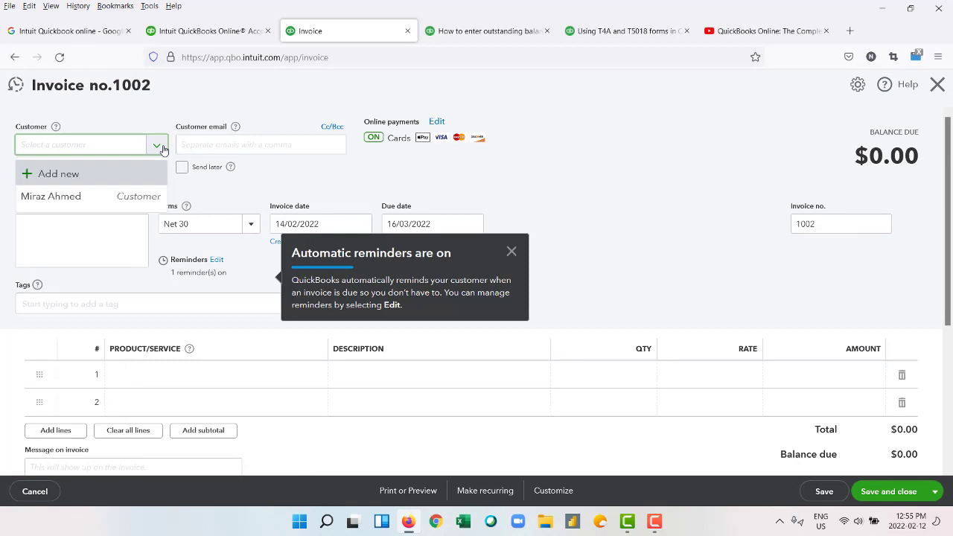
pyautogui.click(215, 142)
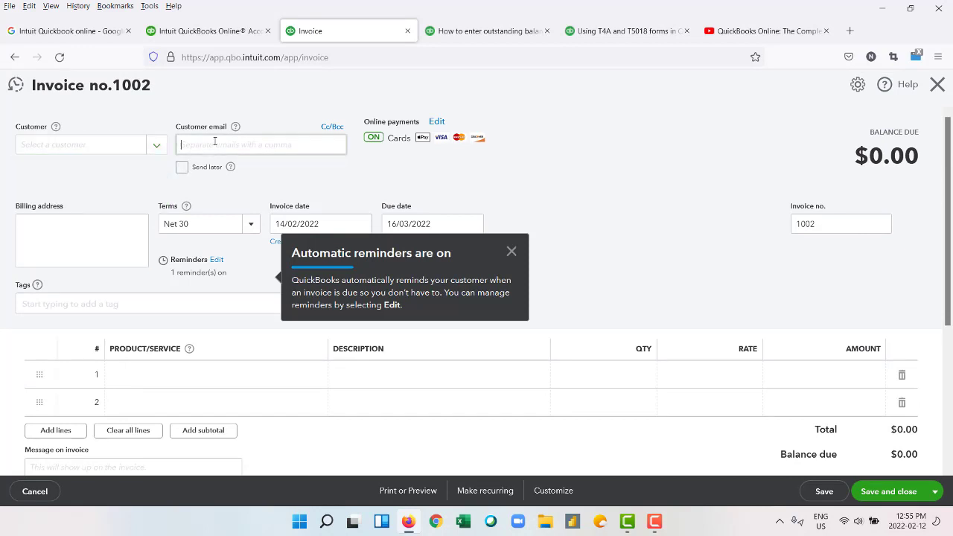
pyautogui.click(511, 252)
pyautogui.scroll(-3, 163, 410)
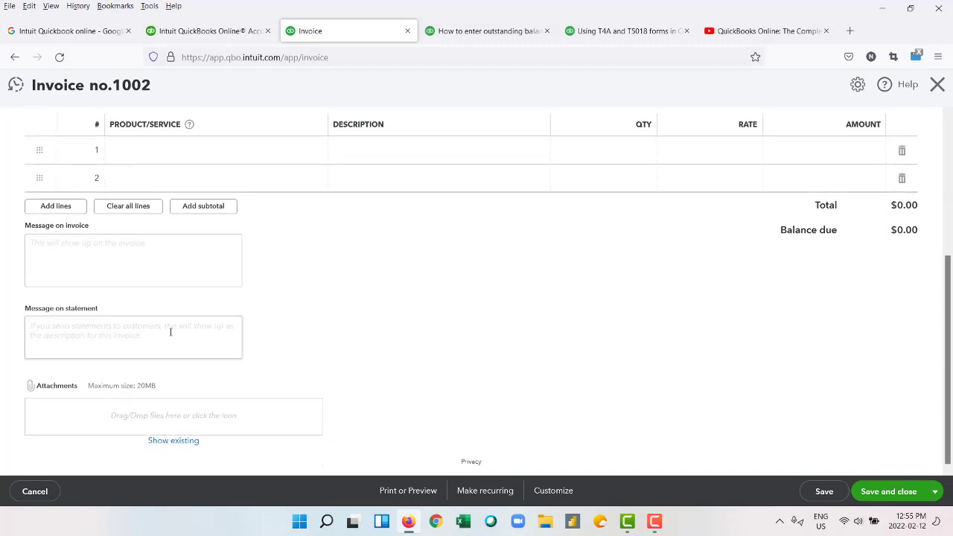
pyautogui.scroll(3, 170, 332)
# Cancel the blank invoice and open My accountant from the sidebar.
pyautogui.click(34, 490)
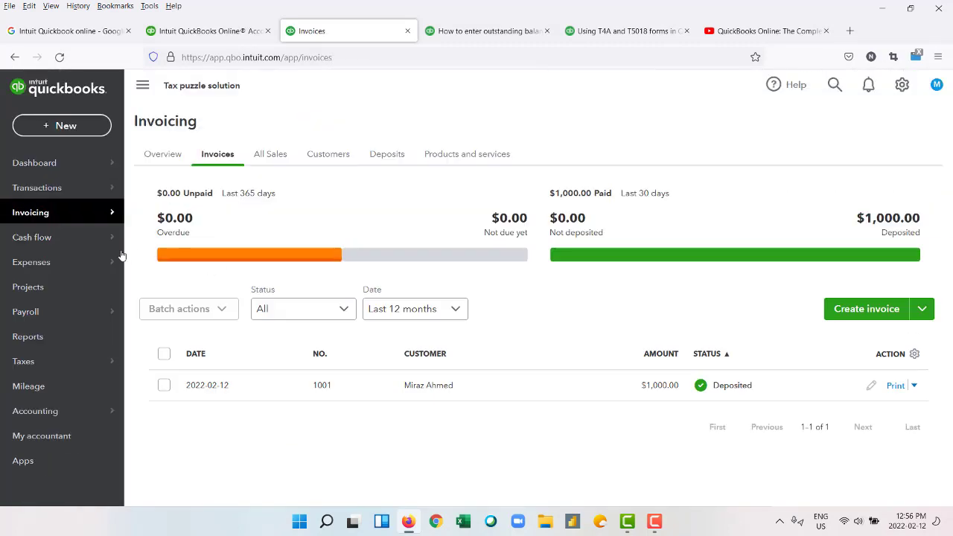
pyautogui.moveTo(71, 271)
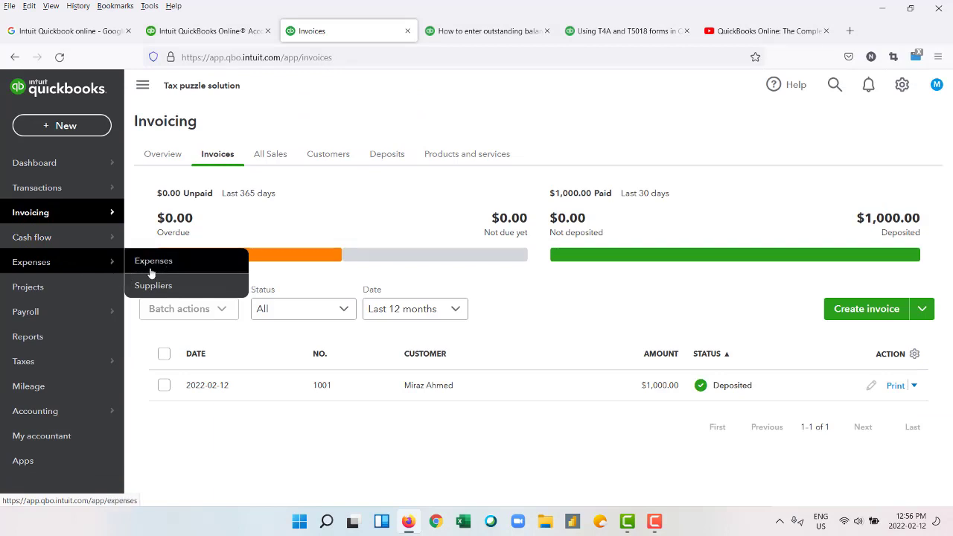
pyautogui.moveTo(105, 317)
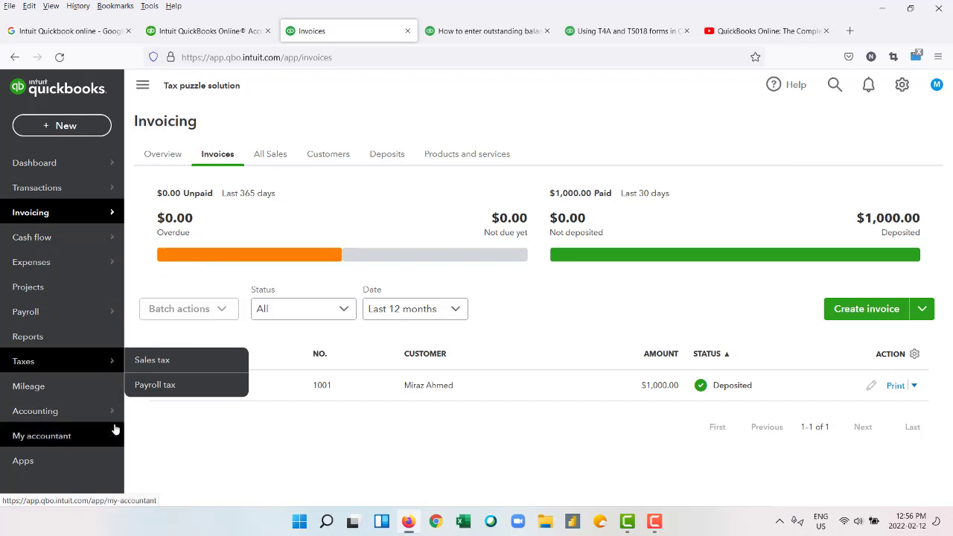
pyautogui.moveTo(97, 421)
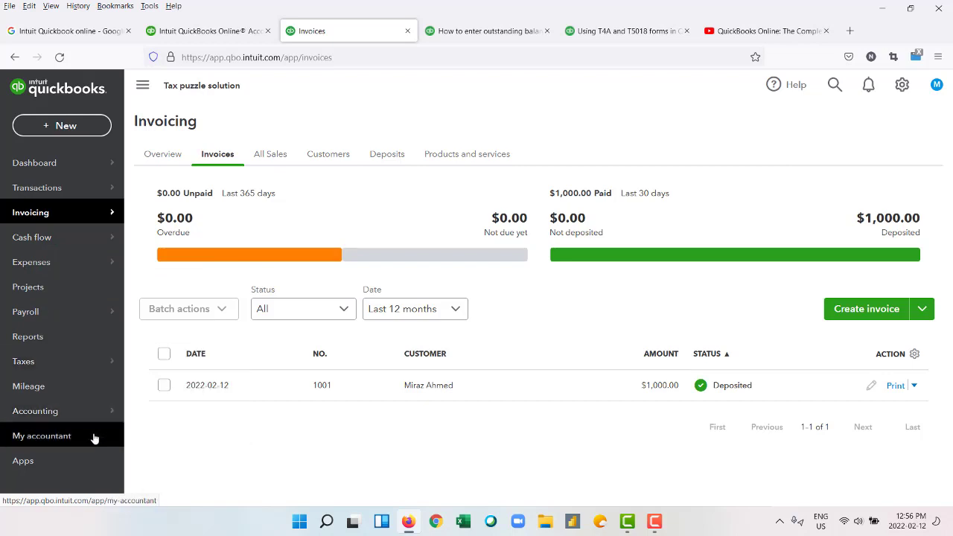
pyautogui.click(95, 438)
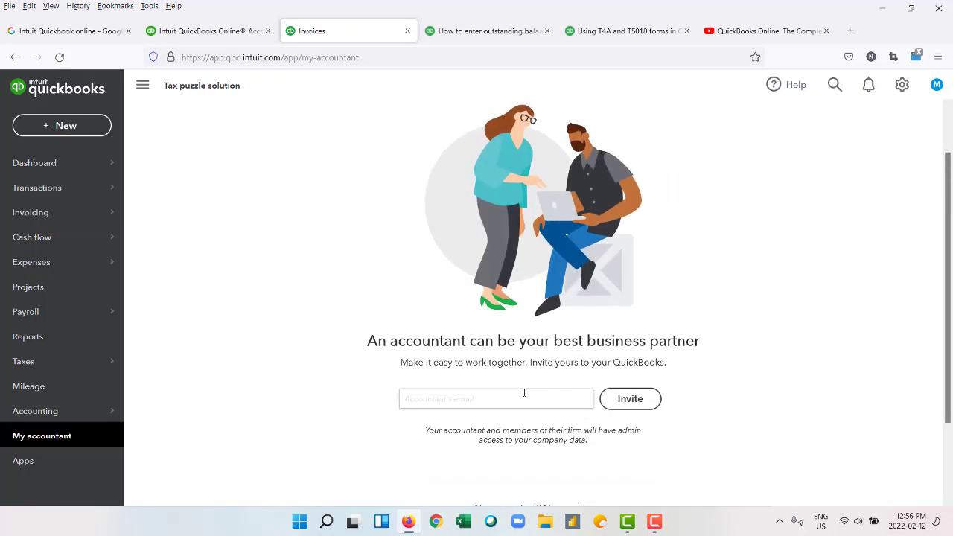
# Check the accountant email field, then collapse and re-expand the navigation sidebar.
pyautogui.scroll(-3, 521, 391)
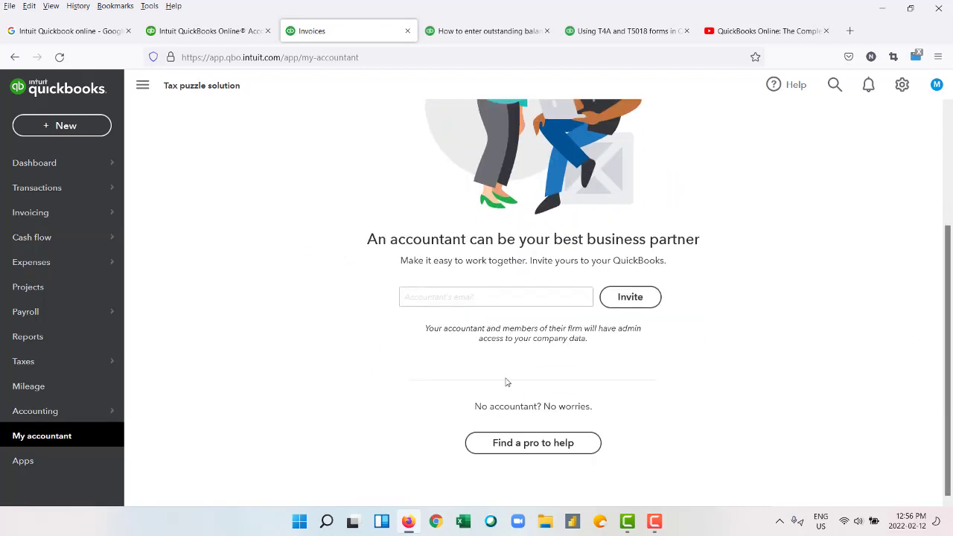
pyautogui.click(527, 294)
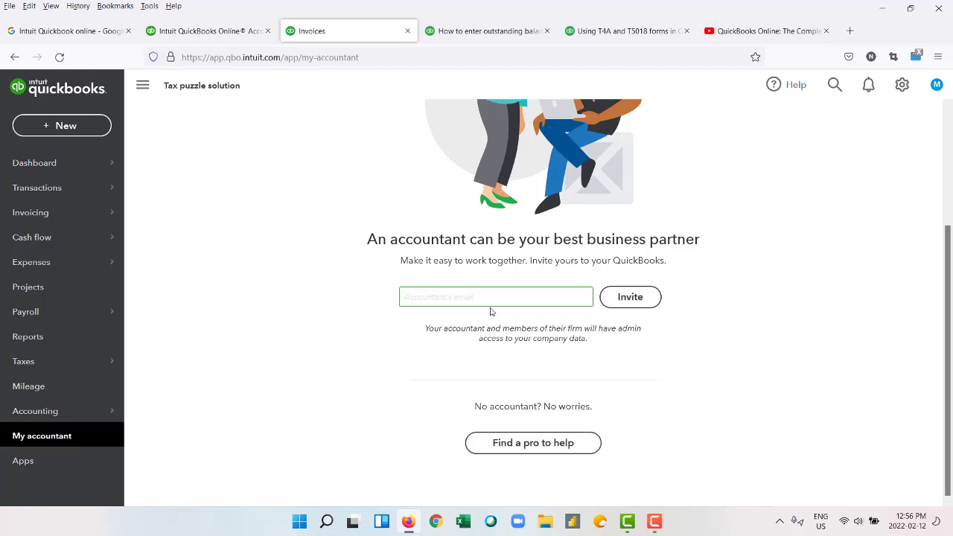
pyautogui.scroll(3, 231, 132)
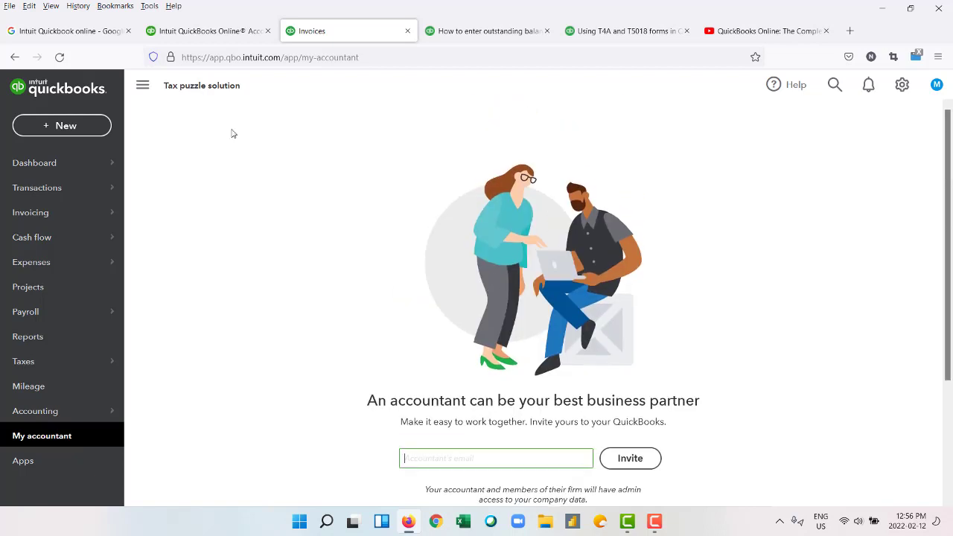
pyautogui.click(146, 90)
pyautogui.click(23, 91)
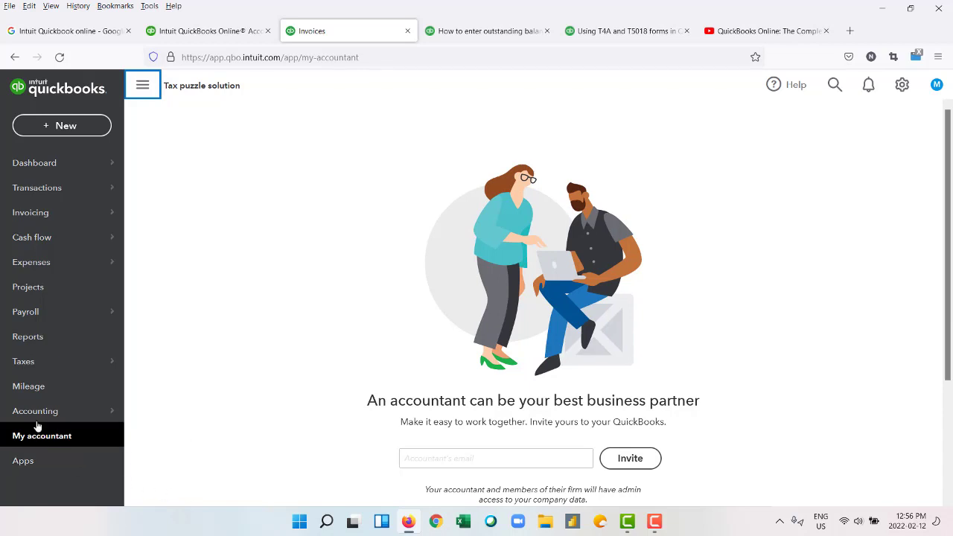
# Open Accounting > Chart of accounts, peek at Reconcile, and return to the account list.
pyautogui.moveTo(45, 411)
pyautogui.click(156, 406)
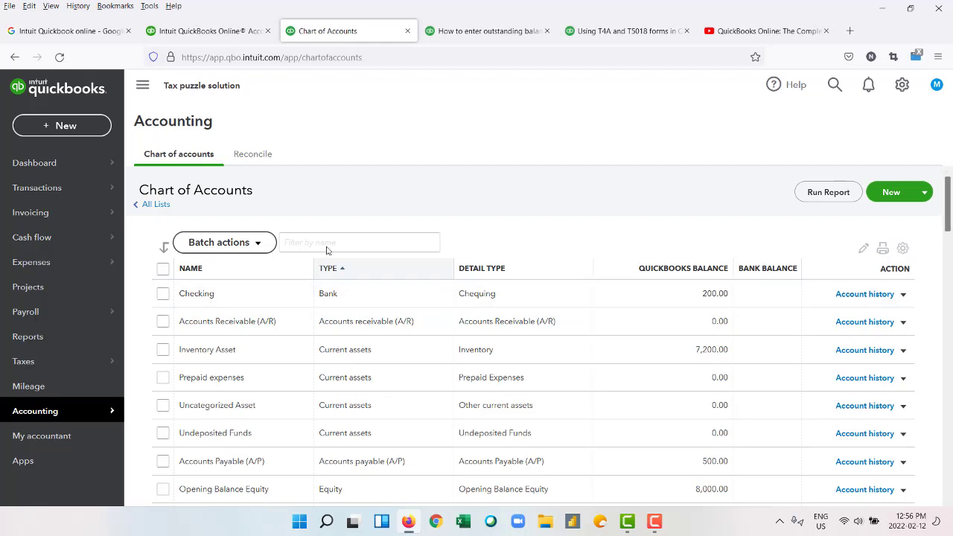
pyautogui.click(252, 154)
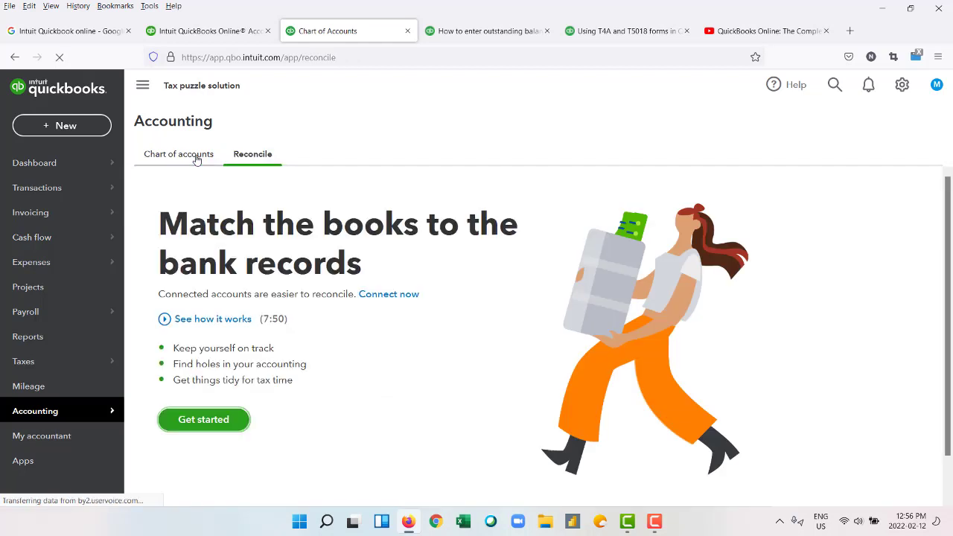
pyautogui.click(196, 159)
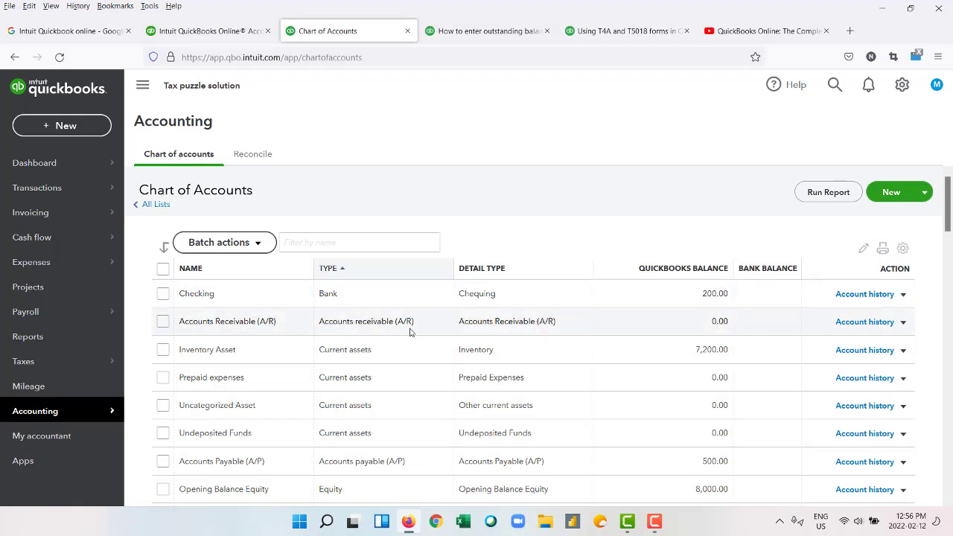
pyautogui.scroll(-3, 409, 337)
pyautogui.scroll(3, 408, 339)
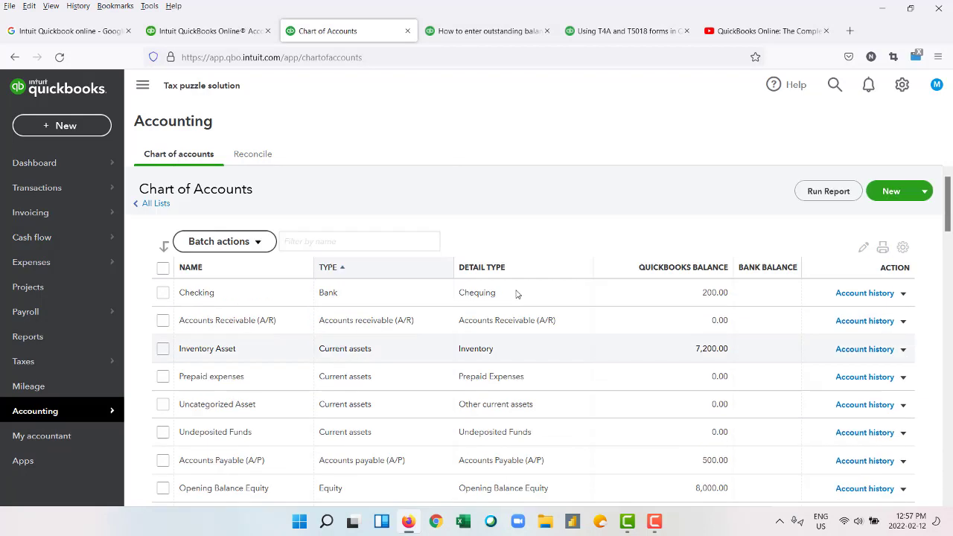
# Start a new Bank account with Chequing detail type, not as a sub-account.
pyautogui.click(890, 192)
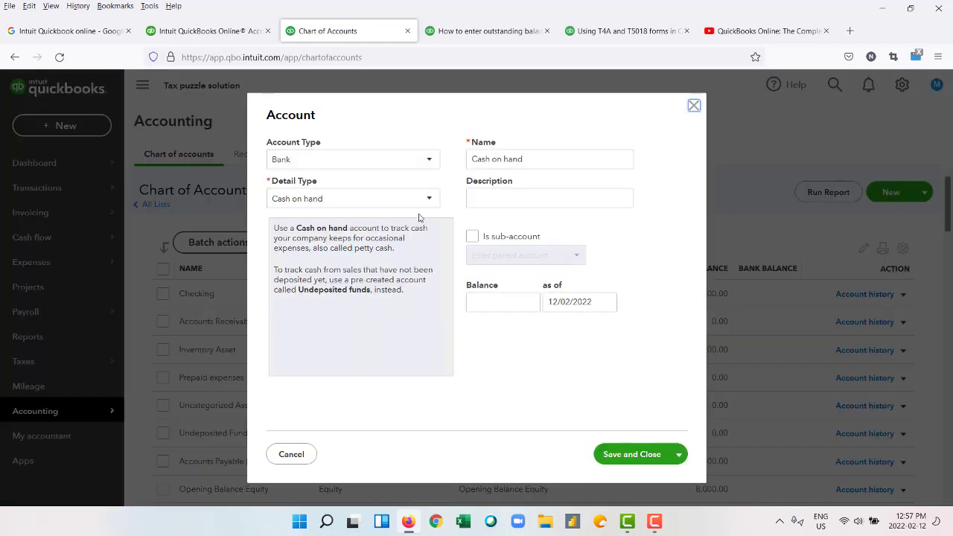
pyautogui.click(429, 162)
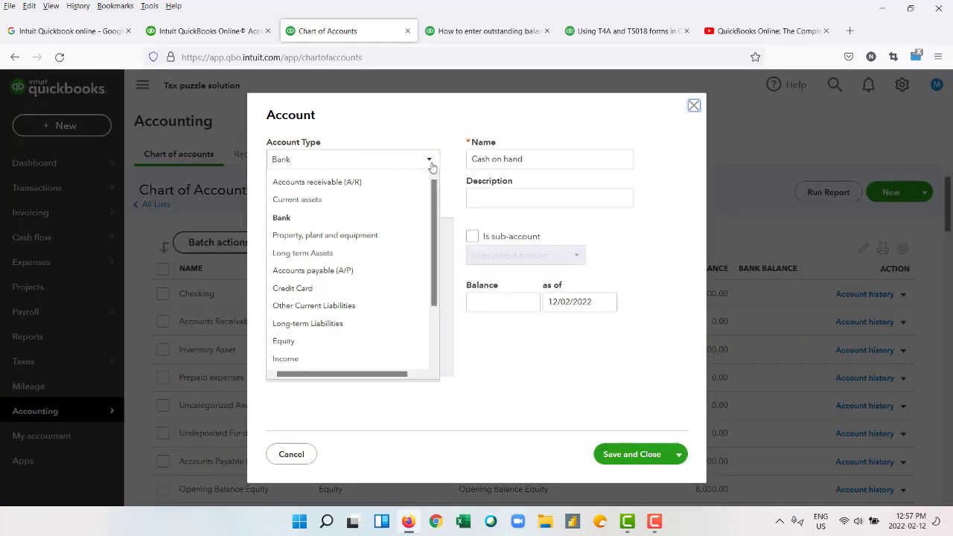
pyautogui.click(431, 162)
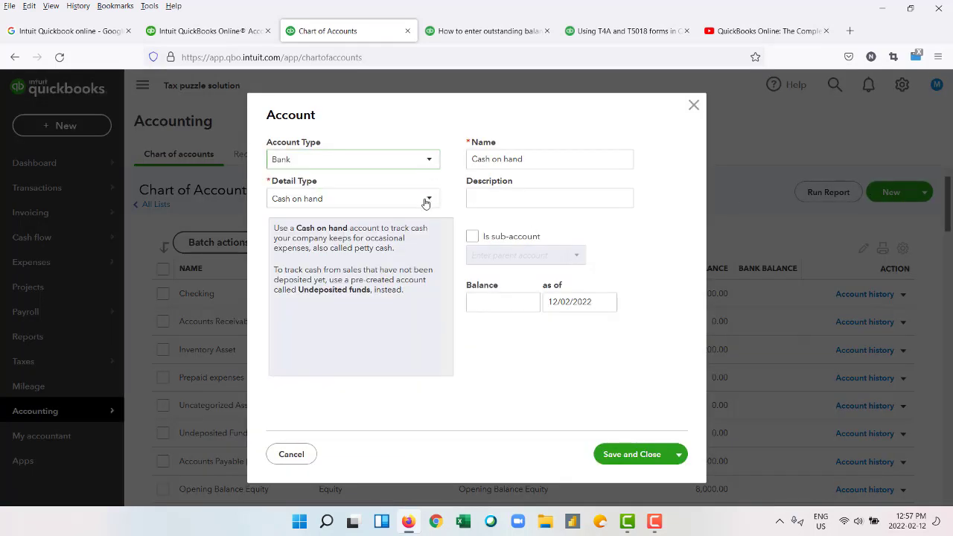
pyautogui.click(424, 200)
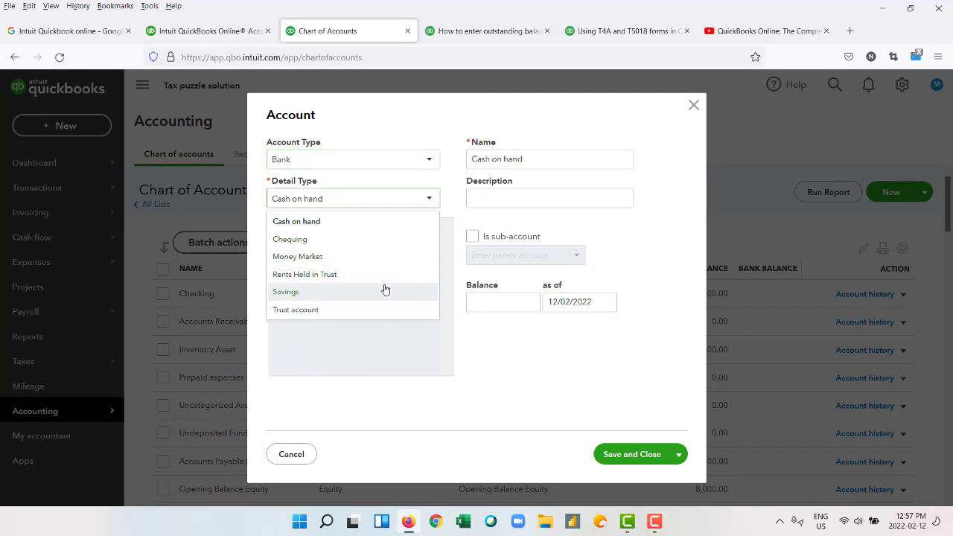
pyautogui.click(369, 240)
pyautogui.doubleClick(526, 157)
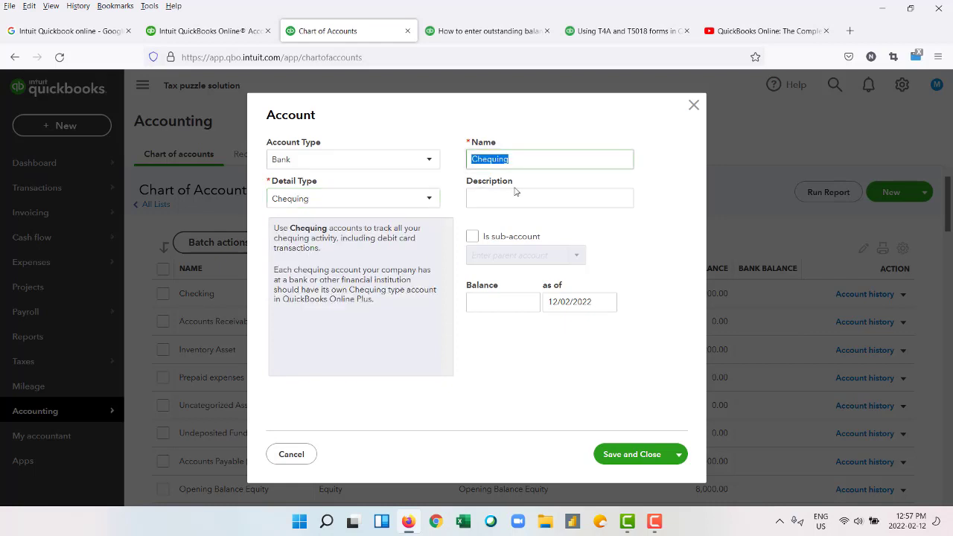
pyautogui.click(514, 196)
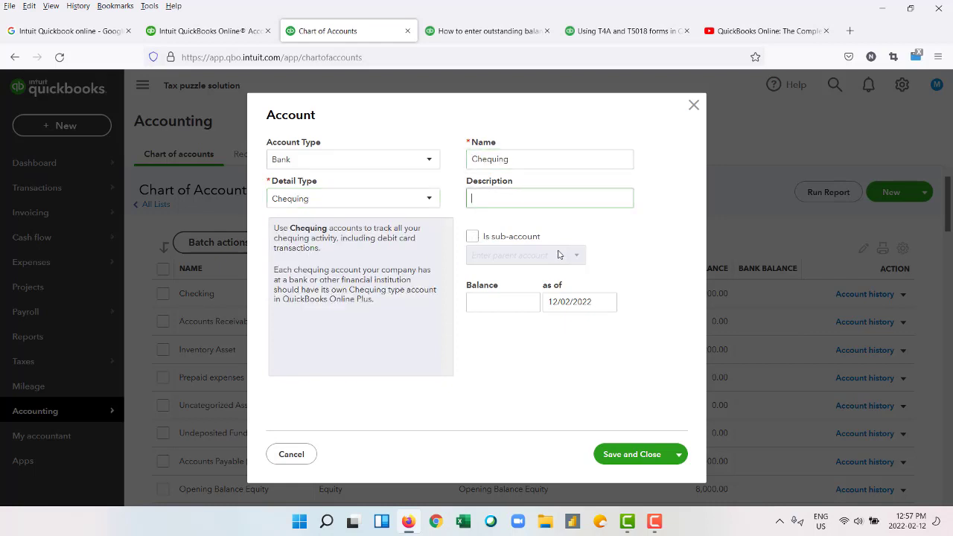
pyautogui.click(472, 237)
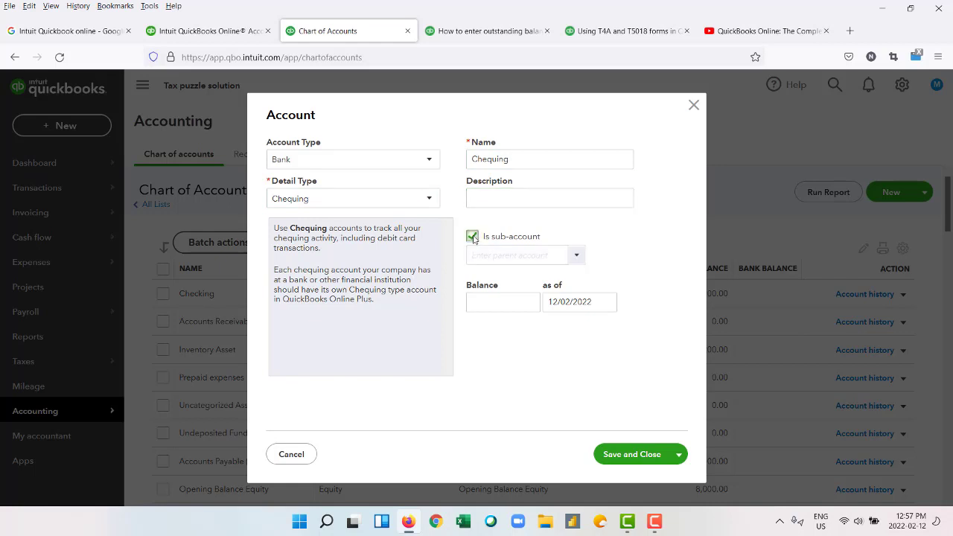
pyautogui.click(575, 256)
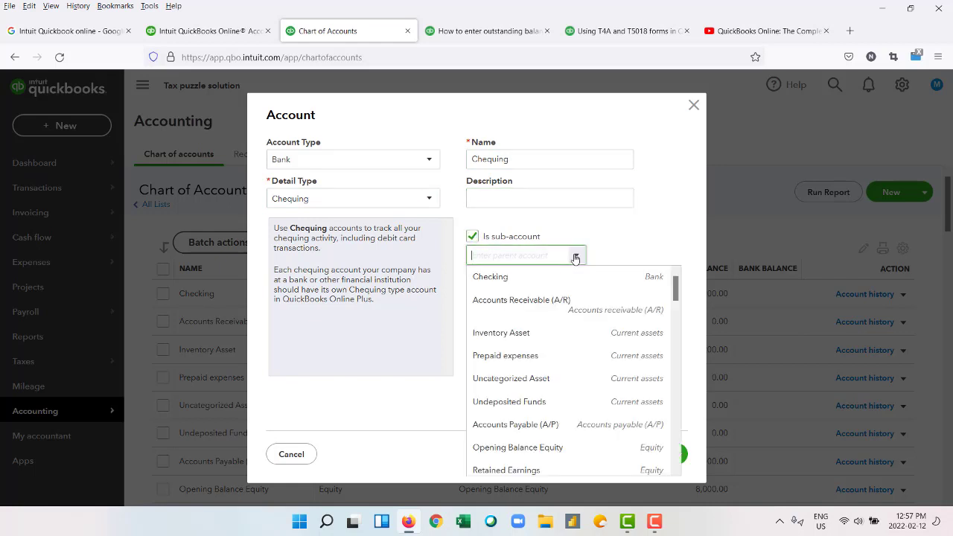
pyautogui.click(472, 237)
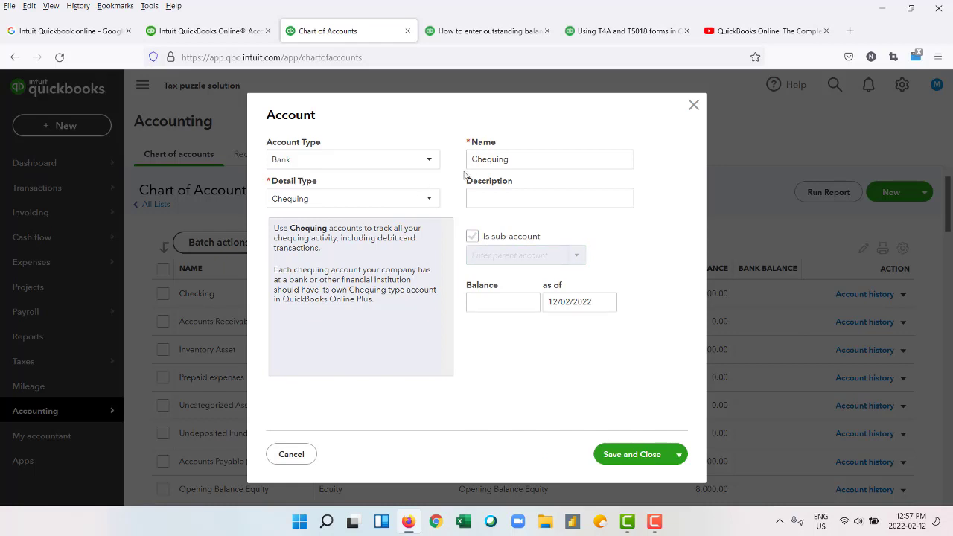
# Name the account 'Customer Solution' with a 5,000.00 opening balance and save it.
pyautogui.click(530, 162)
pyautogui.doubleClick(530, 161)
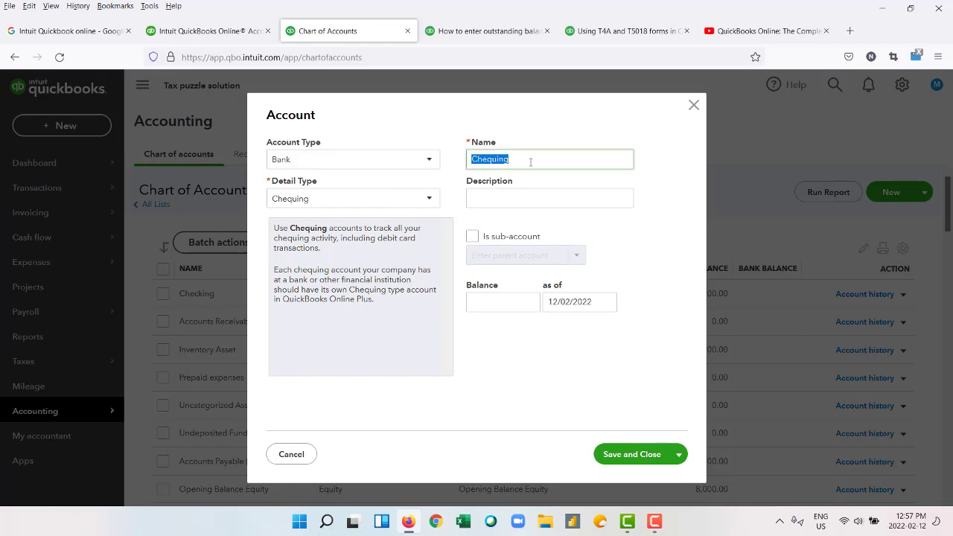
pyautogui.press('BackSpace')
pyautogui.write('Customer Solution')
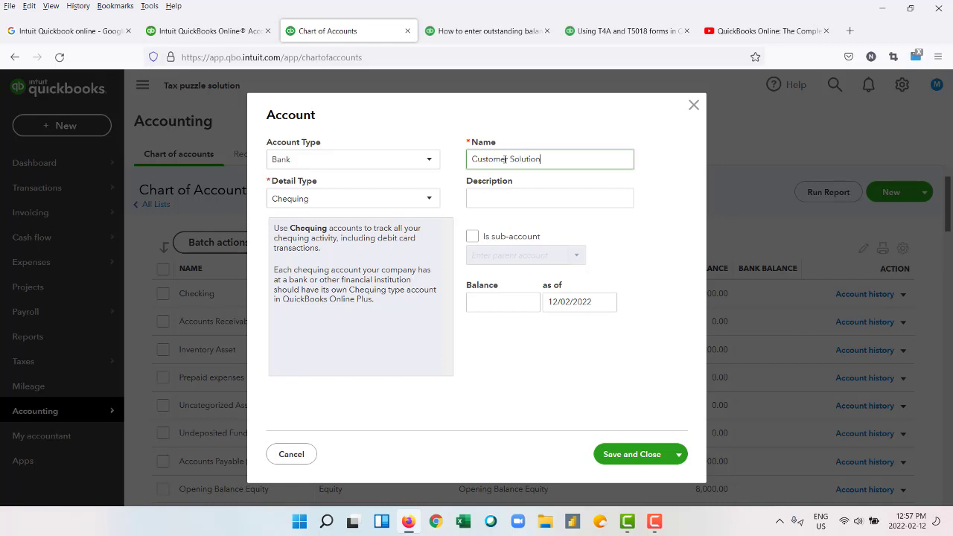
pyautogui.click(518, 303)
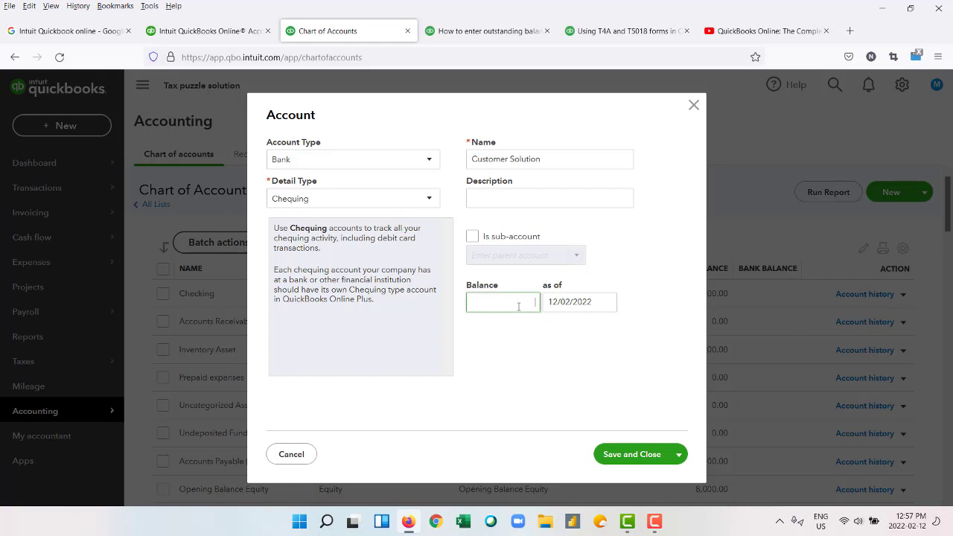
pyautogui.write('5000')
pyautogui.click(527, 354)
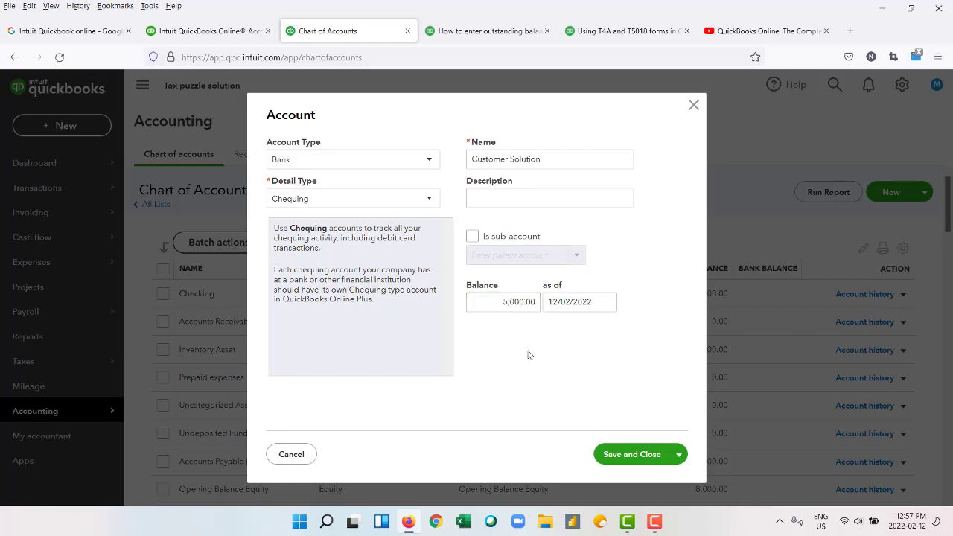
pyautogui.click(587, 197)
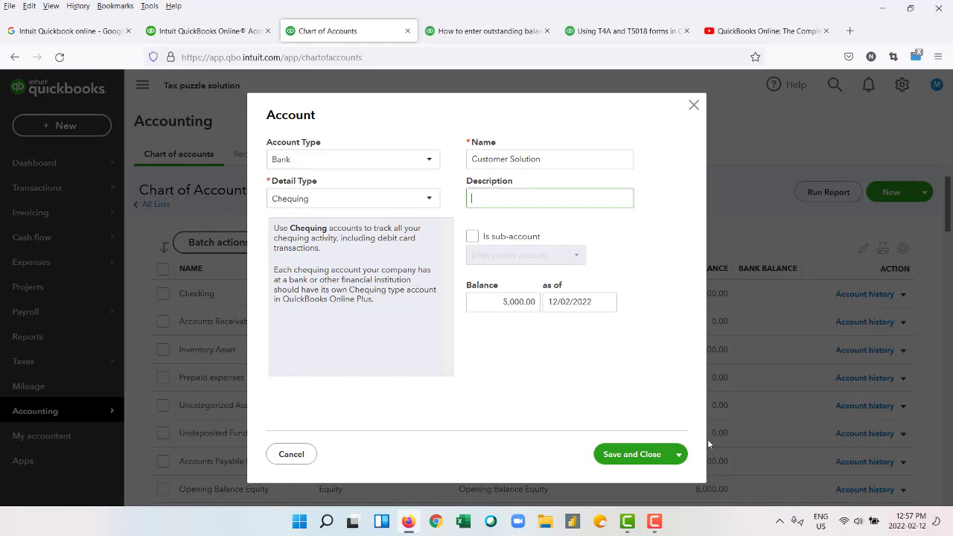
pyautogui.click(636, 459)
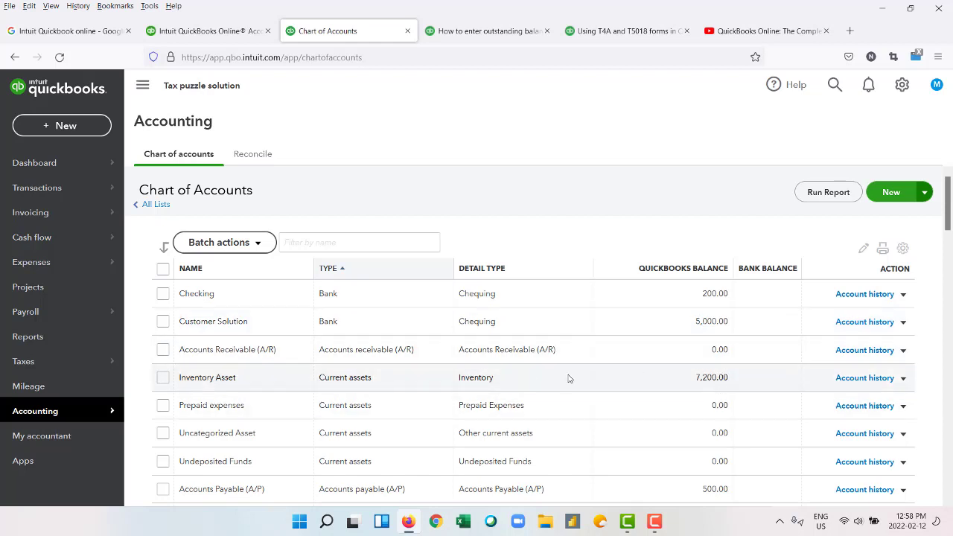
pyautogui.scroll(-4, 568, 376)
pyautogui.scroll(1, 594, 373)
pyautogui.scroll(1, 676, 345)
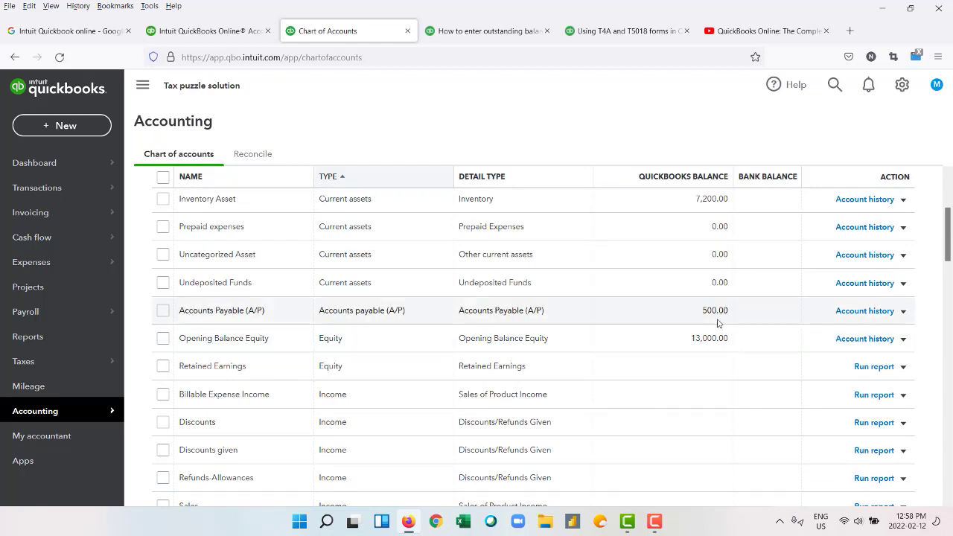
pyautogui.click(903, 312)
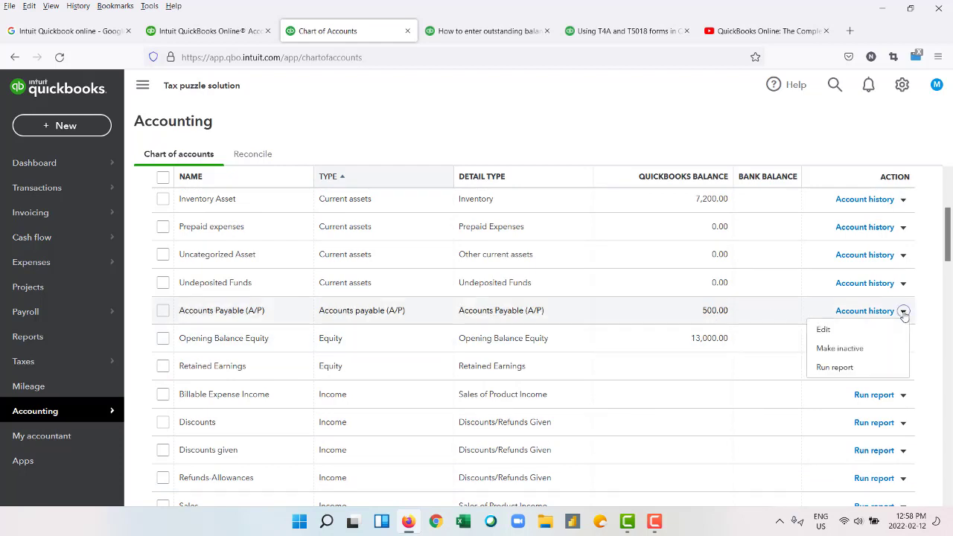
pyautogui.click(823, 329)
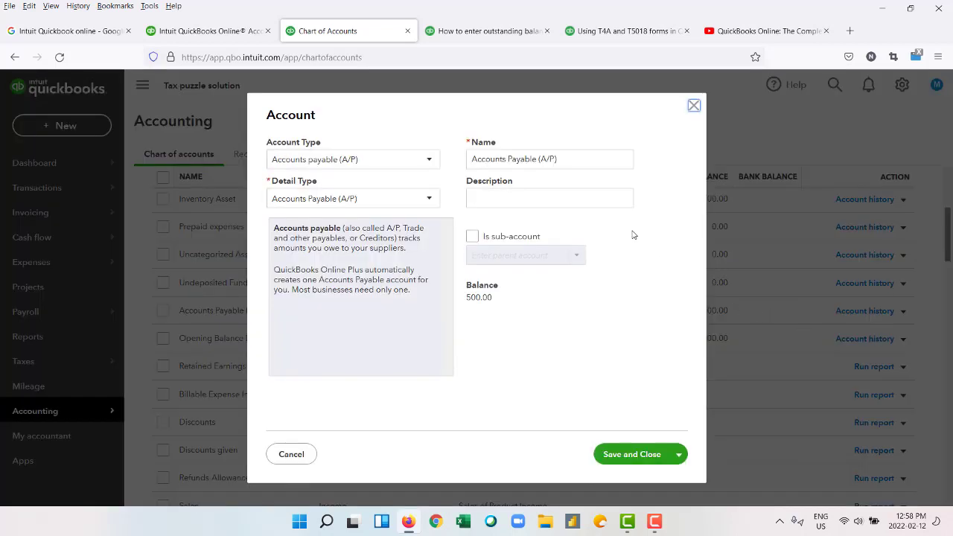
pyautogui.click(431, 201)
pyautogui.click(431, 201)
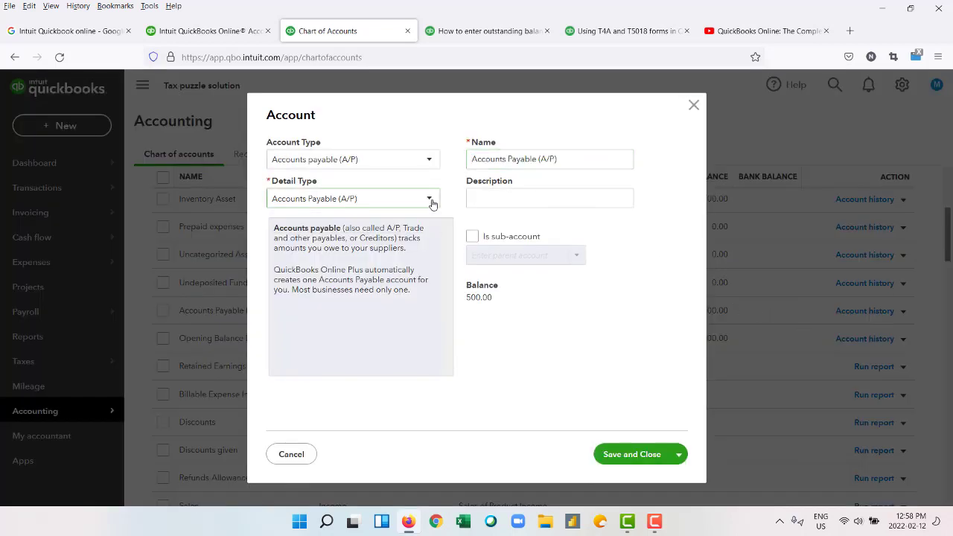
pyautogui.click(427, 162)
pyautogui.click(427, 161)
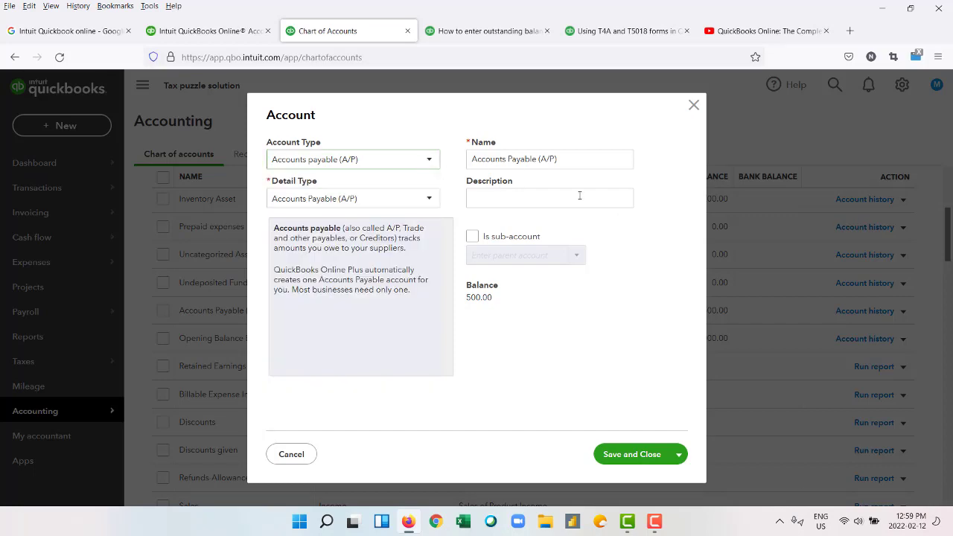
pyautogui.click(640, 455)
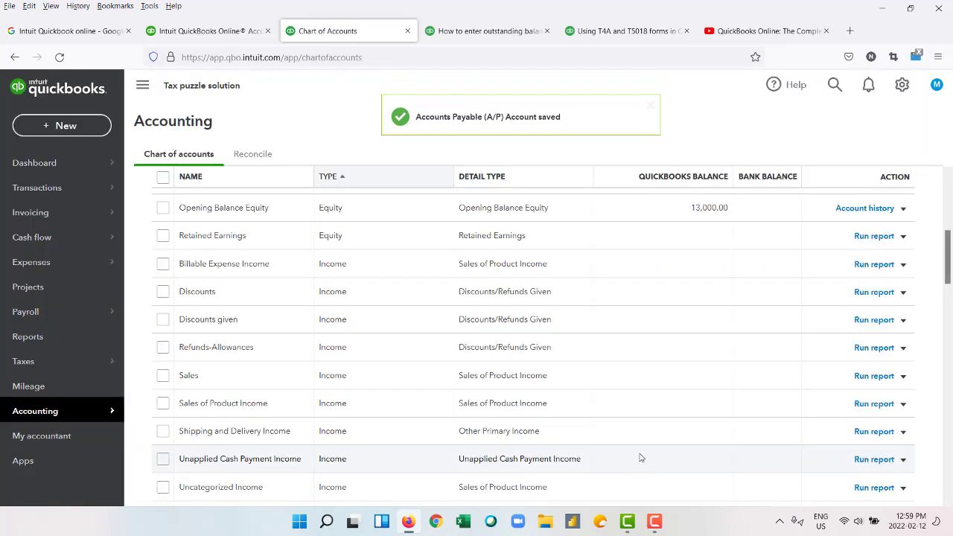
pyautogui.scroll(5, 722, 385)
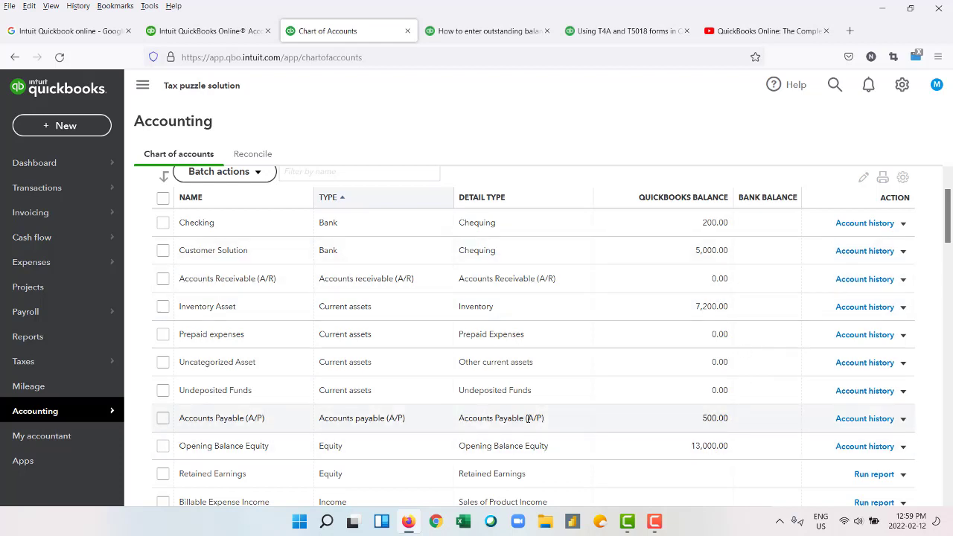
pyautogui.scroll(-5, 541, 315)
pyautogui.scroll(6, 542, 315)
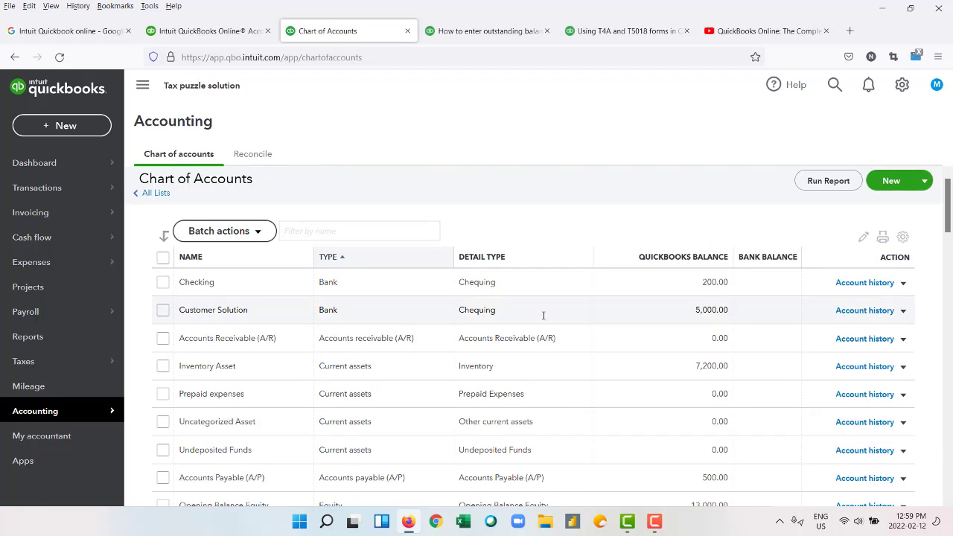
pyautogui.scroll(-5, 543, 315)
pyautogui.scroll(-5, 543, 319)
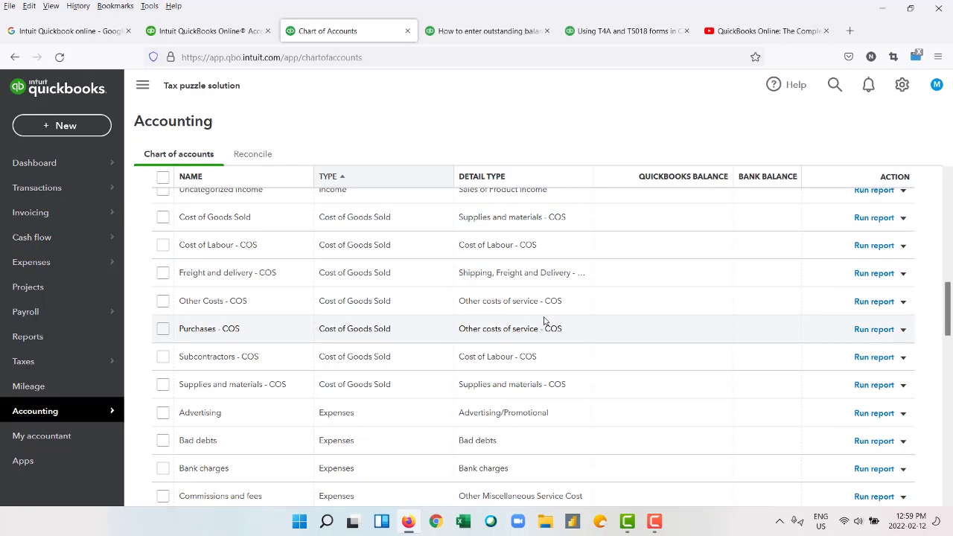
pyautogui.scroll(8, 544, 320)
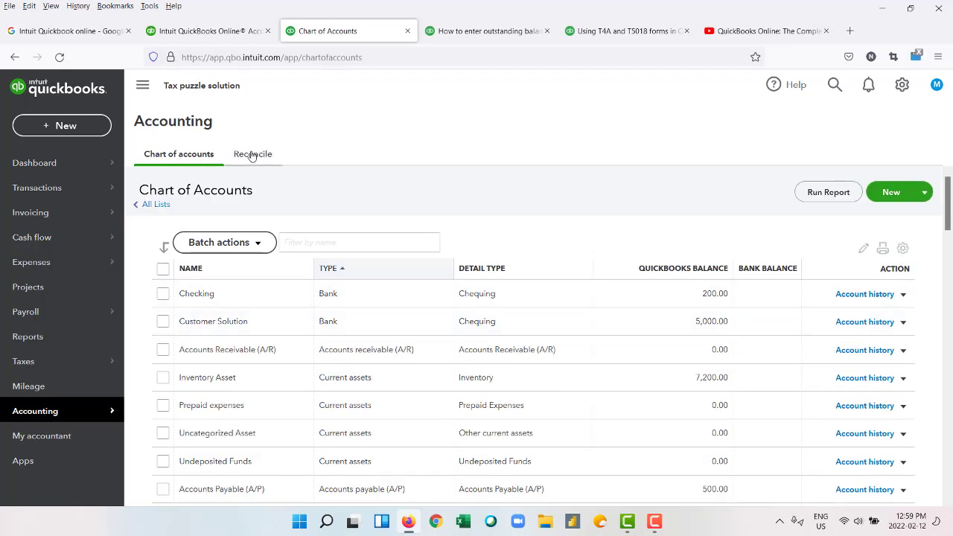
# Start reconciling from the Reconcile tab, keeping Checking as the account.
pyautogui.click(251, 154)
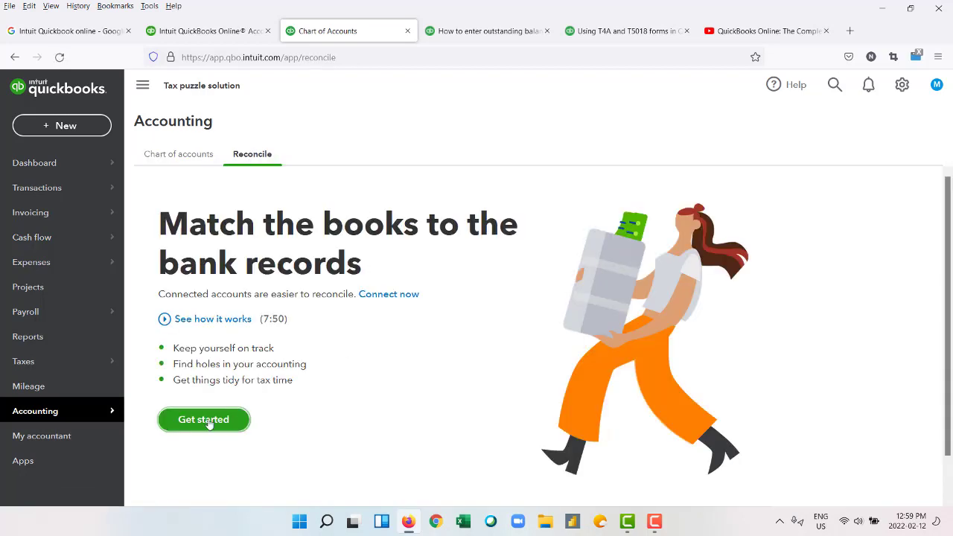
pyautogui.click(209, 421)
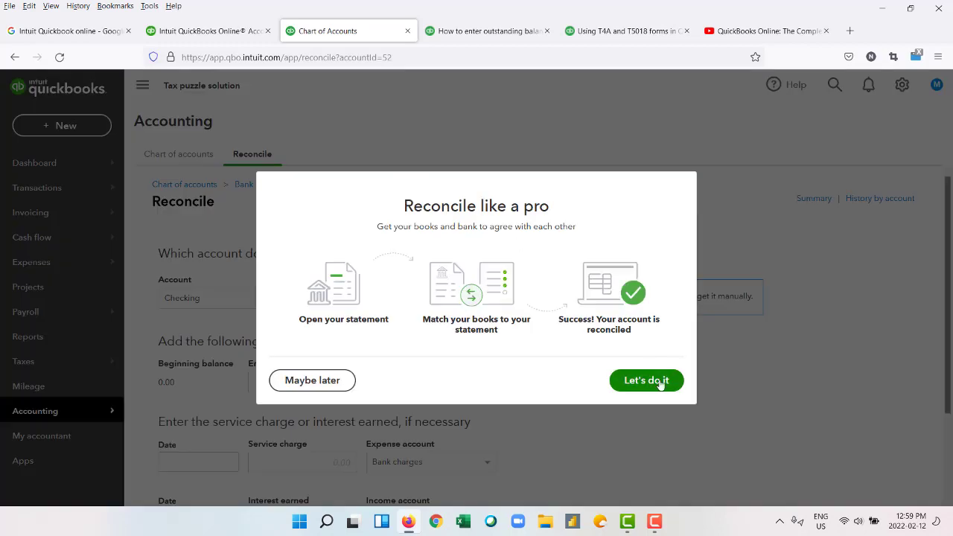
pyautogui.click(646, 380)
pyautogui.scroll(-3, 381, 347)
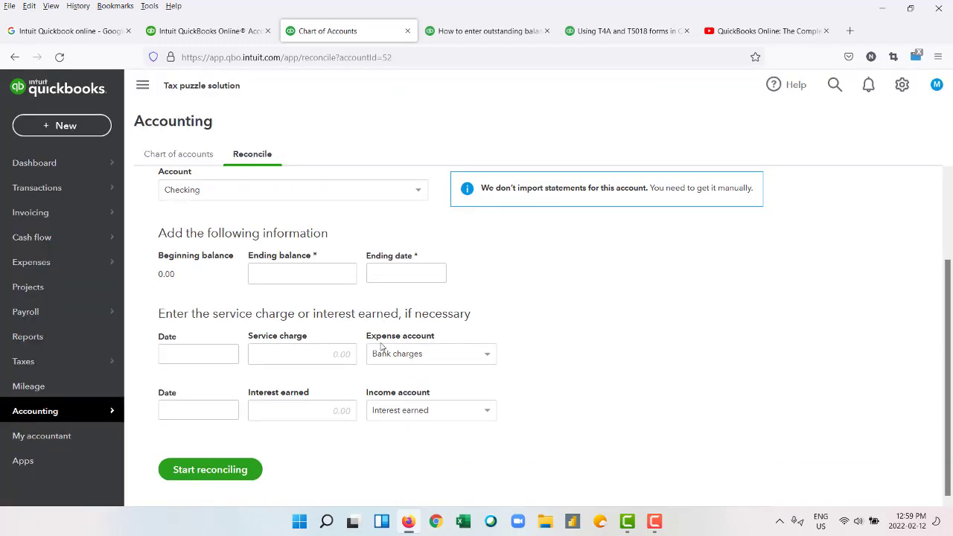
pyautogui.scroll(3, 381, 346)
pyautogui.click(408, 302)
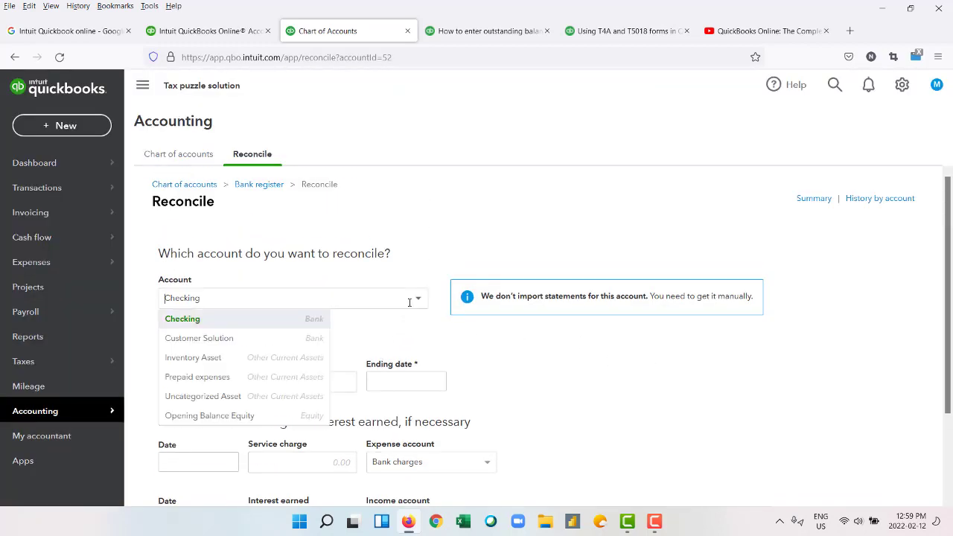
pyautogui.click(418, 300)
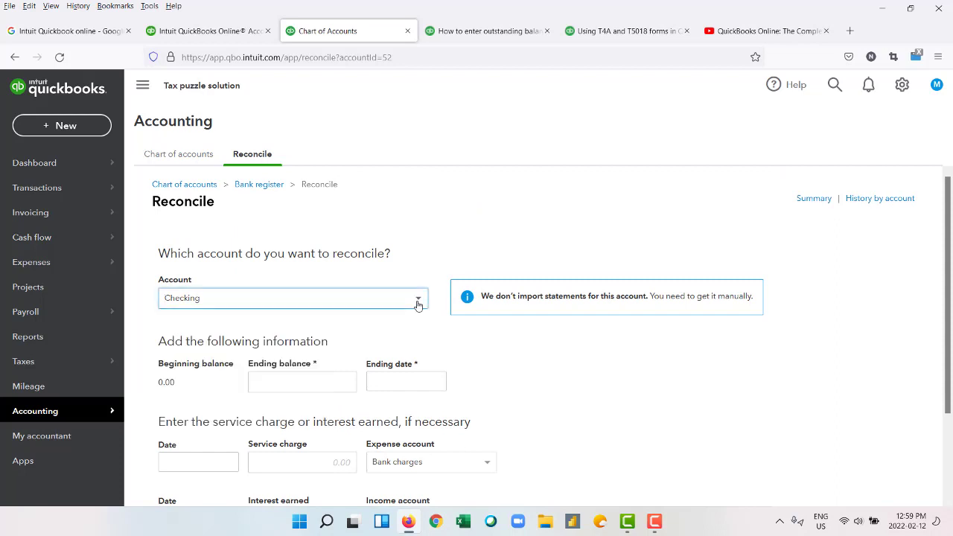
pyautogui.scroll(-3, 420, 326)
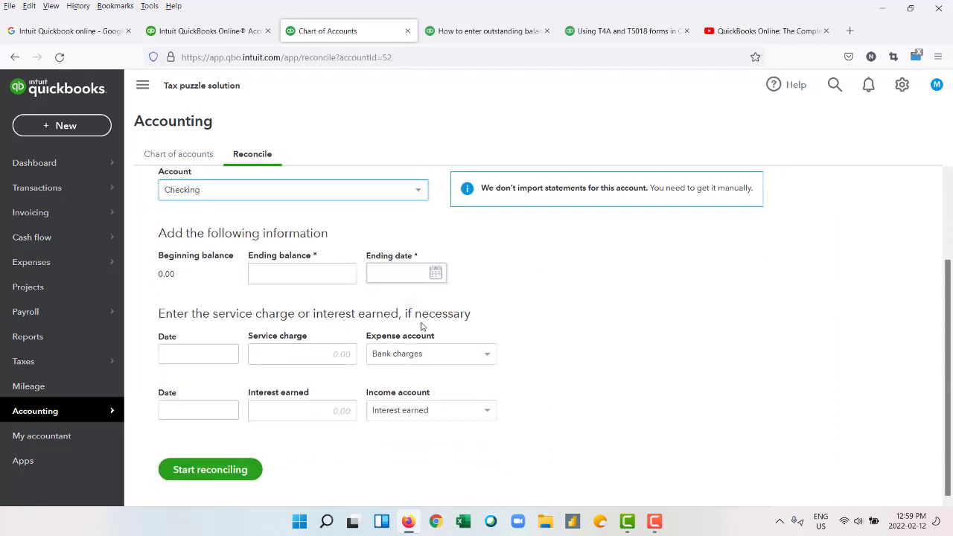
# Set the service charge date to 28 February and try to start reconciling.
pyautogui.click(227, 353)
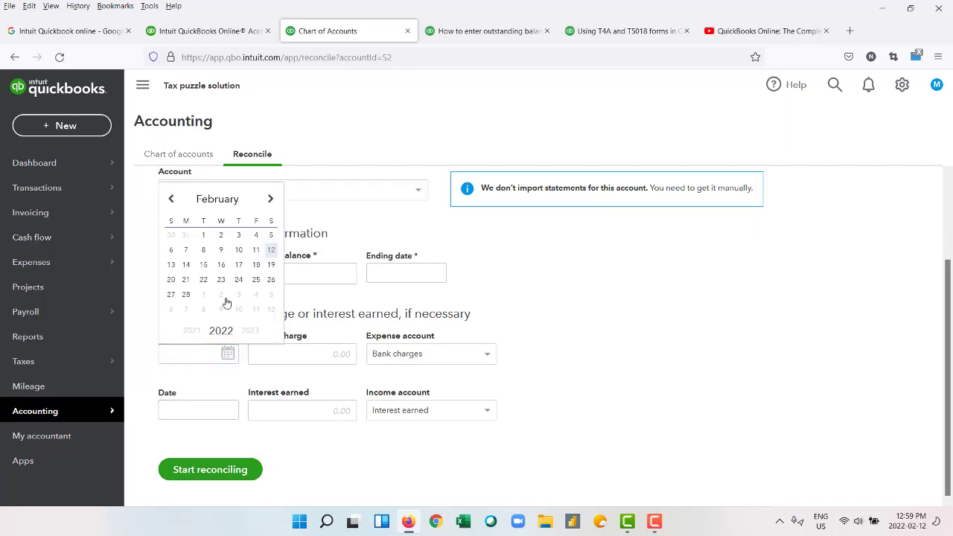
pyautogui.click(184, 297)
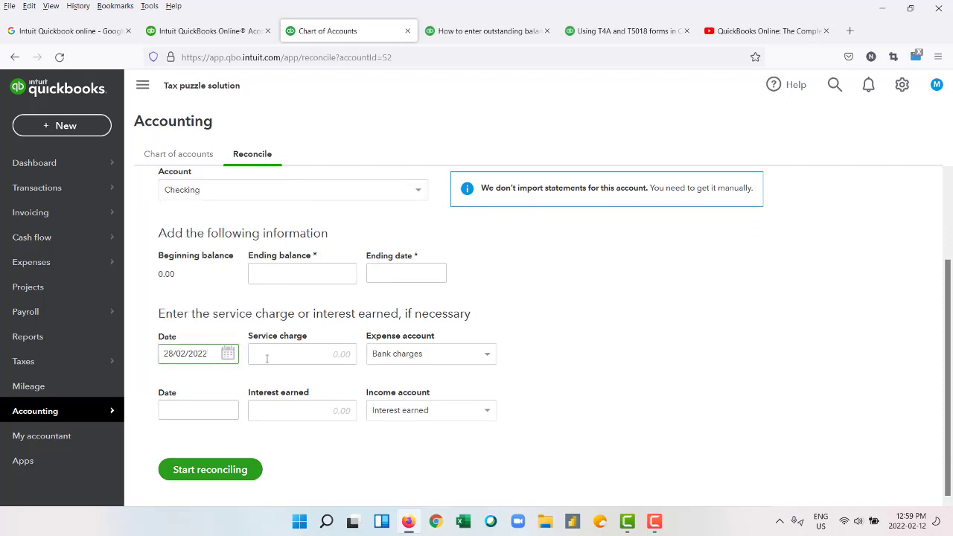
pyautogui.click(341, 354)
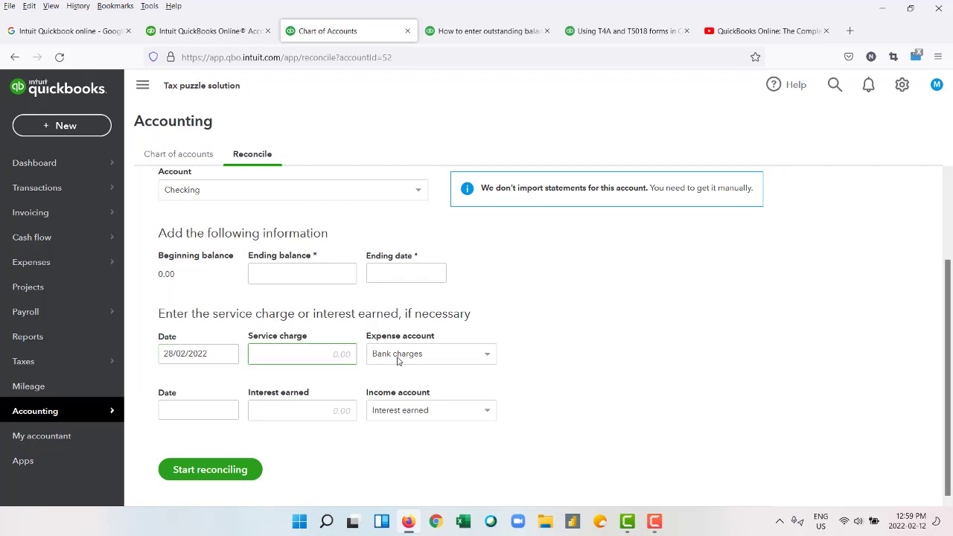
pyautogui.click(439, 412)
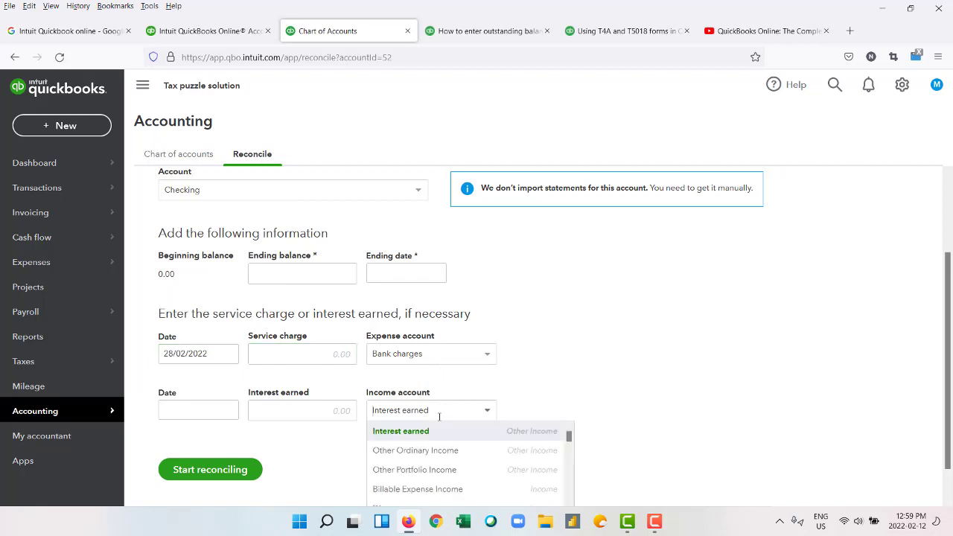
pyautogui.click(484, 410)
pyautogui.click(308, 274)
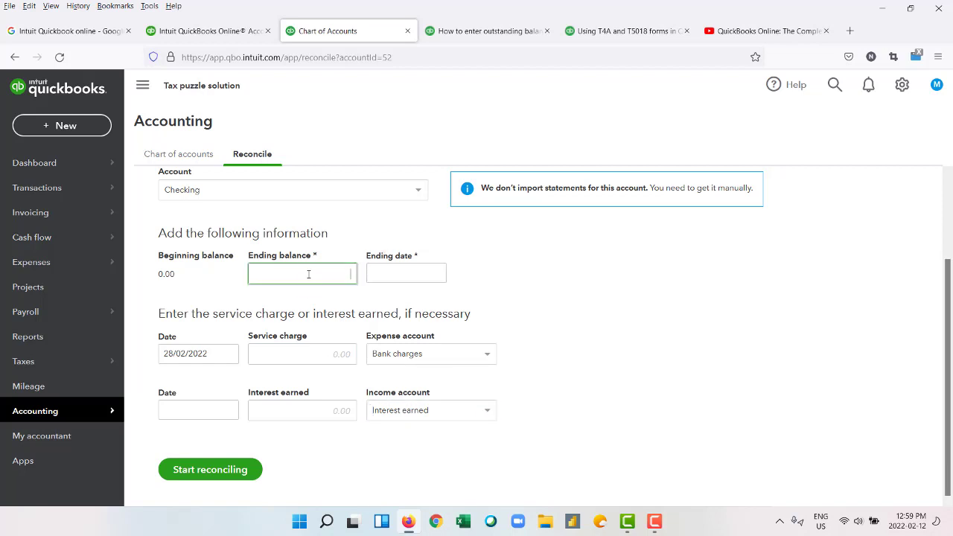
pyautogui.click(232, 468)
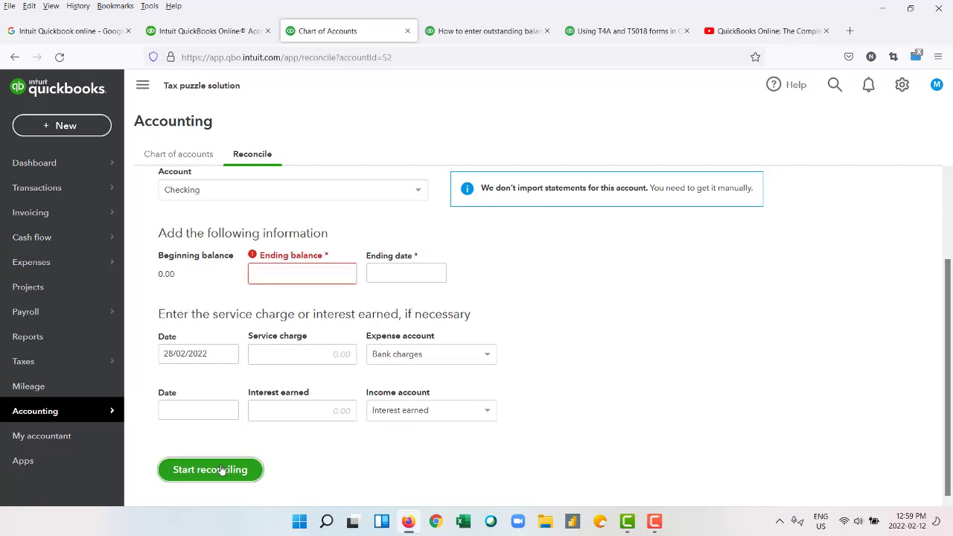
# Enter 28/02/2022 in the statement field and retry starting the reconciliation.
pyautogui.click(280, 272)
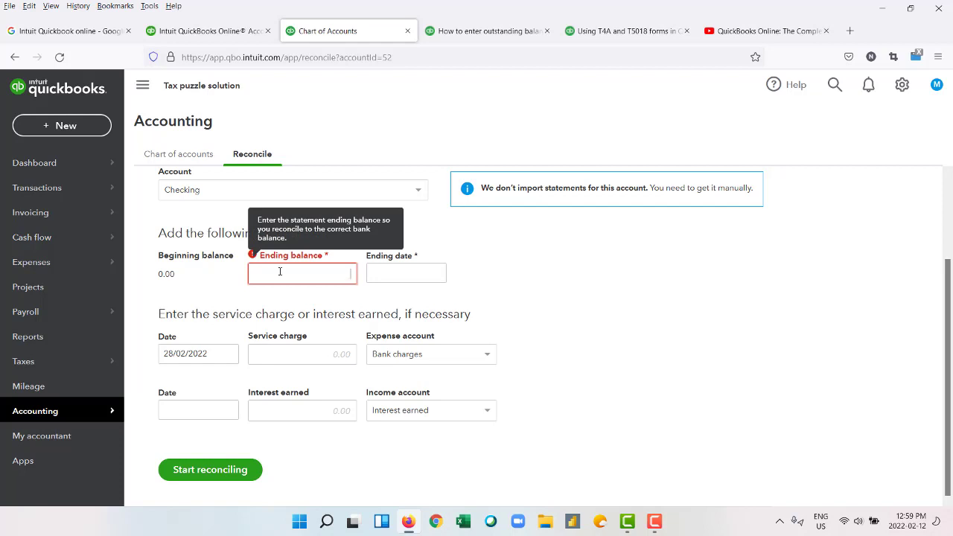
pyautogui.write('28/')
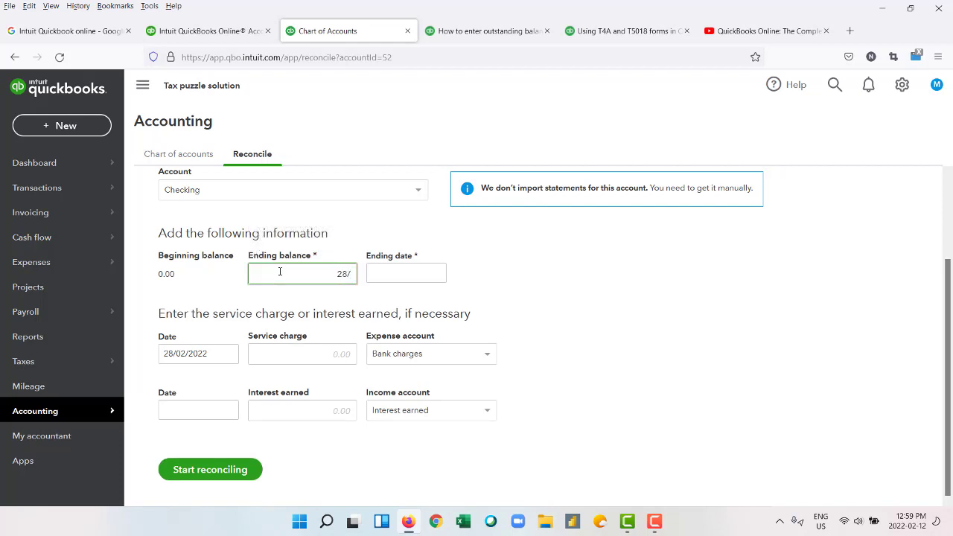
pyautogui.write('02/2022')
pyautogui.click(466, 280)
pyautogui.click(206, 465)
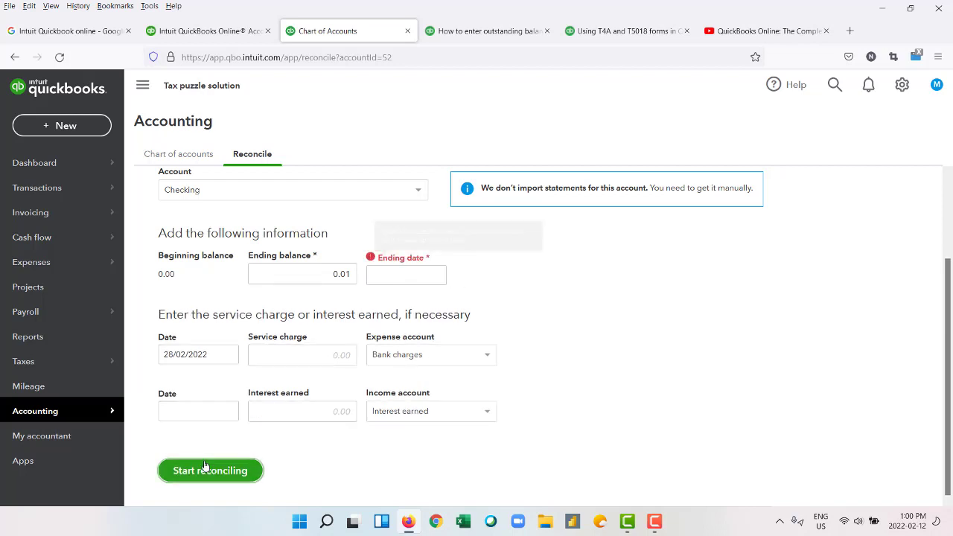
# Pick ending date 28/02/2022, correct the ending balance to 500, and start reconciling.
pyautogui.click(408, 280)
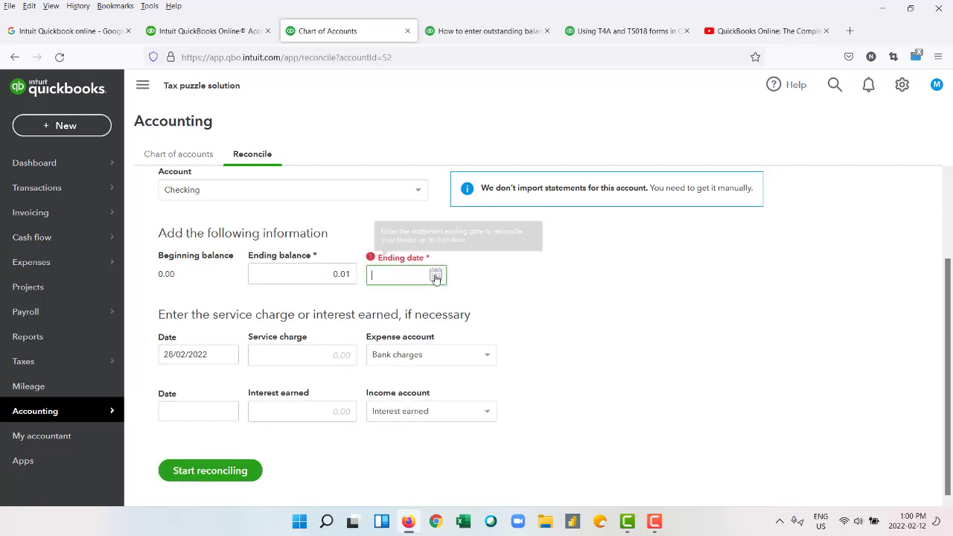
pyautogui.click(435, 276)
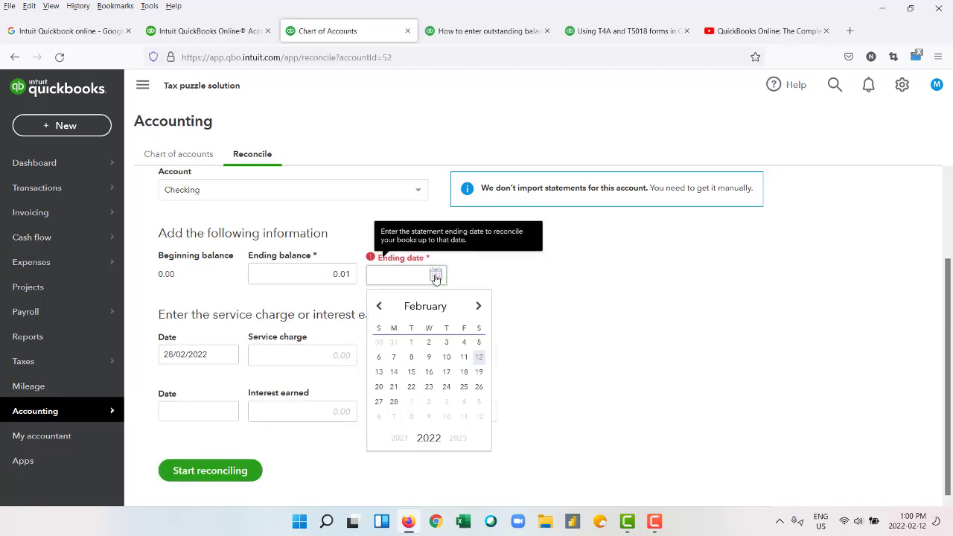
pyautogui.click(393, 401)
pyautogui.click(352, 273)
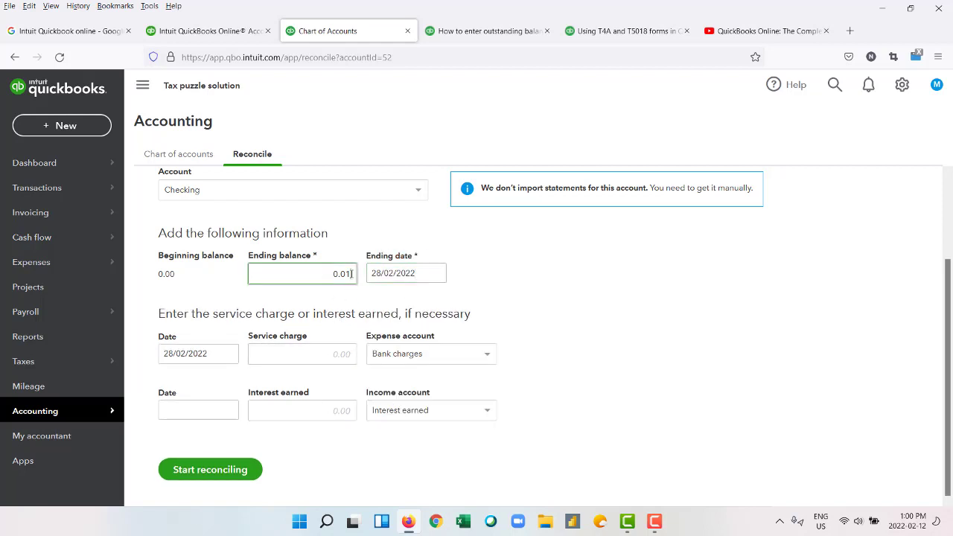
pyautogui.press('BackSpace')
pyautogui.press('BackSpace')
pyautogui.press('BackSpace')
pyautogui.press('BackSpace')
pyautogui.click(546, 284)
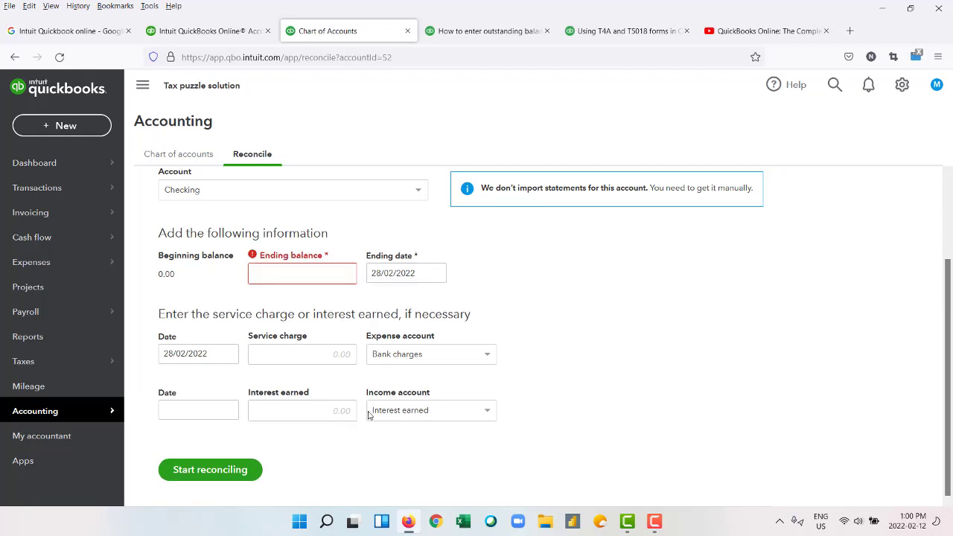
pyautogui.click(320, 274)
pyautogui.write('5')
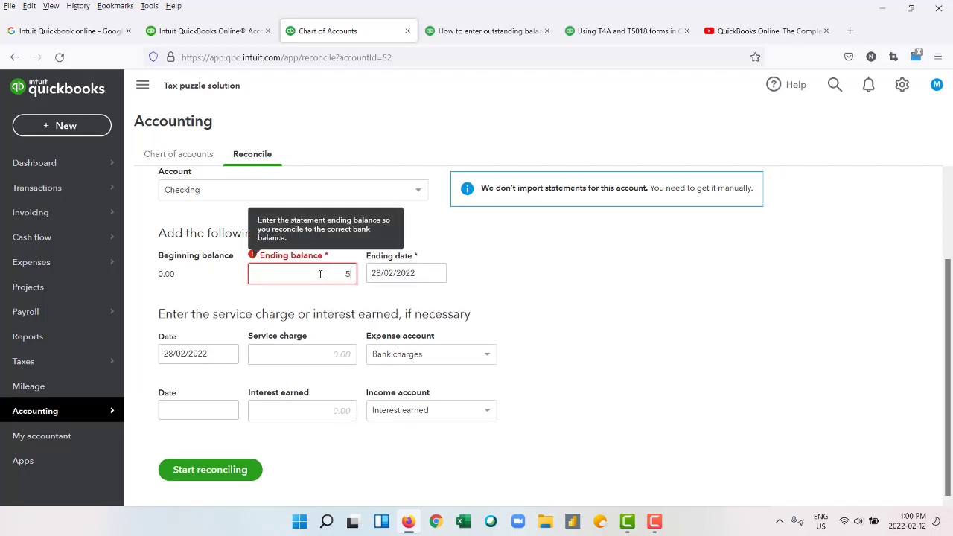
pyautogui.write('00')
pyautogui.click(218, 470)
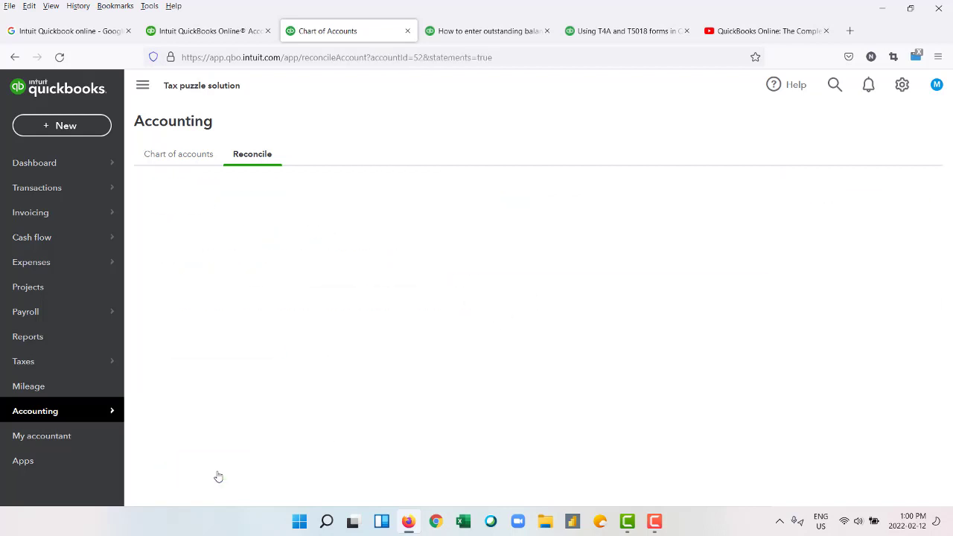
# Go back from the error page and sign in again to reach the Tax puzzle solution dashboard.
pyautogui.click(15, 57)
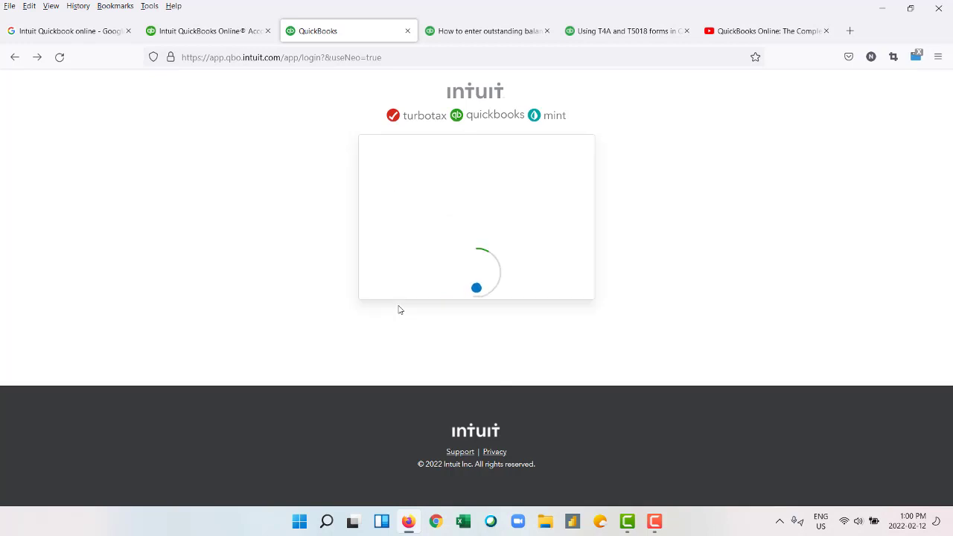
pyautogui.click(465, 442)
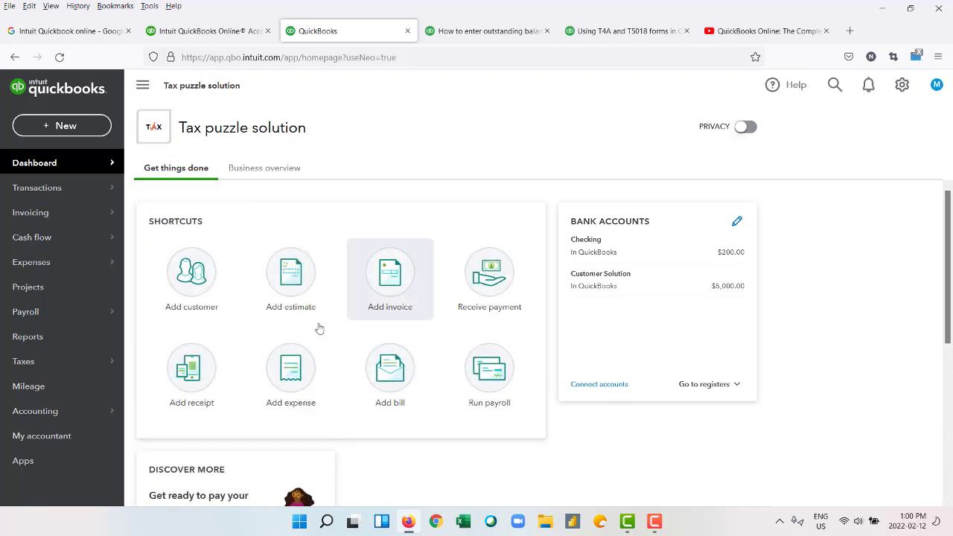
# Open Reconcile and resume the Checking reconciliation for the 28 February 2022 statement.
pyautogui.moveTo(56, 414)
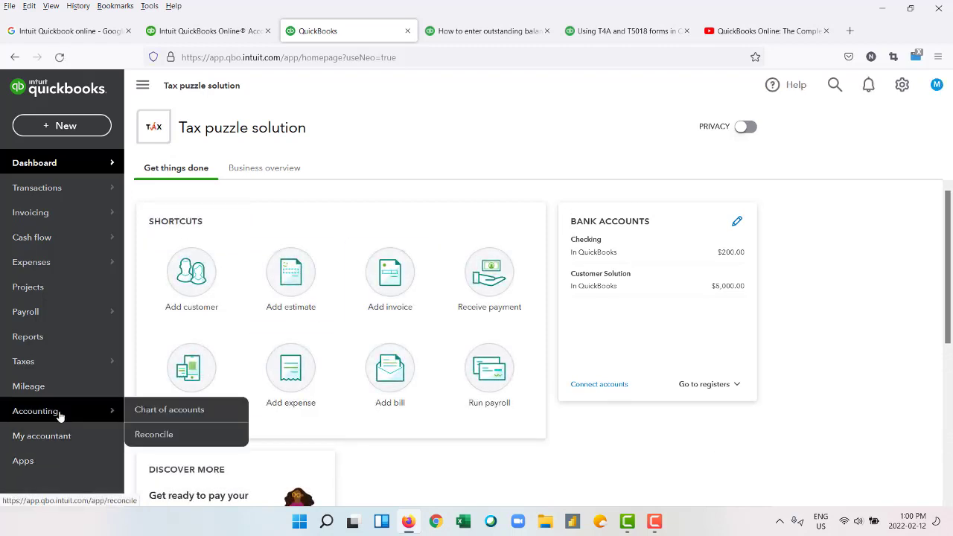
pyautogui.click(164, 434)
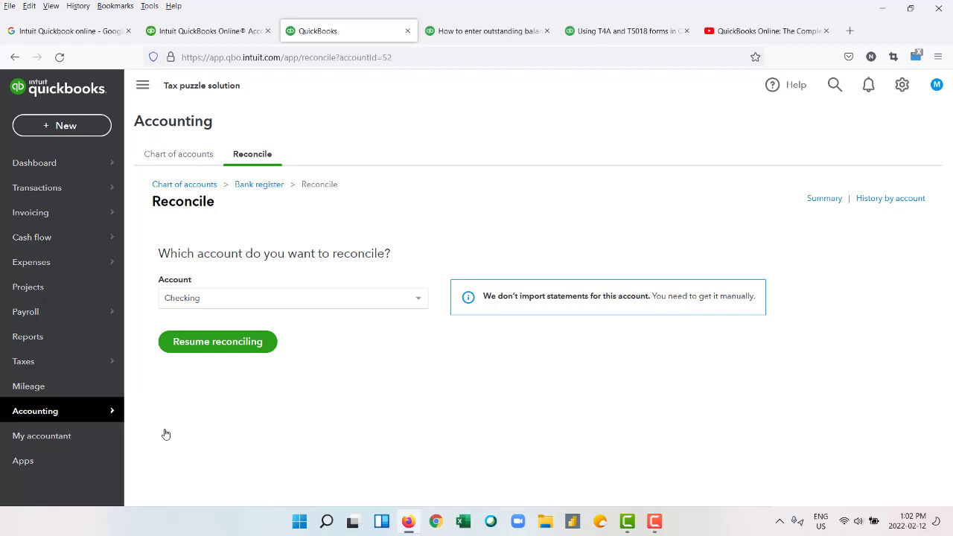
pyautogui.click(214, 343)
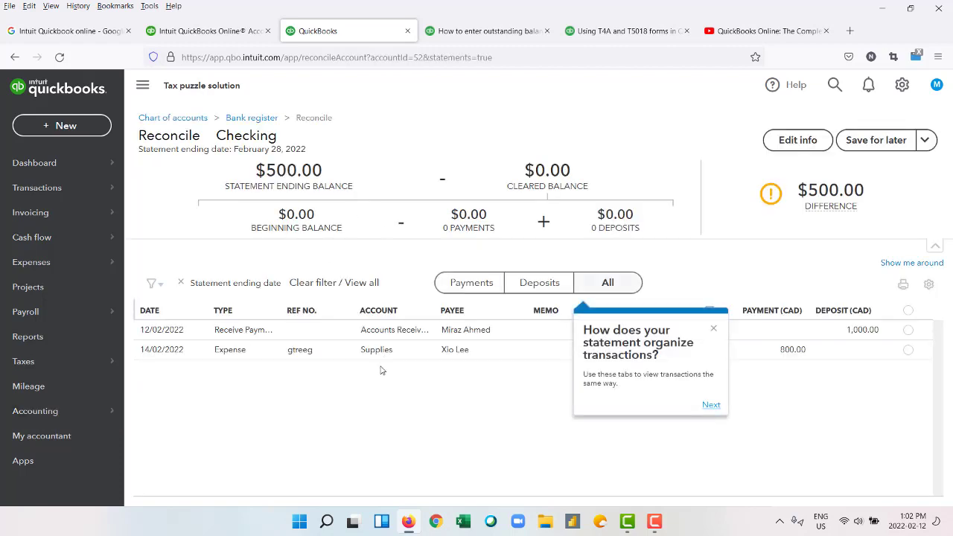
# Dismiss the tour tip and mark both Checking transactions cleared, leaving a $300.00 difference.
pyautogui.click(713, 329)
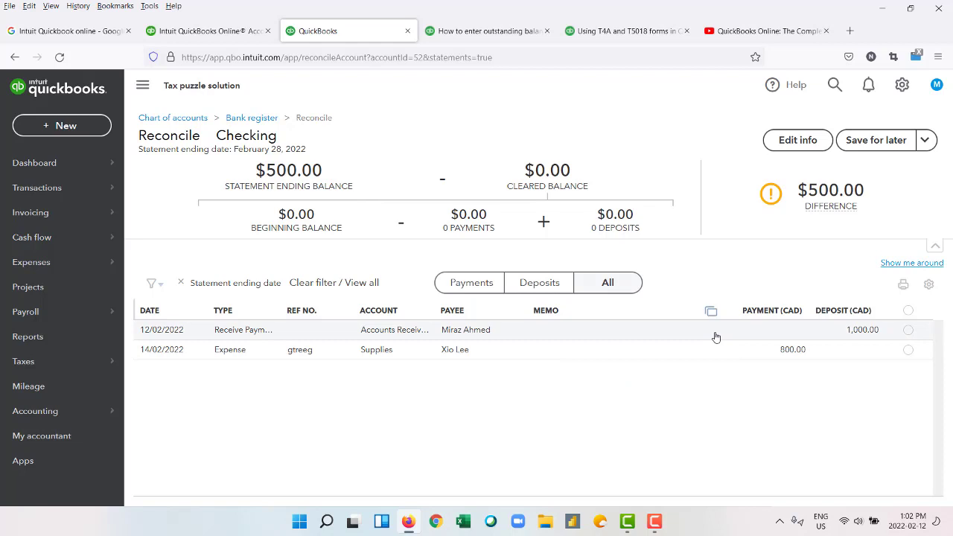
pyautogui.click(908, 311)
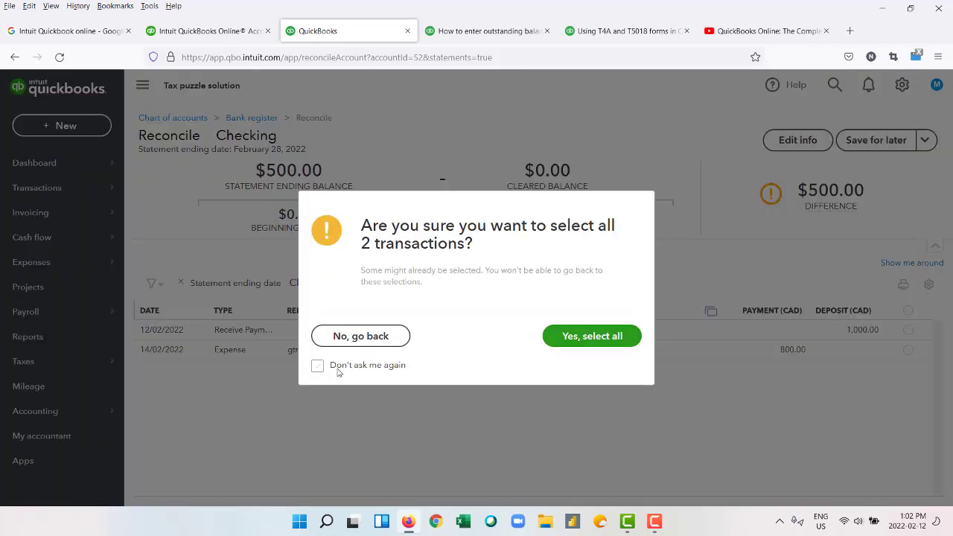
pyautogui.click(351, 336)
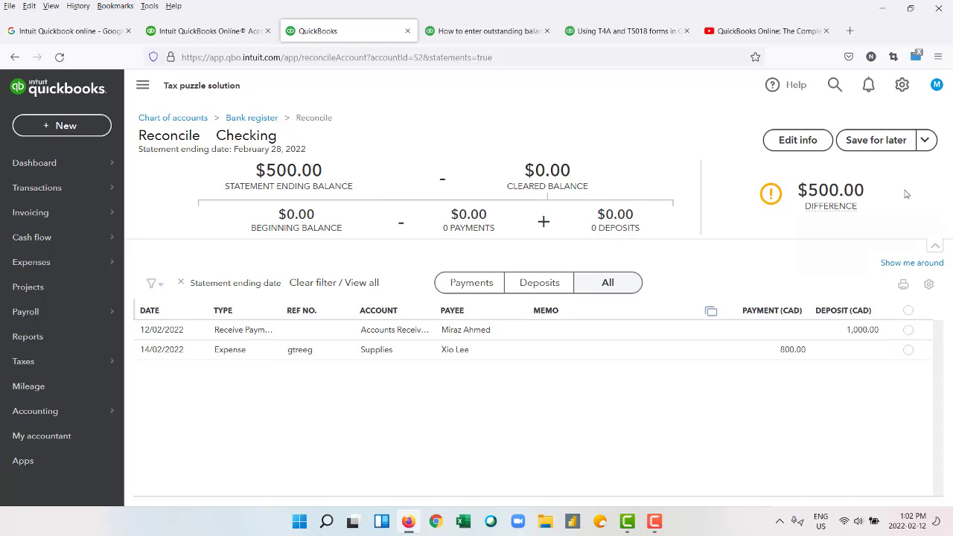
pyautogui.moveTo(906, 198)
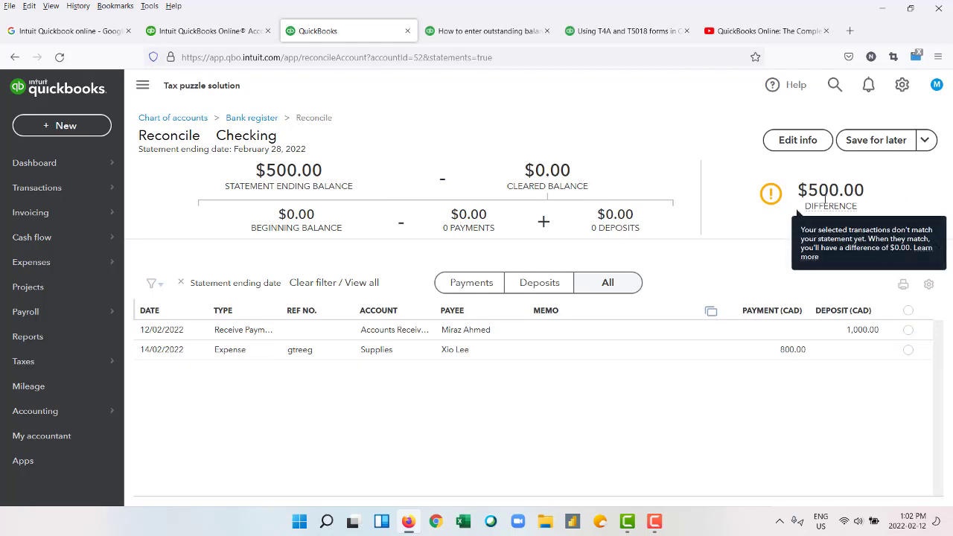
pyautogui.click(907, 313)
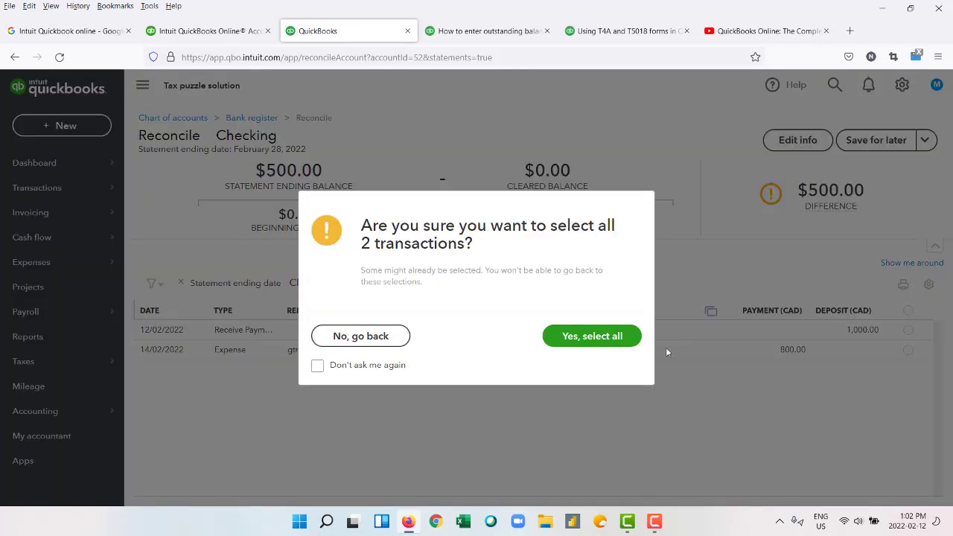
pyautogui.click(600, 344)
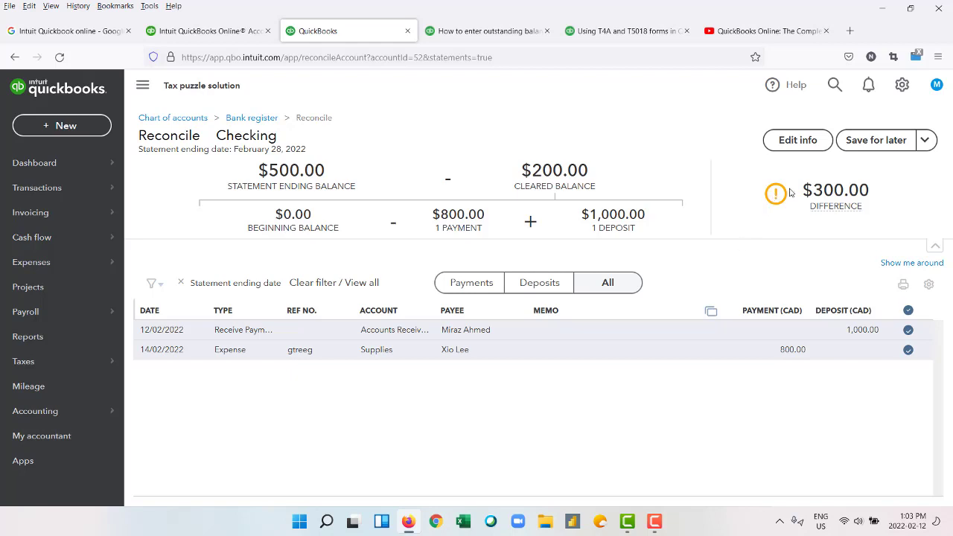
# Filter the reconciliation list between payments, deposits and all transactions.
pyautogui.click(474, 288)
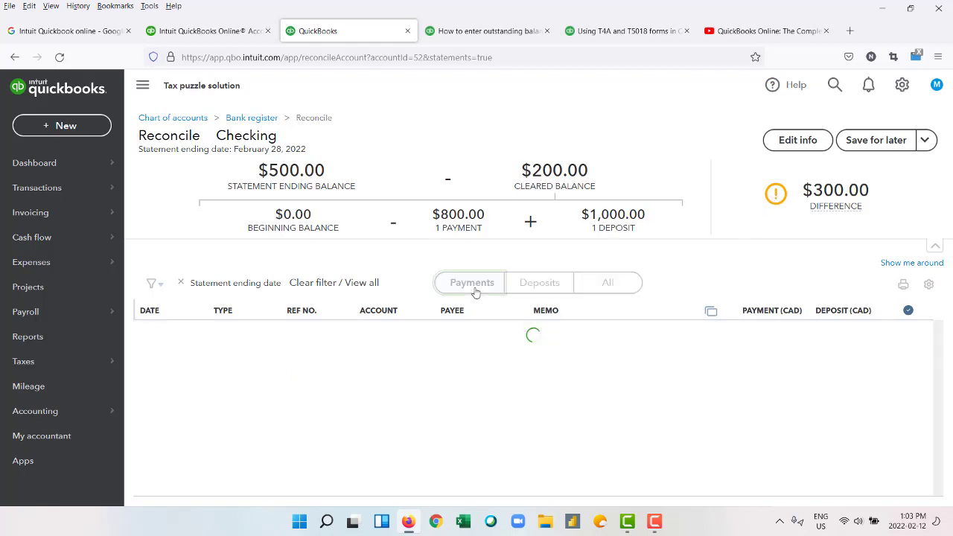
pyautogui.click(528, 287)
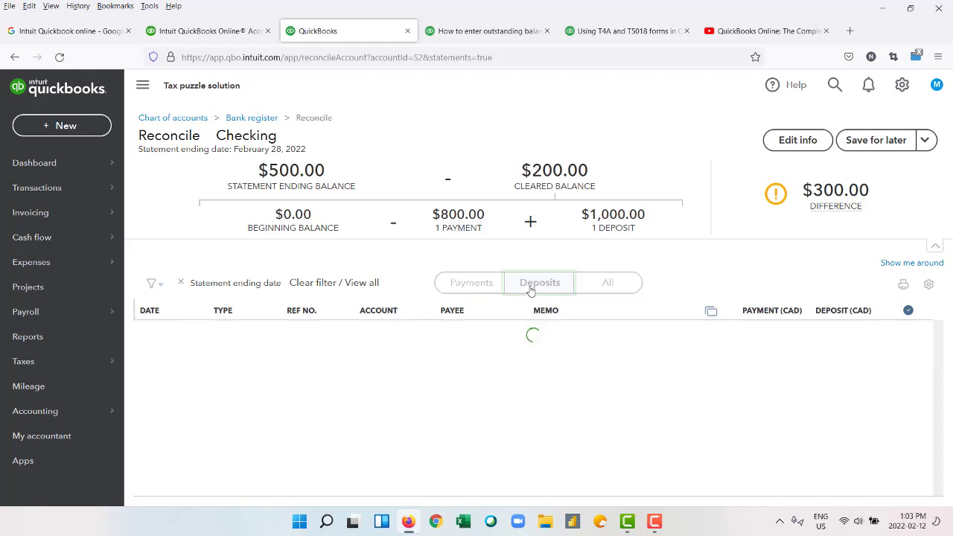
pyautogui.click(600, 287)
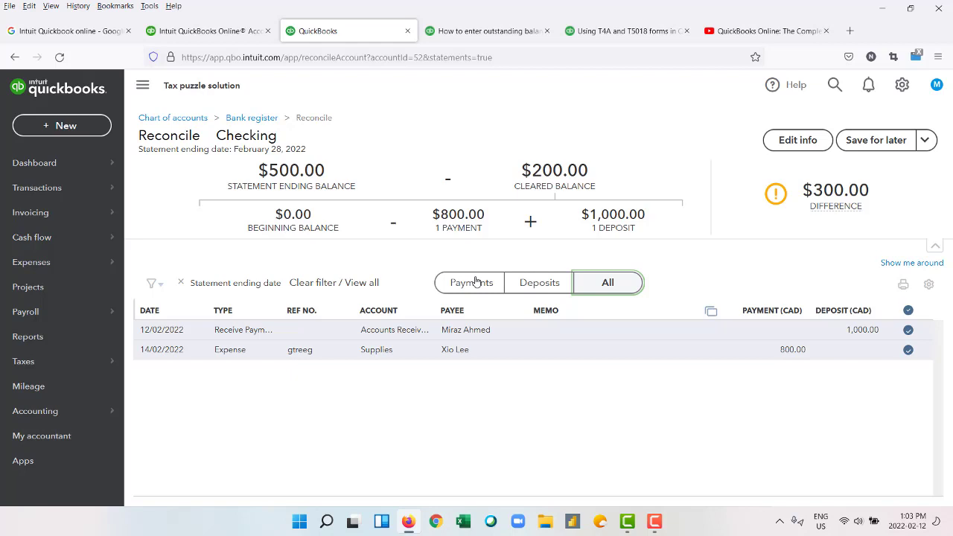
pyautogui.click(475, 281)
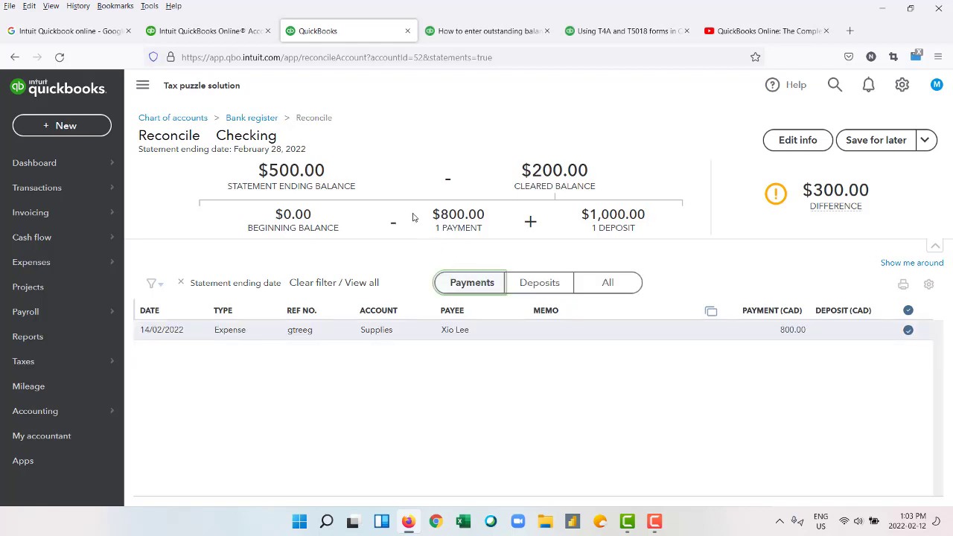
pyautogui.click(521, 279)
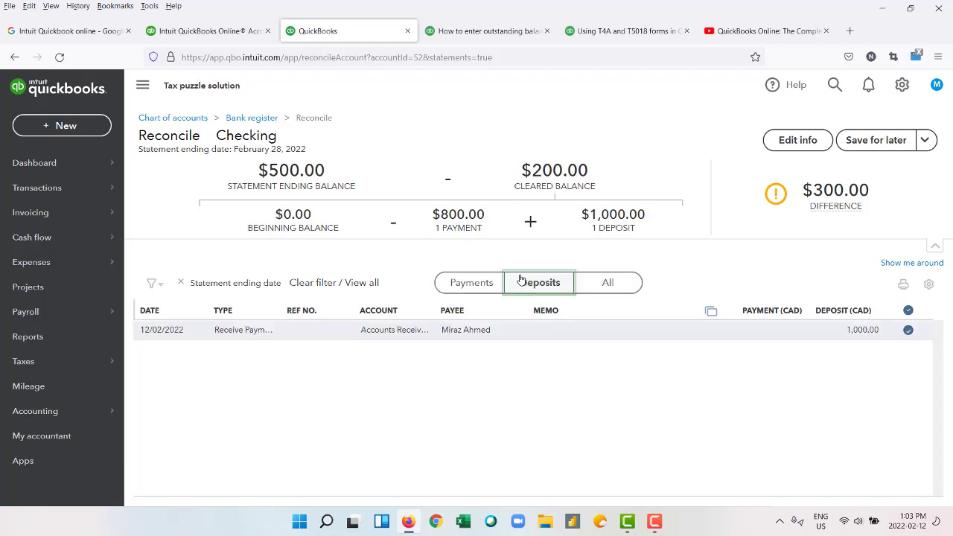
pyautogui.click(607, 284)
pyautogui.click(472, 283)
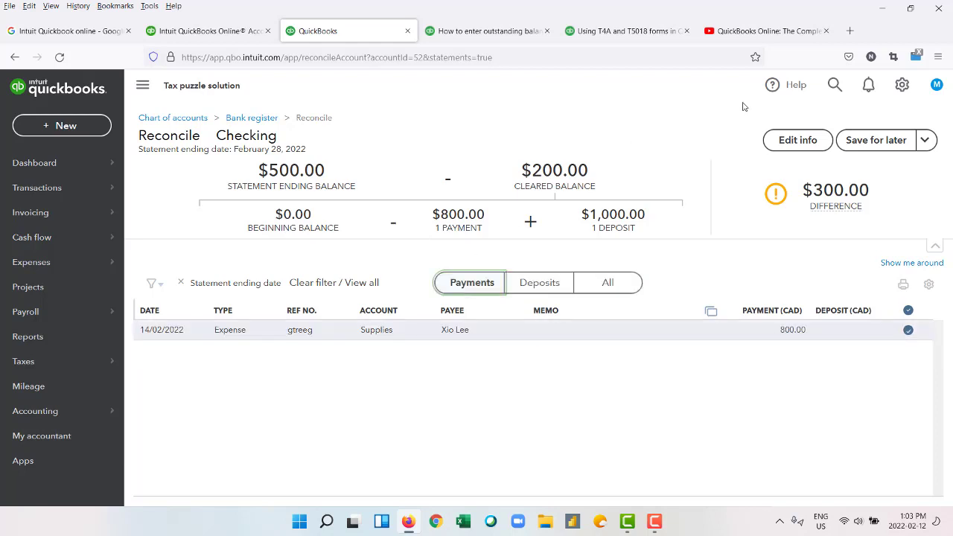
# Use the gear menu's Reconcile tool to open the Checking account's bank register.
pyautogui.click(902, 86)
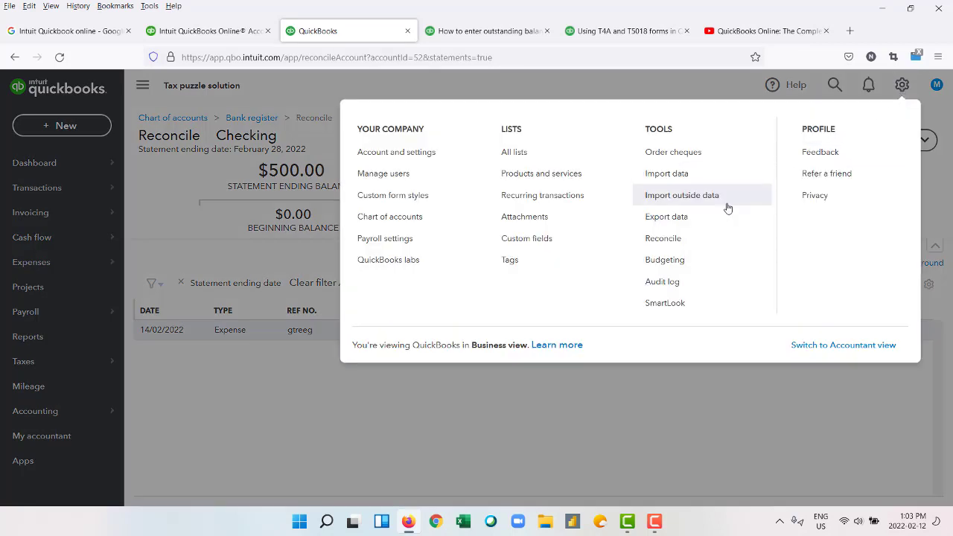
pyautogui.click(696, 240)
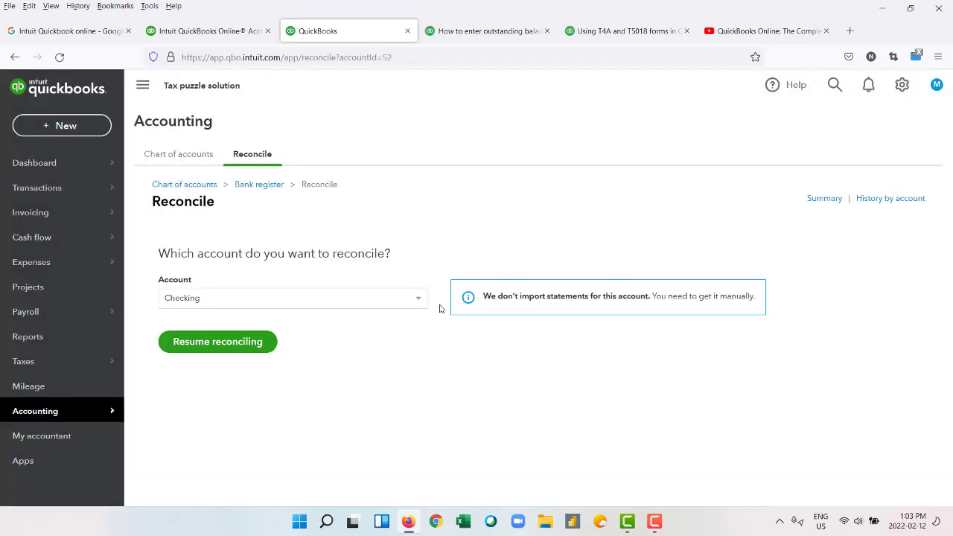
pyautogui.click(267, 189)
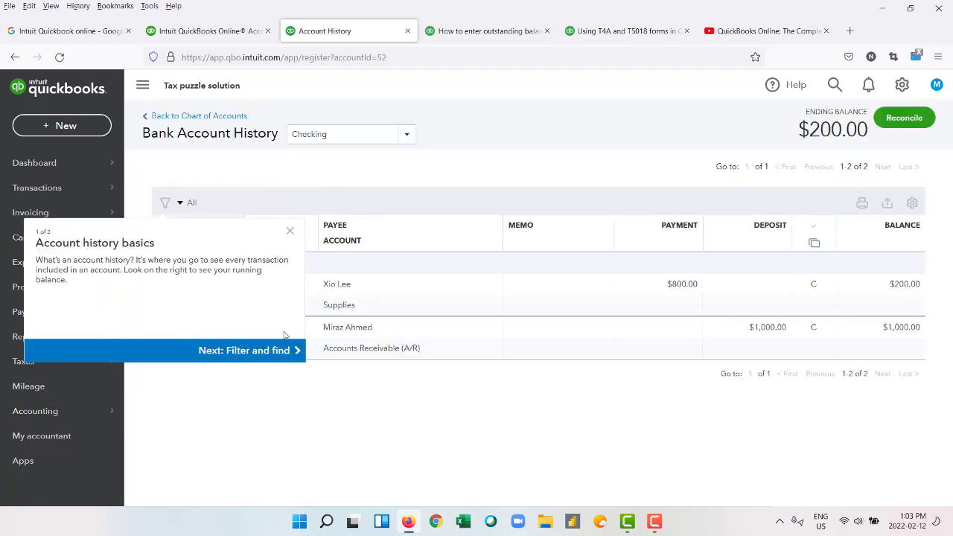
pyautogui.click(290, 231)
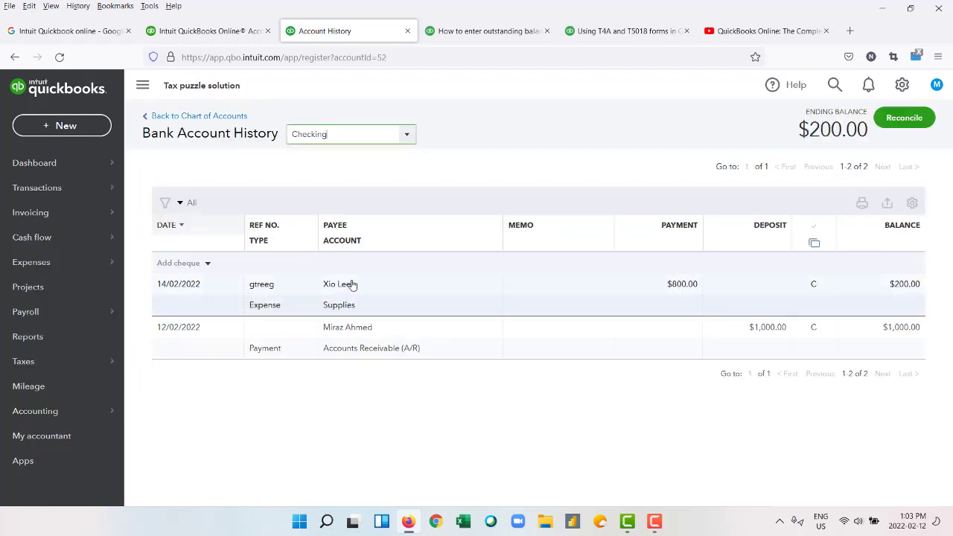
pyautogui.click(407, 136)
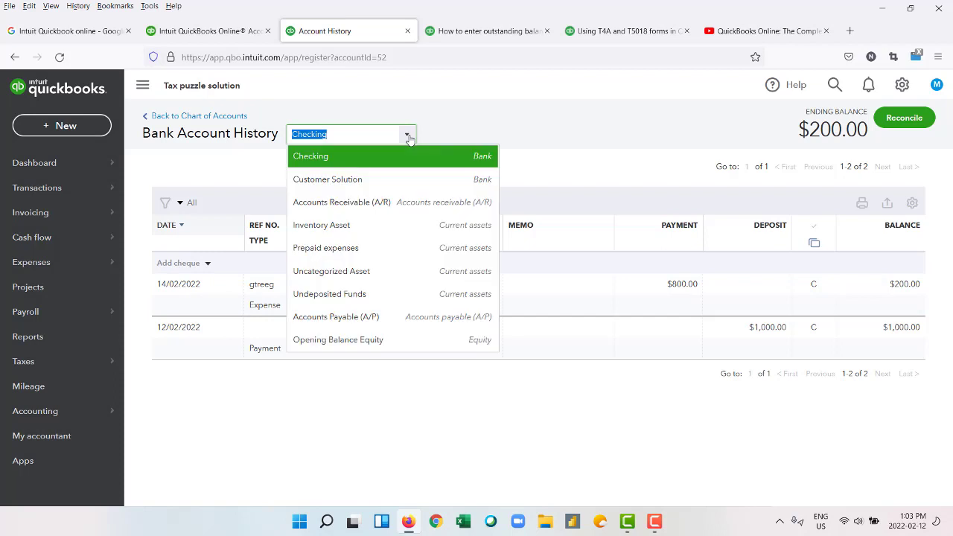
pyautogui.click(654, 521)
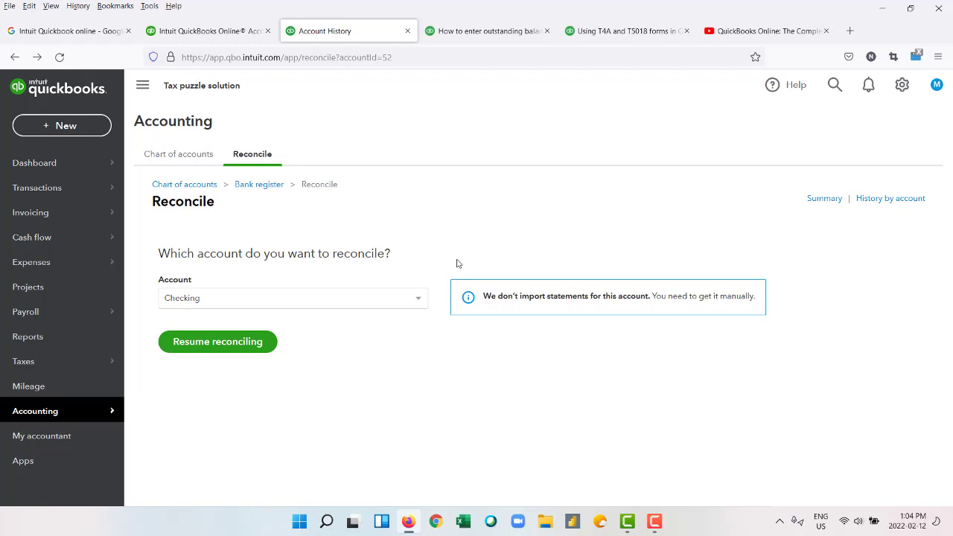
# Go from Chart of accounts back to Reconcile and resume the saved Checking reconciliation.
pyautogui.click(198, 166)
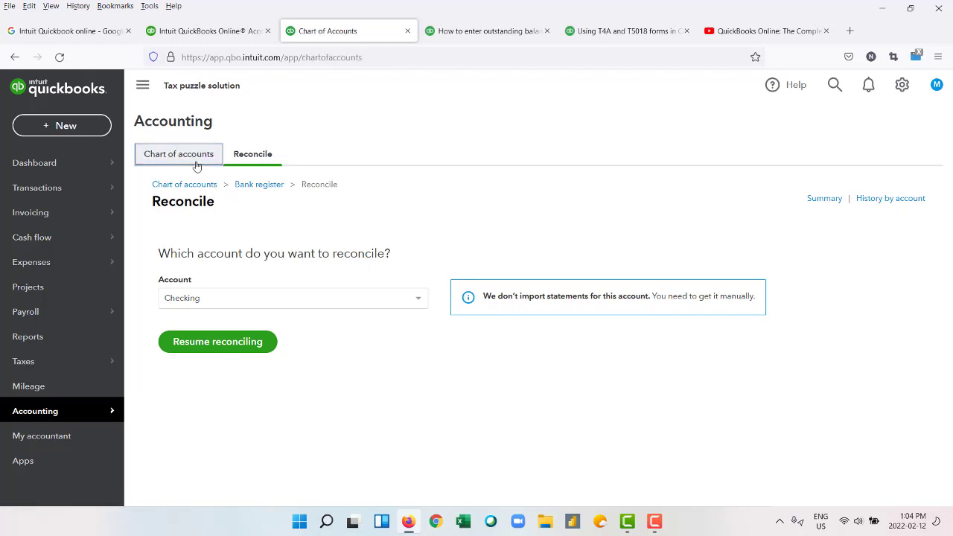
pyautogui.click(251, 155)
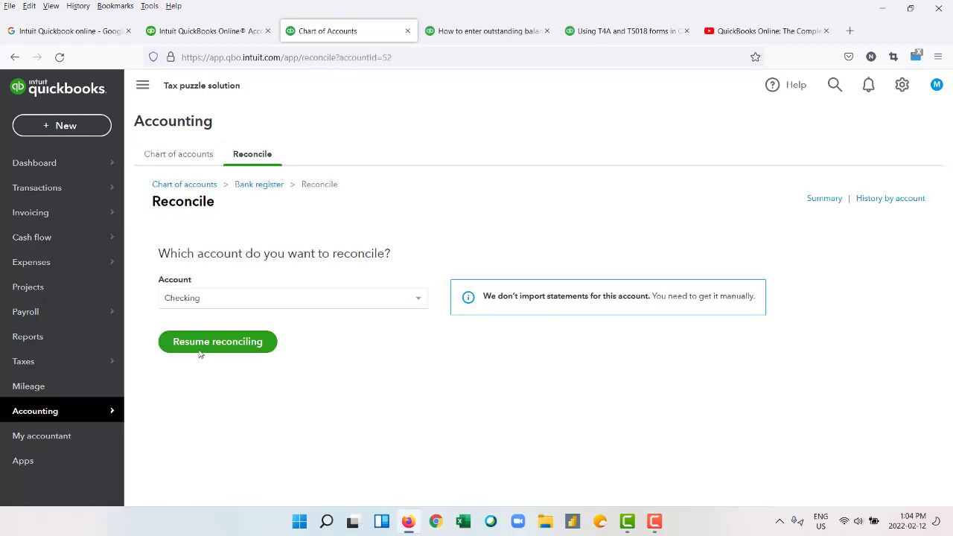
pyautogui.click(202, 349)
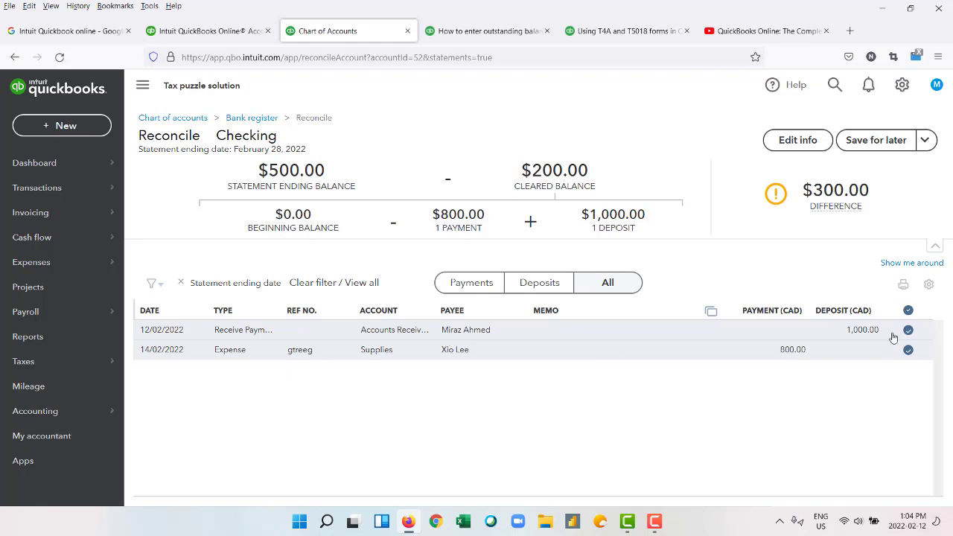
# Leave the Checking reconciliation, still $300.00 off, for the Tax puzzle solution dashboard.
pyautogui.moveTo(844, 180)
pyautogui.moveTo(658, 523)
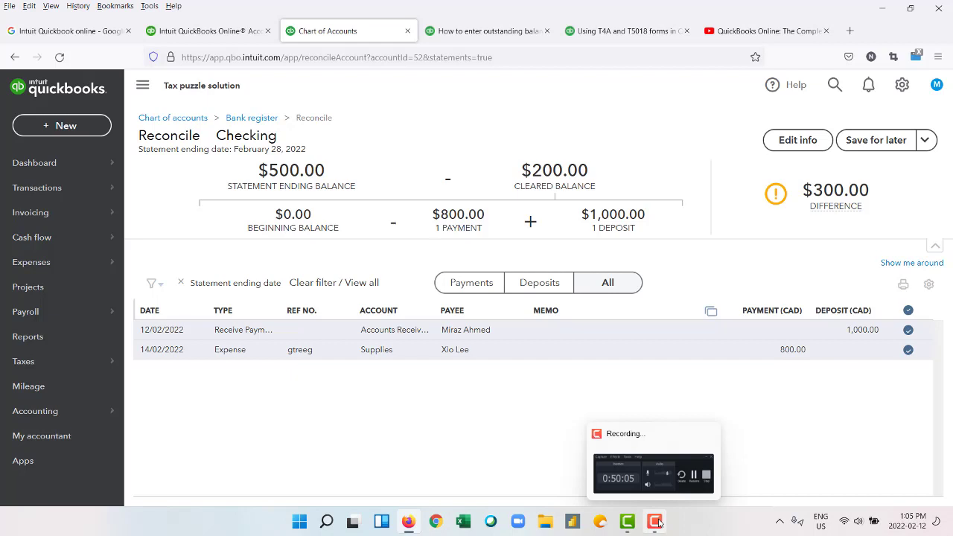
pyautogui.moveTo(63, 409)
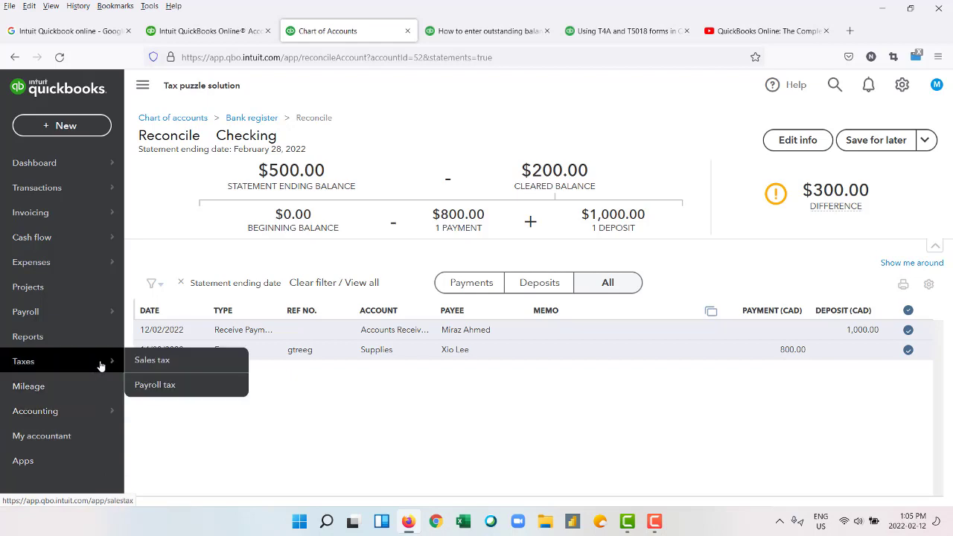
pyautogui.moveTo(110, 313)
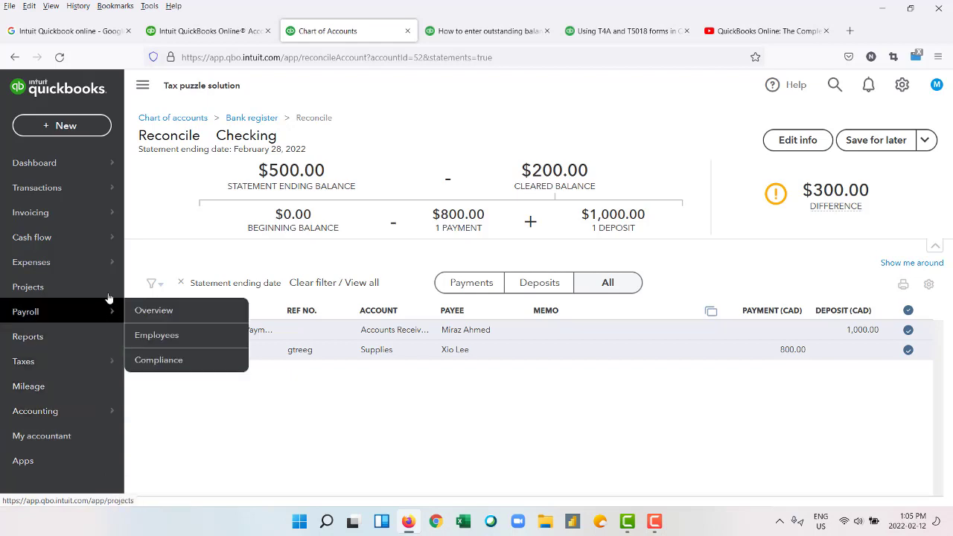
pyautogui.moveTo(107, 259)
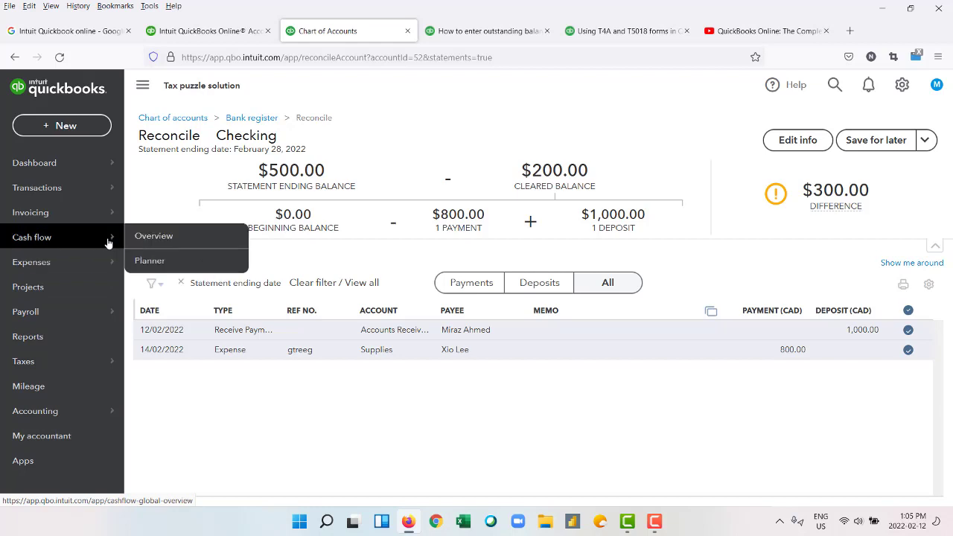
pyautogui.moveTo(107, 219)
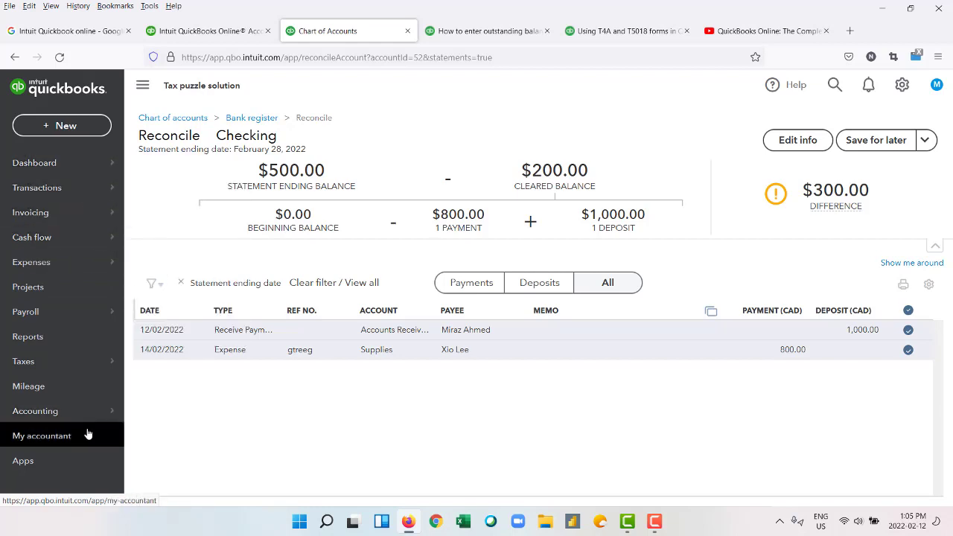
pyautogui.moveTo(96, 421)
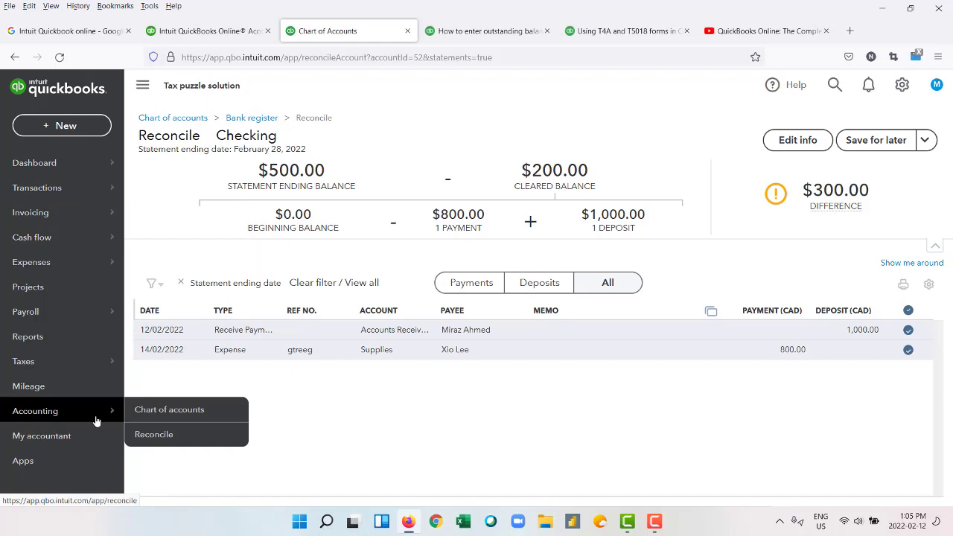
pyautogui.moveTo(105, 365)
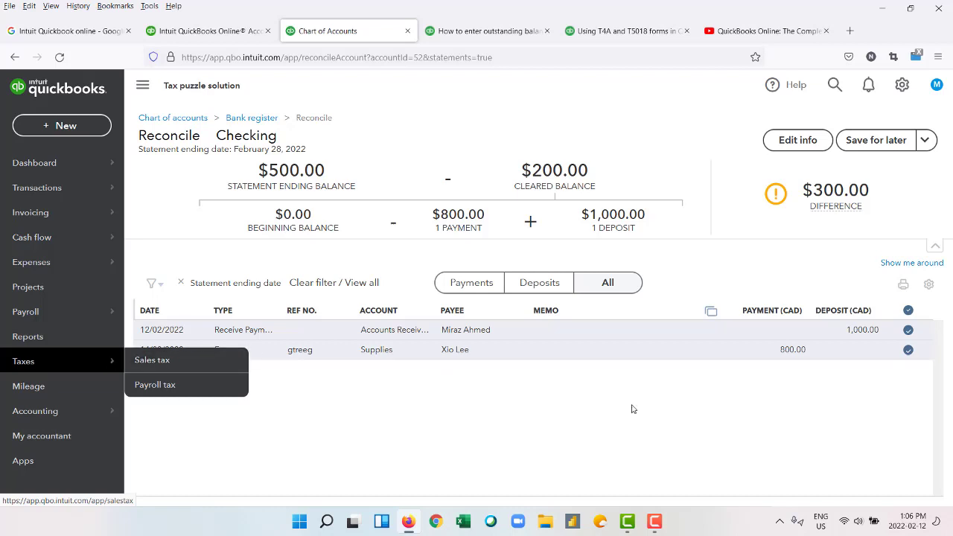
pyautogui.click(654, 521)
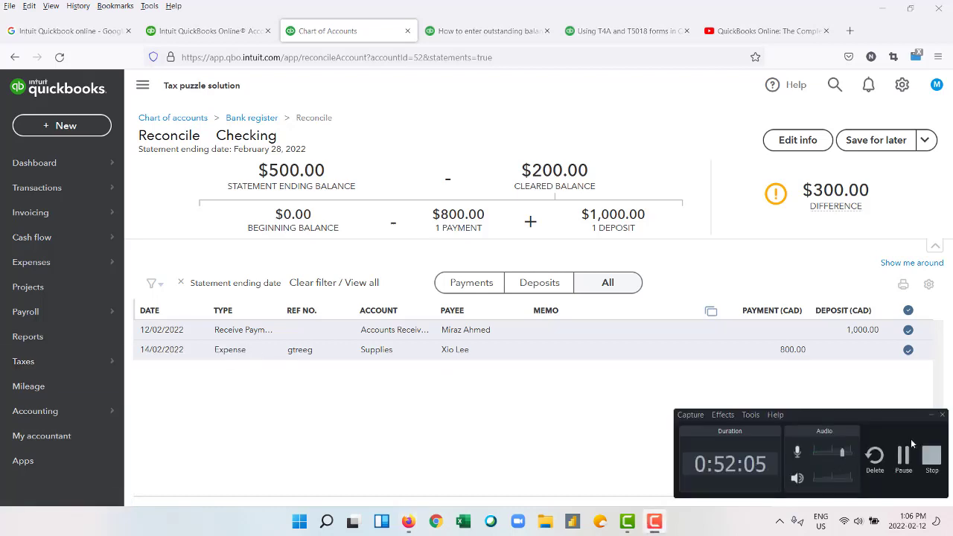
pyautogui.click(902, 456)
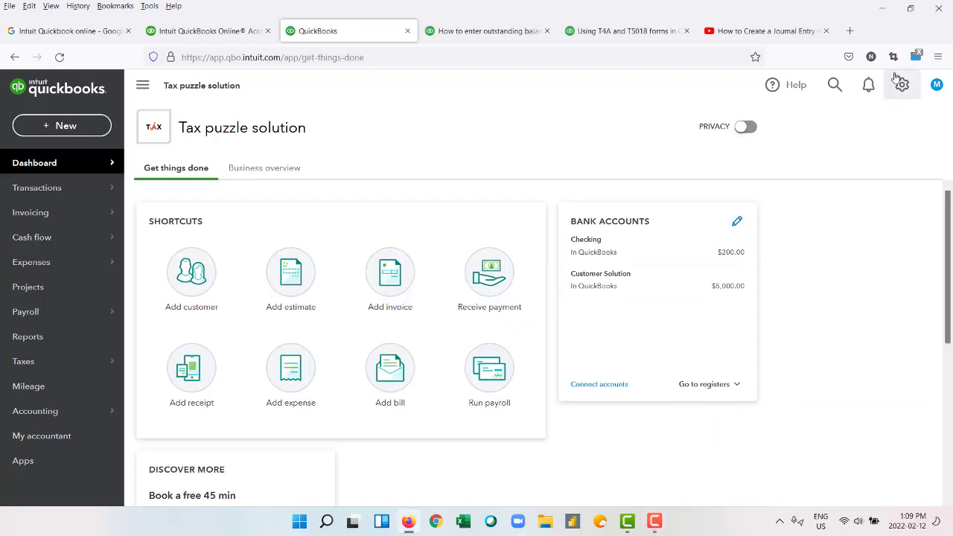
pyautogui.click(901, 85)
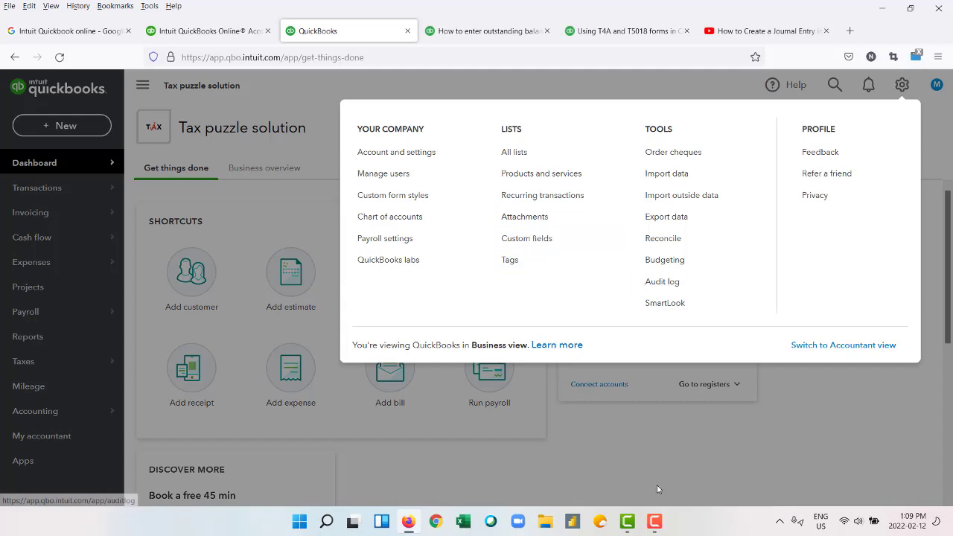
# Close the settings menu and start a new Journal Entry.
pyautogui.click(654, 520)
pyautogui.click(903, 458)
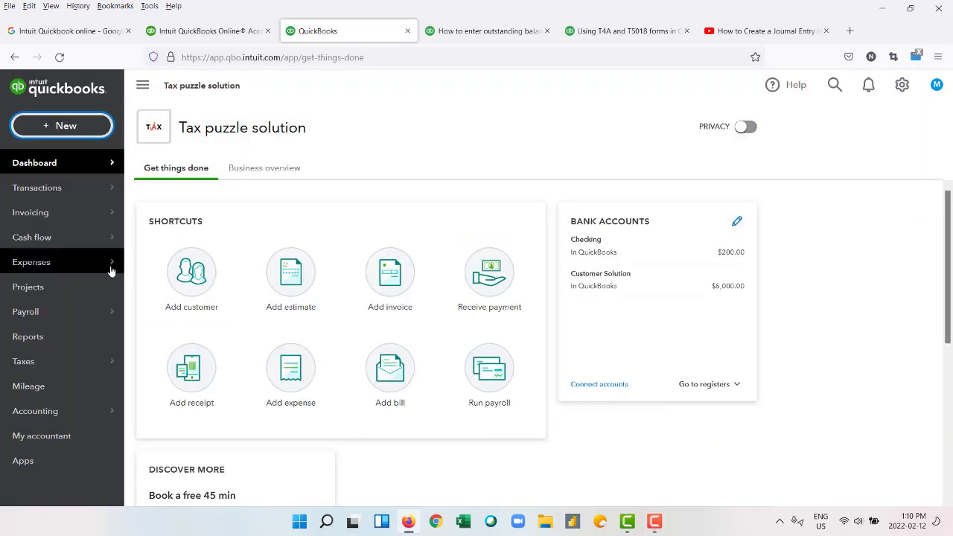
pyautogui.click(38, 133)
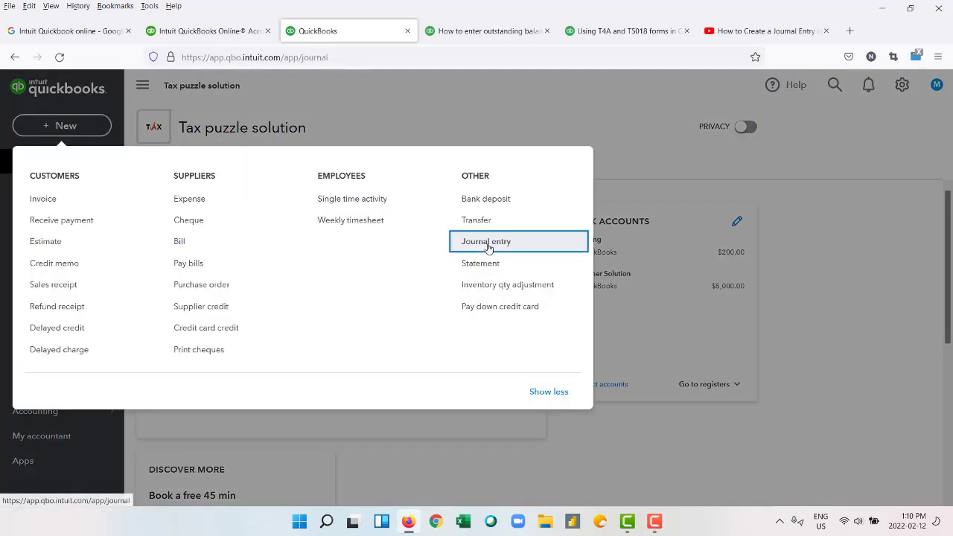
pyautogui.click(485, 241)
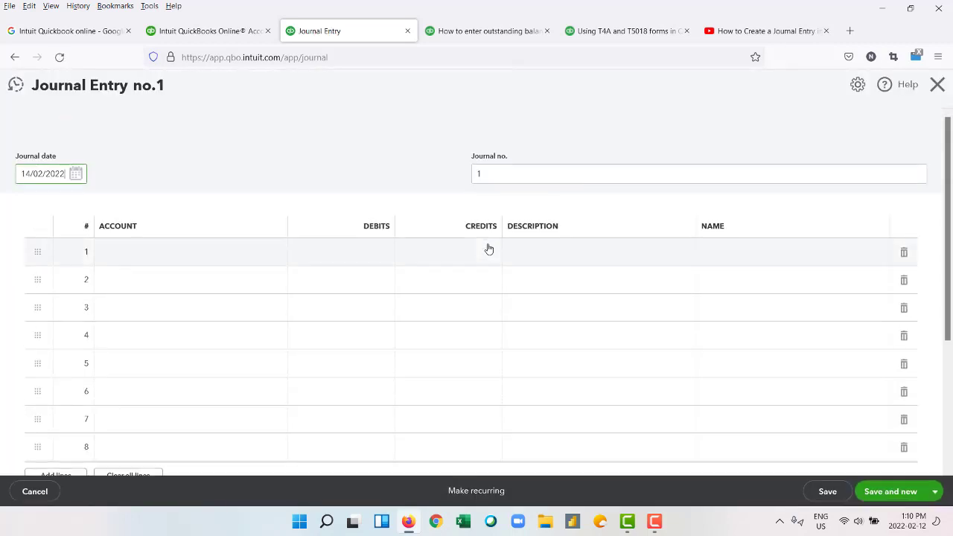
# Debit Cost of Goods Sold 800.00 on the first journal line.
pyautogui.click(216, 264)
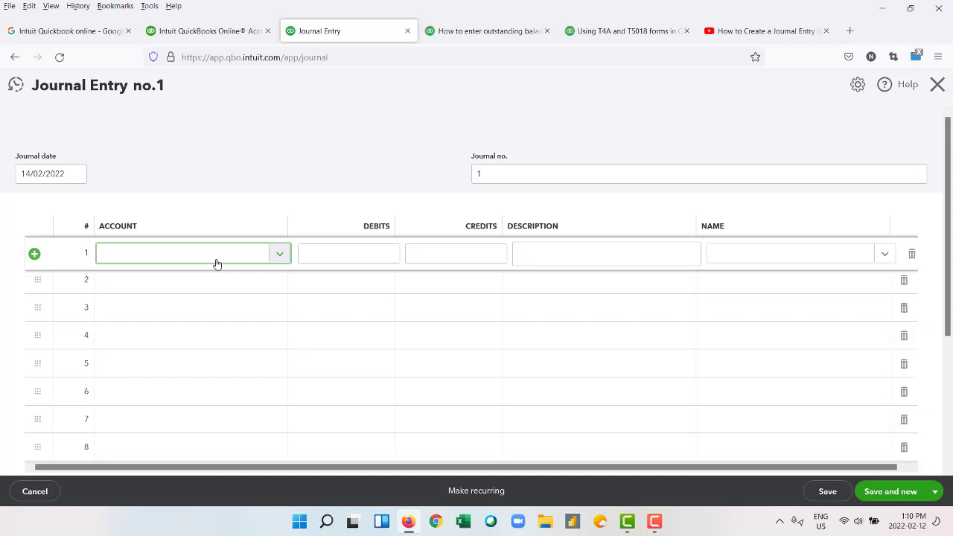
pyautogui.write('Cos')
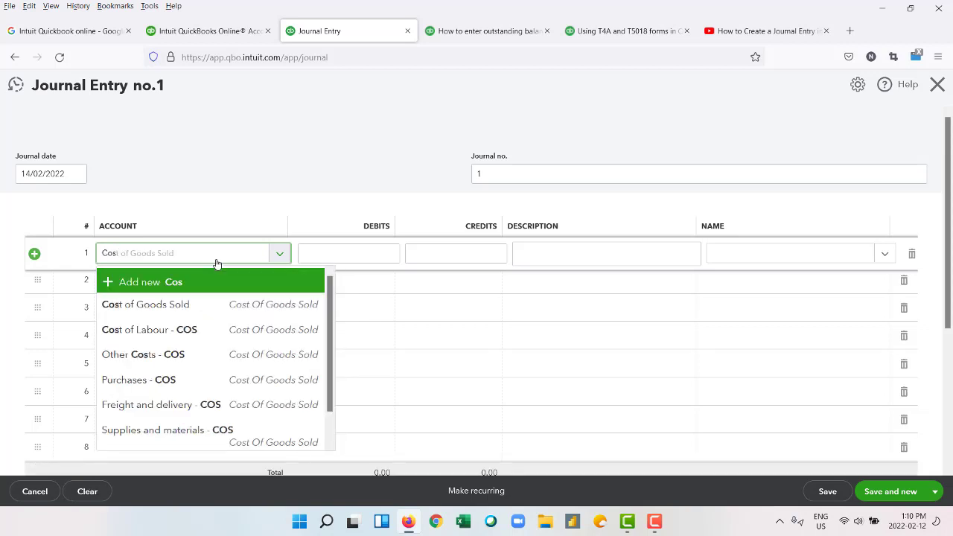
pyautogui.press('Down')
pyautogui.press('Tab')
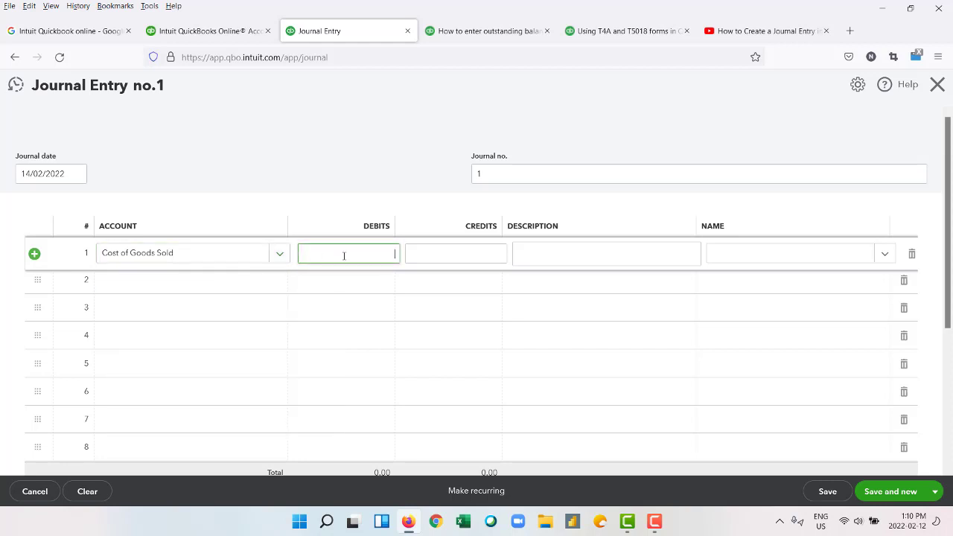
pyautogui.write('800')
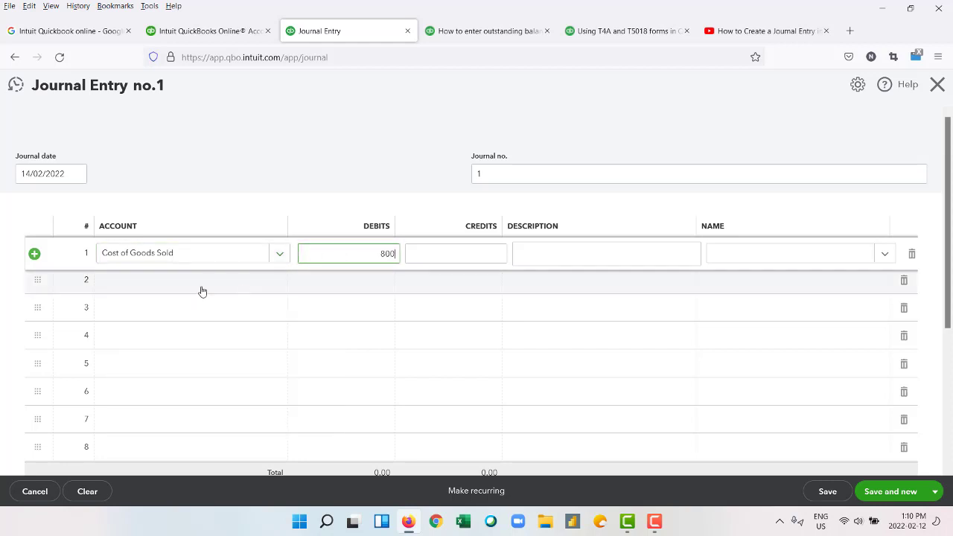
pyautogui.click(193, 285)
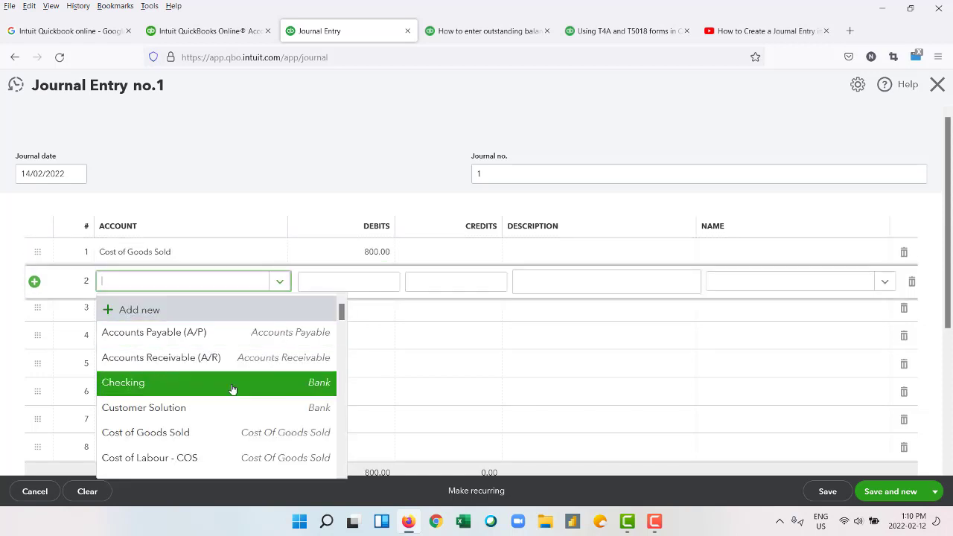
# Credit Inventory Asset 800.00 on line 2.
pyautogui.write('in')
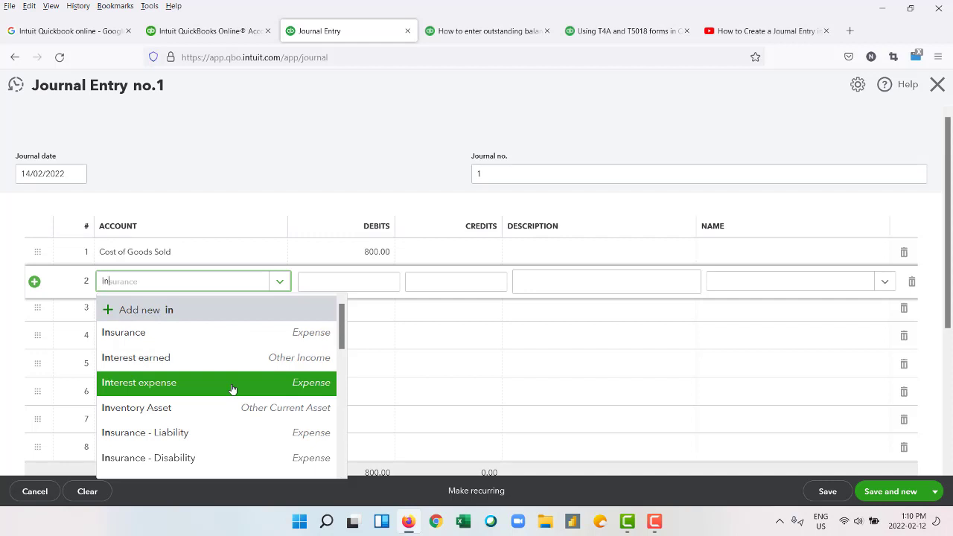
pyautogui.write('ven')
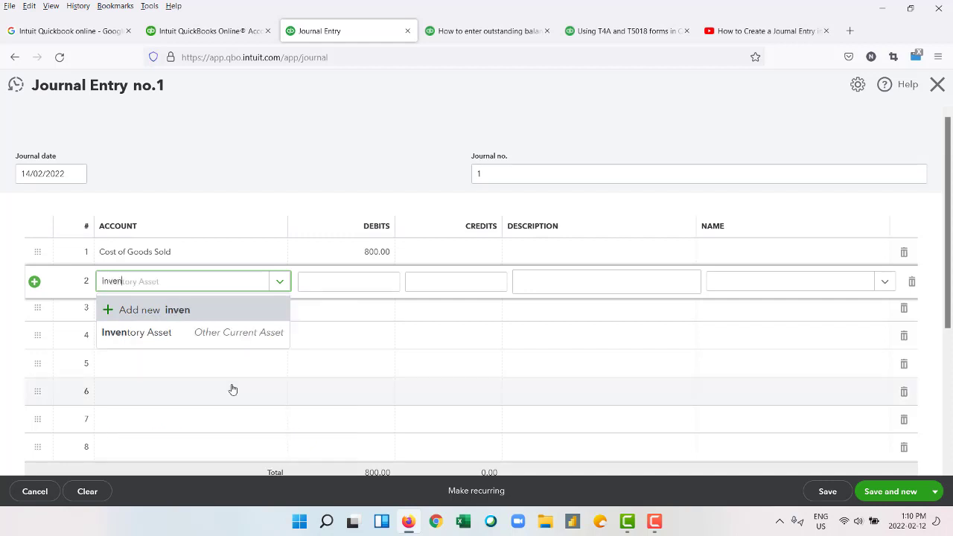
pyautogui.click(183, 339)
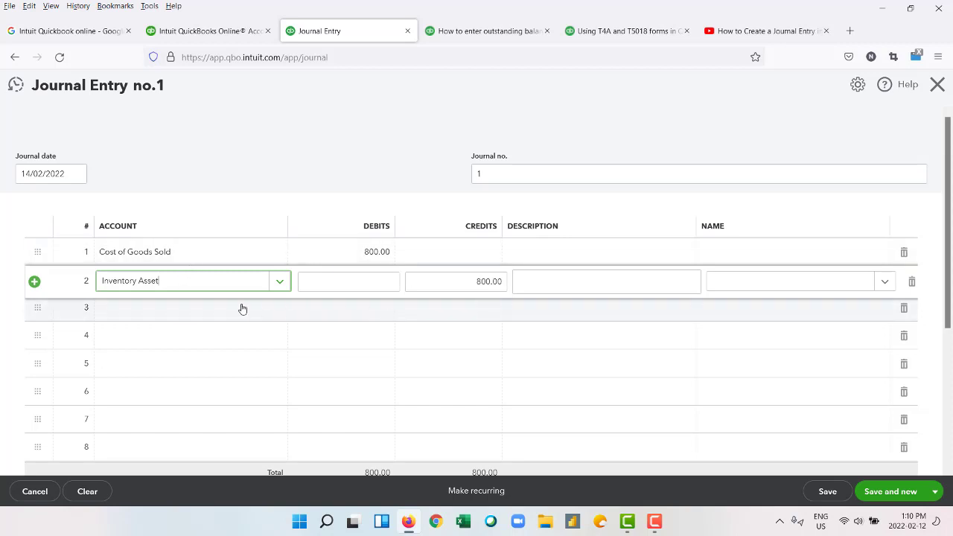
pyautogui.click(196, 310)
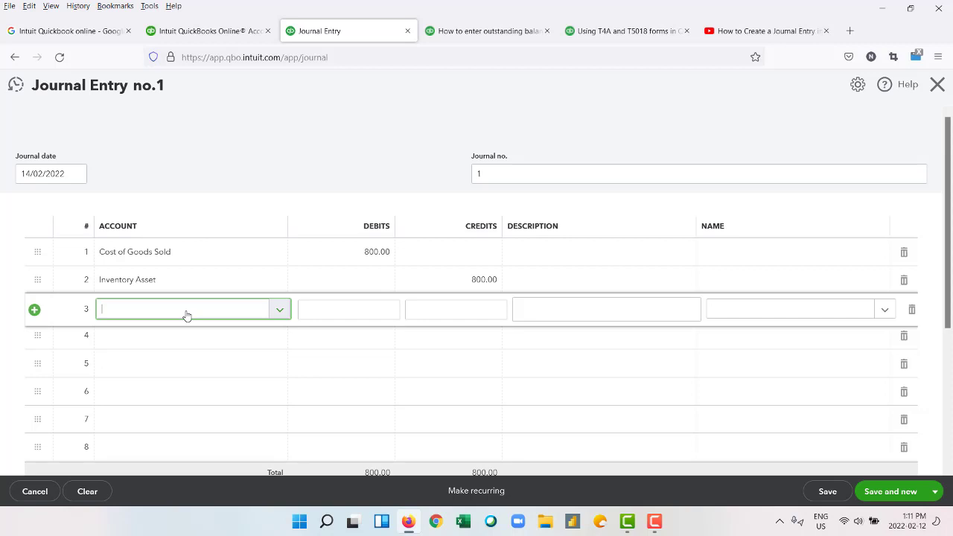
# Debit Accounts Receivable (A/R) 1,000.00 on line 3.
pyautogui.write('Acc')
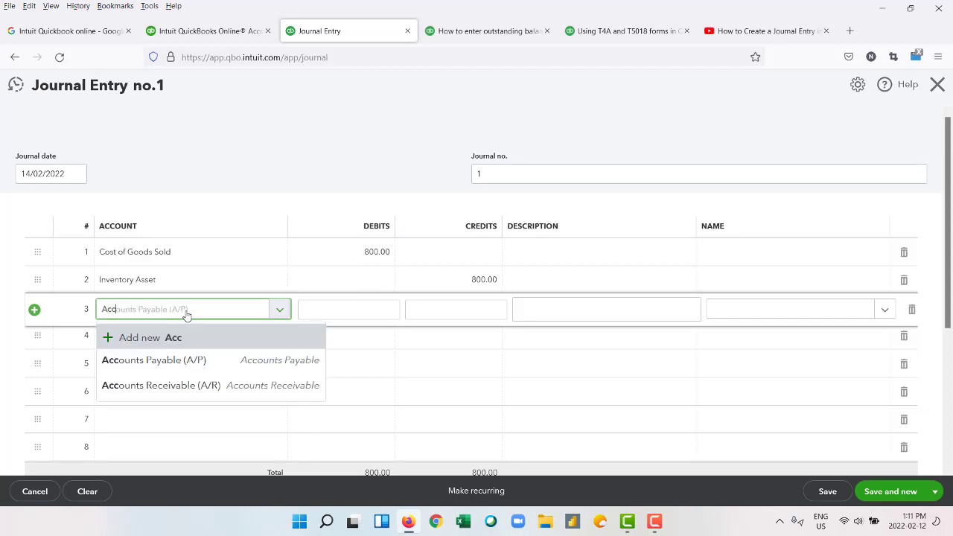
pyautogui.write('ount')
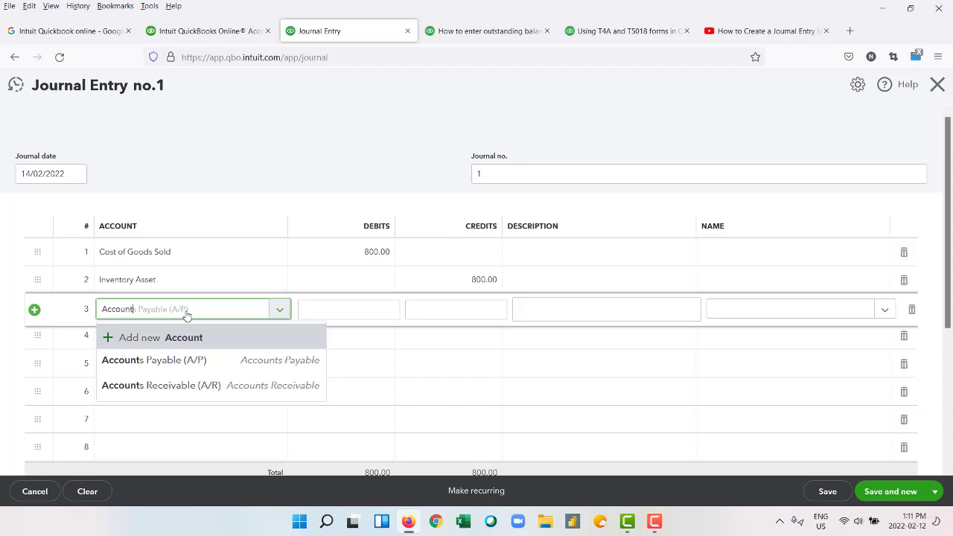
pyautogui.write(' receivable')
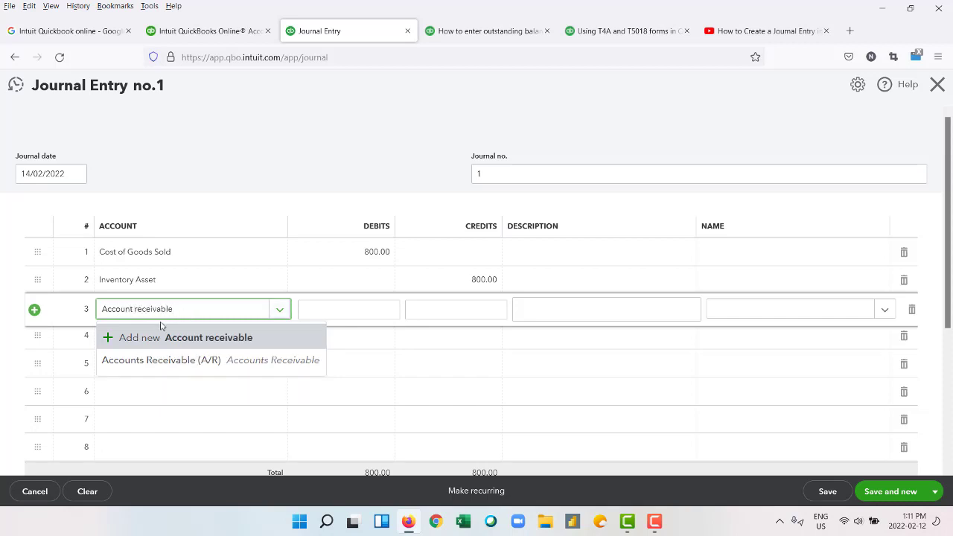
pyautogui.click(177, 361)
pyautogui.click(359, 310)
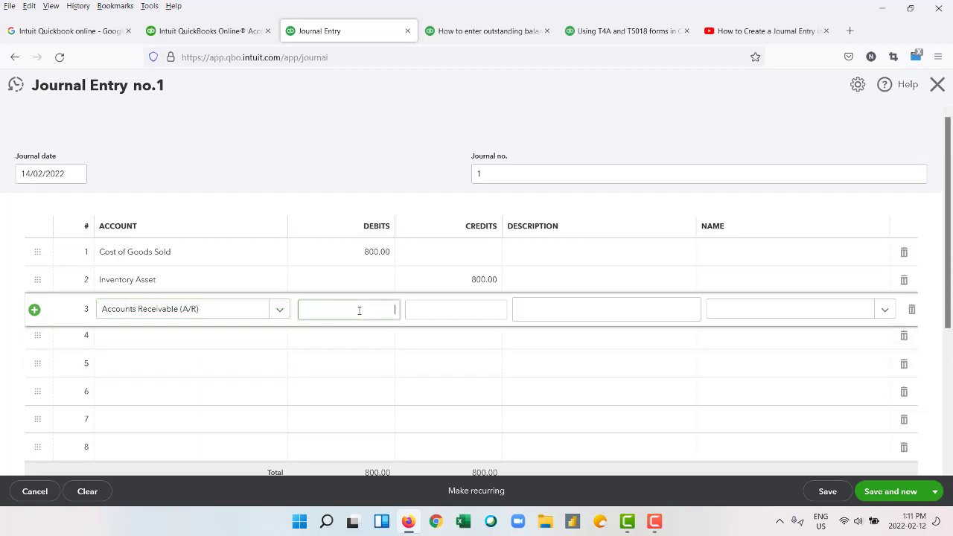
pyautogui.write('1000')
pyautogui.click(201, 348)
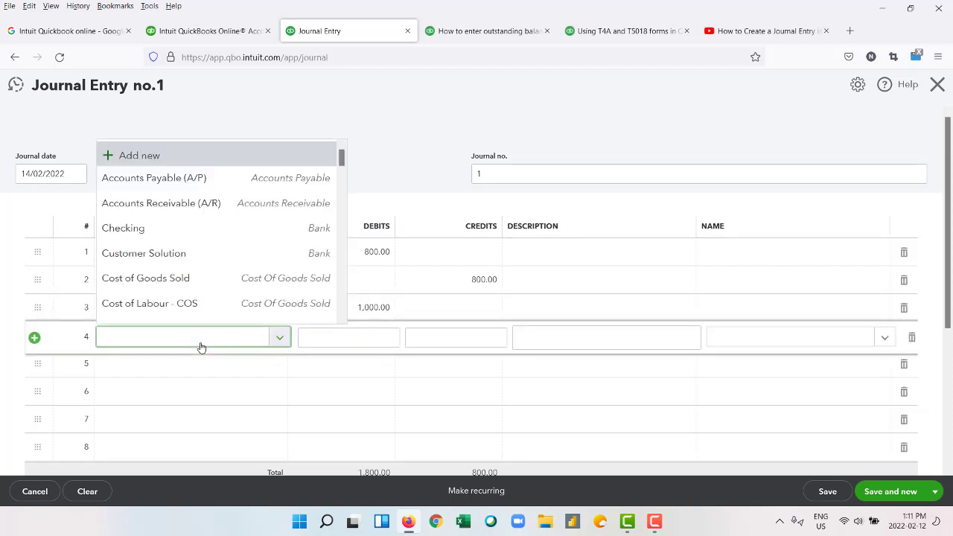
# Start creating a new 'unearned revenue' account from line 4's account field.
pyautogui.write('Unear')
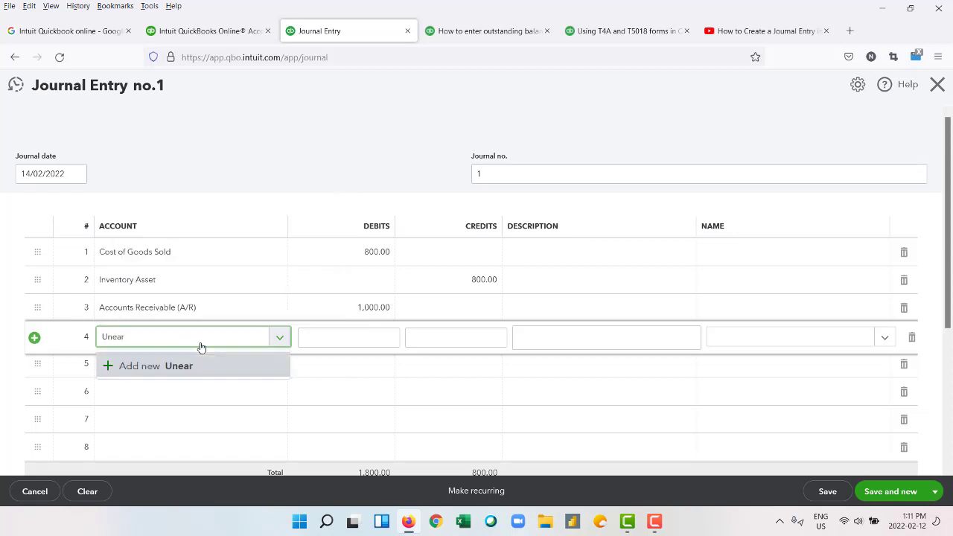
pyautogui.write('ned revenue')
pyautogui.press('Return')
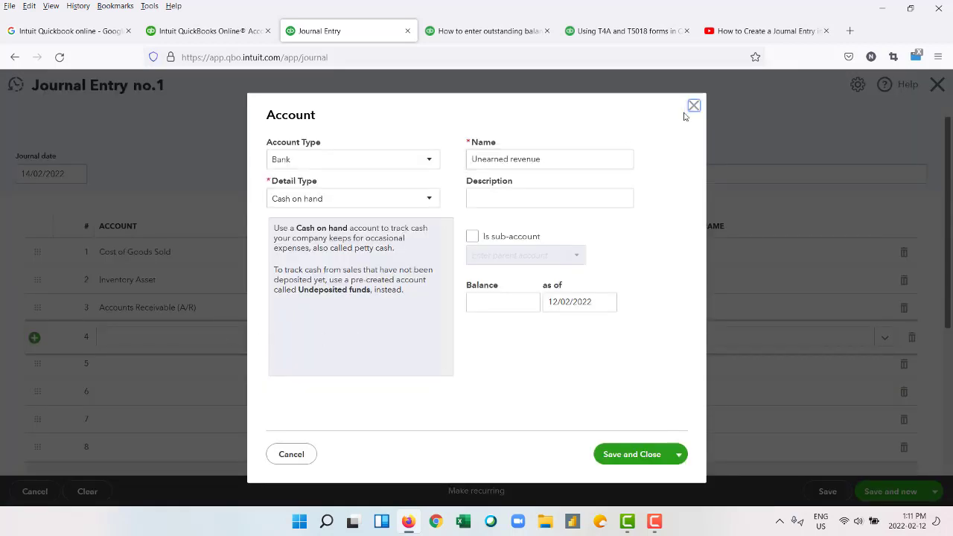
pyautogui.click(693, 106)
pyautogui.click(199, 342)
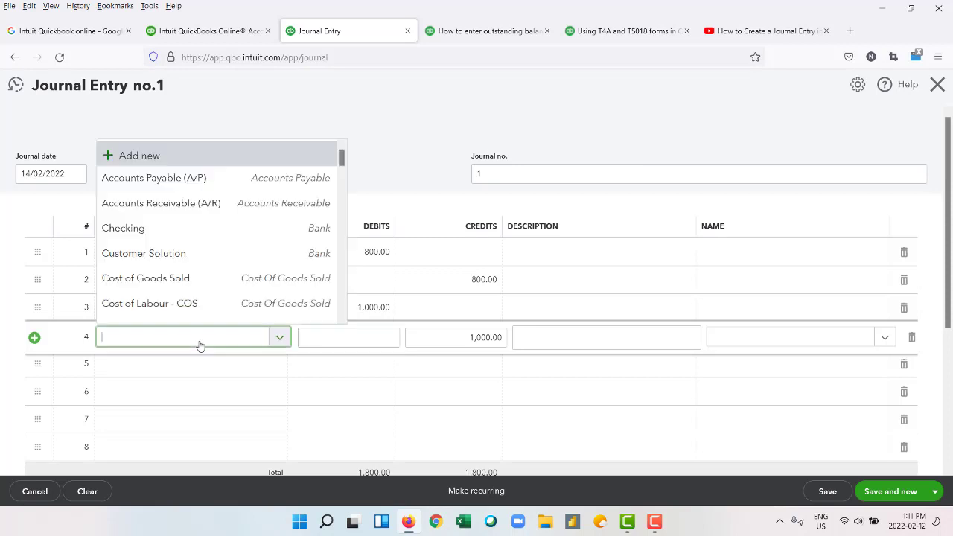
pyautogui.write('Une')
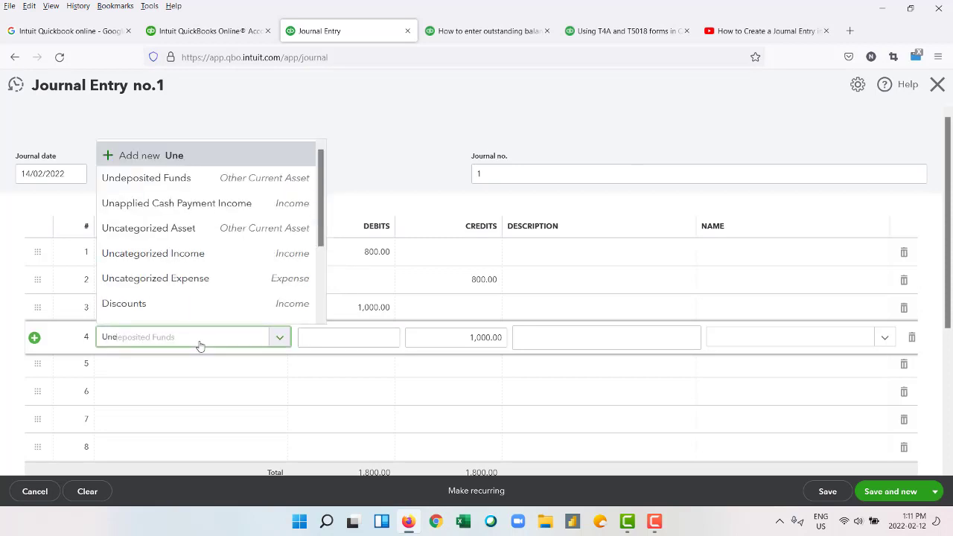
pyautogui.write('arne')
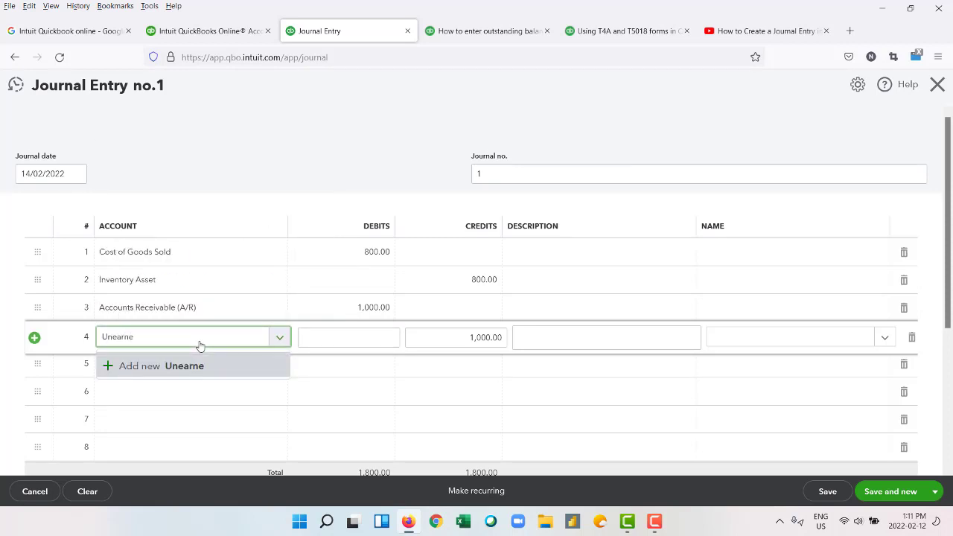
pyautogui.write('d revenue')
pyautogui.press('Return')
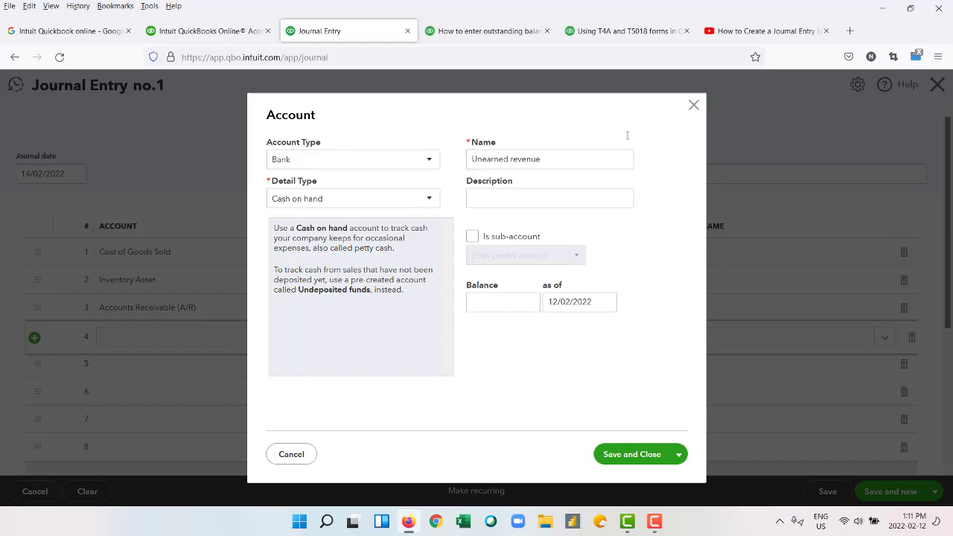
pyautogui.click(692, 106)
pyautogui.click(230, 341)
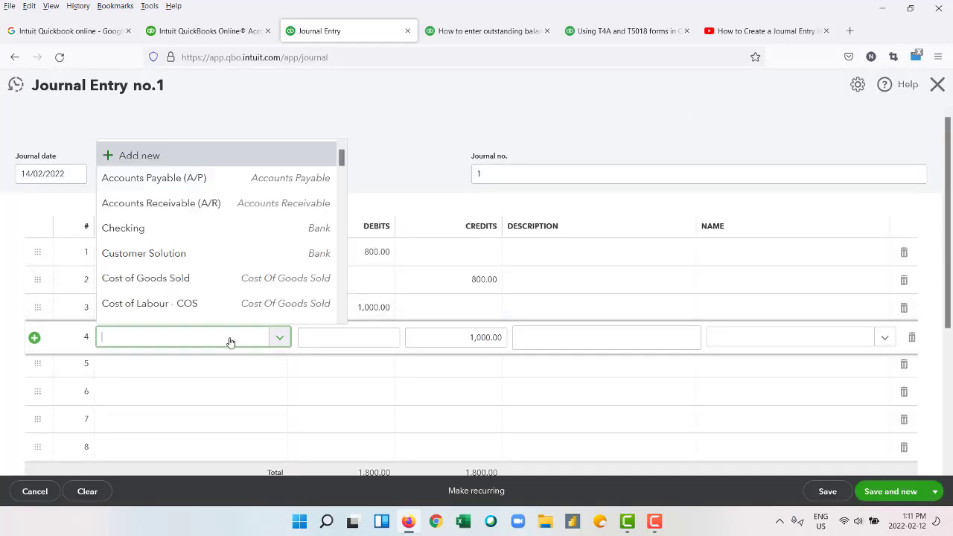
pyautogui.write('une')
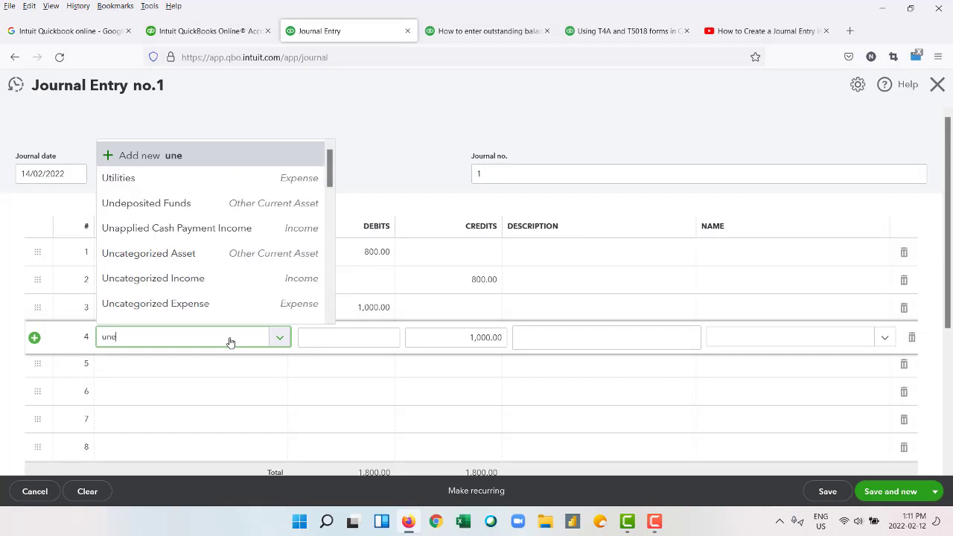
pyautogui.write('ar')
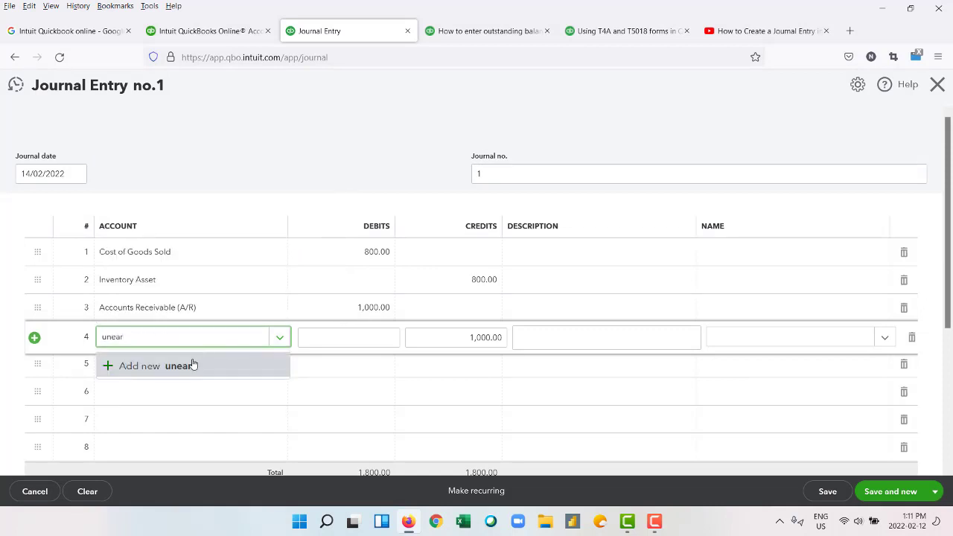
pyautogui.click(183, 366)
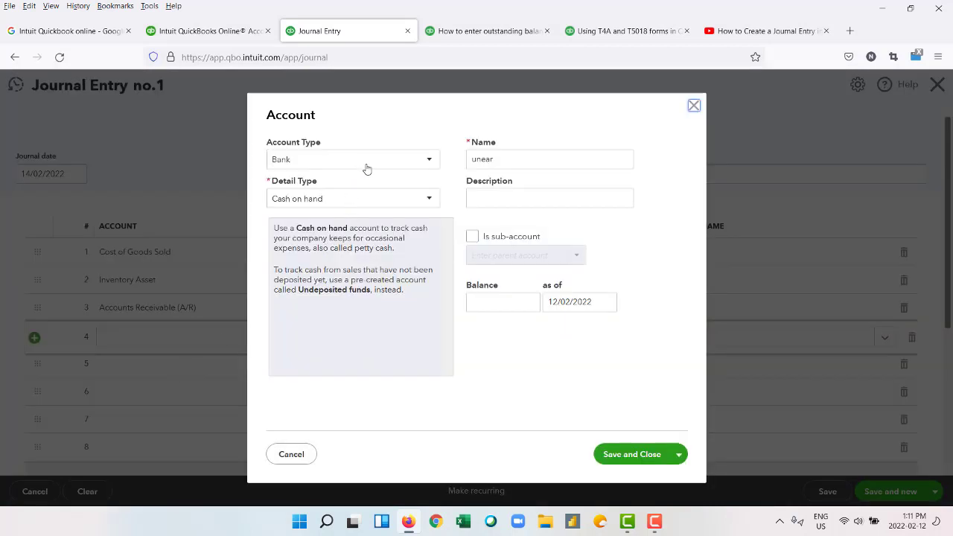
# Save the new 'unearned revenue' account as Income, detail type Sales of Product Income.
pyautogui.click(364, 165)
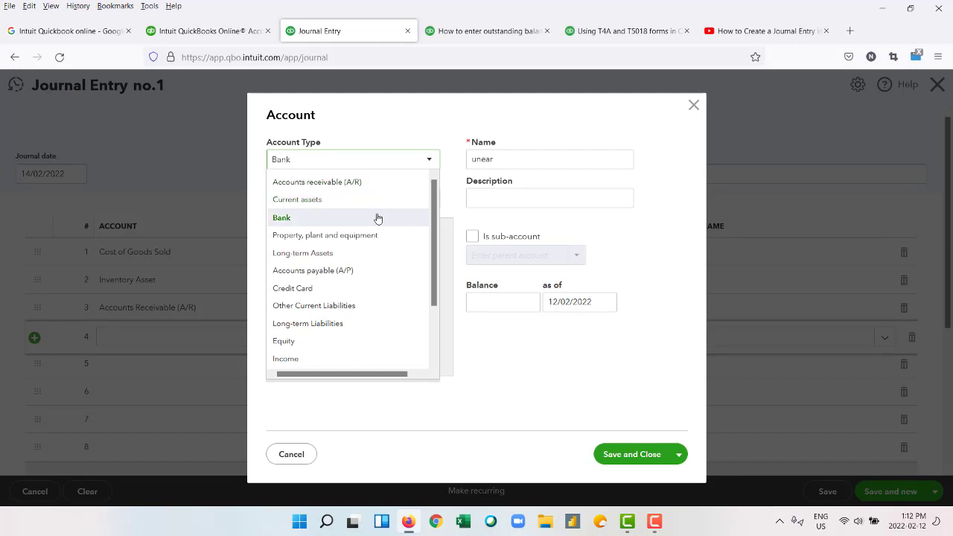
pyautogui.scroll(-2, 378, 218)
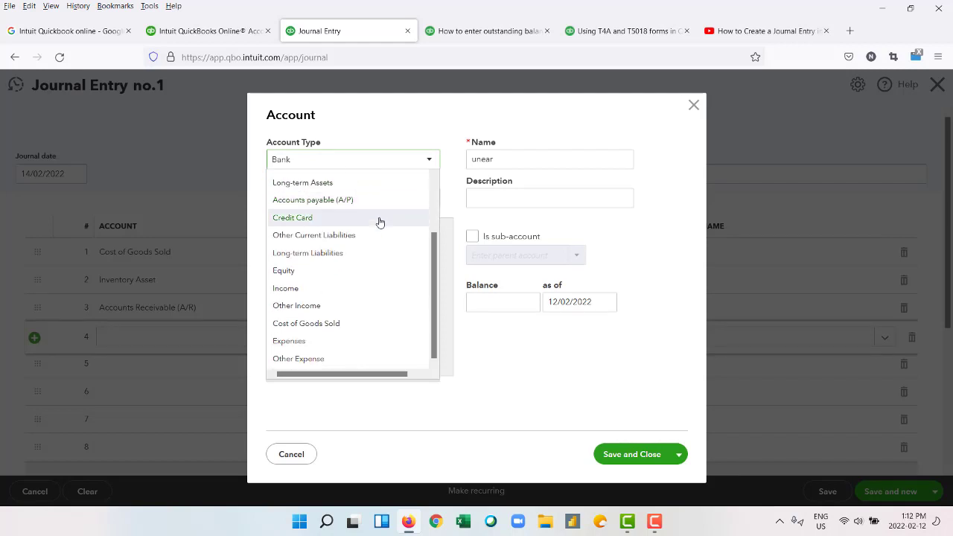
pyautogui.scroll(2, 380, 222)
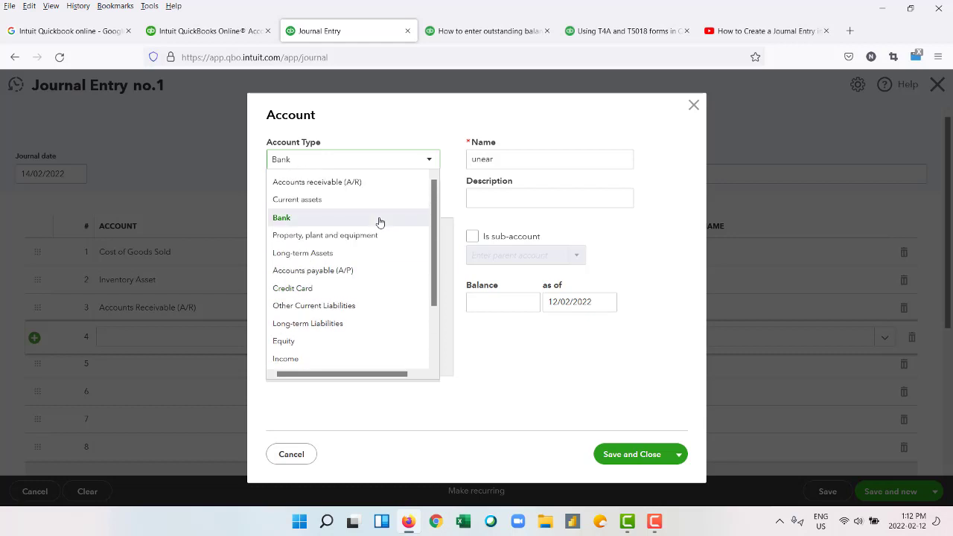
pyautogui.scroll(-2, 380, 220)
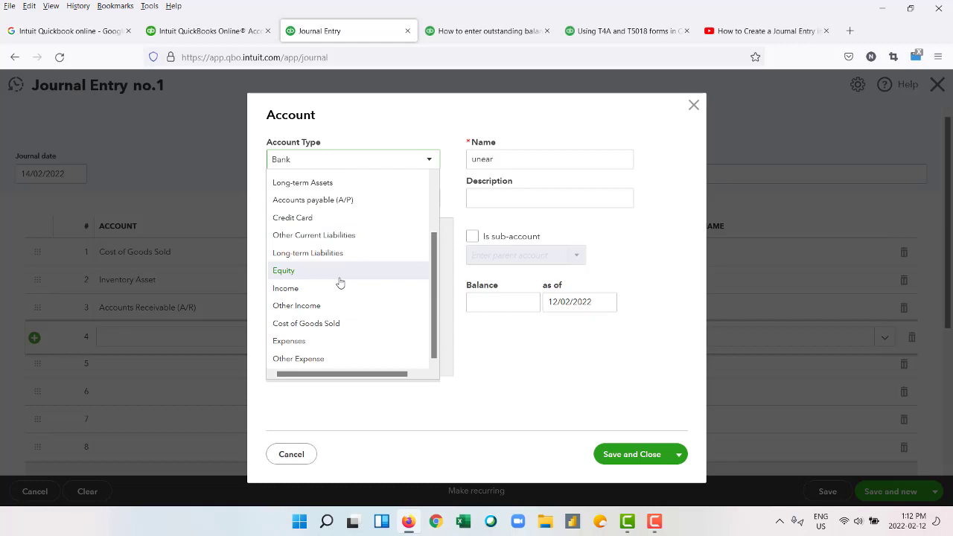
pyautogui.scroll(2, 340, 279)
pyautogui.scroll(-2, 326, 329)
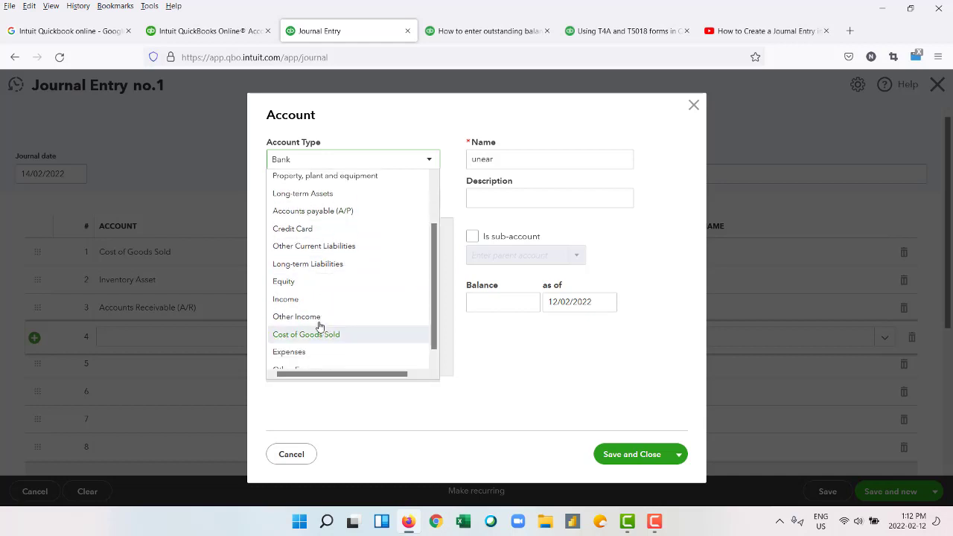
pyautogui.click(340, 297)
pyautogui.click(513, 162)
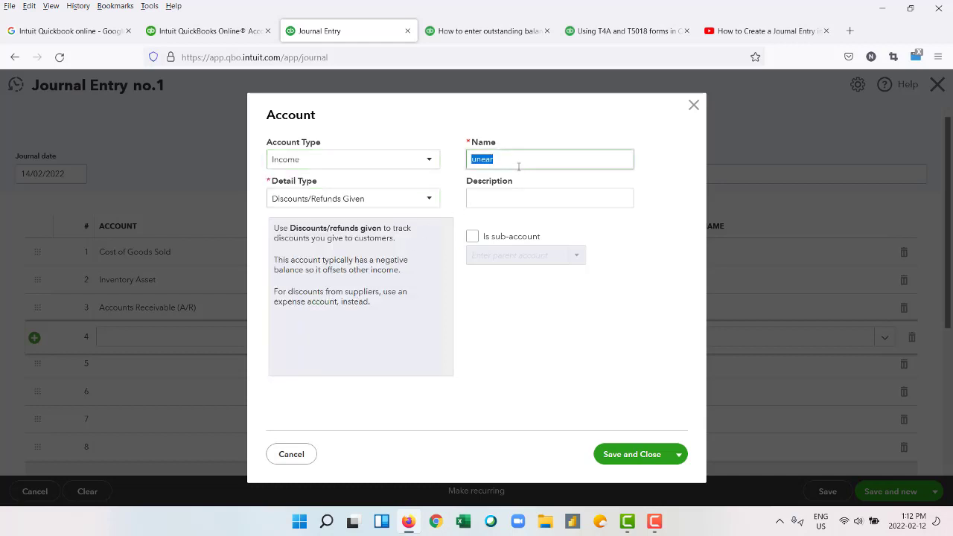
pyautogui.click(512, 163)
pyautogui.write('ned revenue')
pyautogui.click(524, 205)
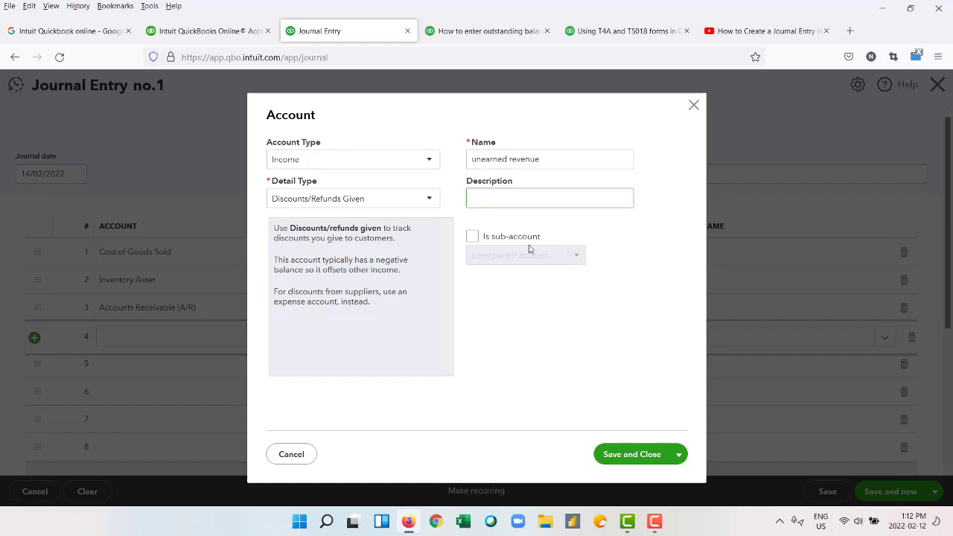
pyautogui.click(429, 199)
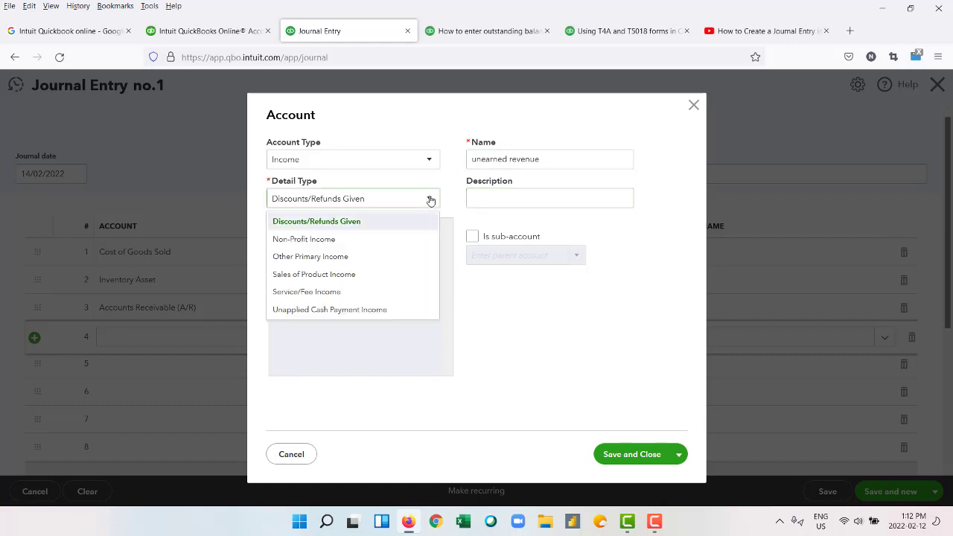
pyautogui.click(387, 275)
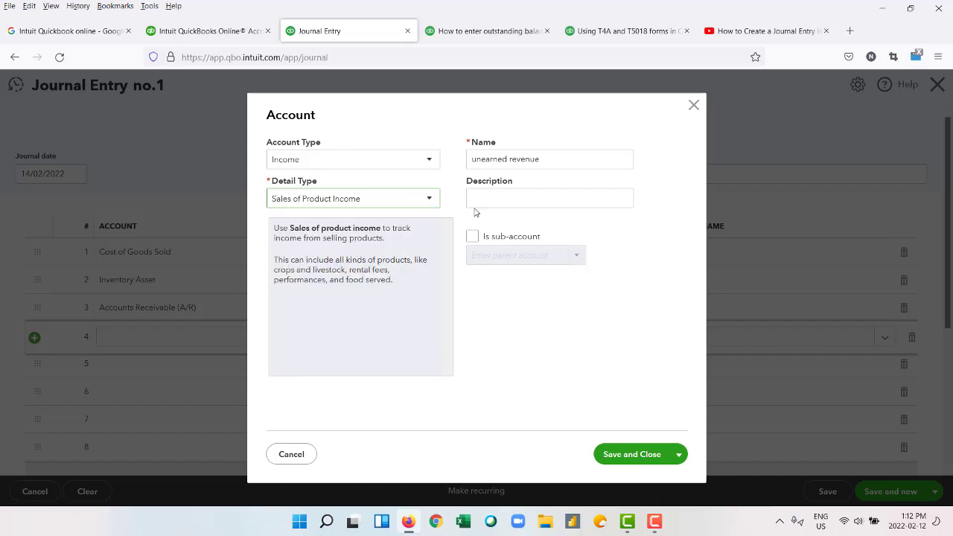
pyautogui.click(625, 462)
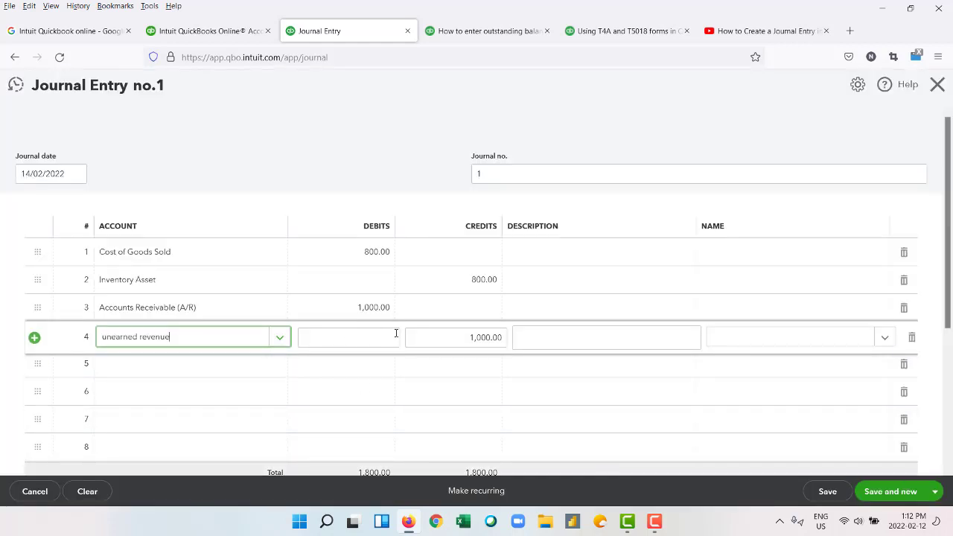
# Close the empty fifth line and save, which flags the missing A/R customer.
pyautogui.click(580, 341)
pyautogui.click(769, 393)
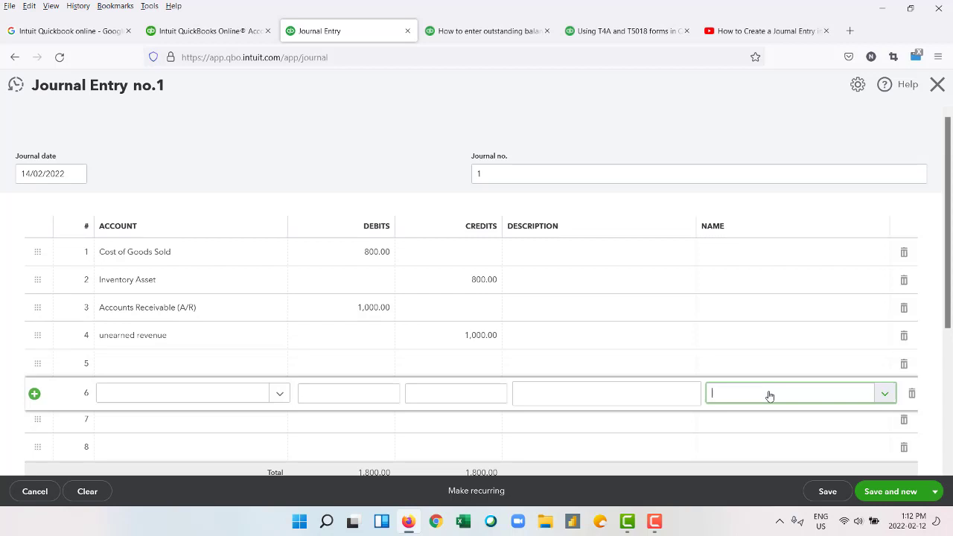
pyautogui.click(493, 365)
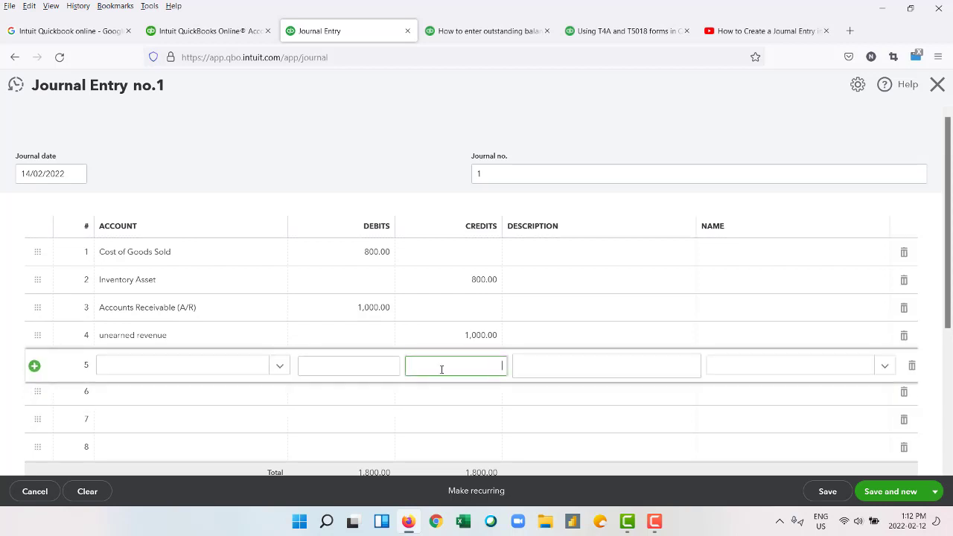
pyautogui.click(339, 126)
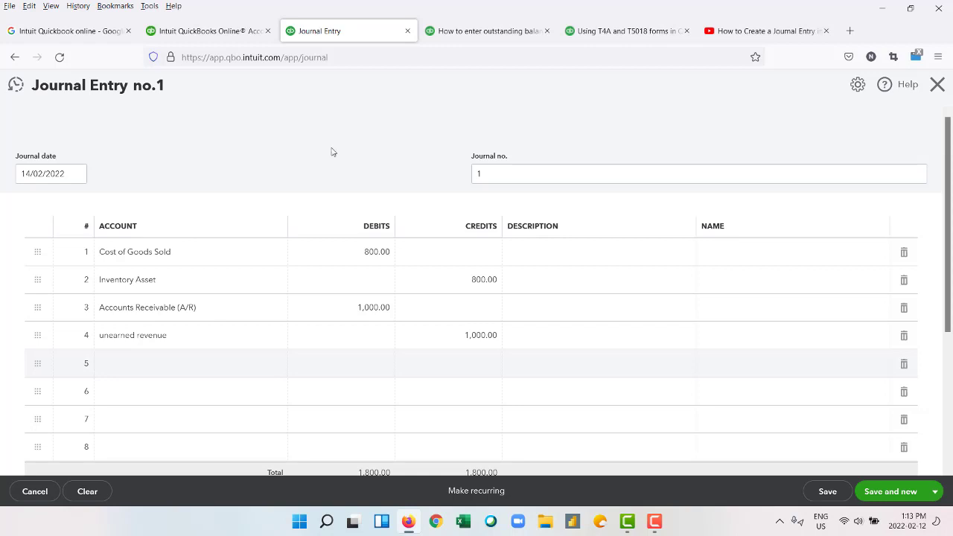
pyautogui.click(827, 492)
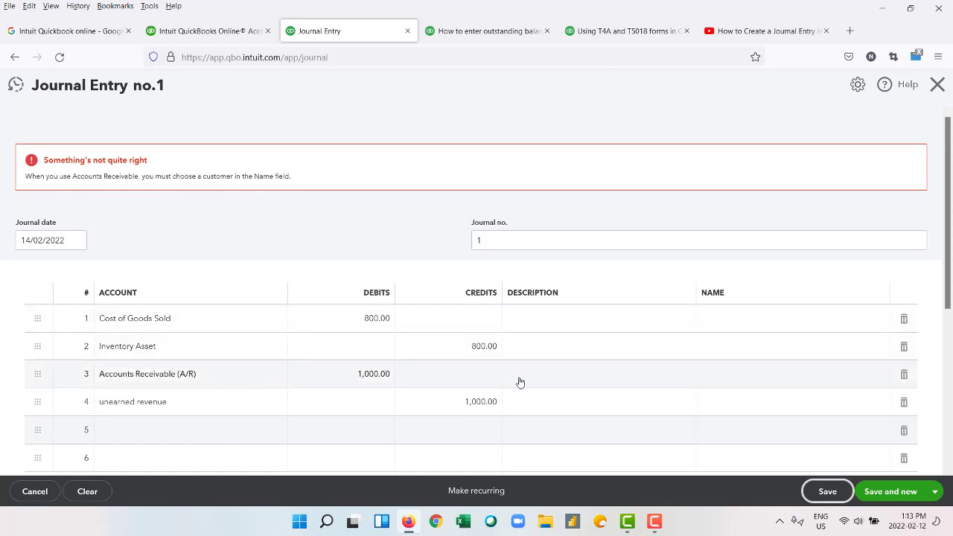
# Assign the customer to the Accounts Receivable line, save Journal Entry 1, and list recent entries.
pyautogui.click(722, 379)
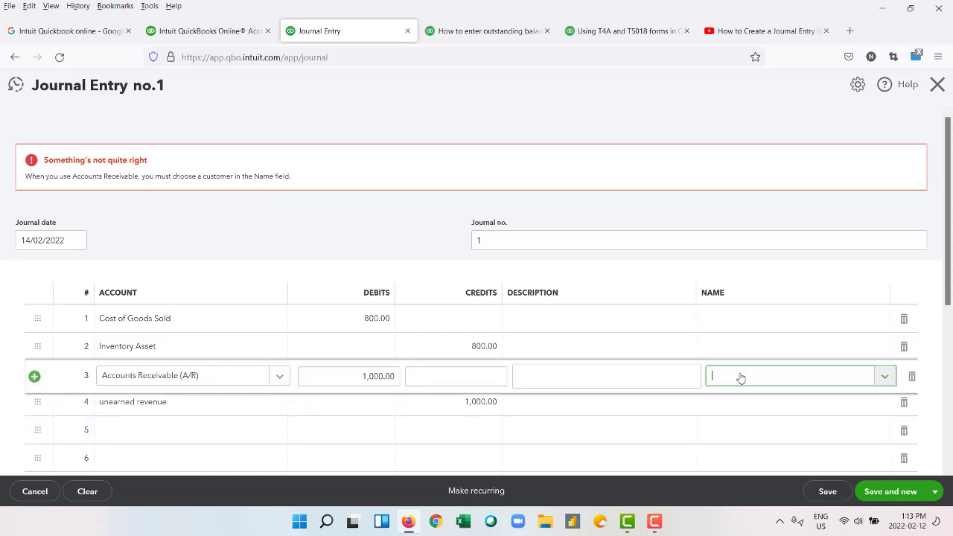
pyautogui.click(885, 376)
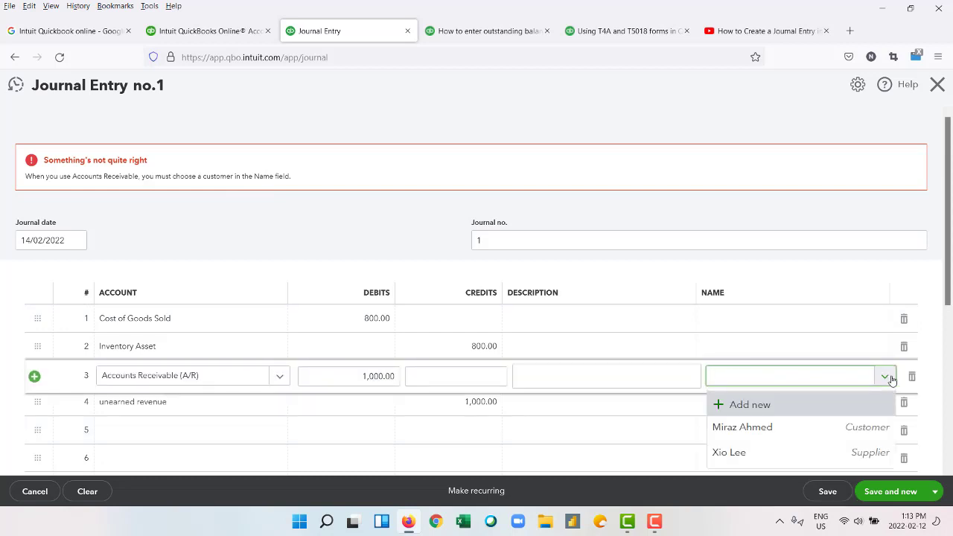
pyautogui.click(837, 429)
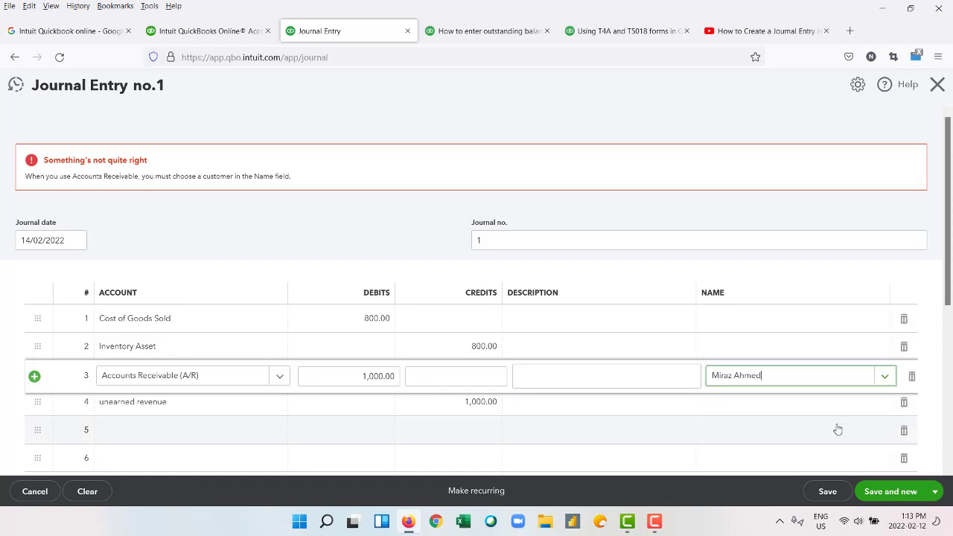
pyautogui.click(835, 495)
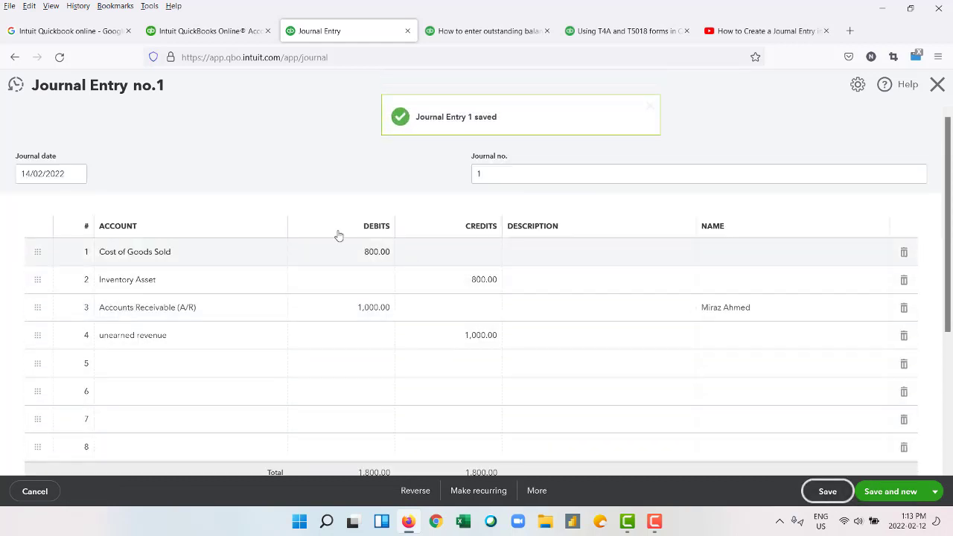
pyautogui.scroll(-2, 264, 203)
pyautogui.scroll(2, 287, 218)
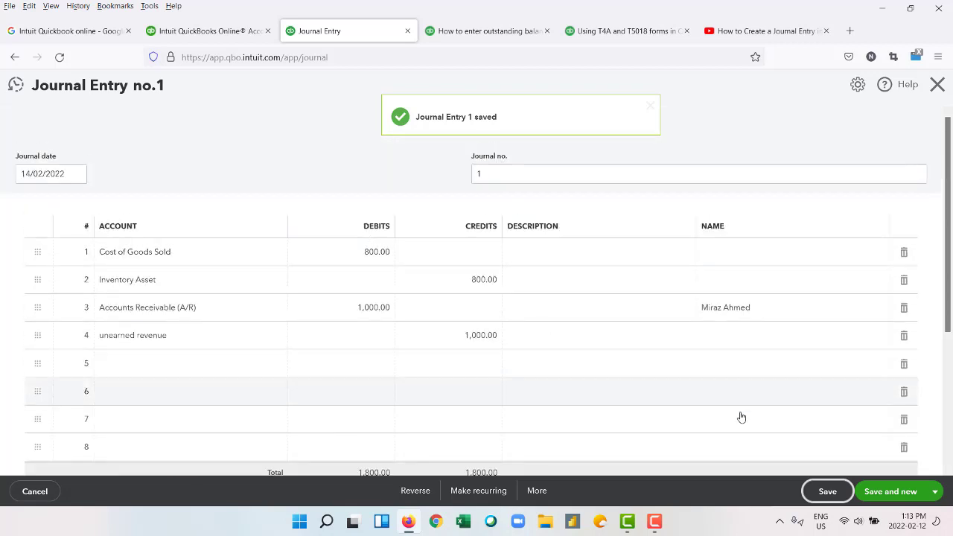
pyautogui.click(828, 492)
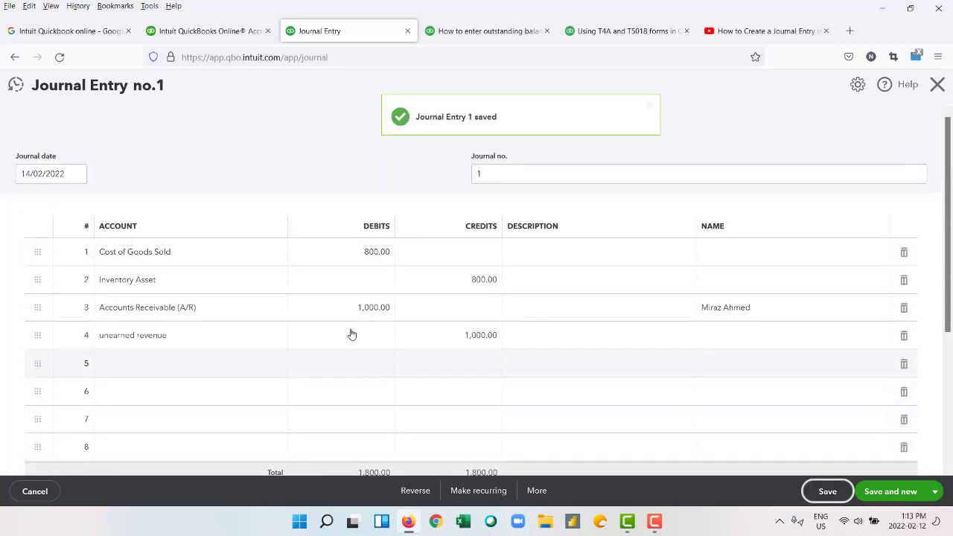
pyautogui.click(15, 86)
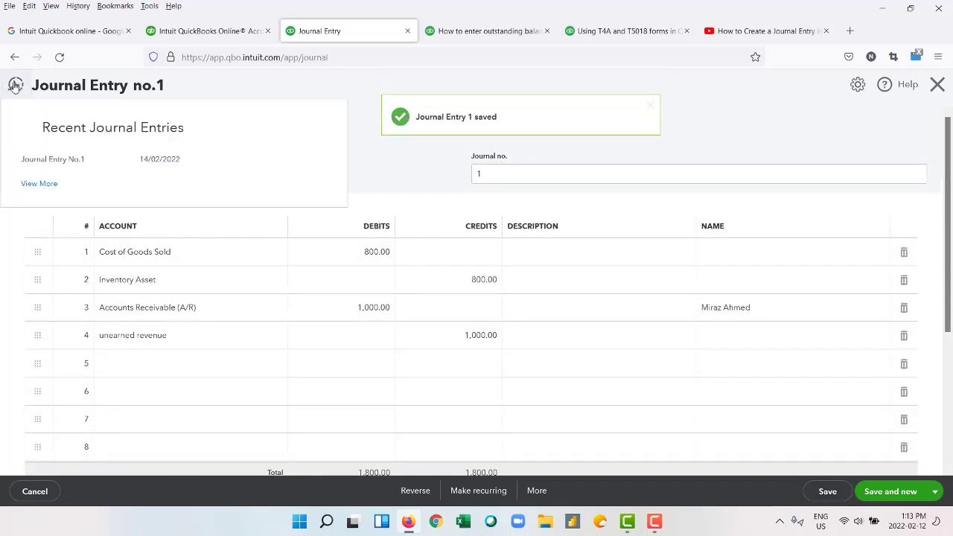
# Close the recent journal entries panel and briefly view the journal entry settings.
pyautogui.click(368, 132)
pyautogui.scroll(-1, 141, 391)
pyautogui.scroll(-3, 141, 391)
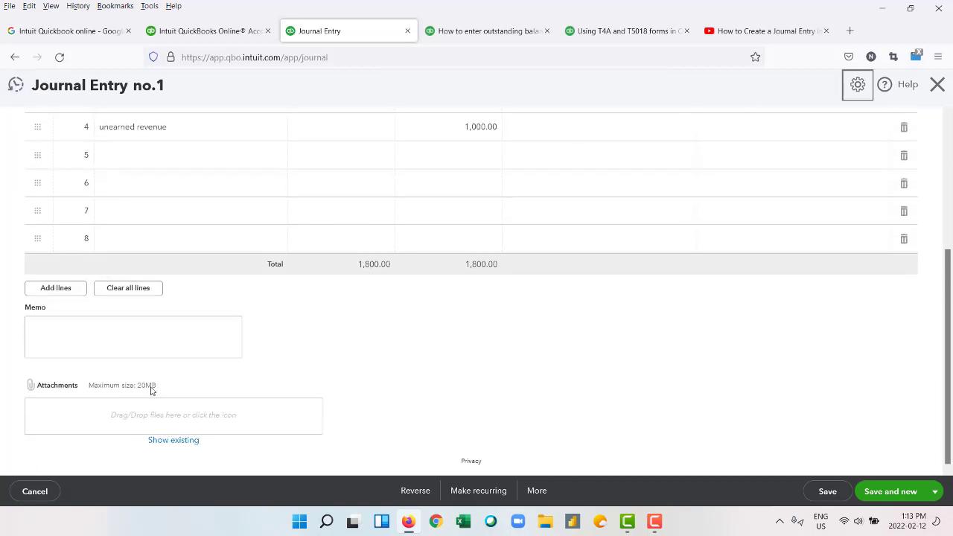
pyautogui.scroll(1, 149, 388)
pyautogui.scroll(-1, 153, 390)
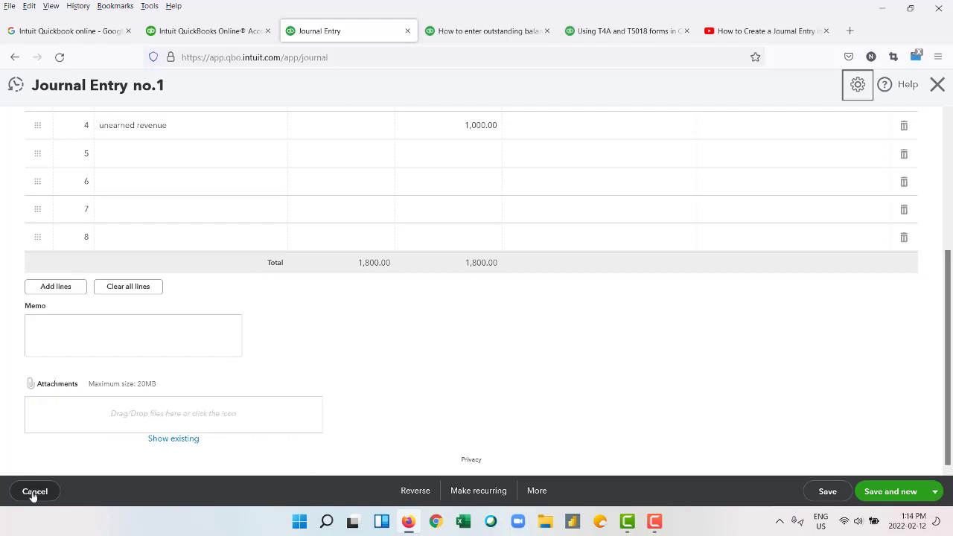
pyautogui.click(857, 84)
pyautogui.click(939, 84)
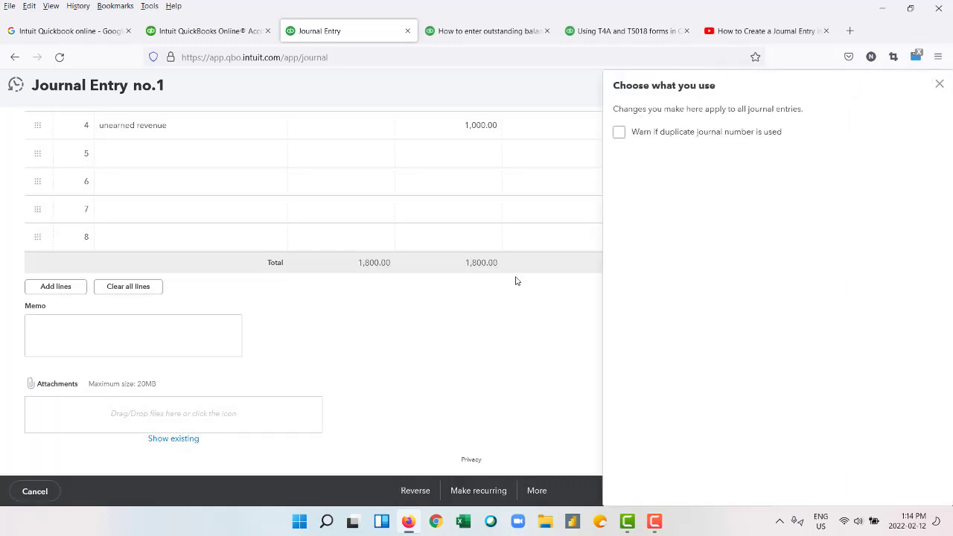
# Leave the journal entry form and go to the standard Reports page.
pyautogui.click(37, 494)
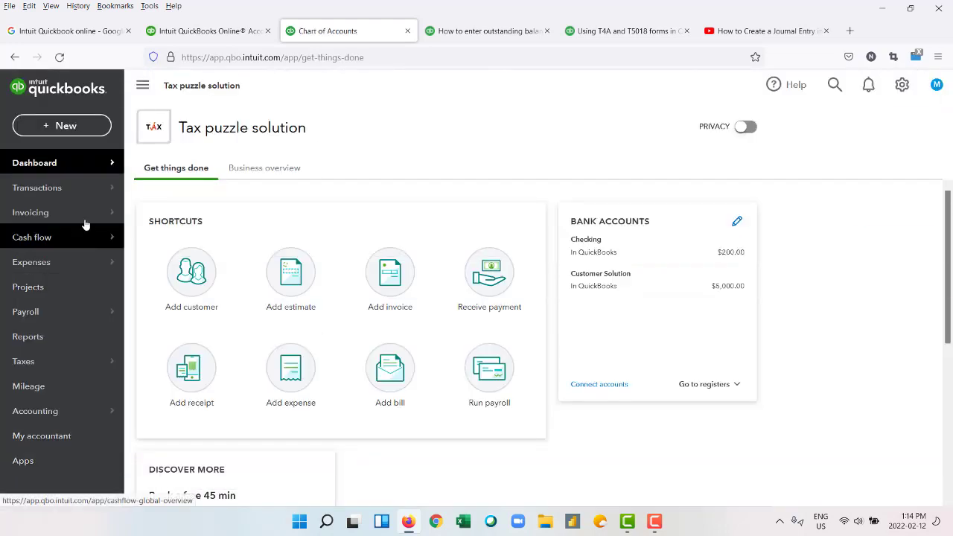
pyautogui.click(91, 332)
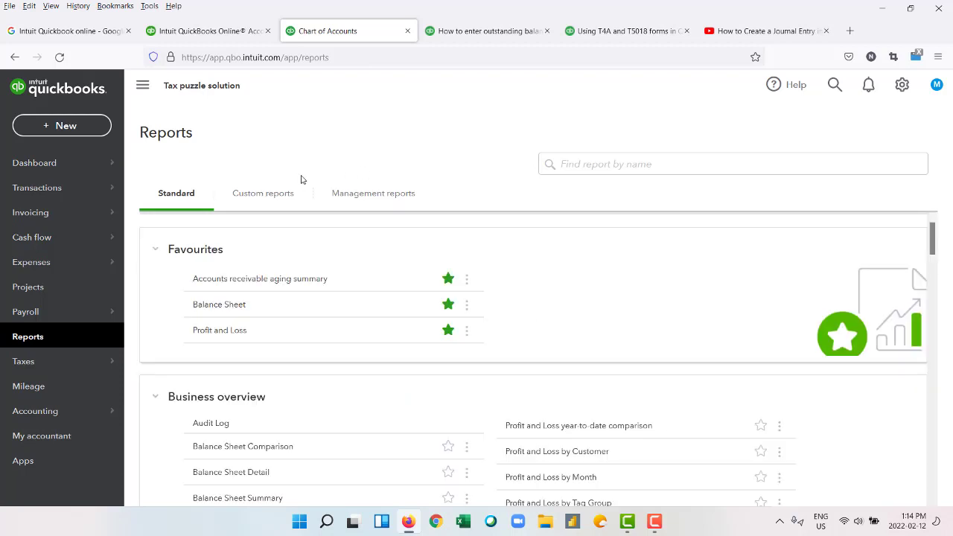
pyautogui.scroll(-3, 672, 271)
pyautogui.click(337, 193)
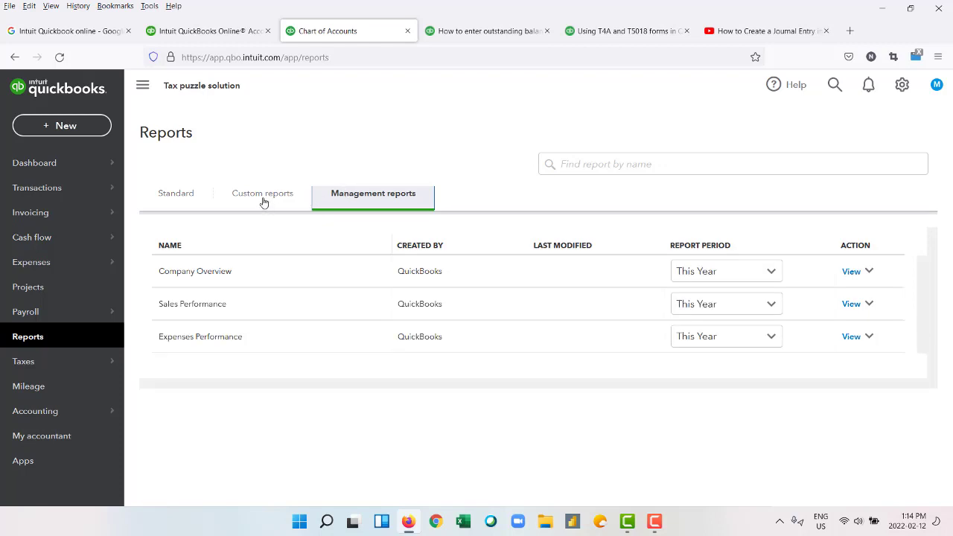
pyautogui.click(850, 274)
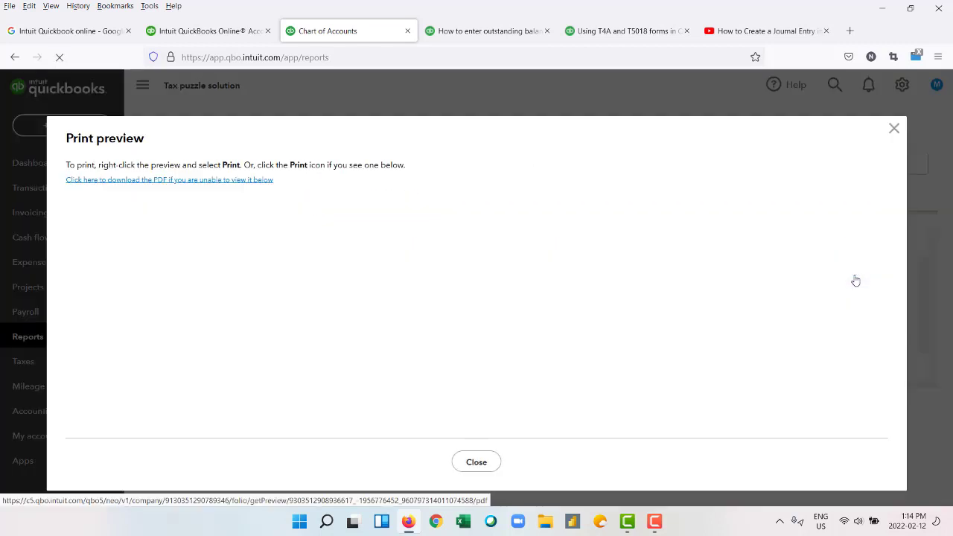
pyautogui.scroll(-3, 588, 300)
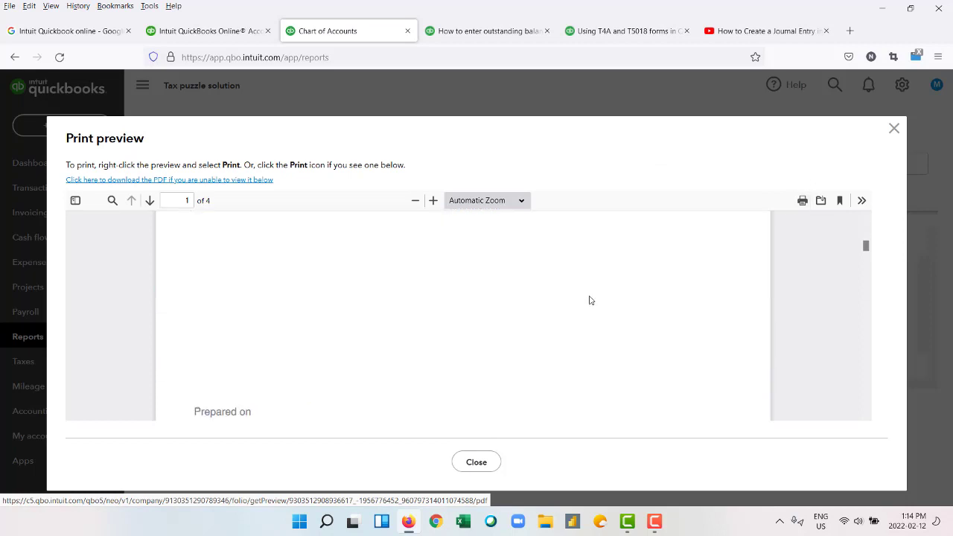
pyautogui.scroll(-10, 588, 300)
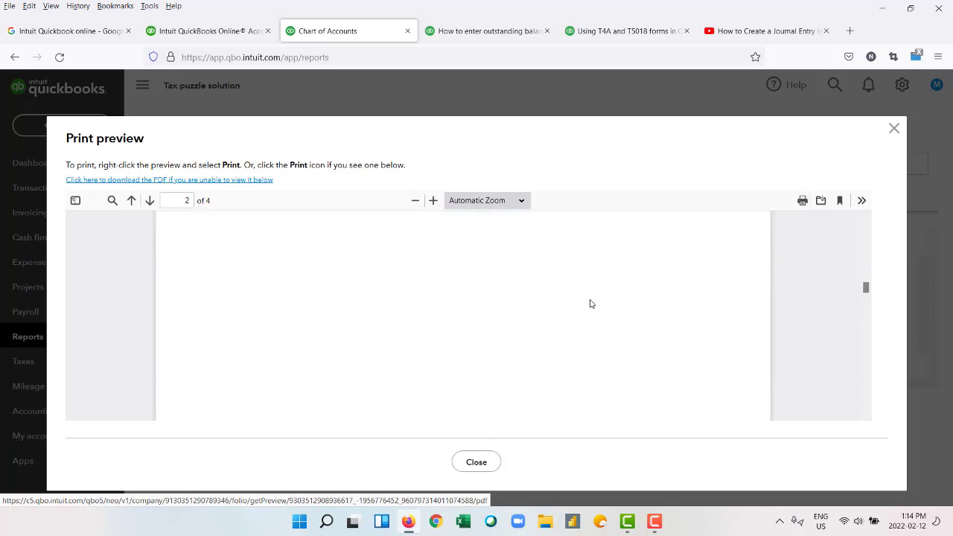
pyautogui.scroll(1, 591, 304)
pyautogui.click(893, 128)
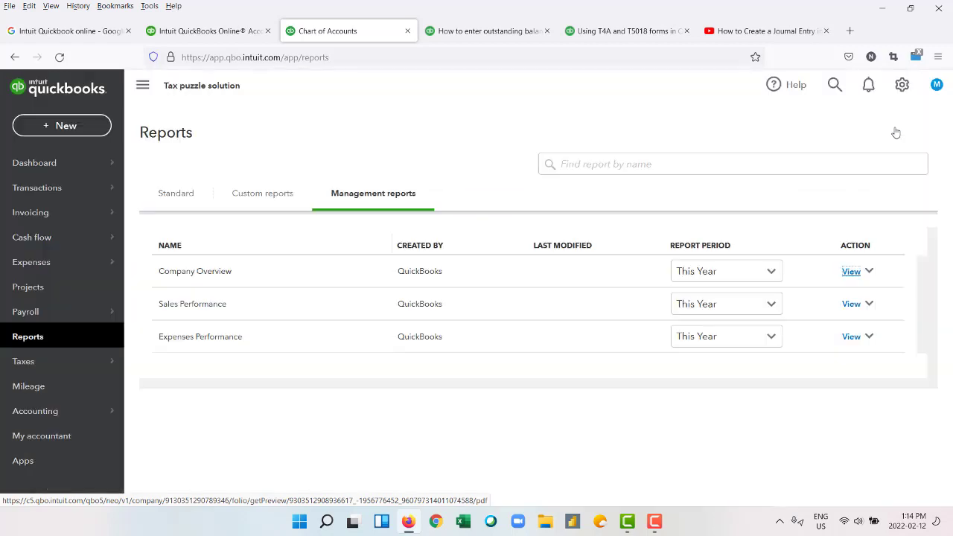
pyautogui.click(263, 201)
pyautogui.click(151, 201)
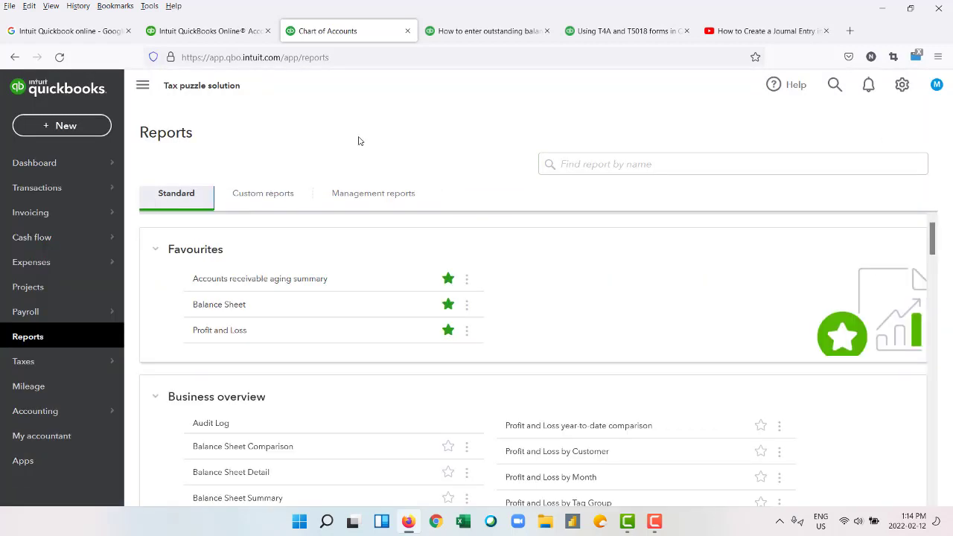
pyautogui.scroll(-4, 422, 305)
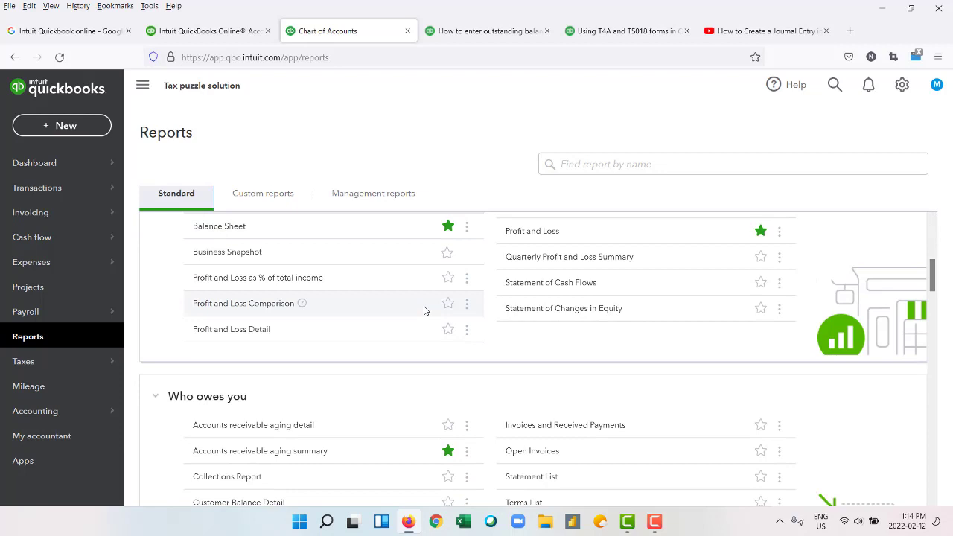
pyautogui.scroll(5, 424, 309)
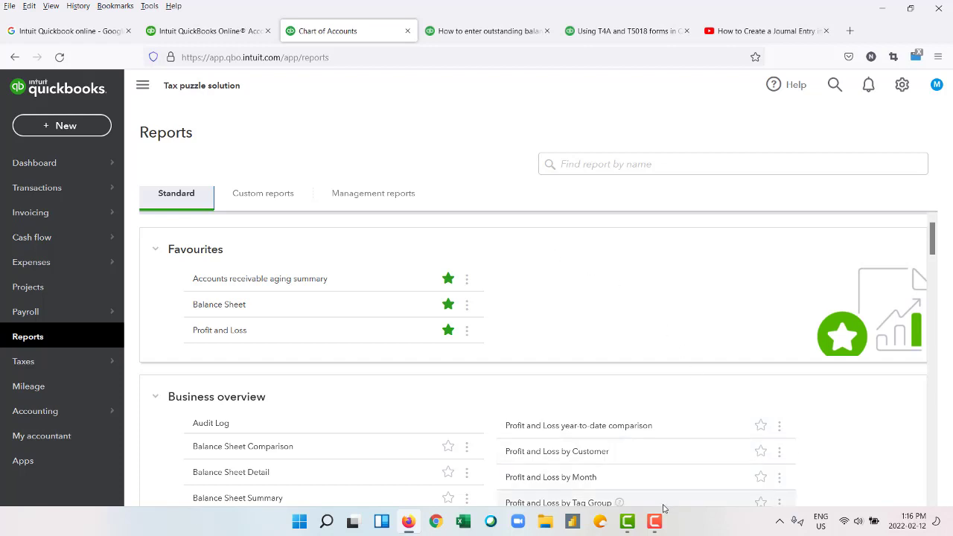
pyautogui.moveTo(656, 526)
pyautogui.click(647, 473)
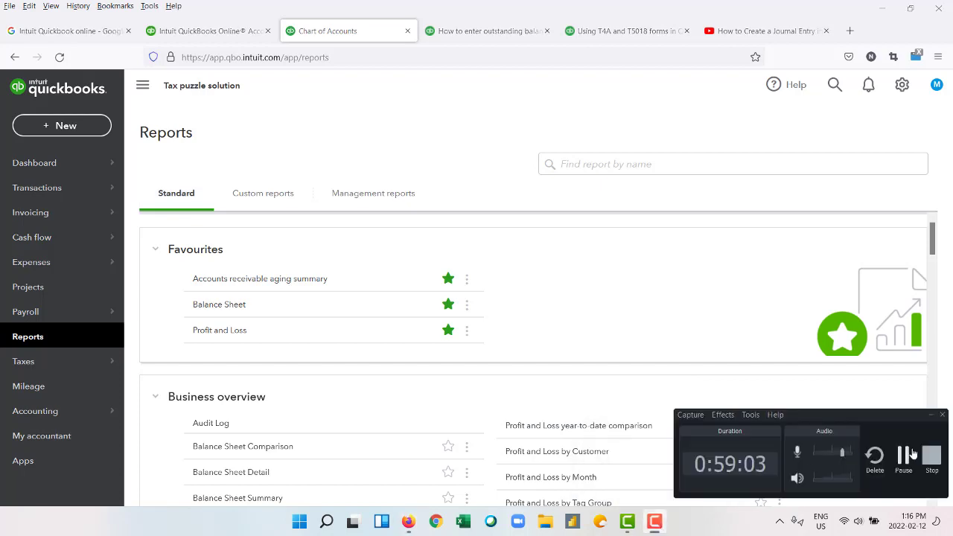